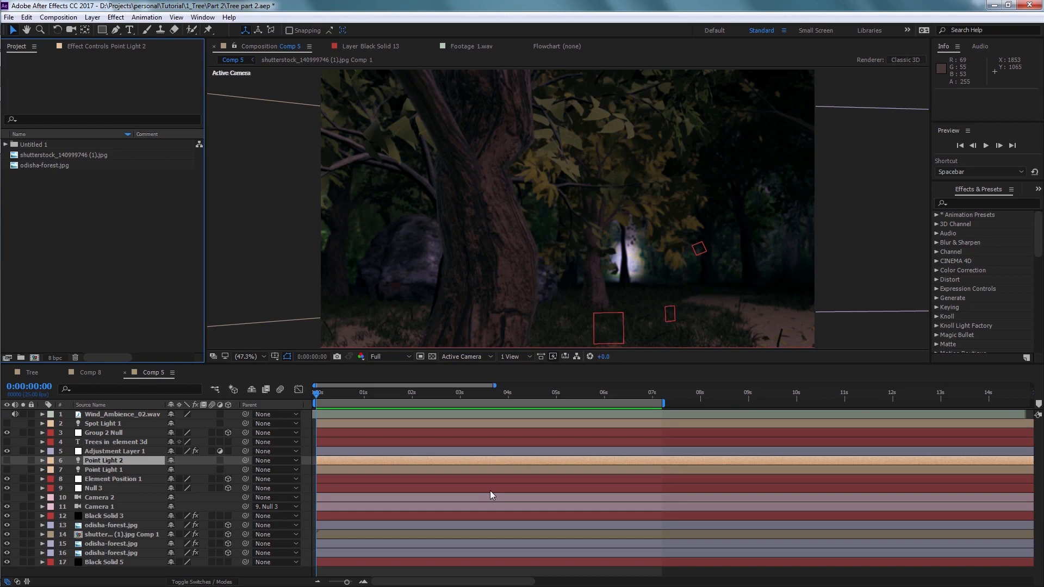
Step: Create a new composition at 25 fps with a duration of 0:00:10:07
{"action": "key", "text": "ctrl+n"}
{"action": "left_click_drag", "start_coordinate": [274, 56], "coordinate": [554, 191]}
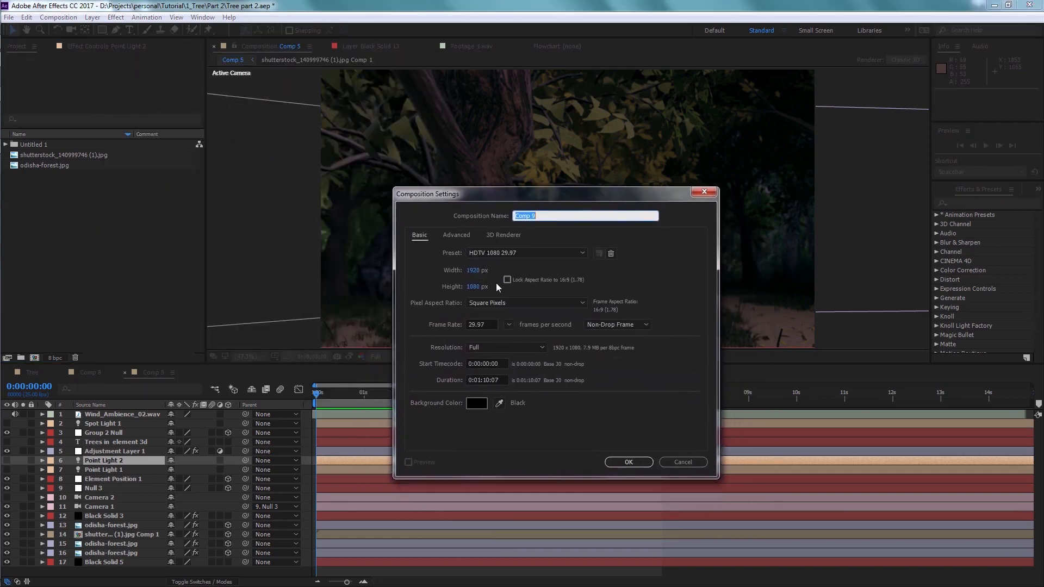
{"action": "left_click", "coordinate": [508, 325]}
{"action": "left_click", "coordinate": [535, 398]}
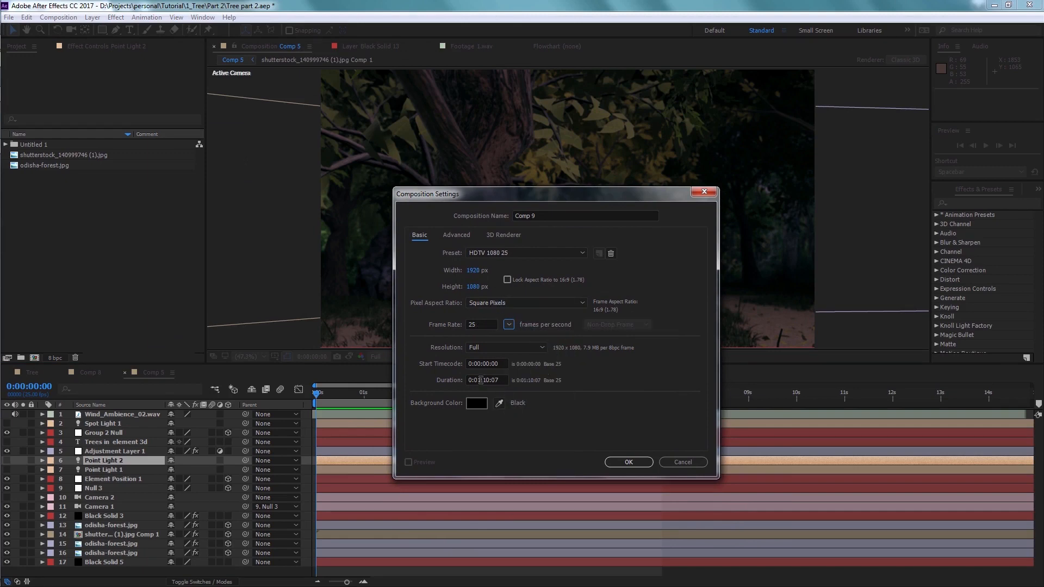
{"action": "left_click", "coordinate": [481, 380]}
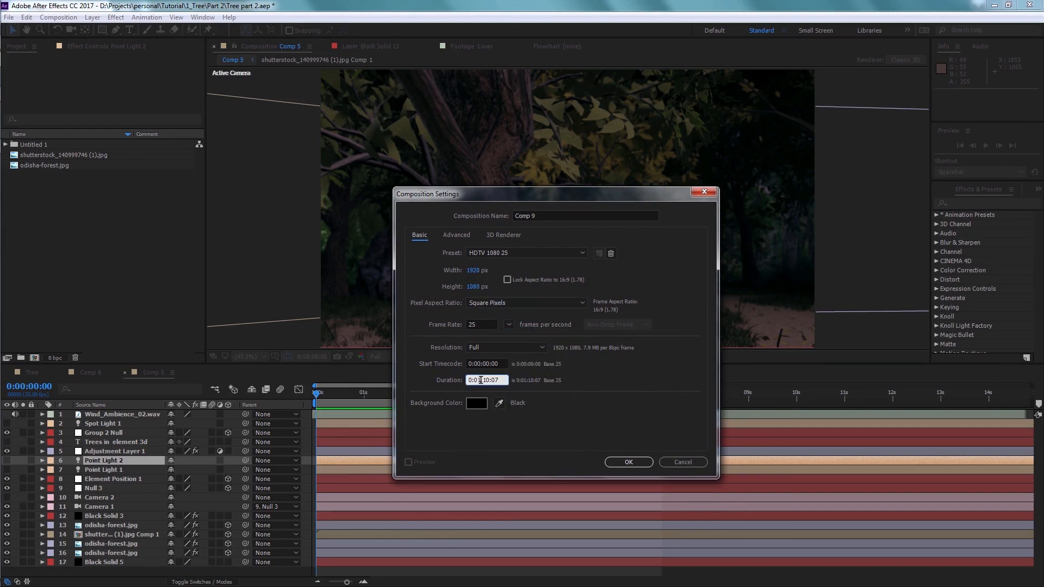
{"action": "left_click", "coordinate": [628, 462]}
Step: Add a 1920 x 1080 px black solid layer to the new composition
{"action": "key", "text": "ctrl+y"}
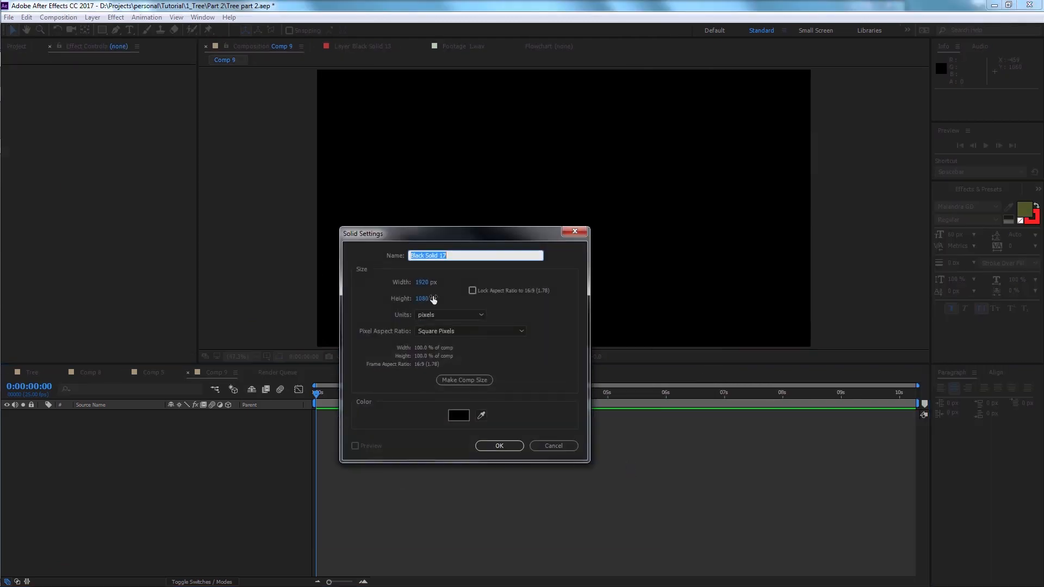
{"action": "left_click", "coordinate": [507, 447]}
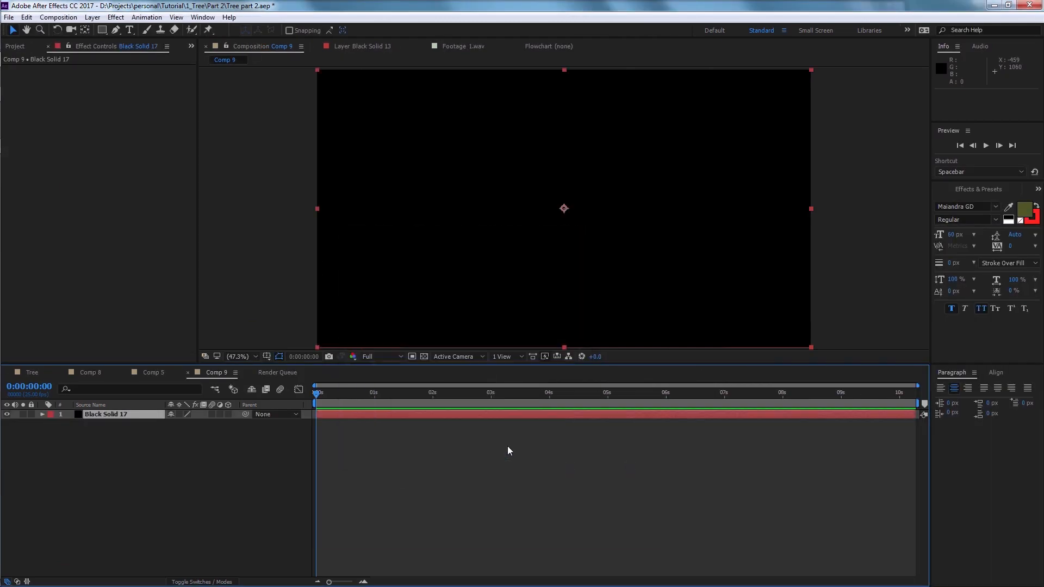
{"action": "left_click", "coordinate": [182, 456]}
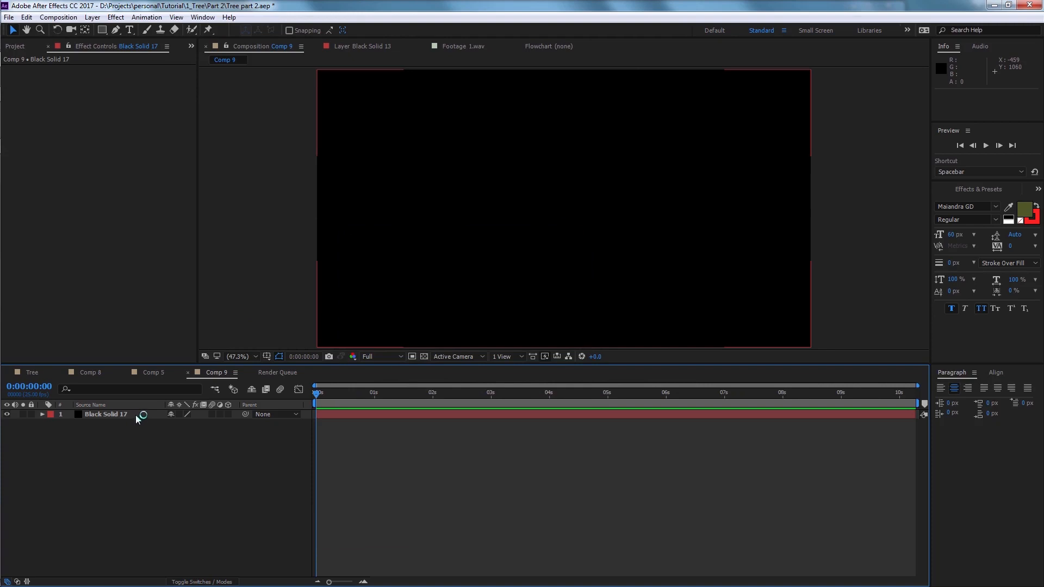
Step: Apply the Element effect to the black solid and open its Scene Setup
{"action": "left_click", "coordinate": [137, 417]}
{"action": "key", "text": "ctrl+space"}
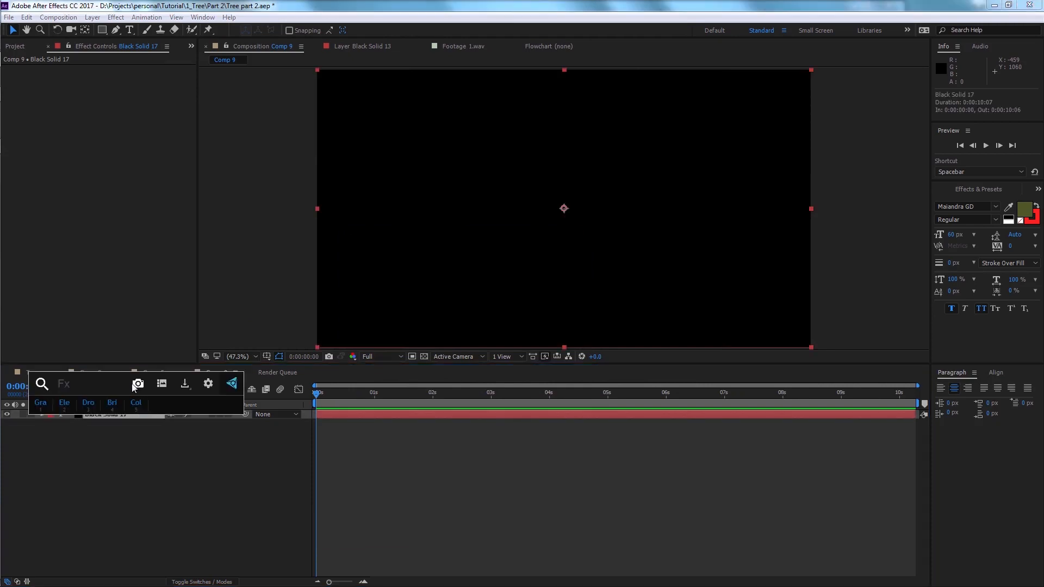
{"action": "left_click", "coordinate": [64, 403]}
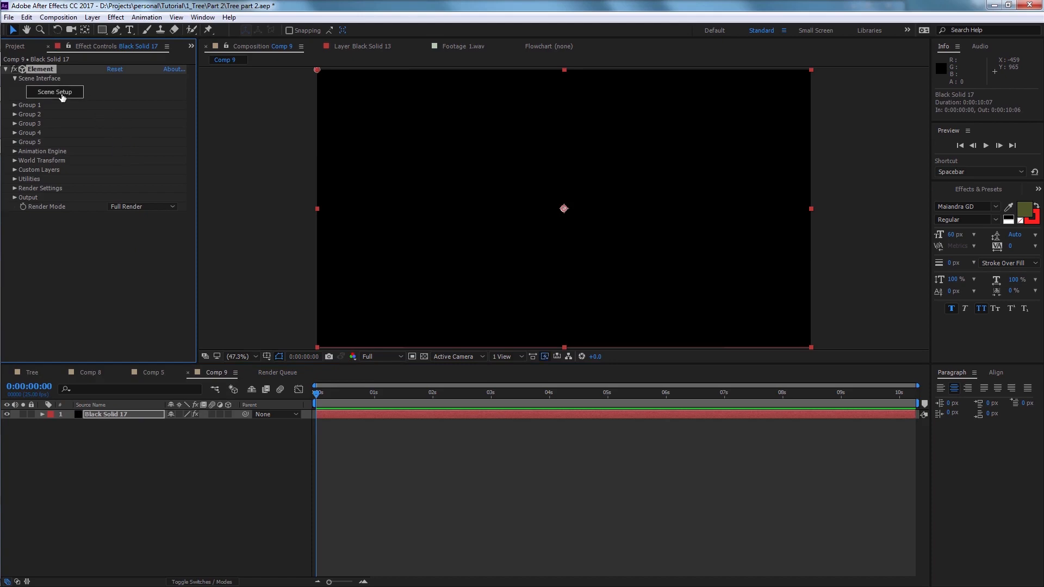
{"action": "left_click", "coordinate": [55, 93]}
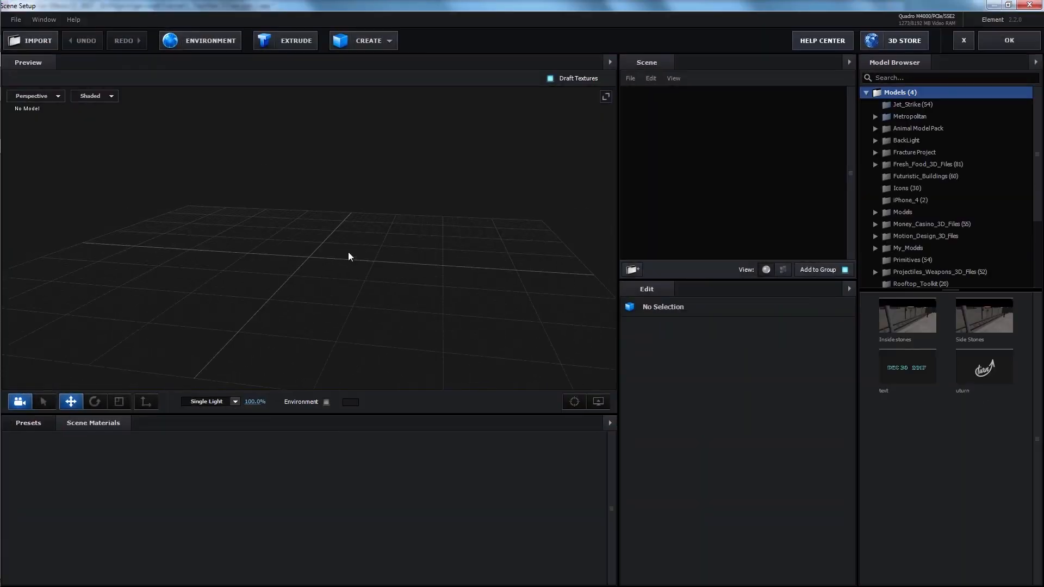
Step: Create a plane model as the ground and scale it up uniformly to about 690%
{"action": "left_click", "coordinate": [354, 41]}
{"action": "left_click", "coordinate": [495, 74]}
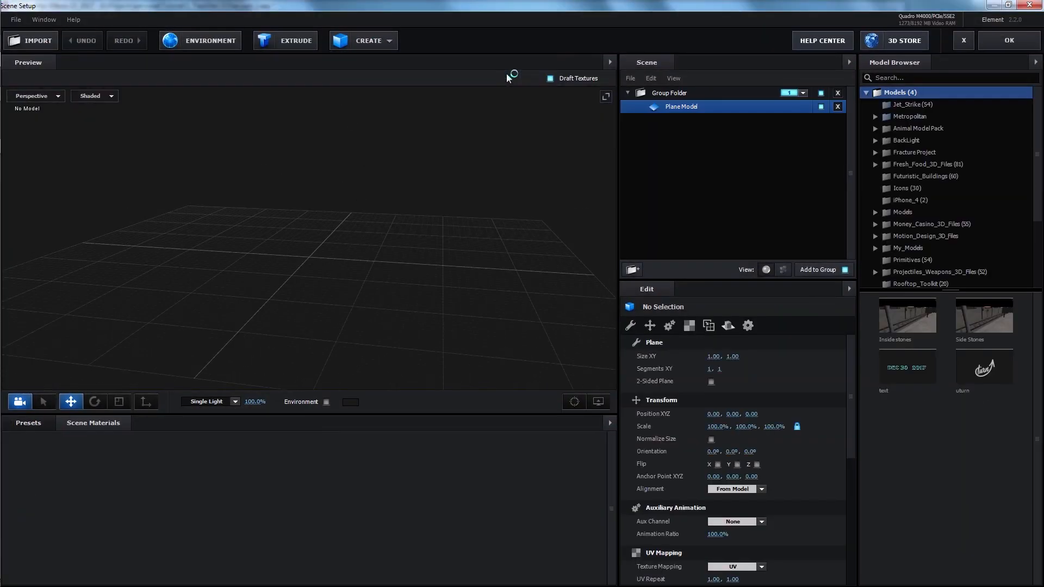
{"action": "key", "text": "r"}
{"action": "left_click_drag", "start_coordinate": [310, 256], "coordinate": [473, 294]}
{"action": "left_click", "coordinate": [52, 403]}
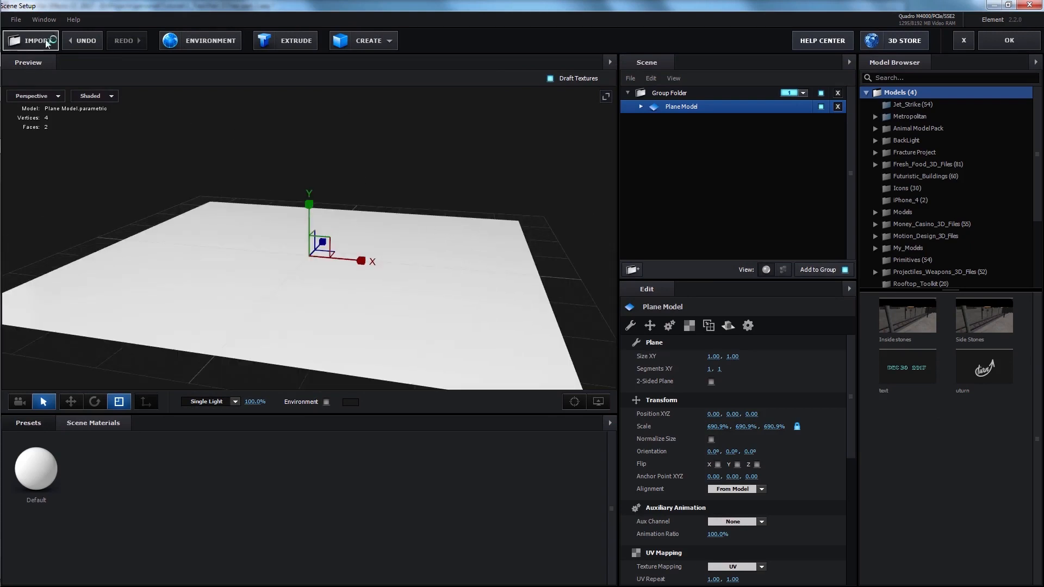
Step: Import the grass.obj 3D object with its alignment forced to Bottom
{"action": "left_click", "coordinate": [17, 20]}
{"action": "mouse_move", "coordinate": [87, 41]}
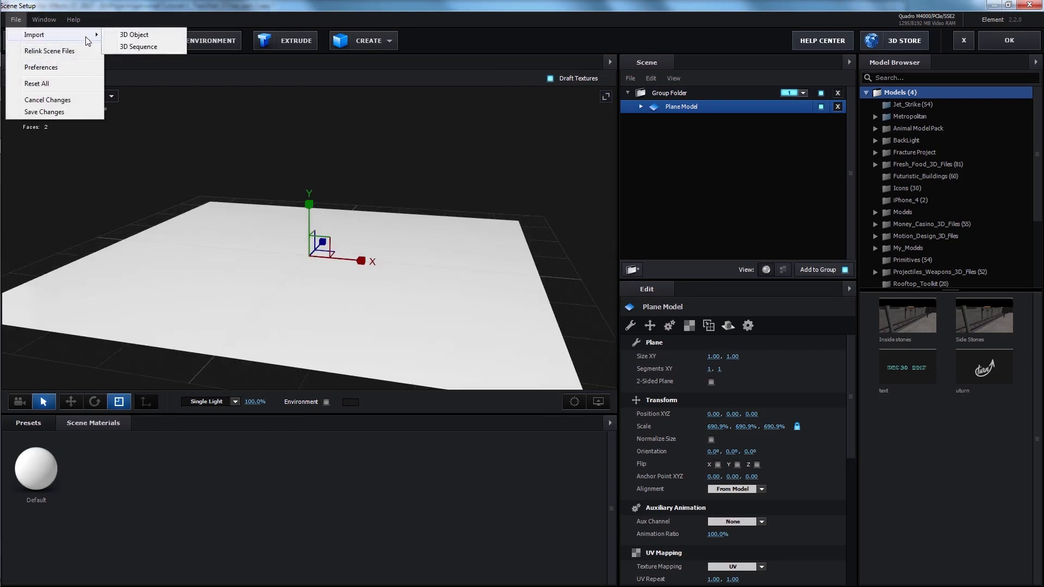
{"action": "left_click", "coordinate": [133, 35]}
{"action": "left_click", "coordinate": [289, 191]}
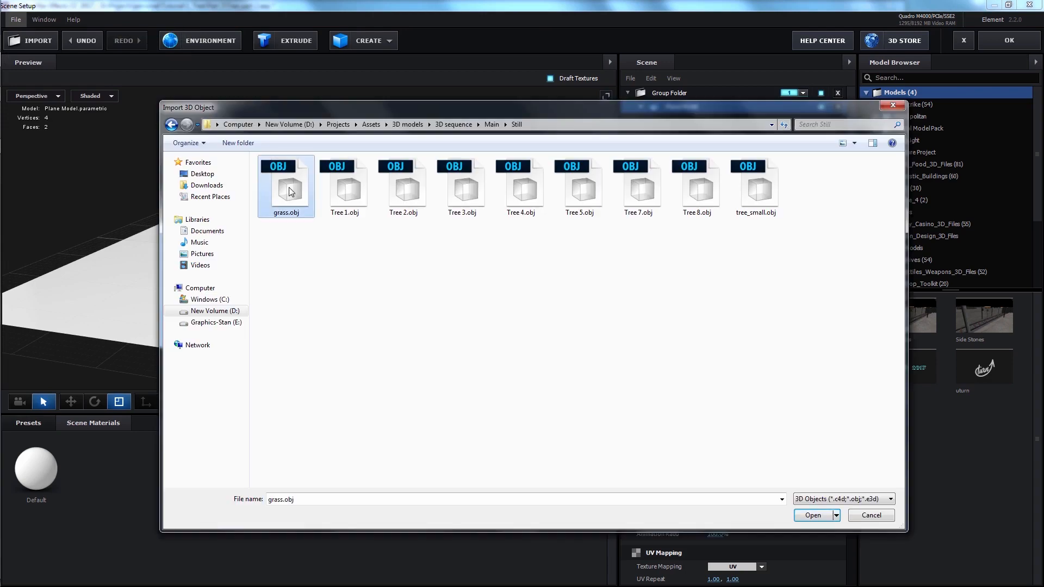
{"action": "left_click", "coordinate": [827, 516]}
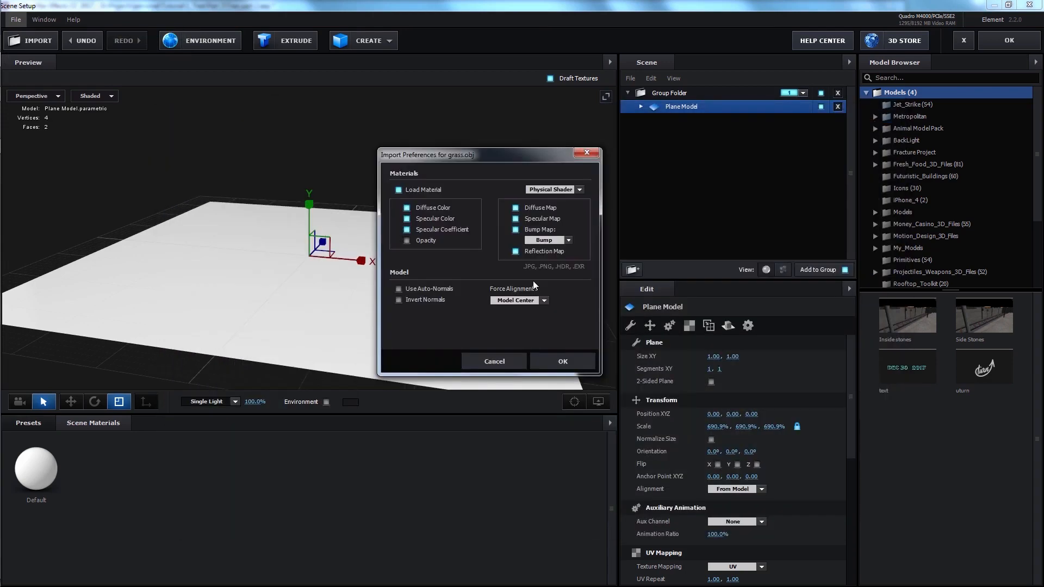
{"action": "left_click", "coordinate": [533, 303]}
{"action": "left_click", "coordinate": [534, 340]}
{"action": "left_click", "coordinate": [575, 363]}
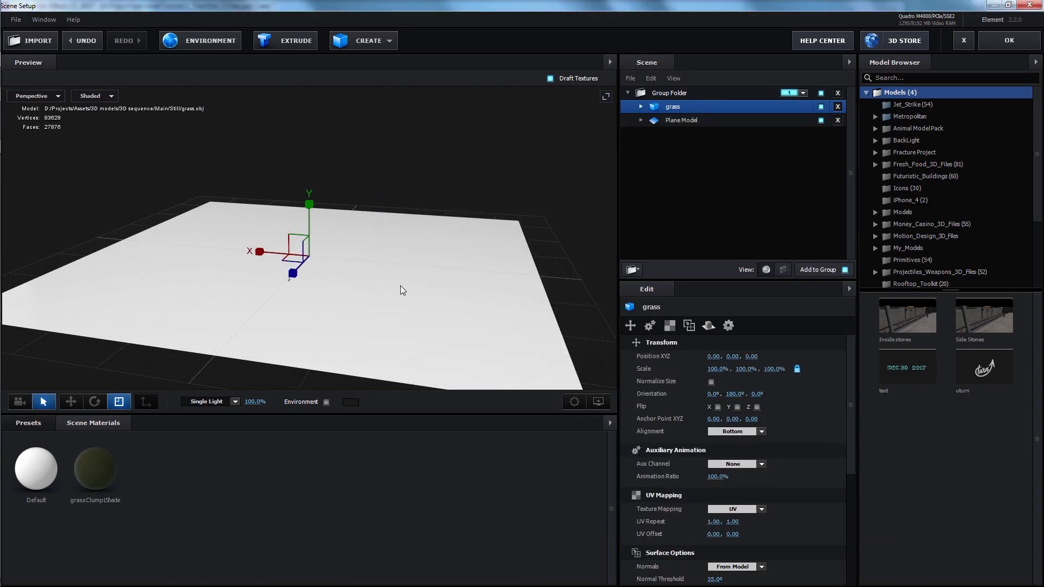
Step: Turn on Normalize Size for the grass model
{"action": "scroll", "coordinate": [382, 243], "scroll_direction": "up", "scroll_amount": 4}
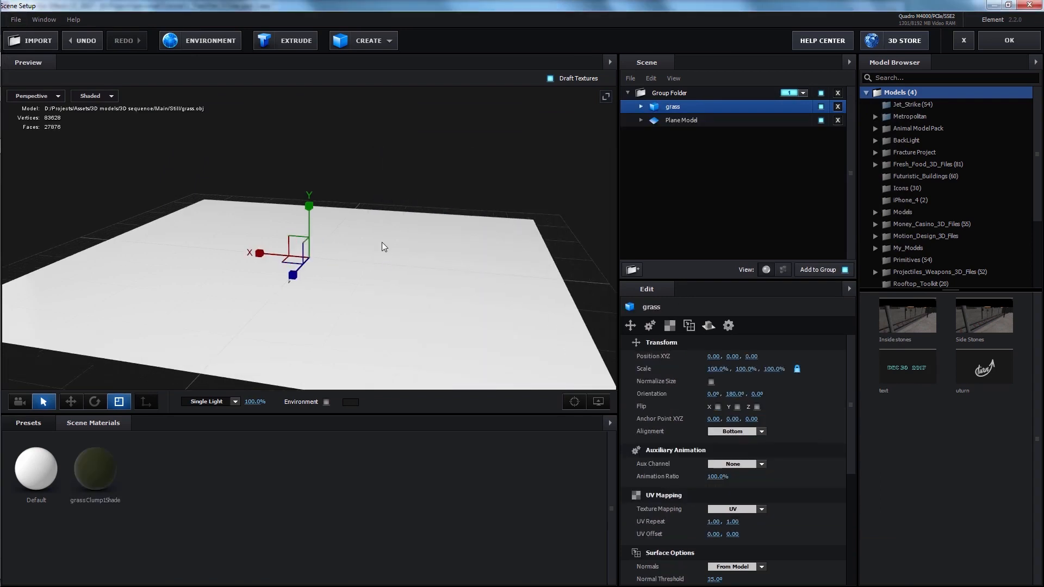
{"action": "left_click", "coordinate": [712, 383]}
{"action": "scroll", "coordinate": [439, 236], "scroll_direction": "down", "scroll_amount": 4}
{"action": "scroll", "coordinate": [350, 286], "scroll_direction": "up", "scroll_amount": 2}
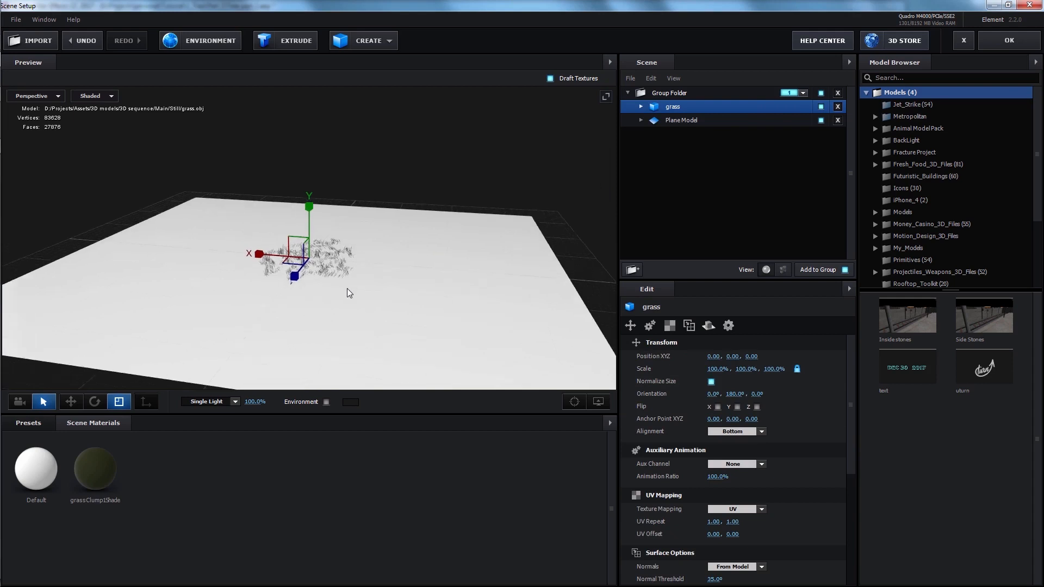
Step: Move the grass to the plane's near left area, duplicate it and rotate the copy
{"action": "left_click", "coordinate": [329, 243]}
{"action": "left_click_drag", "start_coordinate": [329, 245], "coordinate": [271, 322]}
{"action": "key", "text": "ctrl+d"}
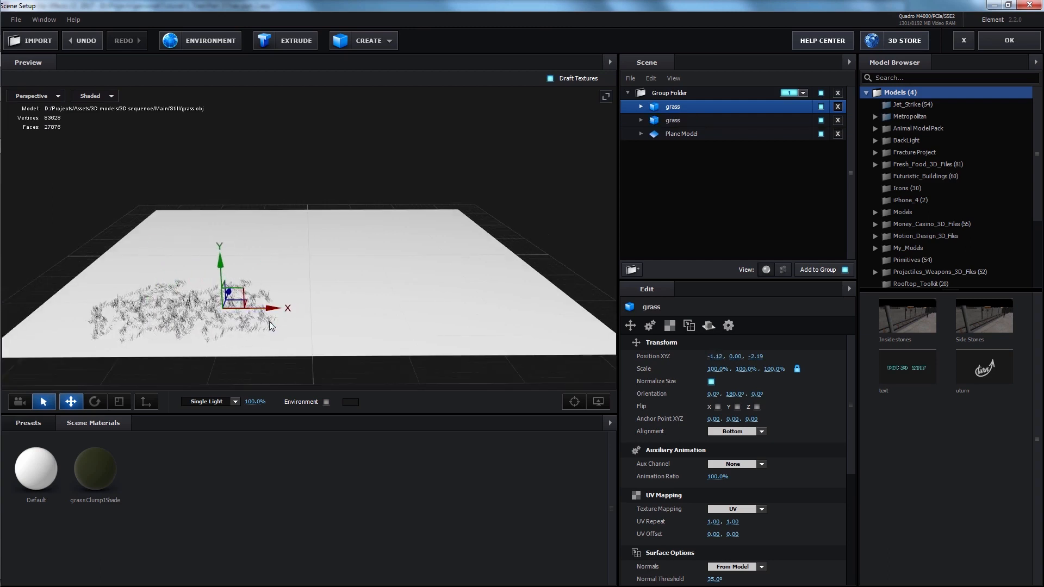
{"action": "key", "text": "e"}
{"action": "left_click_drag", "start_coordinate": [231, 330], "coordinate": [214, 305]}
Step: Duplicate the grass clump twice more and position the copies to fill out the plane's near left area
{"action": "key", "text": "w"}
{"action": "key", "text": "ctrl+d"}
{"action": "left_click_drag", "start_coordinate": [263, 322], "coordinate": [220, 323]}
{"action": "key", "text": "ctrl+d"}
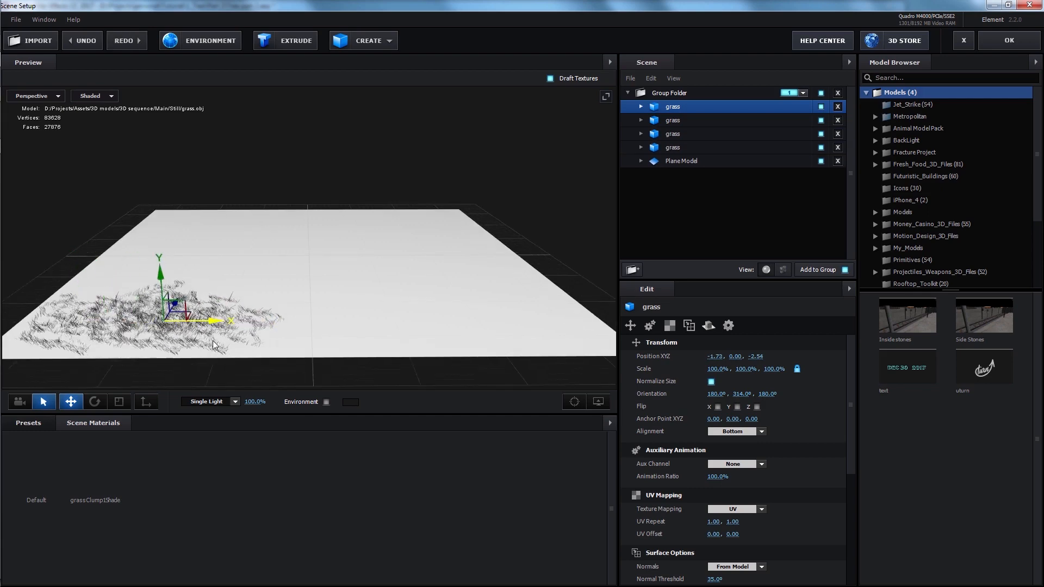
{"action": "left_click_drag", "start_coordinate": [327, 326], "coordinate": [266, 321]}
{"action": "left_click_drag", "start_coordinate": [169, 312], "coordinate": [219, 283]}
{"action": "left_click_drag", "start_coordinate": [329, 328], "coordinate": [231, 340]}
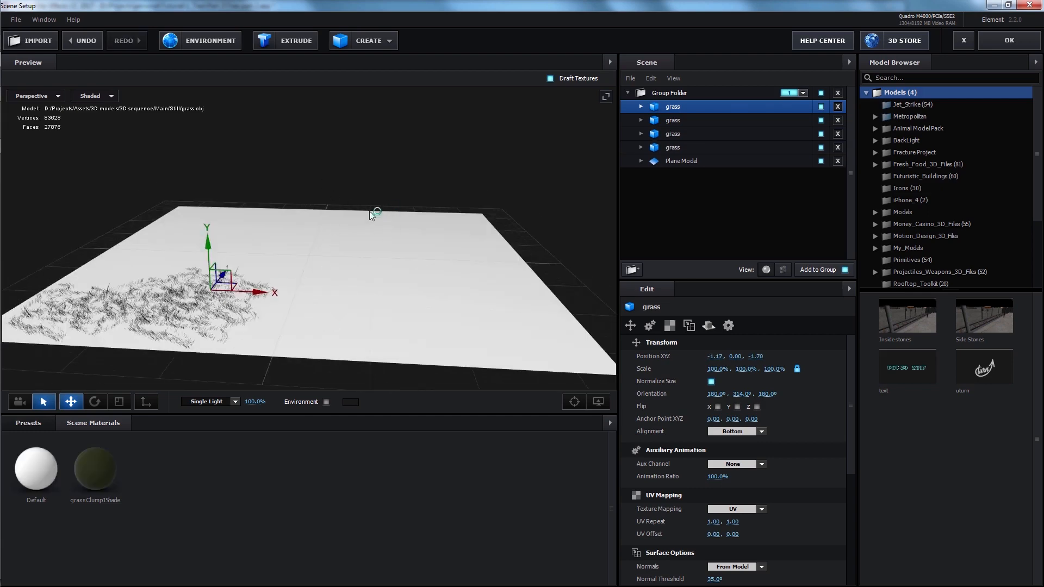
Step: Duplicate the grass across to about X 1.00, Z -1.70, rotate that copy, and add another copy beside it
{"action": "key", "text": "ctrl+d"}
{"action": "left_click_drag", "start_coordinate": [261, 300], "coordinate": [375, 337]}
{"action": "key", "text": "e"}
{"action": "key", "text": "w"}
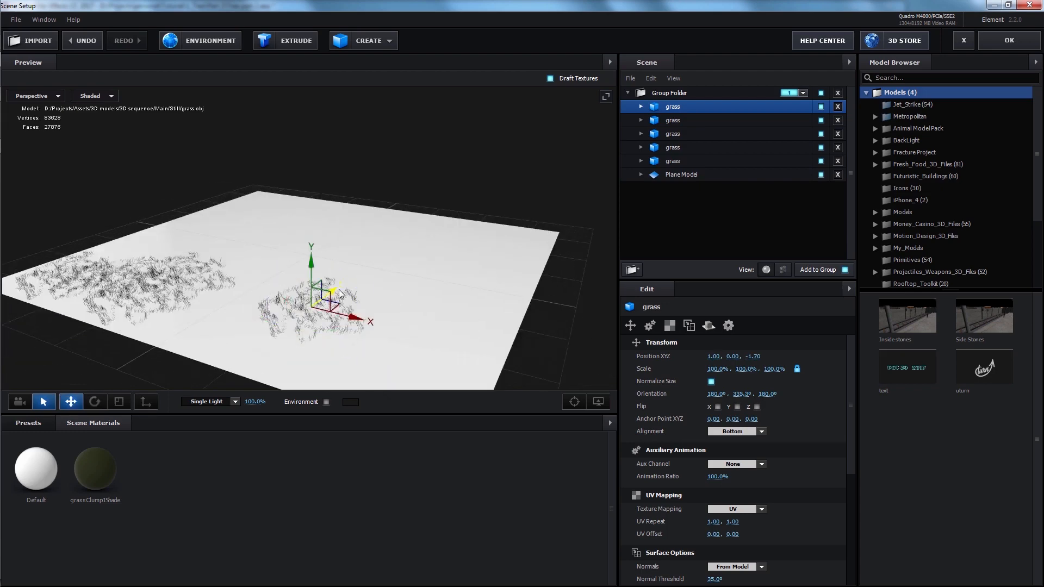
{"action": "key", "text": "ctrl+d"}
{"action": "left_click_drag", "start_coordinate": [337, 291], "coordinate": [275, 331]}
{"action": "left_click_drag", "start_coordinate": [275, 348], "coordinate": [372, 367]}
Step: Add another rotated grass copy, select several clumps together, and duplicate them across the plane's near part
{"action": "key", "text": "ctrl+d"}
{"action": "key", "text": "e"}
{"action": "scroll", "coordinate": [397, 351], "scroll_direction": "down", "scroll_amount": 1}
{"action": "left_click", "coordinate": [681, 131], "text": "shift"}
{"action": "key", "text": "w"}
{"action": "key", "text": "ctrl+d"}
{"action": "left_click_drag", "start_coordinate": [326, 341], "coordinate": [283, 348]}
{"action": "left_click_drag", "start_coordinate": [169, 339], "coordinate": [168, 347]}
{"action": "left_click_drag", "start_coordinate": [245, 348], "coordinate": [358, 321]}
Step: Keep duplicating, rotating and moving the selected grass clumps along both sides of the plane, leaving a bare path between them
{"action": "key", "text": "ctrl+d"}
{"action": "key", "text": "e"}
{"action": "key", "text": "w"}
{"action": "key", "text": "ctrl+d"}
{"action": "left_click_drag", "start_coordinate": [330, 357], "coordinate": [256, 266]}
{"action": "key", "text": "e"}
{"action": "key", "text": "w"}
{"action": "key", "text": "ctrl+d"}
{"action": "left_click_drag", "start_coordinate": [336, 248], "coordinate": [218, 288]}
{"action": "key", "text": "ctrl+d"}
{"action": "left_click_drag", "start_coordinate": [296, 220], "coordinate": [411, 232]}
{"action": "key", "text": "e"}
{"action": "left_click_drag", "start_coordinate": [359, 262], "coordinate": [404, 229]}
{"action": "key", "text": "w"}
{"action": "key", "text": "ctrl+d"}
{"action": "left_click_drag", "start_coordinate": [405, 230], "coordinate": [522, 282]}
{"action": "key", "text": "e"}
{"action": "key", "text": "w"}
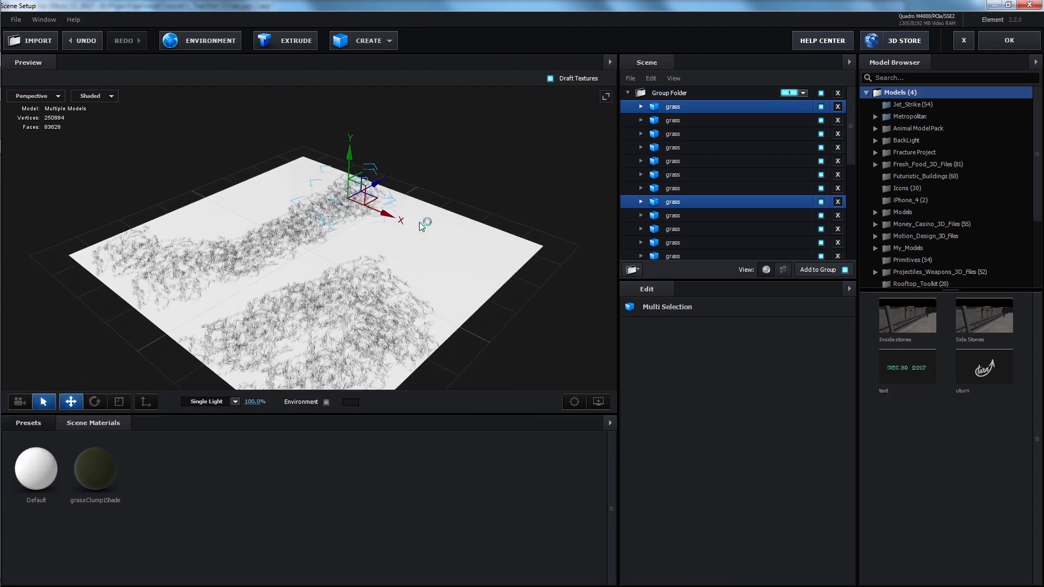
Step: Duplicate and rotate the selected grass clumps to extend the coverage over the empty part beyond the path
{"action": "key", "text": "ctrl+d"}
{"action": "left_click_drag", "start_coordinate": [388, 214], "coordinate": [473, 247]}
{"action": "left_click_drag", "start_coordinate": [478, 272], "coordinate": [522, 288]}
{"action": "left_click_drag", "start_coordinate": [483, 240], "coordinate": [427, 253]}
{"action": "key", "text": "e"}
{"action": "key", "text": "w"}
{"action": "key", "text": "e"}
{"action": "left_click_drag", "start_coordinate": [451, 316], "coordinate": [393, 271]}
{"action": "left_click_drag", "start_coordinate": [400, 267], "coordinate": [462, 224]}
{"action": "key", "text": "w"}
{"action": "key", "text": "ctrl+d"}
{"action": "mouse_move", "coordinate": [414, 239]}
{"action": "left_mouse_down"}
{"action": "mouse_move", "coordinate": [452, 264]}
{"action": "mouse_move", "coordinate": [436, 223]}
{"action": "mouse_move", "coordinate": [397, 250]}
{"action": "left_mouse_up"}
Step: Fill the remaining gaps on both sides of the path with more grass copies up to the plane's edges
{"action": "key", "text": "ctrl+d"}
{"action": "left_click_drag", "start_coordinate": [429, 296], "coordinate": [479, 315]}
{"action": "key", "text": "ctrl+d"}
{"action": "left_click_drag", "start_coordinate": [481, 254], "coordinate": [487, 239]}
{"action": "key", "text": "ctrl+d"}
{"action": "left_click_drag", "start_coordinate": [522, 279], "coordinate": [511, 274]}
{"action": "left_click_drag", "start_coordinate": [380, 293], "coordinate": [375, 272]}
{"action": "key", "text": "ctrl+d"}
{"action": "left_click_drag", "start_coordinate": [220, 259], "coordinate": [297, 197]}
{"action": "key", "text": "ctrl+d"}
{"action": "left_click_drag", "start_coordinate": [380, 261], "coordinate": [304, 245]}
{"action": "left_click_drag", "start_coordinate": [402, 280], "coordinate": [512, 284]}
Step: Enable Draw Backfaces on the grass model's grassClump1ShaderSG material
{"action": "scroll", "coordinate": [429, 239], "scroll_direction": "up", "scroll_amount": 5}
{"action": "scroll", "coordinate": [428, 240], "scroll_direction": "down", "scroll_amount": 3}
{"action": "left_click_drag", "start_coordinate": [419, 259], "coordinate": [380, 262]}
{"action": "scroll", "coordinate": [381, 262], "scroll_direction": "down", "scroll_amount": 4}
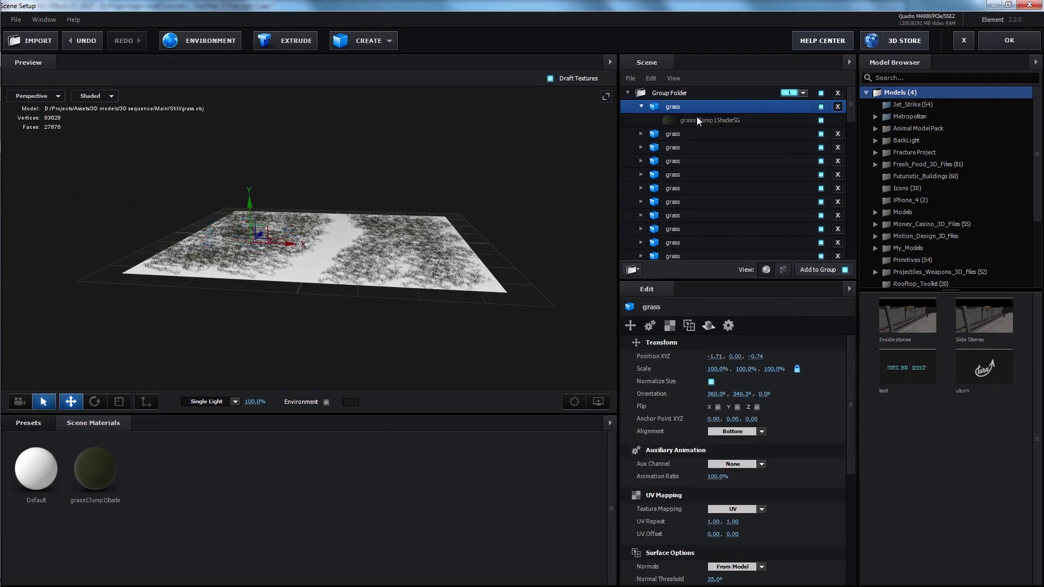
{"action": "left_click", "coordinate": [702, 120]}
{"action": "scroll", "coordinate": [756, 484], "scroll_direction": "down", "scroll_amount": 10}
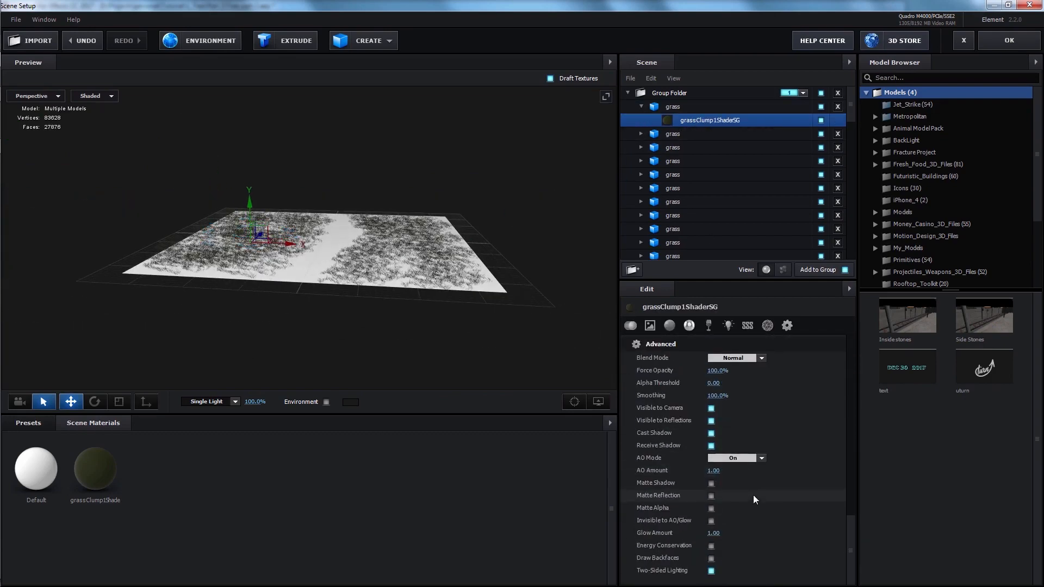
{"action": "left_click", "coordinate": [710, 558]}
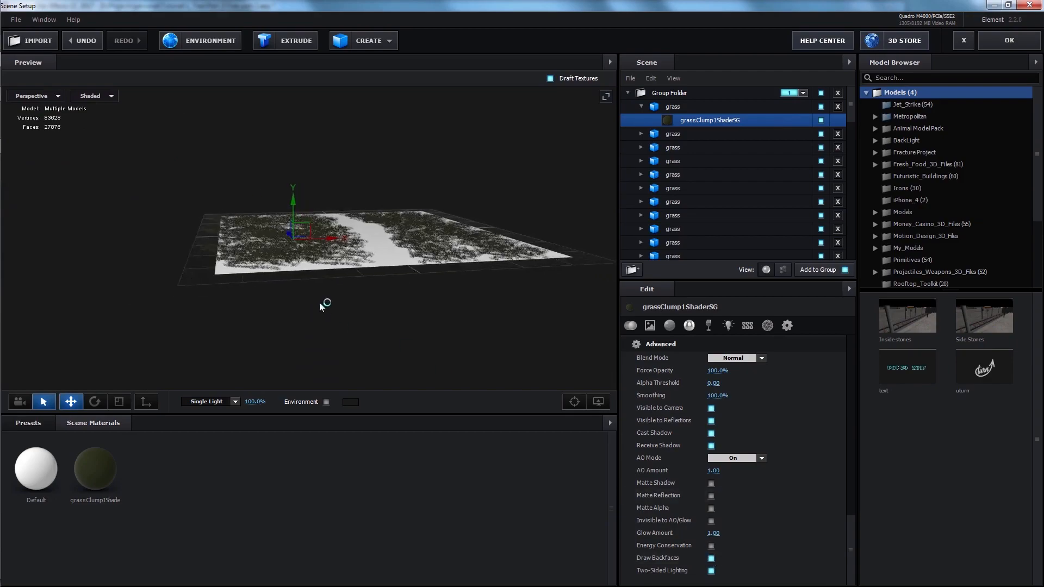
{"action": "scroll", "coordinate": [319, 302], "scroll_direction": "up", "scroll_amount": 5}
Step: Select the ground plane and browse the Ground materials in the Pro_Shaders_2 presets
{"action": "left_click", "coordinate": [335, 289]}
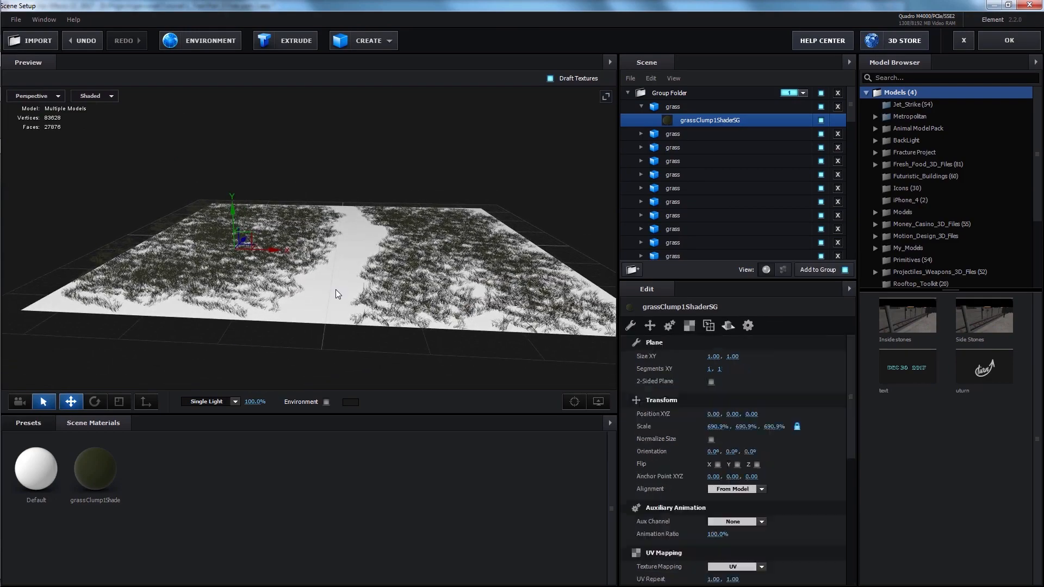
{"action": "left_click_drag", "start_coordinate": [435, 273], "coordinate": [413, 282]}
{"action": "left_click", "coordinate": [28, 422]}
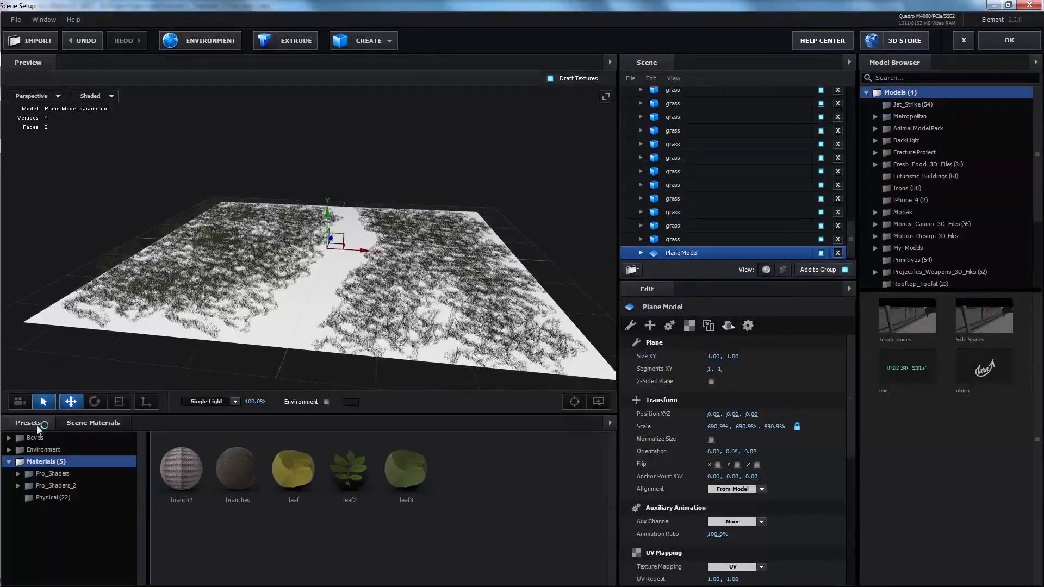
{"action": "double_click", "coordinate": [73, 485]}
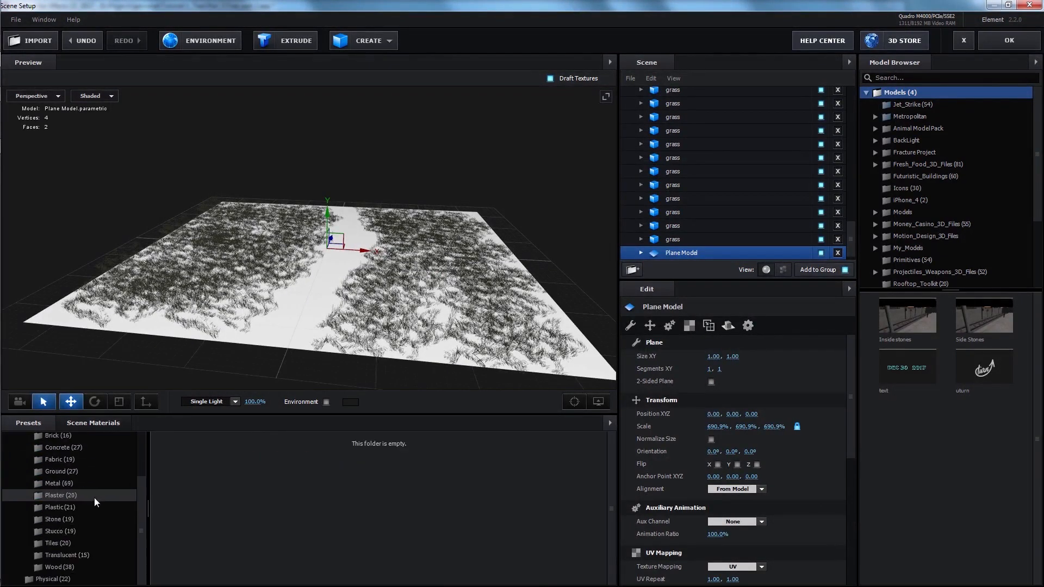
{"action": "left_click", "coordinate": [72, 470]}
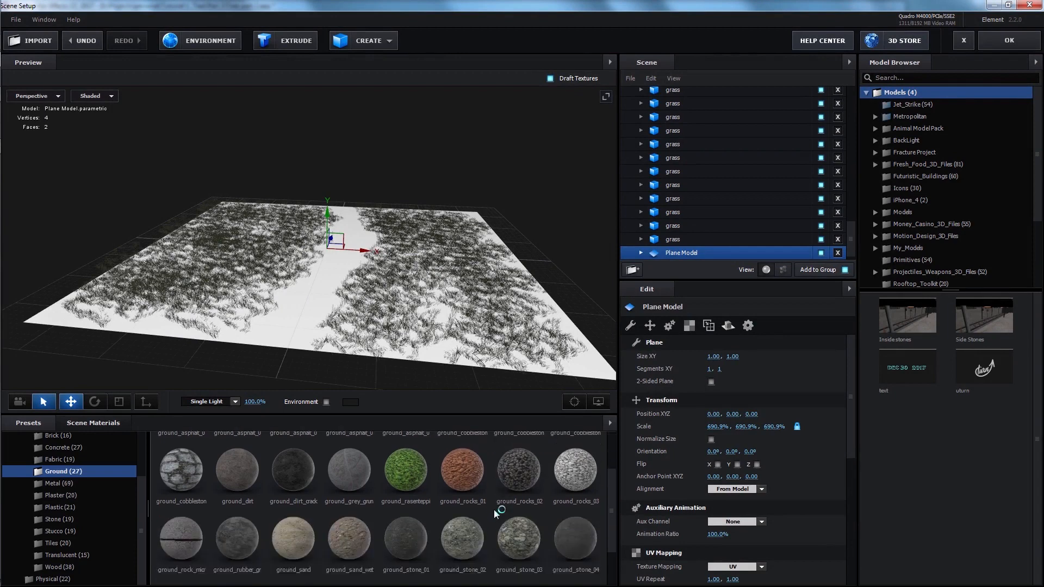
{"action": "scroll", "coordinate": [493, 509], "scroll_direction": "down", "scroll_amount": 2}
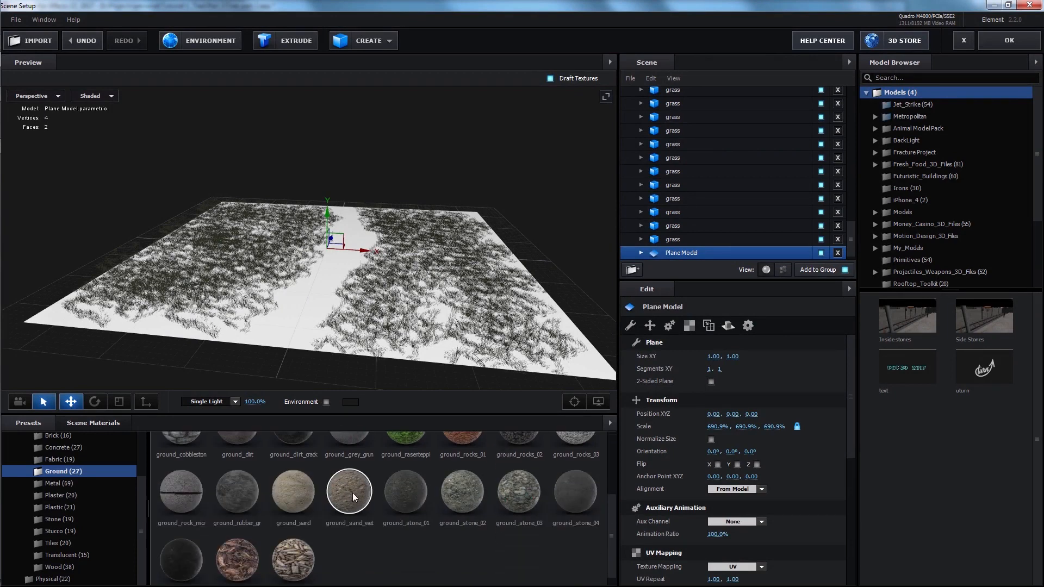
Step: Try the ground_sand_wet material on the plane and undo it
{"action": "left_click_drag", "start_coordinate": [348, 495], "coordinate": [362, 307]}
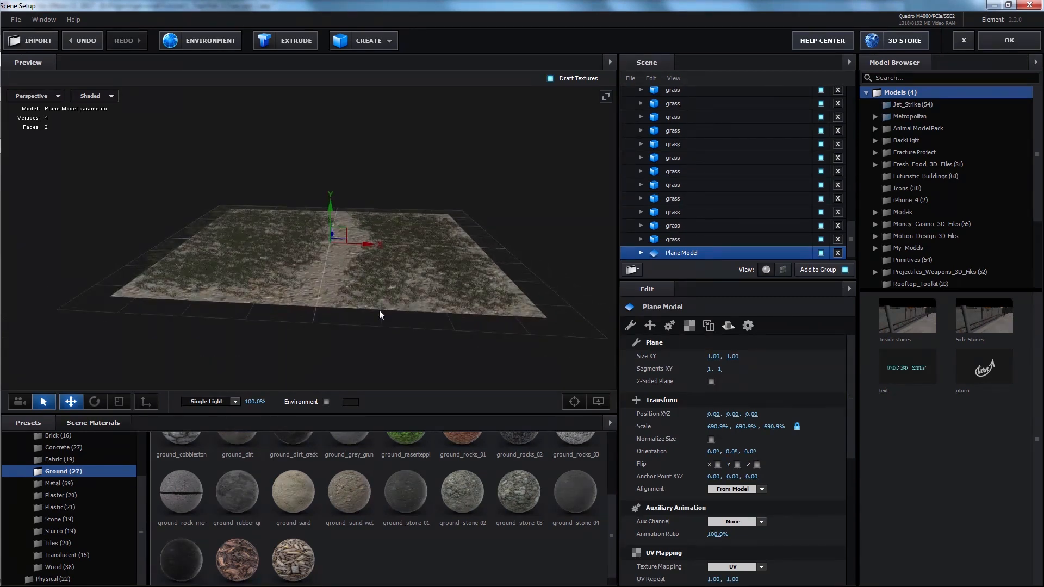
{"action": "key", "text": "ctrl+z"}
{"action": "scroll", "coordinate": [300, 528], "scroll_direction": "up", "scroll_amount": 1}
Step: Apply the ground_sand material to the plane and select that material in the scene for editing
{"action": "left_click_drag", "start_coordinate": [300, 528], "coordinate": [325, 289]}
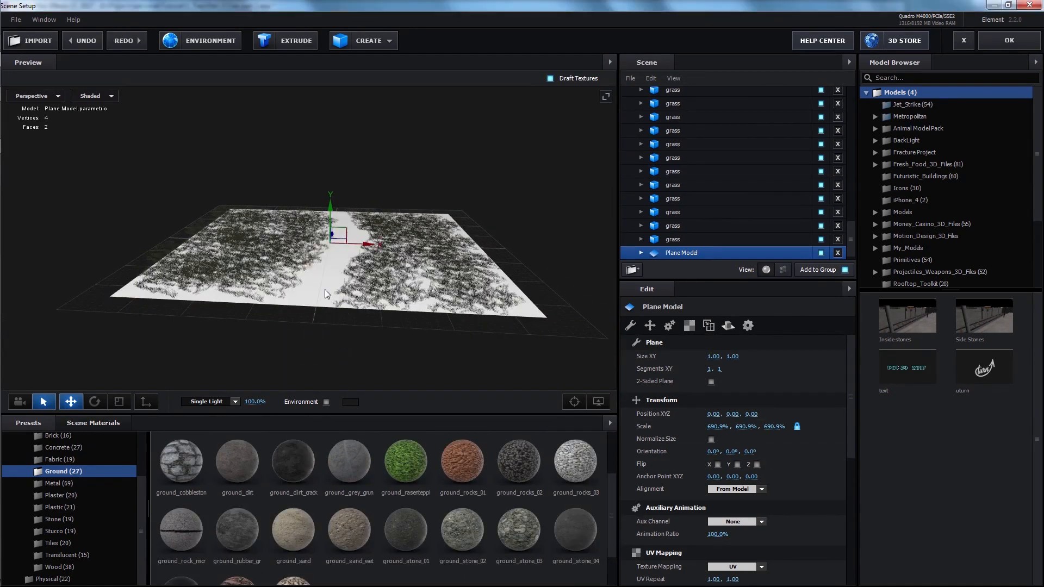
{"action": "left_click_drag", "start_coordinate": [363, 345], "coordinate": [347, 302]}
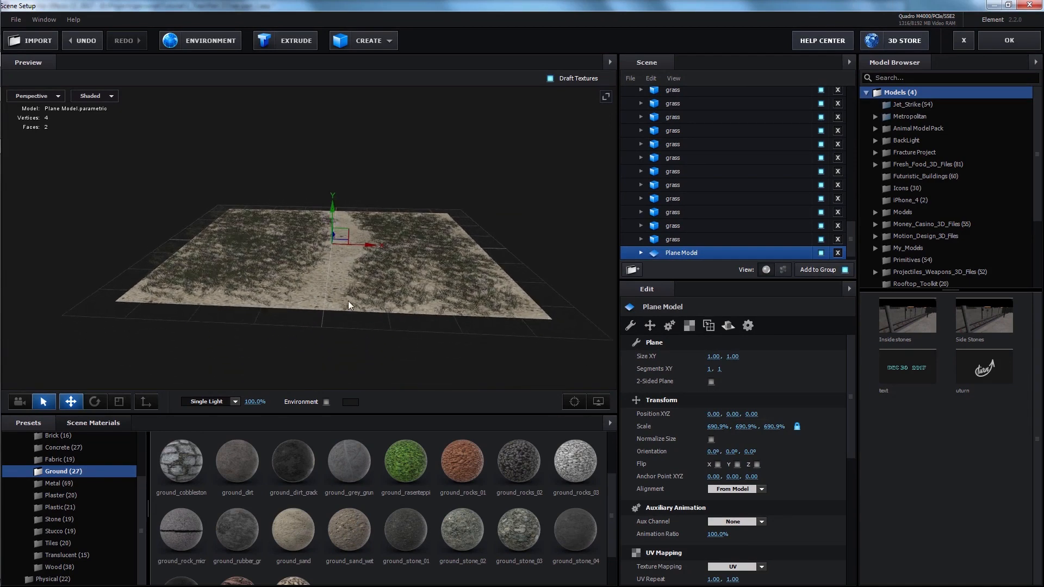
{"action": "scroll", "coordinate": [686, 231], "scroll_direction": "down", "scroll_amount": 2}
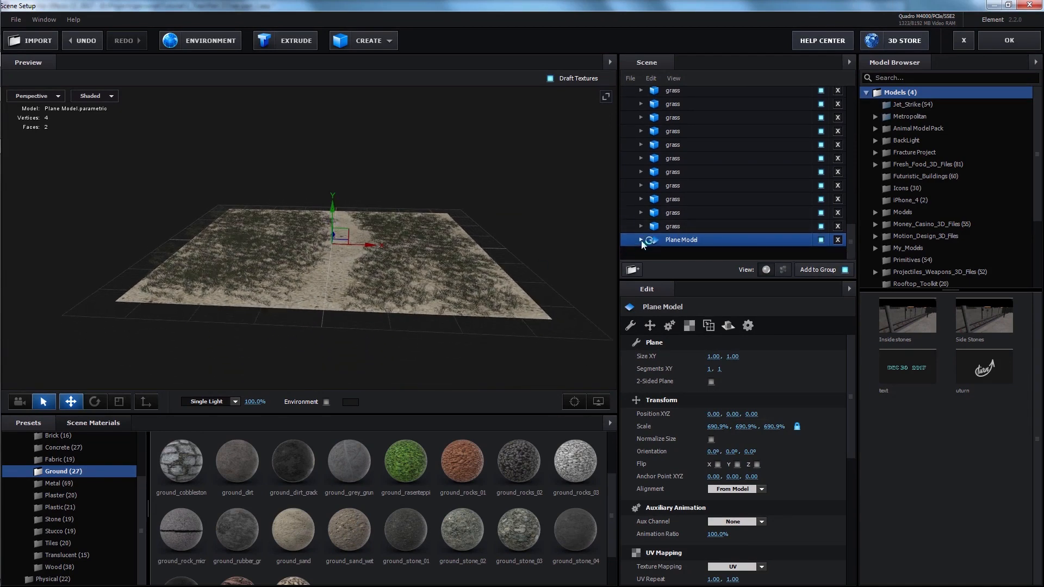
{"action": "left_click", "coordinate": [685, 252]}
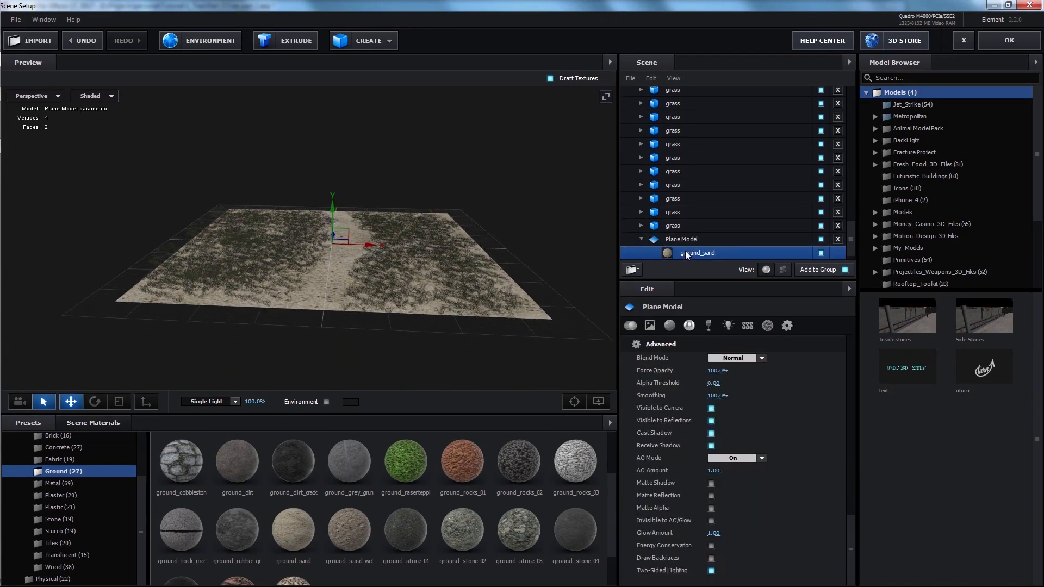
Step: Enable Draw Backfaces on the ground_sand material and set its diffuse texture's UV repeat to 3.99, 3.44
{"action": "left_click", "coordinate": [711, 558]}
{"action": "scroll", "coordinate": [783, 432], "scroll_direction": "up", "scroll_amount": 10}
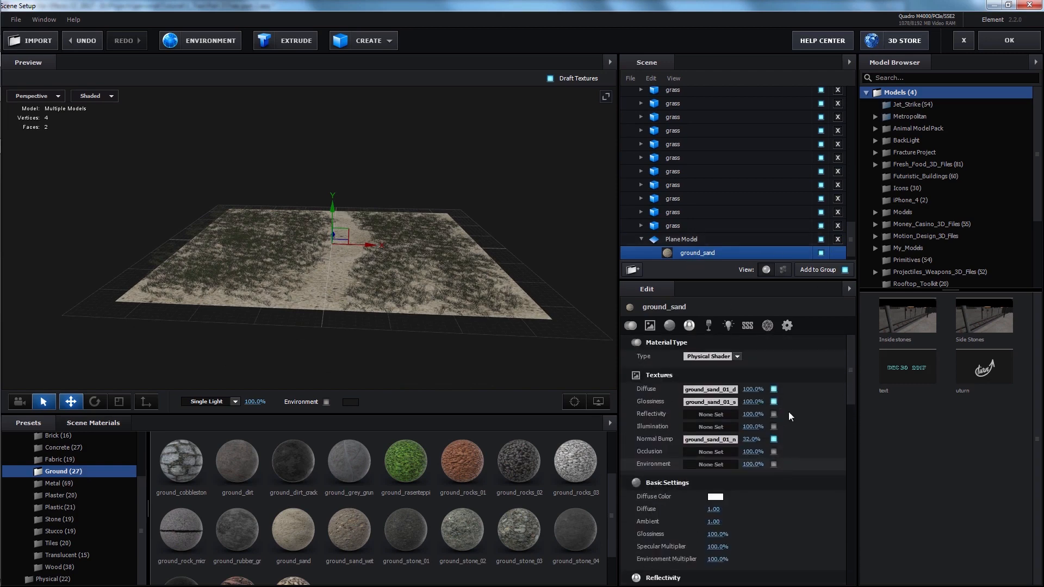
{"action": "left_click", "coordinate": [721, 389]}
{"action": "left_click_drag", "start_coordinate": [770, 284], "coordinate": [771, 224]}
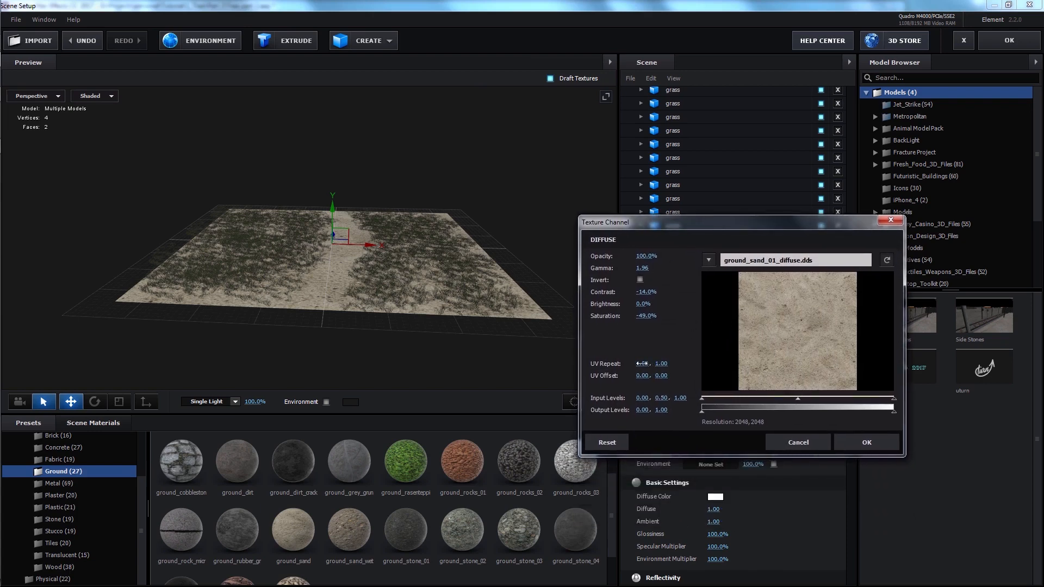
{"action": "left_click_drag", "start_coordinate": [642, 363], "coordinate": [789, 357]}
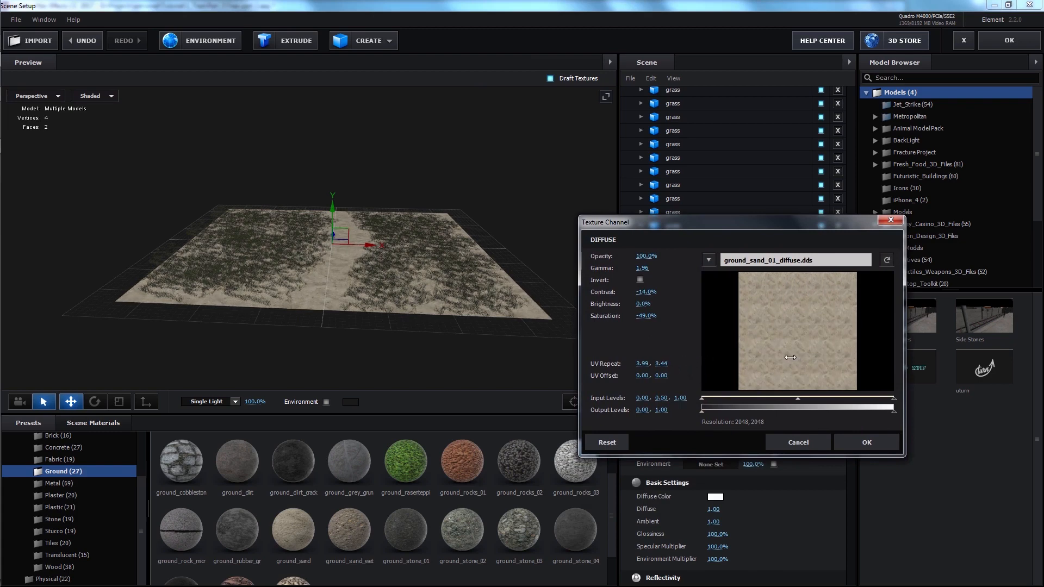
{"action": "left_click", "coordinate": [863, 445]}
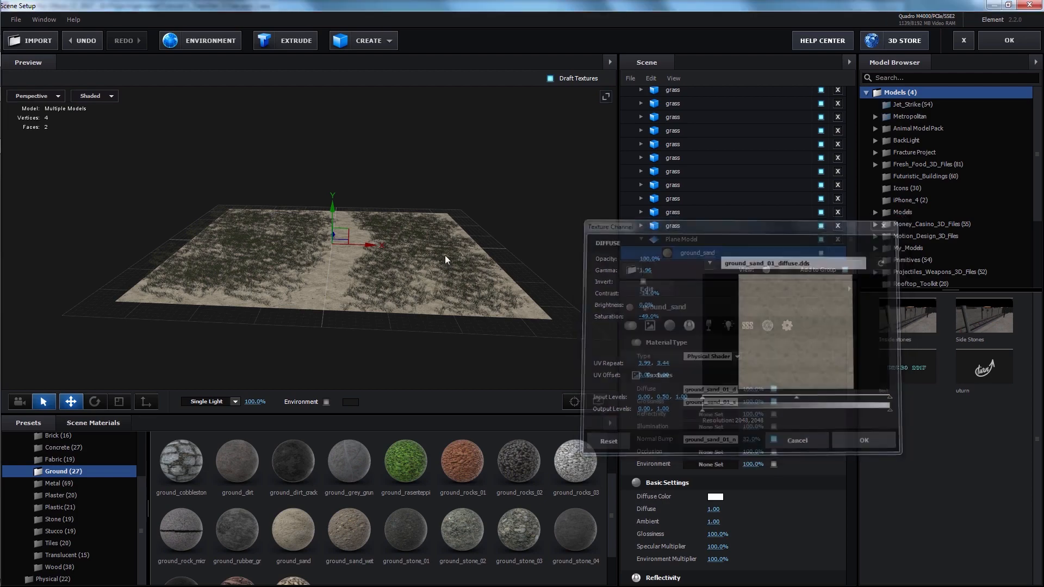
{"action": "scroll", "coordinate": [444, 256], "scroll_direction": "down", "scroll_amount": 3}
{"action": "left_click_drag", "start_coordinate": [432, 286], "coordinate": [383, 278]}
{"action": "scroll", "coordinate": [524, 297], "scroll_direction": "up", "scroll_amount": 4}
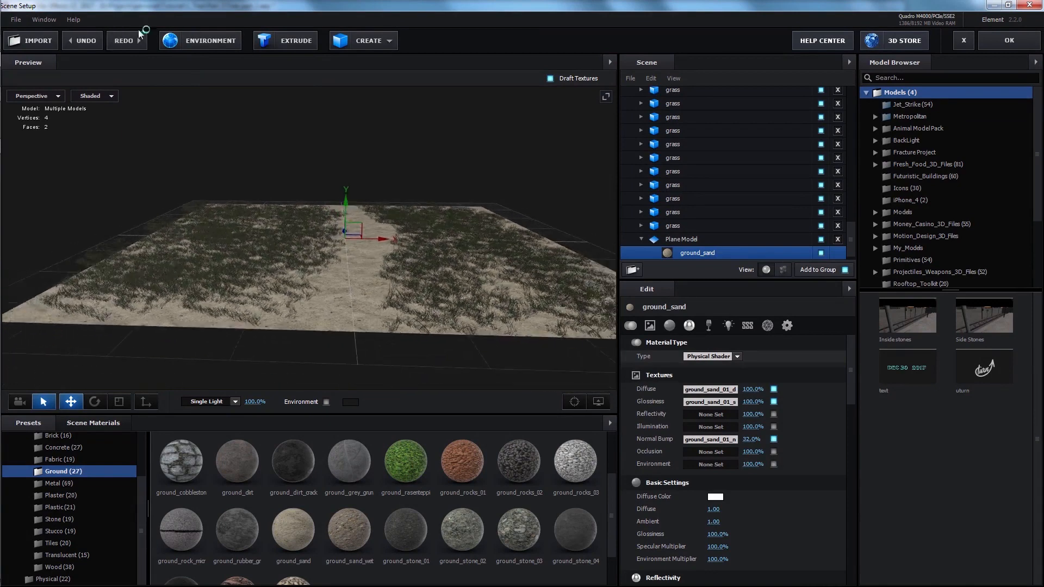
Step: Import the Tree_animation_4 OBJ files as a 3D sequence with Bottom alignment, and enable Normalize Size on the tree
{"action": "left_click", "coordinate": [18, 21]}
{"action": "mouse_move", "coordinate": [65, 39]}
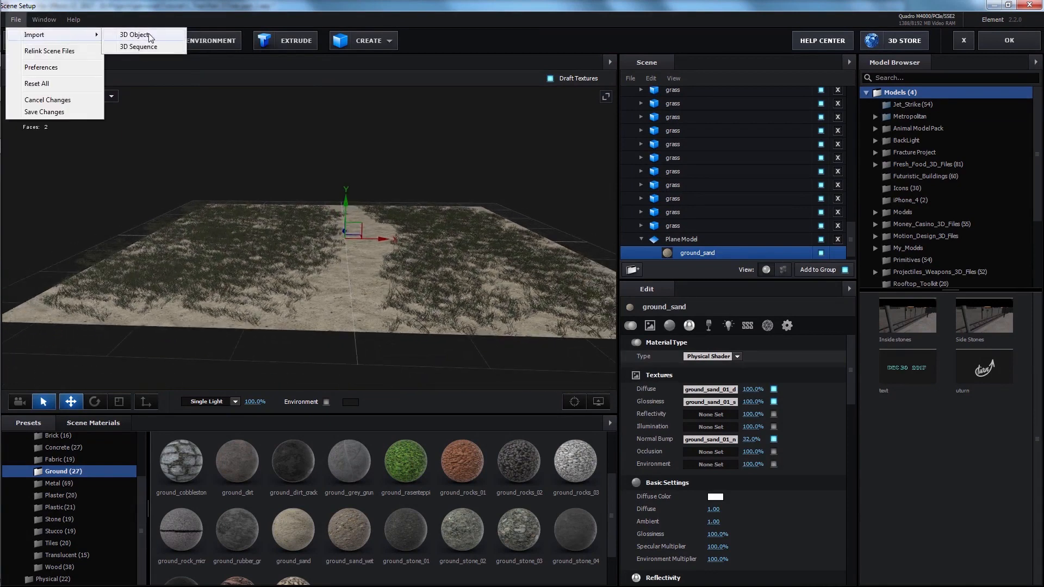
{"action": "left_click", "coordinate": [141, 47]}
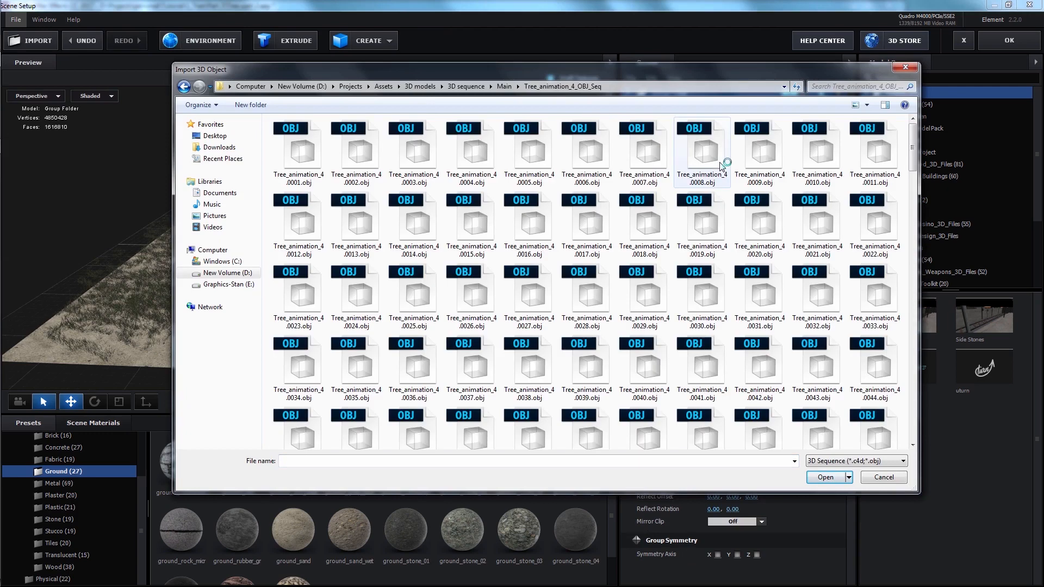
{"action": "left_click", "coordinate": [315, 152]}
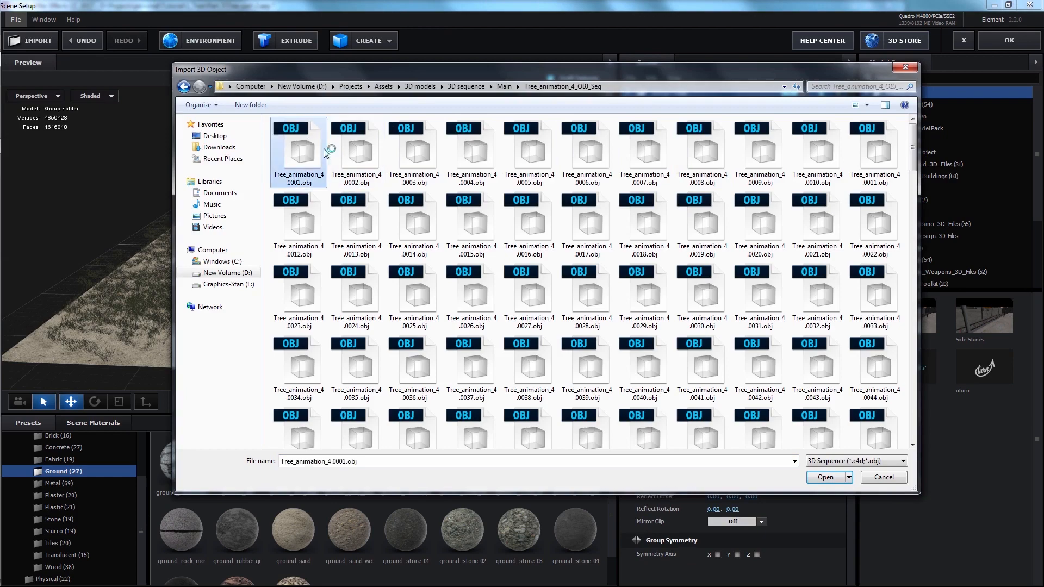
{"action": "left_click", "coordinate": [810, 478]}
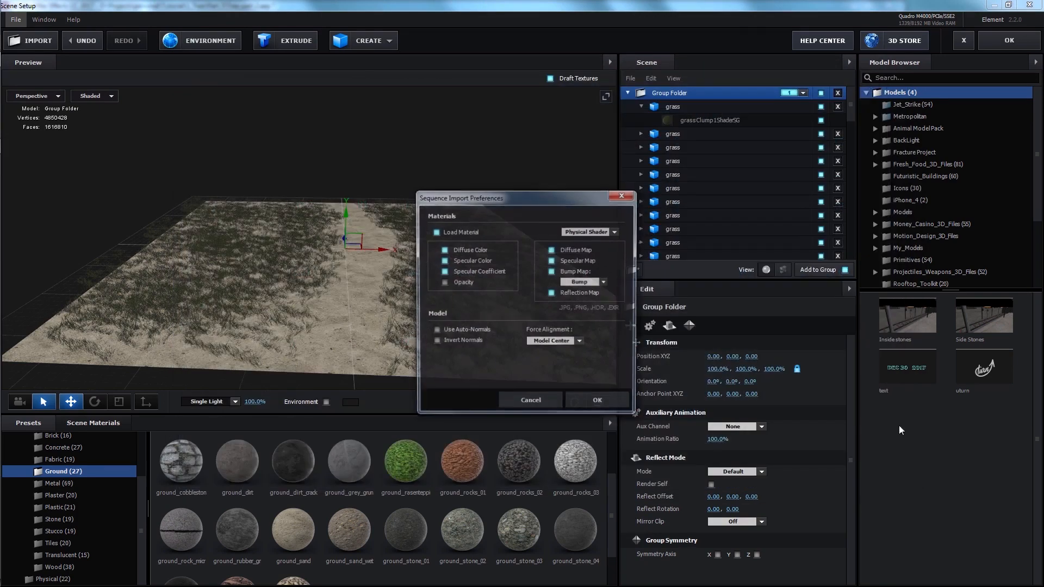
{"action": "left_click", "coordinate": [554, 342]}
{"action": "left_click", "coordinate": [572, 382]}
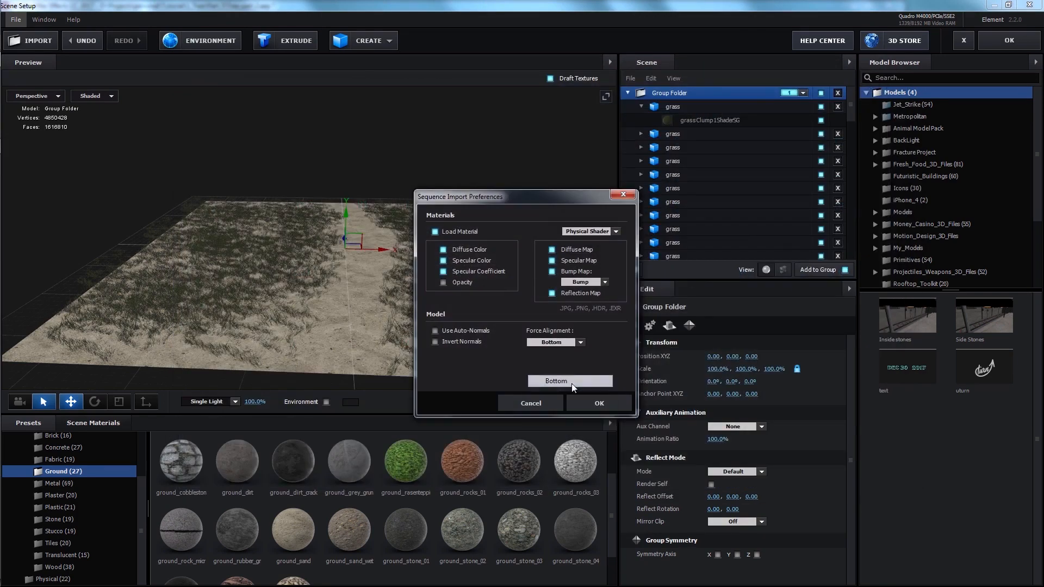
{"action": "left_click", "coordinate": [600, 400]}
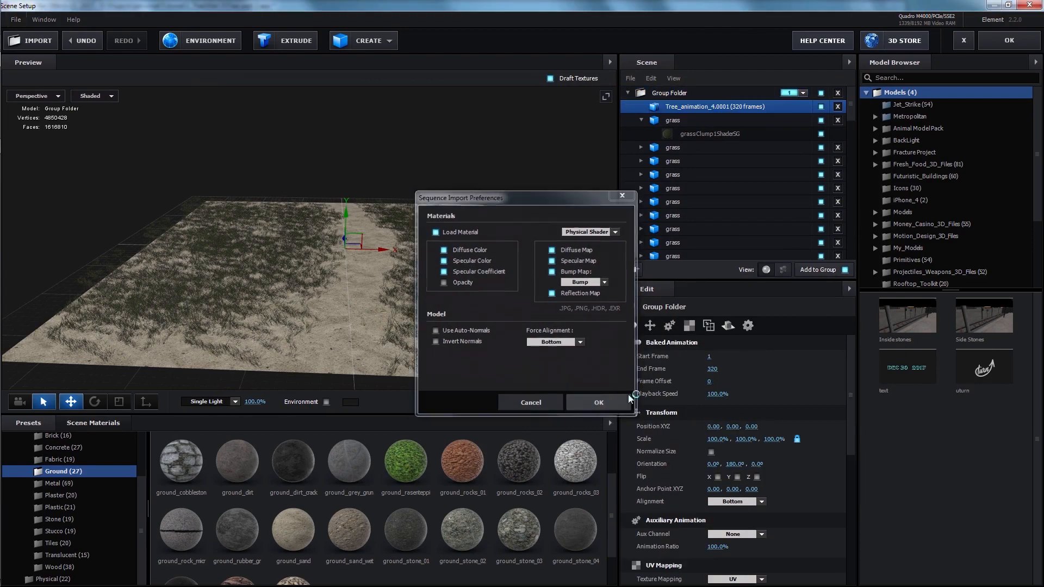
{"action": "left_click", "coordinate": [711, 452]}
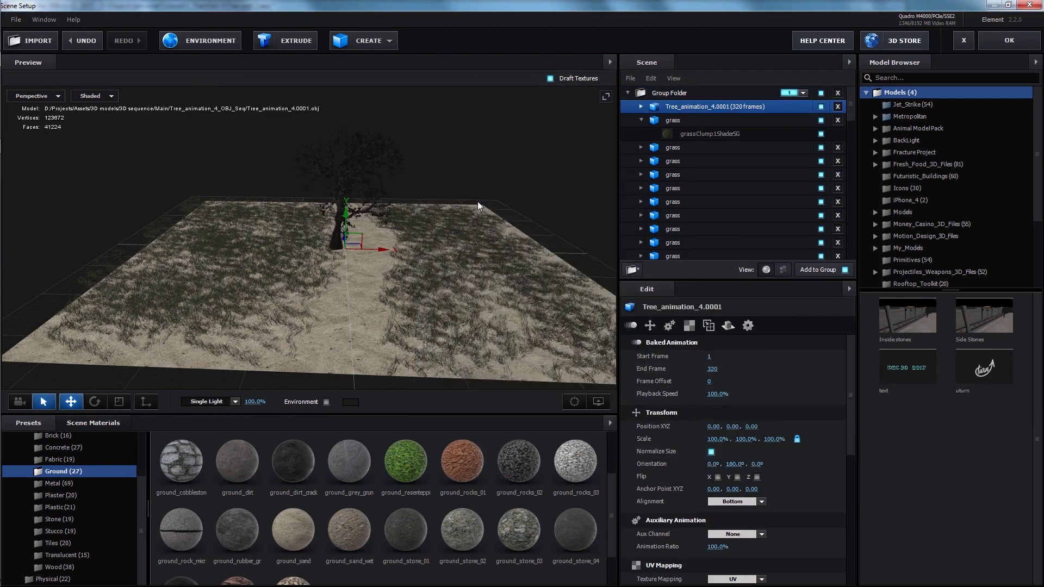
Step: Apply the wood_cork_02 material from the Wood presets to the tree's trunk and branches
{"action": "scroll", "coordinate": [477, 202], "scroll_direction": "up", "scroll_amount": 3}
{"action": "left_click_drag", "start_coordinate": [514, 236], "coordinate": [504, 243]}
{"action": "middle_click_drag", "start_coordinate": [503, 243], "coordinate": [458, 334]}
{"action": "left_click", "coordinate": [60, 567]}
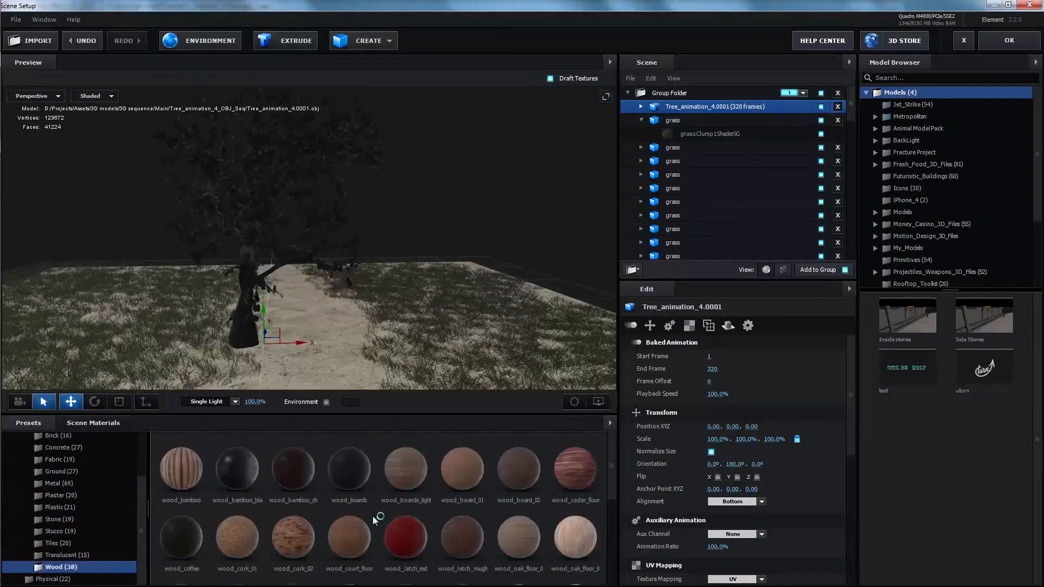
{"action": "scroll", "coordinate": [294, 493], "scroll_direction": "down", "scroll_amount": 2}
{"action": "left_click_drag", "start_coordinate": [293, 496], "coordinate": [244, 335]}
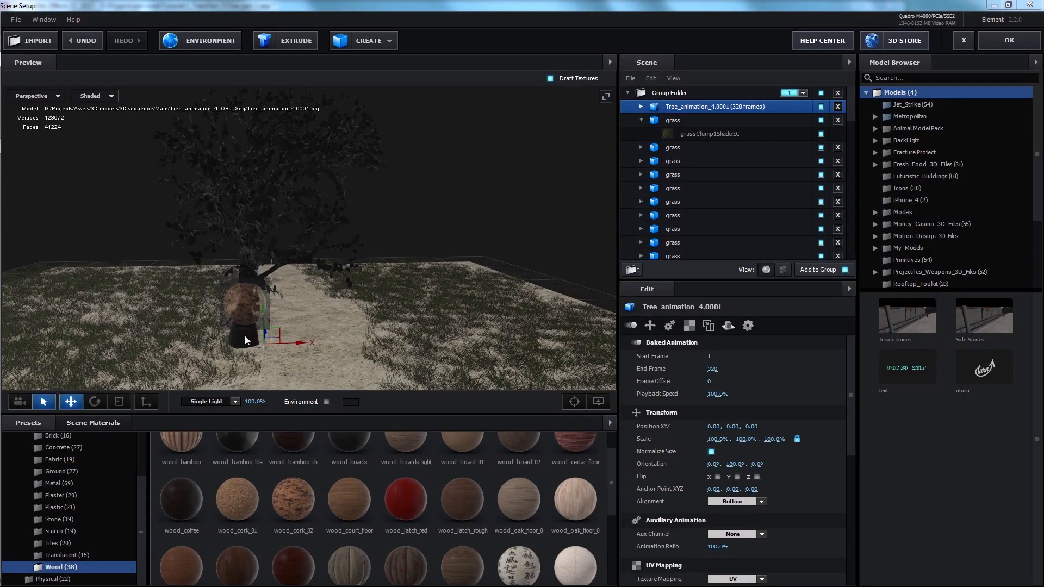
{"action": "scroll", "coordinate": [308, 322], "scroll_direction": "up", "scroll_amount": 5}
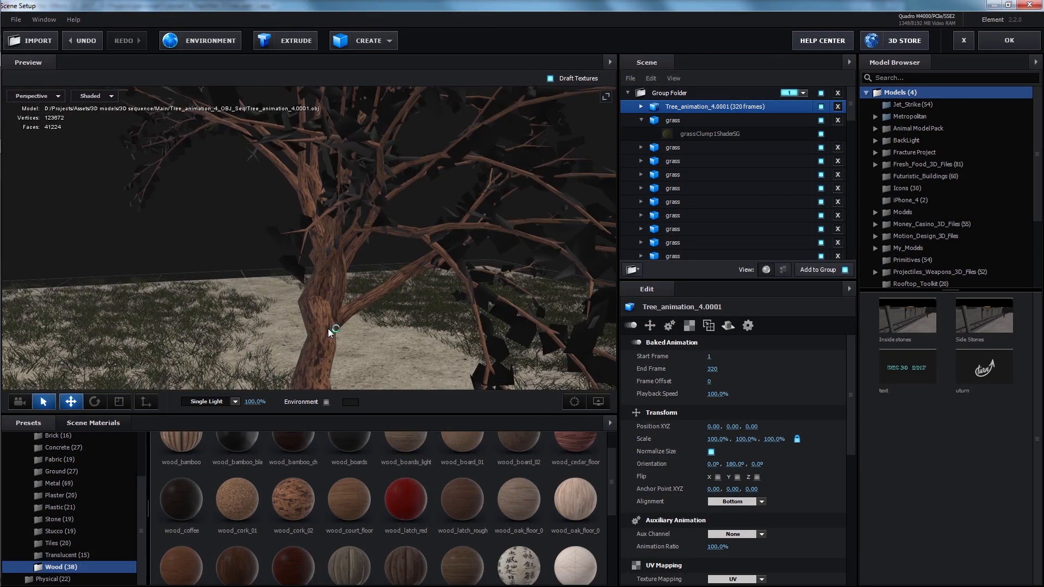
Step: Increase the UV repeat of the diffuse texture in the tree's wood_cork_02 material
{"action": "left_click", "coordinate": [643, 107]}
{"action": "left_click", "coordinate": [706, 121]}
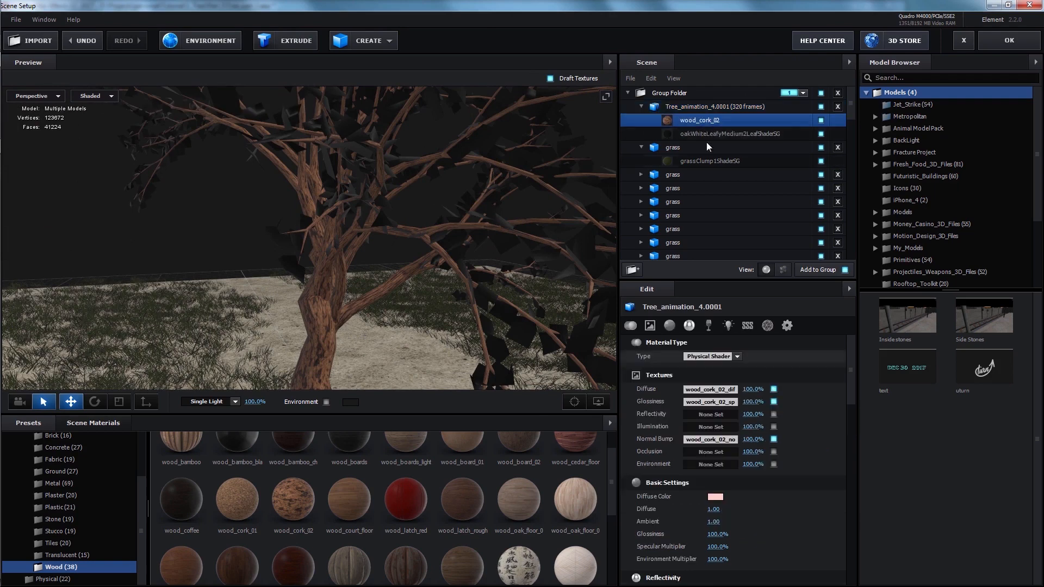
{"action": "left_click", "coordinate": [711, 390]}
{"action": "left_click_drag", "start_coordinate": [640, 427], "coordinate": [681, 428]}
{"action": "scroll", "coordinate": [506, 306], "scroll_direction": "down", "scroll_amount": 5}
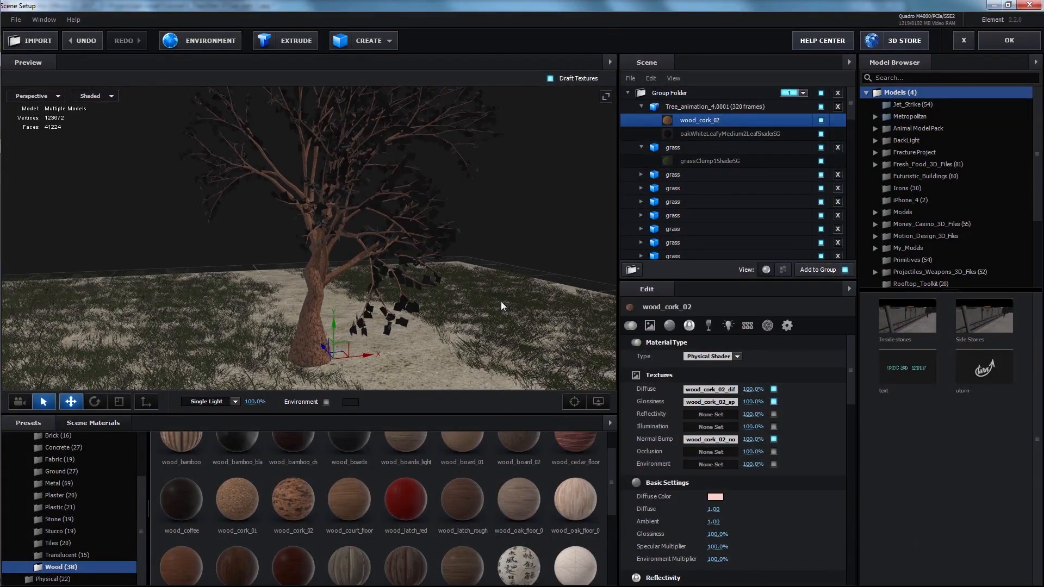
{"action": "left_click_drag", "start_coordinate": [500, 301], "coordinate": [488, 312]}
{"action": "scroll", "coordinate": [778, 479], "scroll_direction": "down", "scroll_amount": 1}
Step: Set the glossiness of the wood_cork_02 material to 13%
{"action": "scroll", "coordinate": [778, 477], "scroll_direction": "down", "scroll_amount": 3}
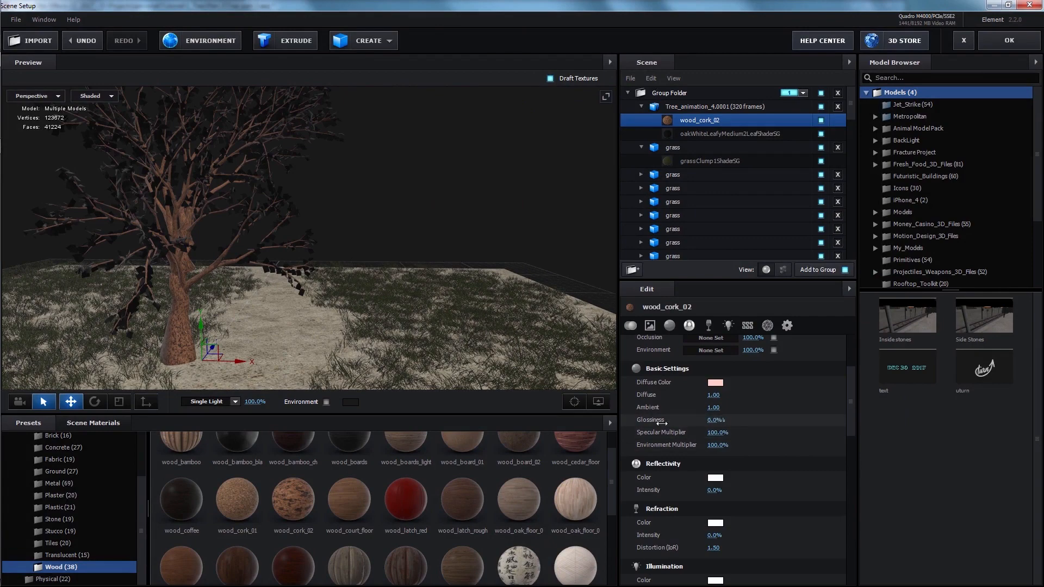
{"action": "scroll", "coordinate": [276, 311], "scroll_direction": "up", "scroll_amount": 3}
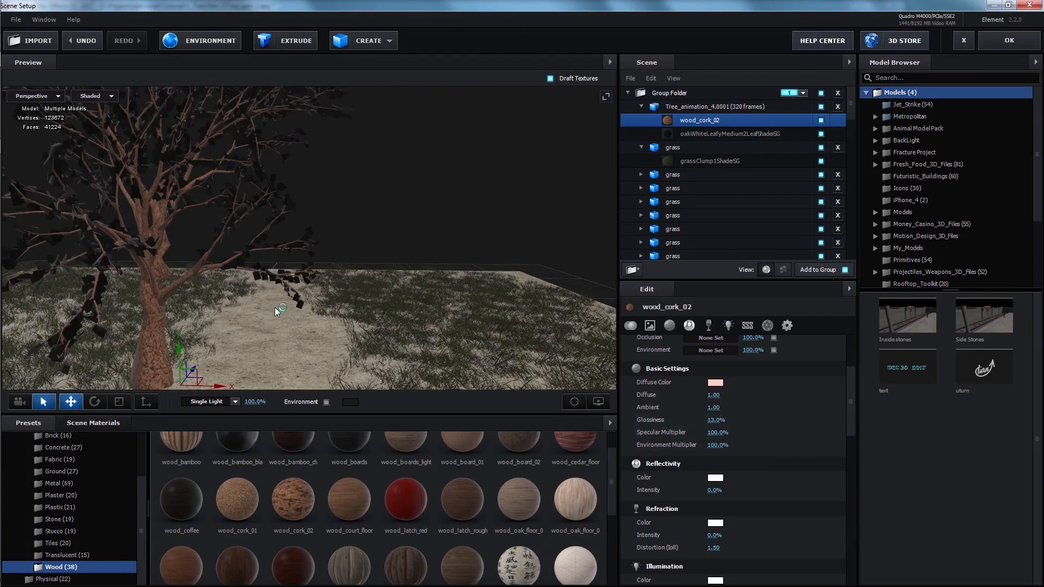
{"action": "left_click_drag", "start_coordinate": [275, 310], "coordinate": [256, 318]}
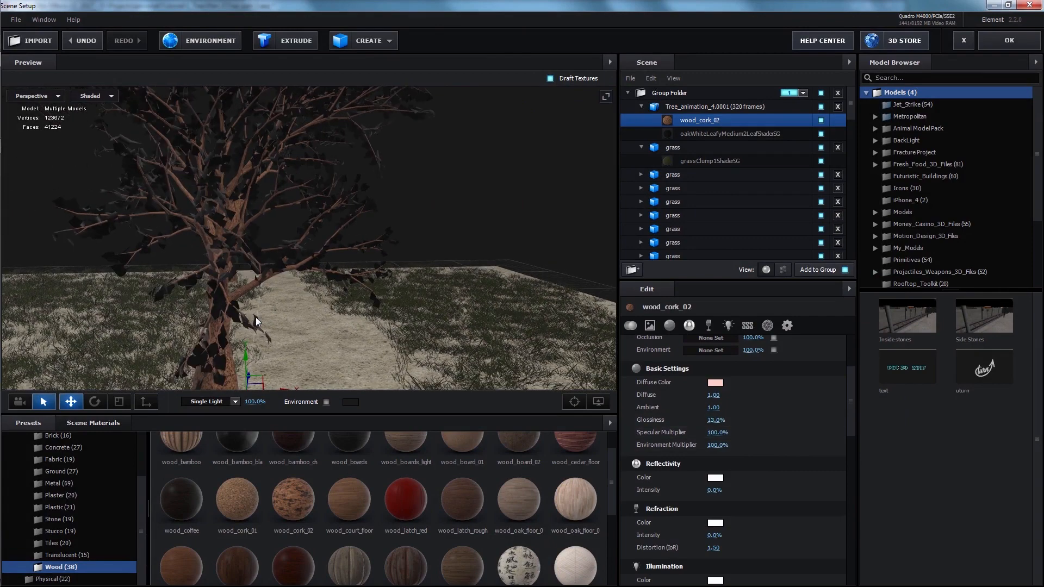
Step: Preview the tree sequence's animation by scrubbing its baked start frame through frame 74 and back to frame 1
{"action": "left_click", "coordinate": [694, 109]}
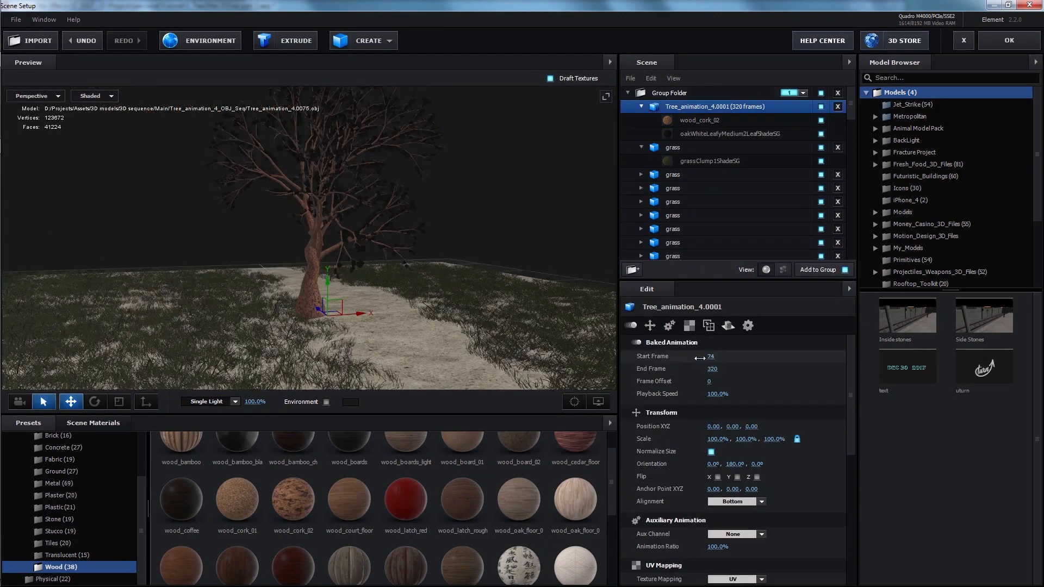
{"action": "left_click_drag", "start_coordinate": [696, 356], "coordinate": [442, 373]}
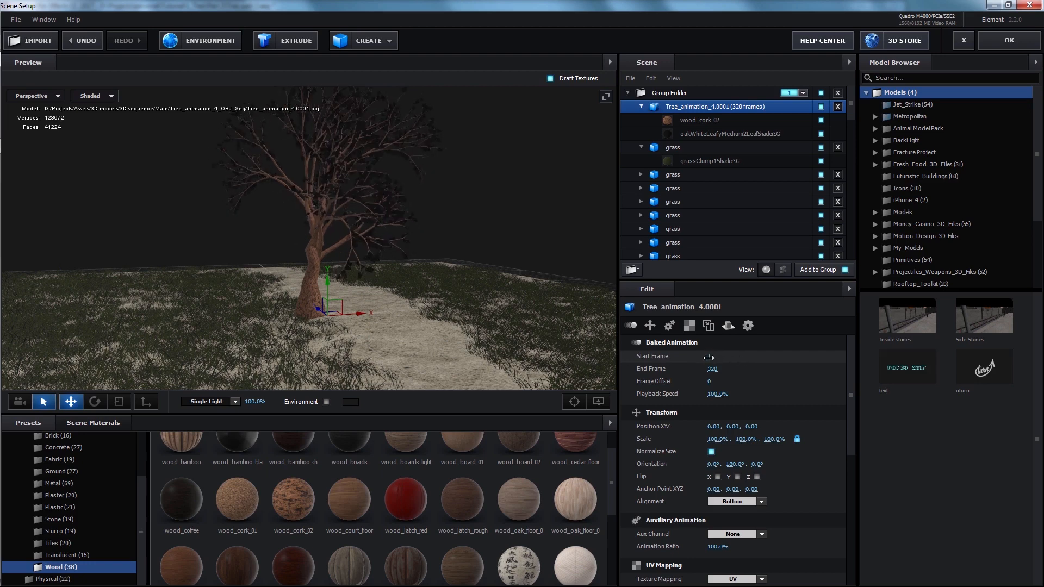
Step: Enable Draw Backfaces in the advanced settings of the tree's wood_cork_02 material
{"action": "left_click", "coordinate": [723, 120]}
{"action": "scroll", "coordinate": [761, 548], "scroll_direction": "down", "scroll_amount": 5}
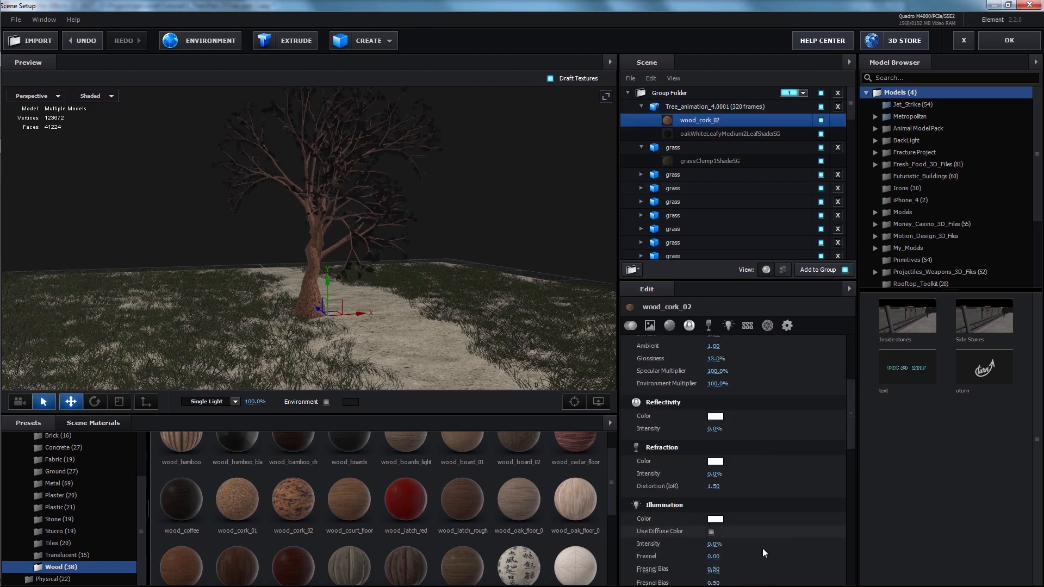
{"action": "scroll", "coordinate": [761, 548], "scroll_direction": "down", "scroll_amount": 4}
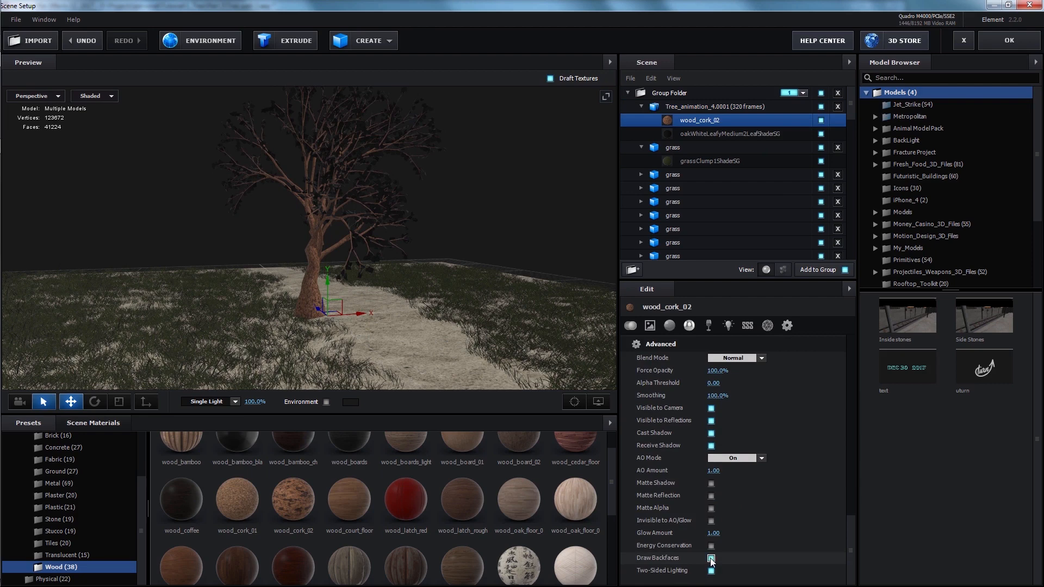
{"action": "scroll", "coordinate": [786, 488], "scroll_direction": "up", "scroll_amount": 10}
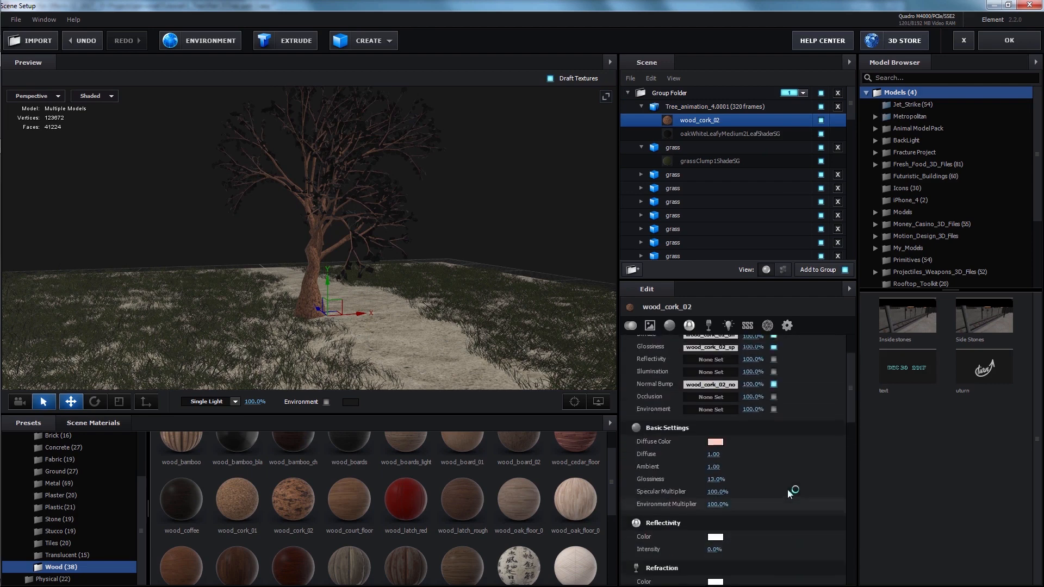
Step: Replace the tree's oakWhiteLeafyMedium2LeafShaderSG leaf material with Plastic_White from the Physical presets
{"action": "left_click", "coordinate": [739, 134]}
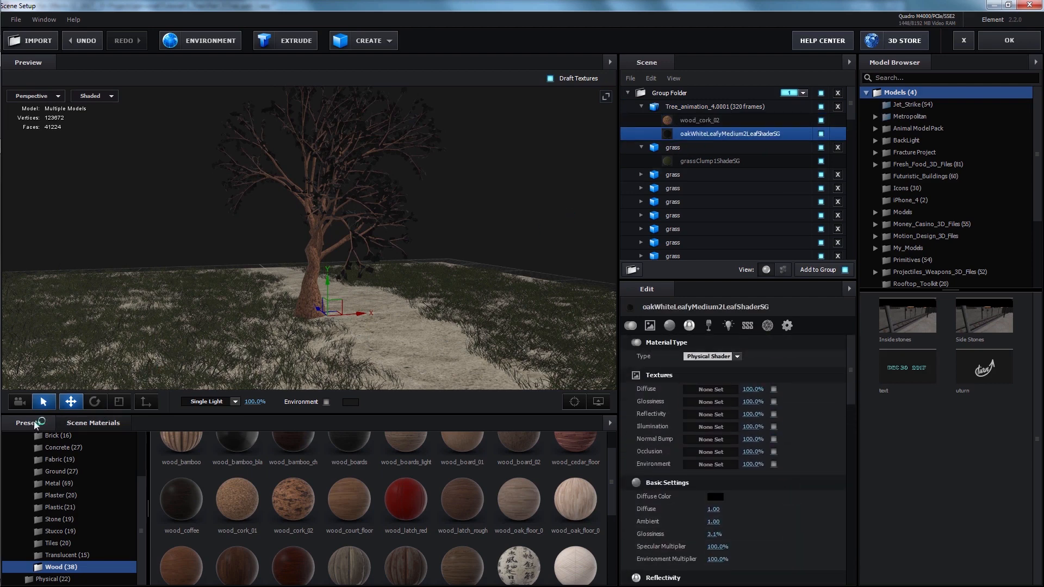
{"action": "left_click", "coordinate": [73, 577]}
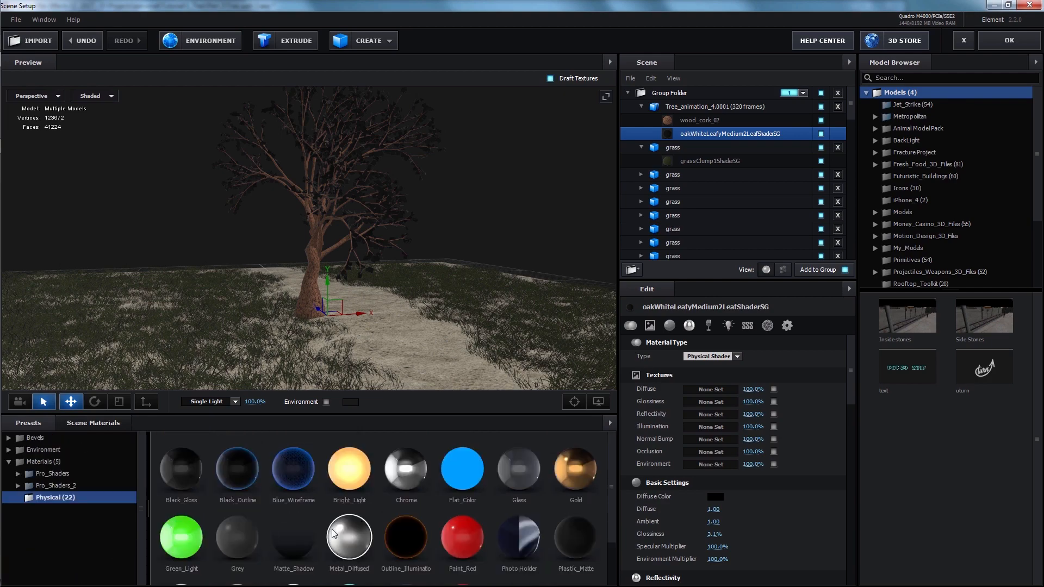
{"action": "left_click_drag", "start_coordinate": [190, 547], "coordinate": [701, 133]}
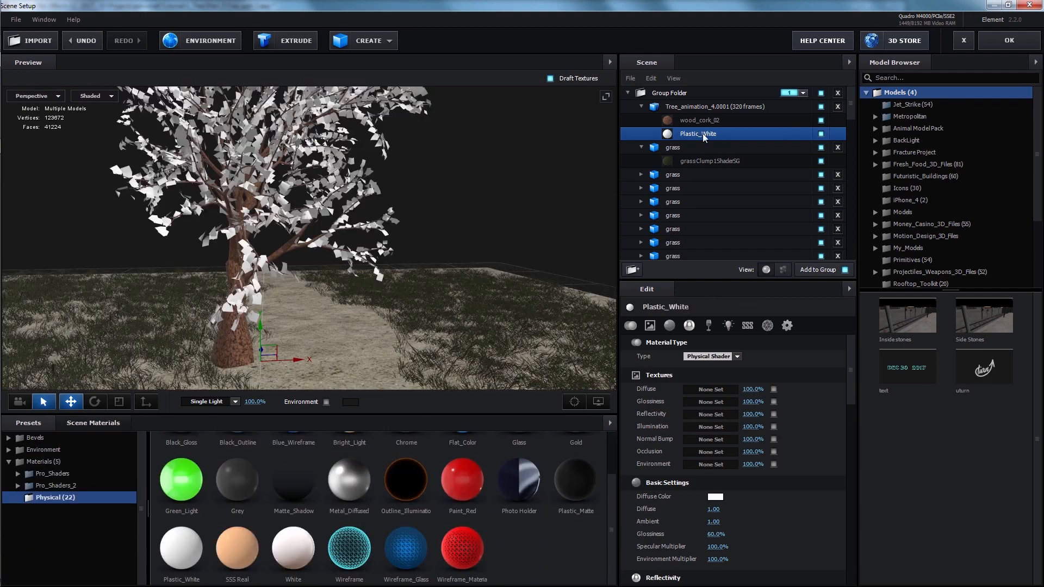
Step: Load leaf-2.png from the Tree 1 folder as the diffuse texture of the tree's Plastic_White material
{"action": "left_click", "coordinate": [707, 390]}
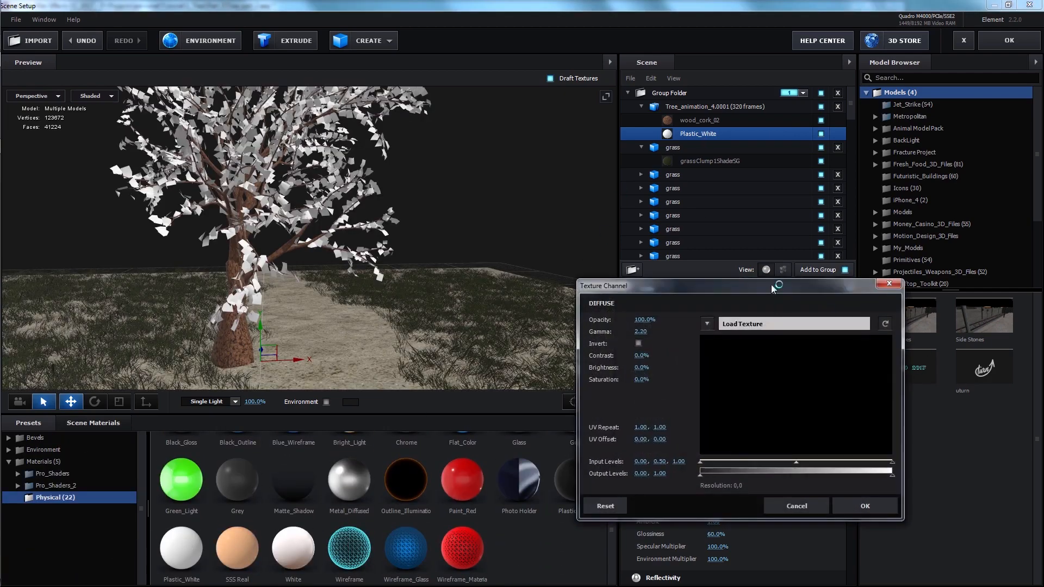
{"action": "left_click_drag", "start_coordinate": [771, 284], "coordinate": [579, 211]}
{"action": "left_click", "coordinate": [550, 250]}
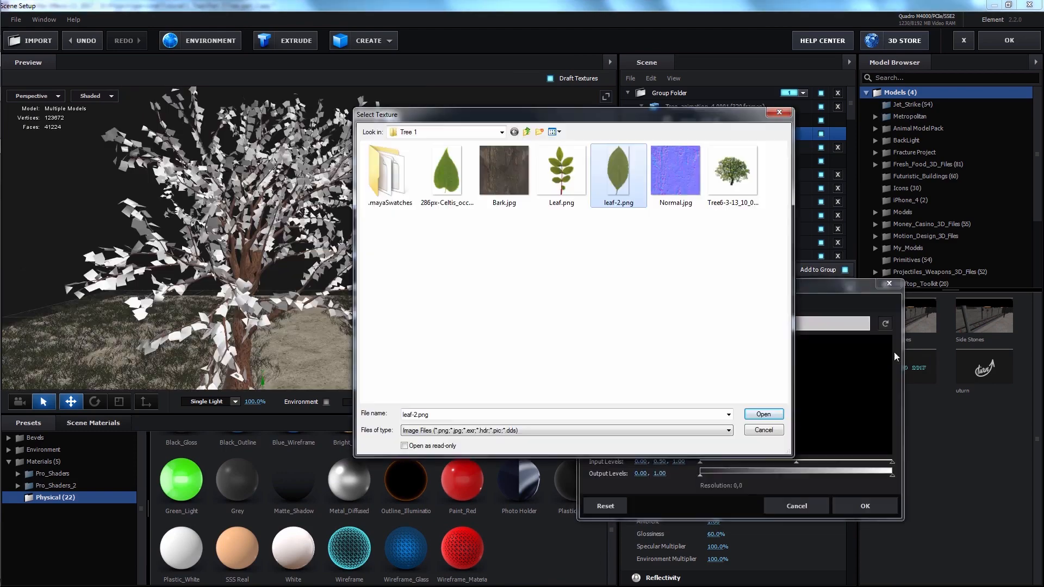
{"action": "left_click", "coordinate": [772, 408]}
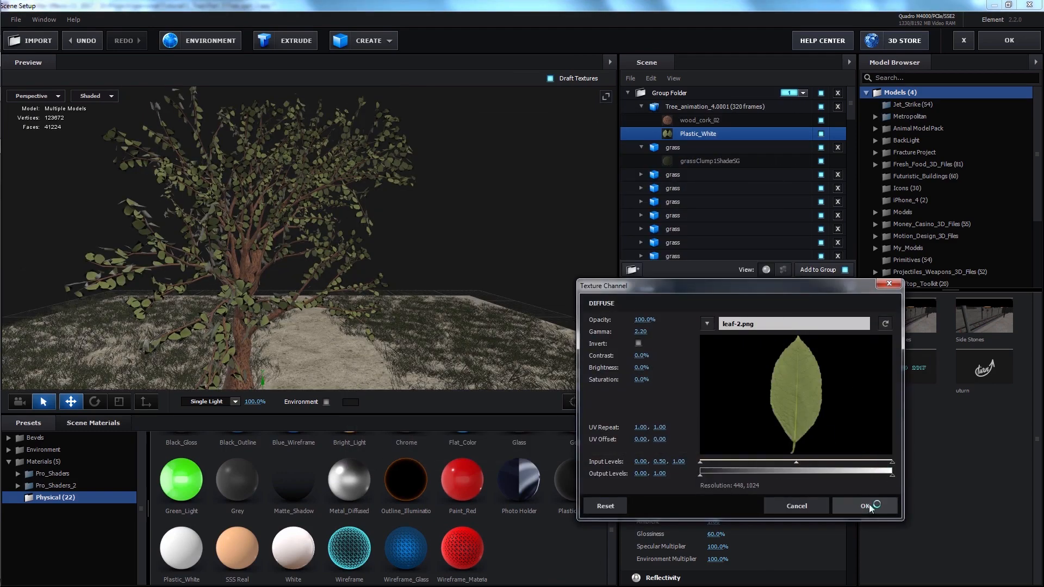
{"action": "left_click", "coordinate": [866, 505]}
Step: Set the leaf material's Alpha Threshold to 0.61 and enable Draw Backfaces on it
{"action": "scroll", "coordinate": [761, 516], "scroll_direction": "down", "scroll_amount": 10}
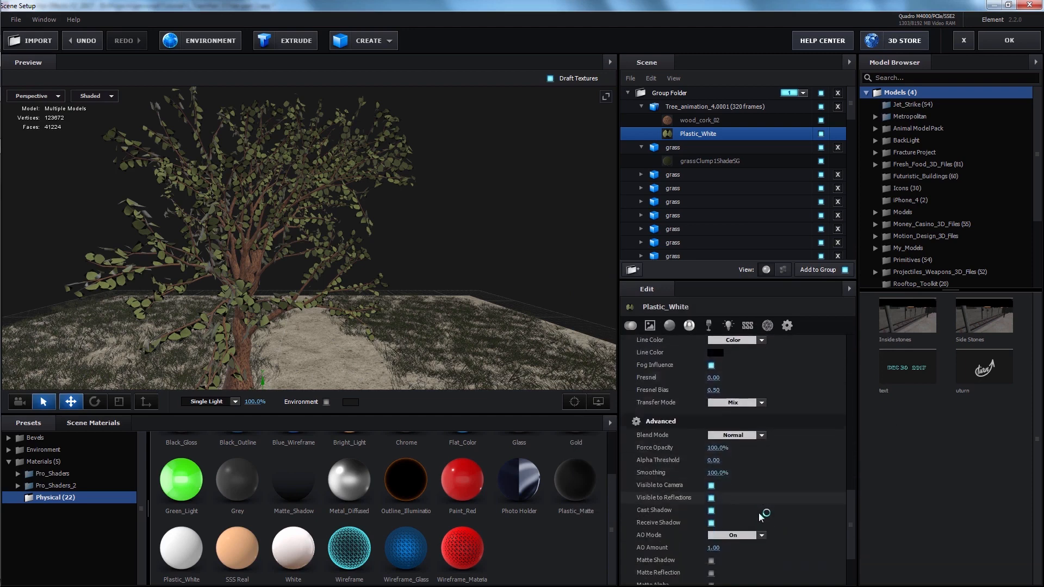
{"action": "scroll", "coordinate": [760, 516], "scroll_direction": "down", "scroll_amount": 3}
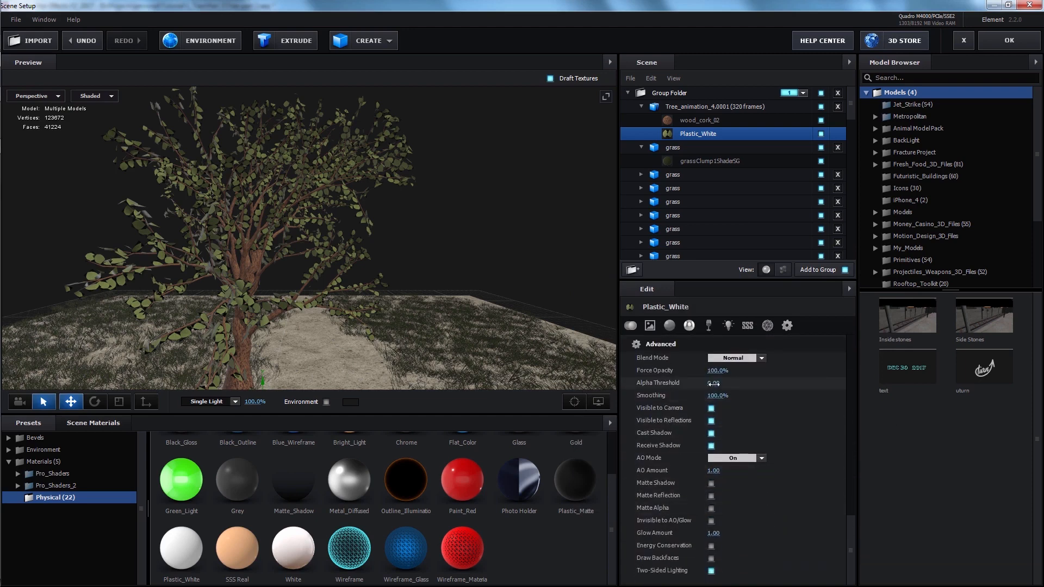
{"action": "left_click_drag", "start_coordinate": [713, 384], "coordinate": [722, 383]}
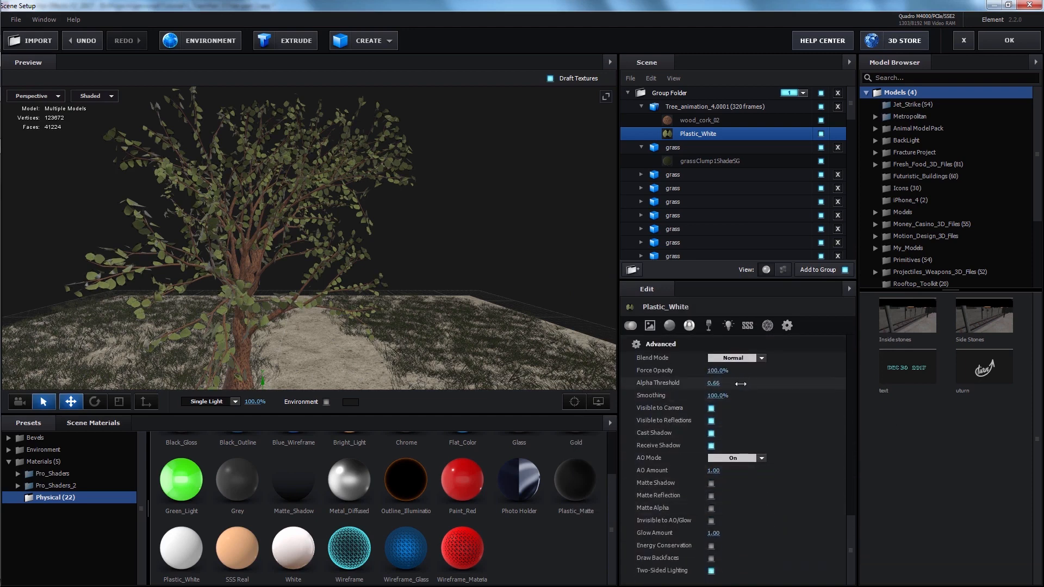
{"action": "left_click", "coordinate": [711, 558]}
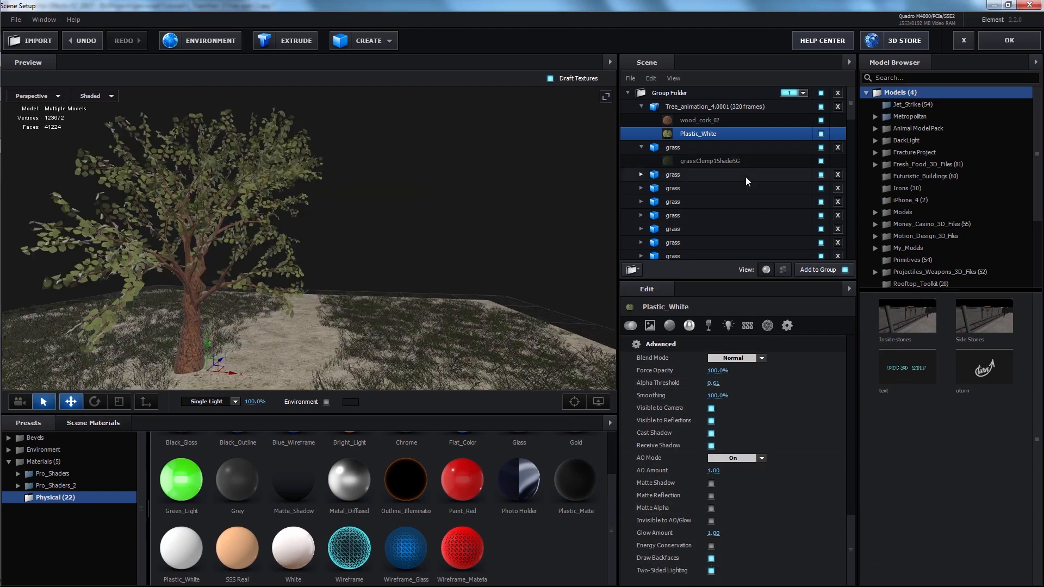
Step: Set the leaf material's Glossiness to 0% and apply the scene setup changes to the composition
{"action": "scroll", "coordinate": [797, 427], "scroll_direction": "up", "scroll_amount": 10}
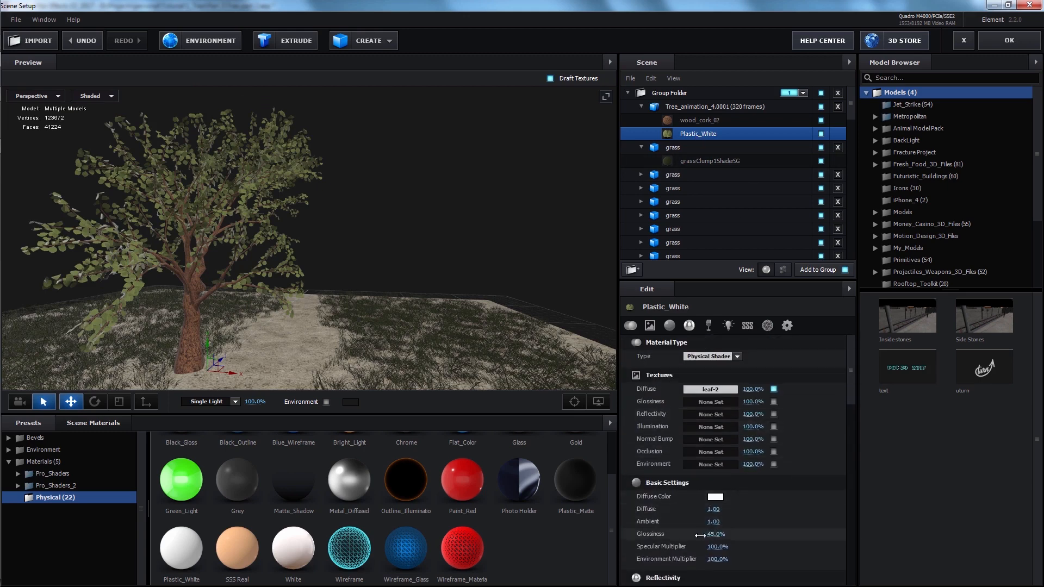
{"action": "left_click_drag", "start_coordinate": [658, 531], "coordinate": [625, 533]}
{"action": "scroll", "coordinate": [419, 229], "scroll_direction": "down", "scroll_amount": 3}
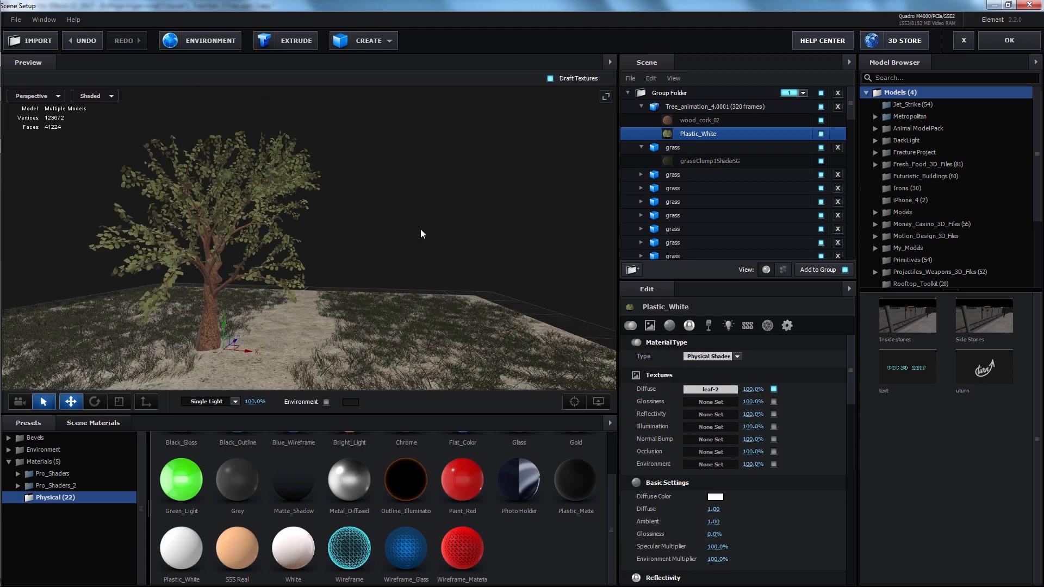
{"action": "left_click_drag", "start_coordinate": [420, 230], "coordinate": [438, 248]}
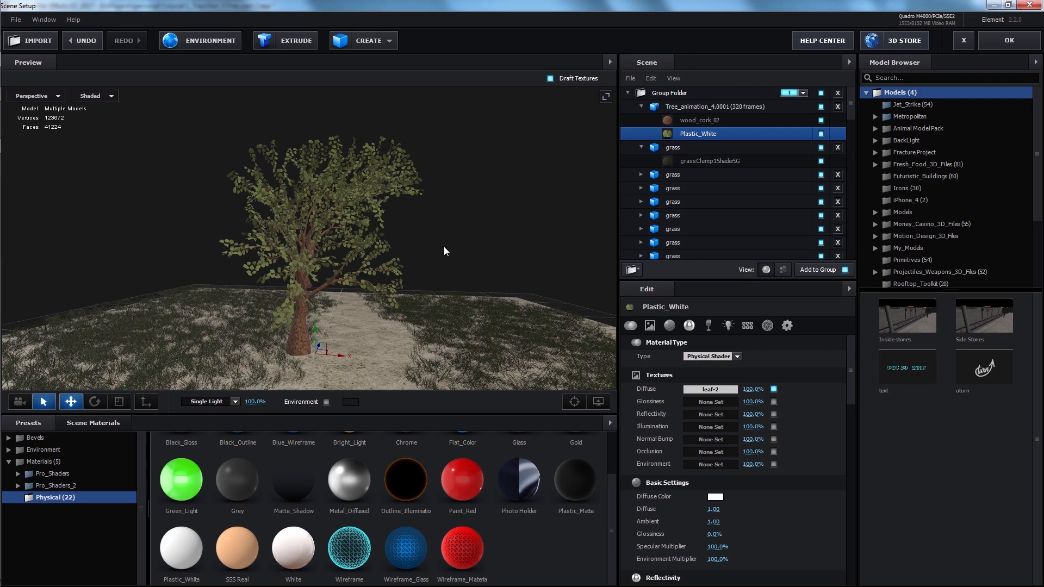
{"action": "left_click", "coordinate": [1015, 41]}
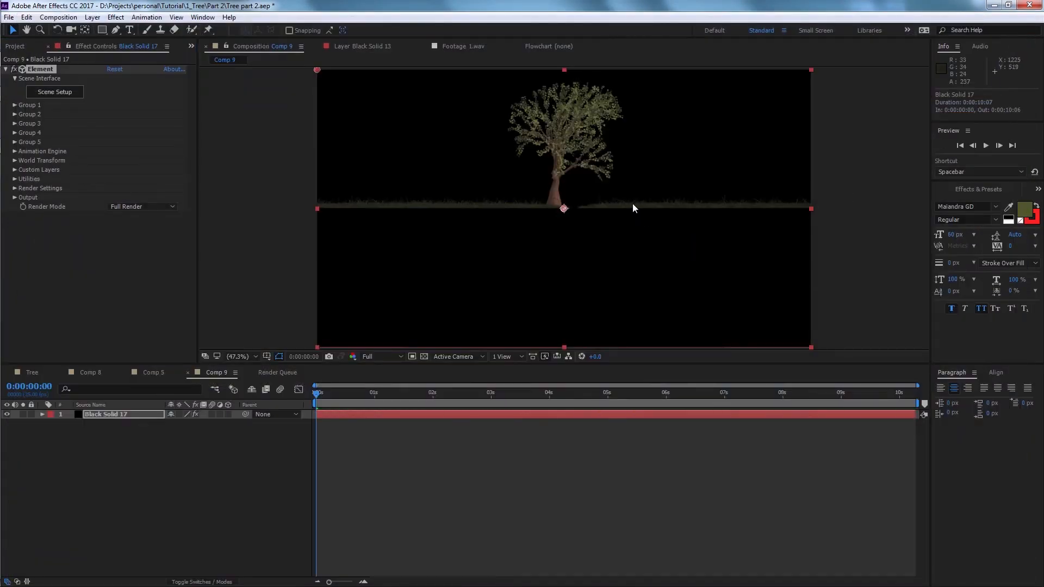
Step: Add a two-node camera named Camera 1 to Comp 9 using the 28mm preset
{"action": "key", "text": "ctrl+alt+shift+c"}
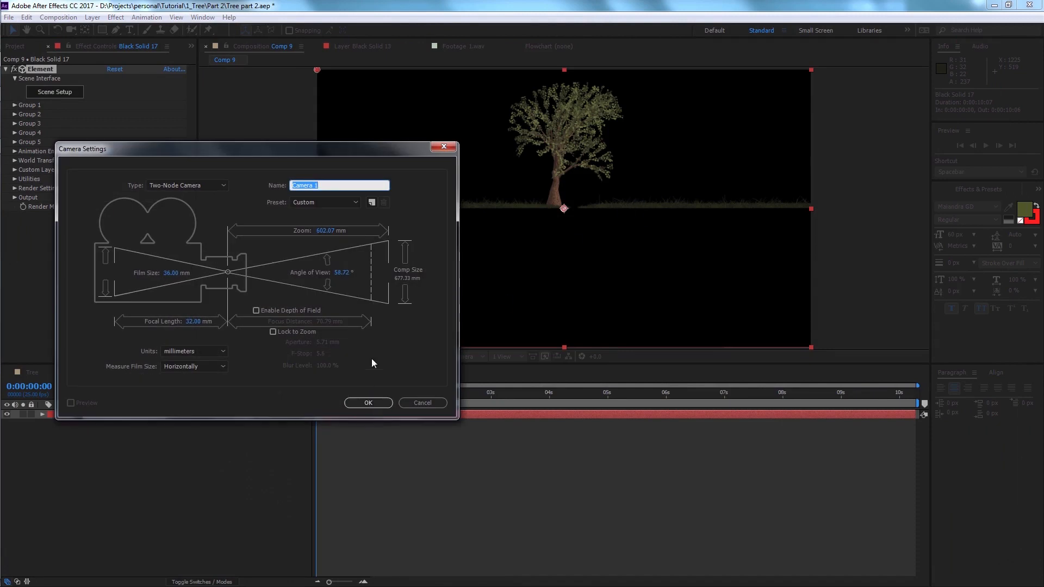
{"action": "left_click", "coordinate": [353, 203]}
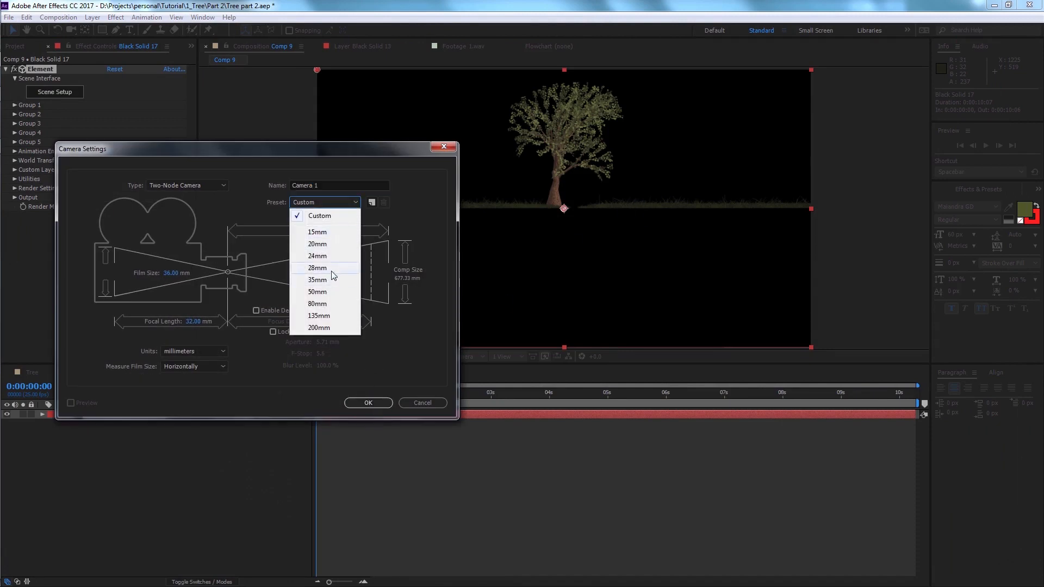
{"action": "left_click", "coordinate": [317, 268]}
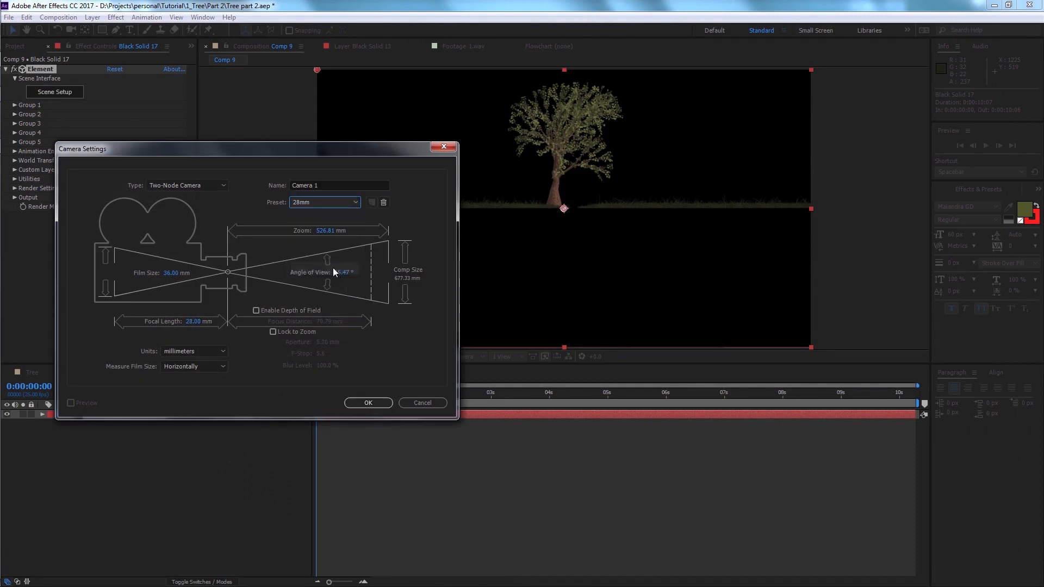
{"action": "left_click", "coordinate": [360, 404]}
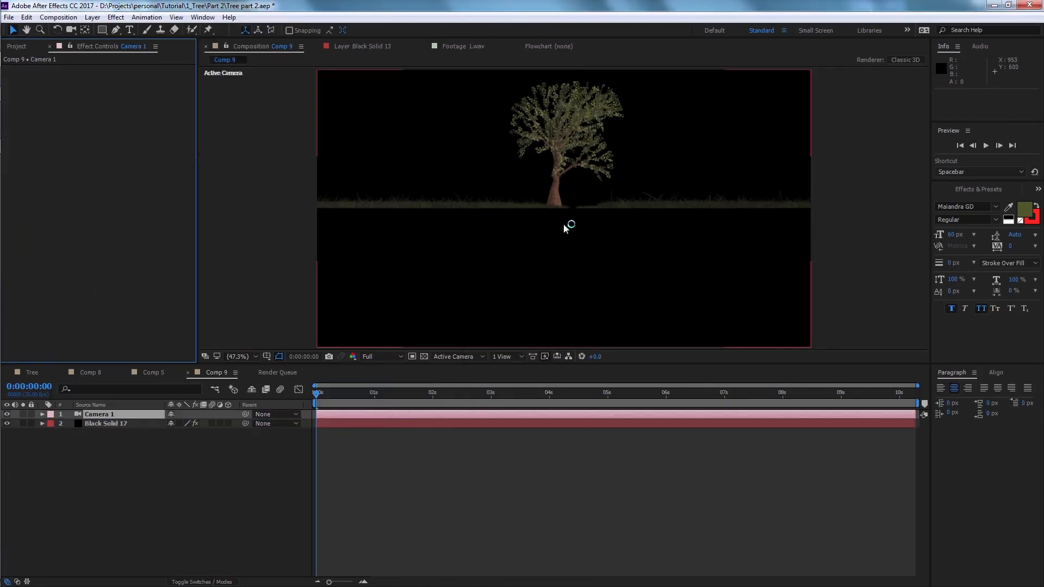
Step: Raise Camera 1 above ground level and bring it closer, framing the tree slightly right of centre with the sandy path in front
{"action": "key", "text": "c"}
{"action": "middle_click_drag", "start_coordinate": [612, 194], "coordinate": [603, 242]}
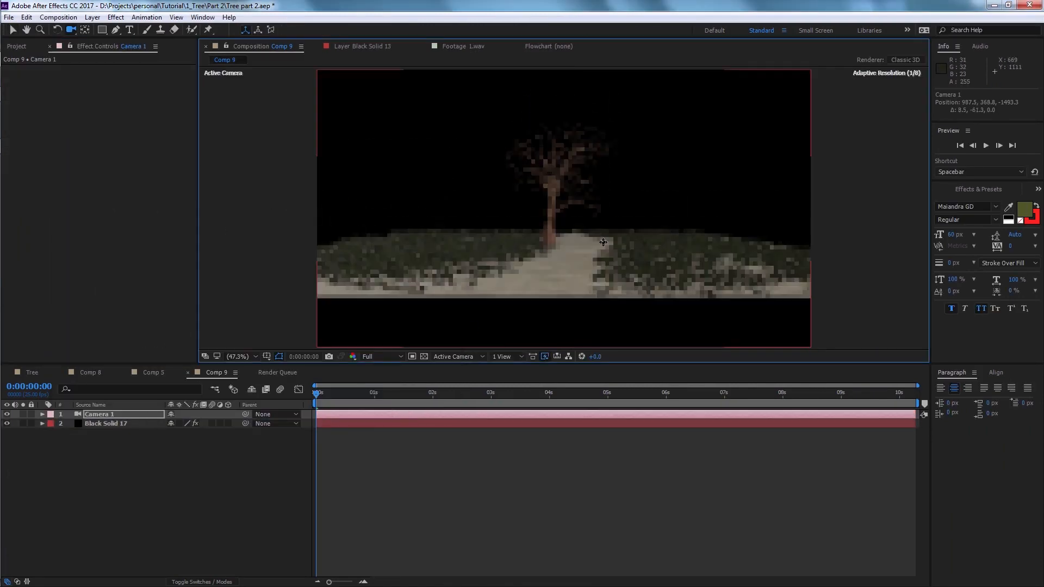
{"action": "right_click_drag", "start_coordinate": [603, 242], "coordinate": [661, 235]}
{"action": "middle_click_drag", "start_coordinate": [592, 228], "coordinate": [600, 228]}
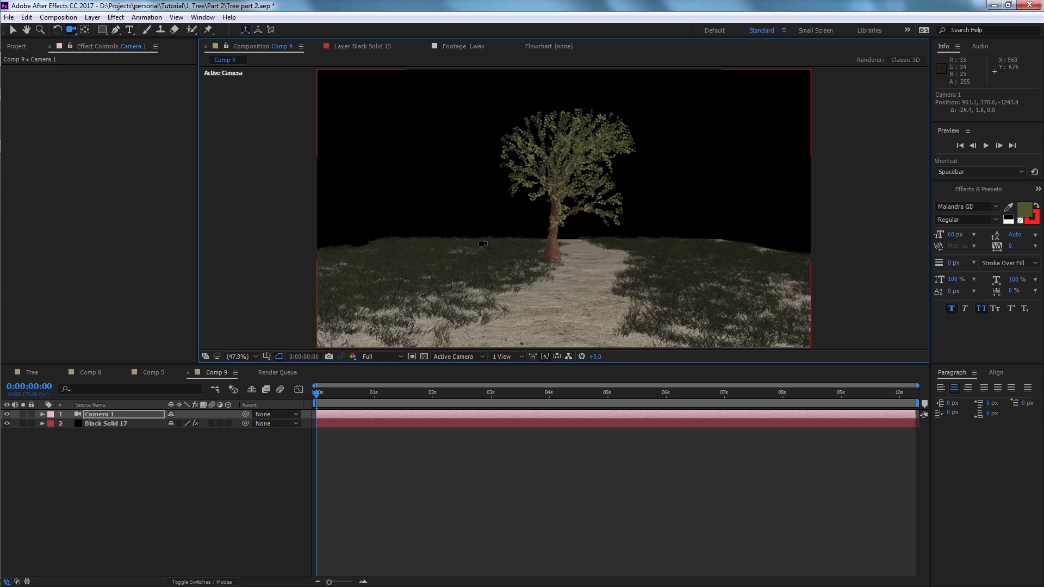
{"action": "middle_click_drag", "start_coordinate": [560, 254], "coordinate": [585, 251]}
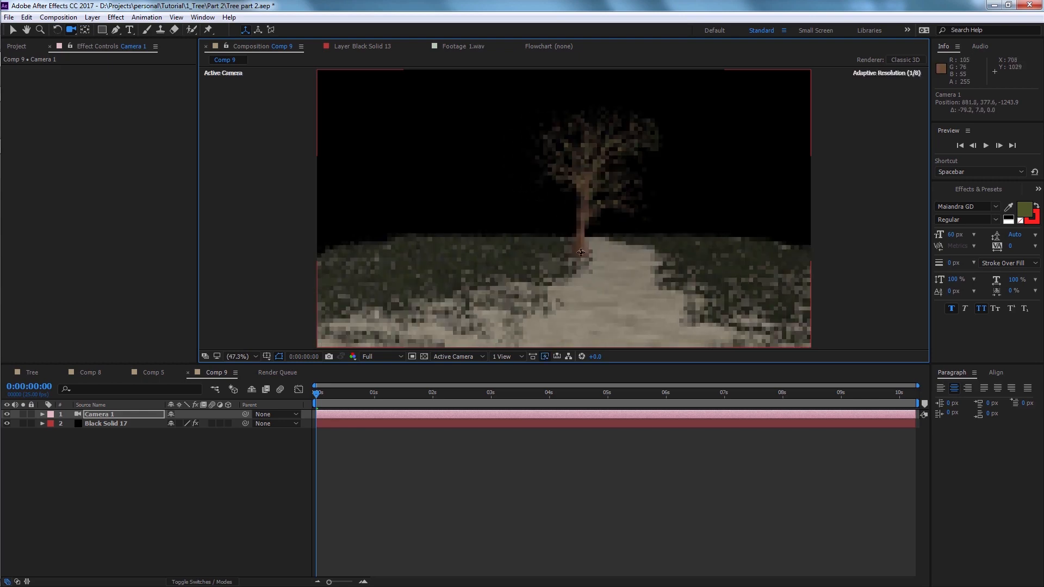
{"action": "key", "text": "v"}
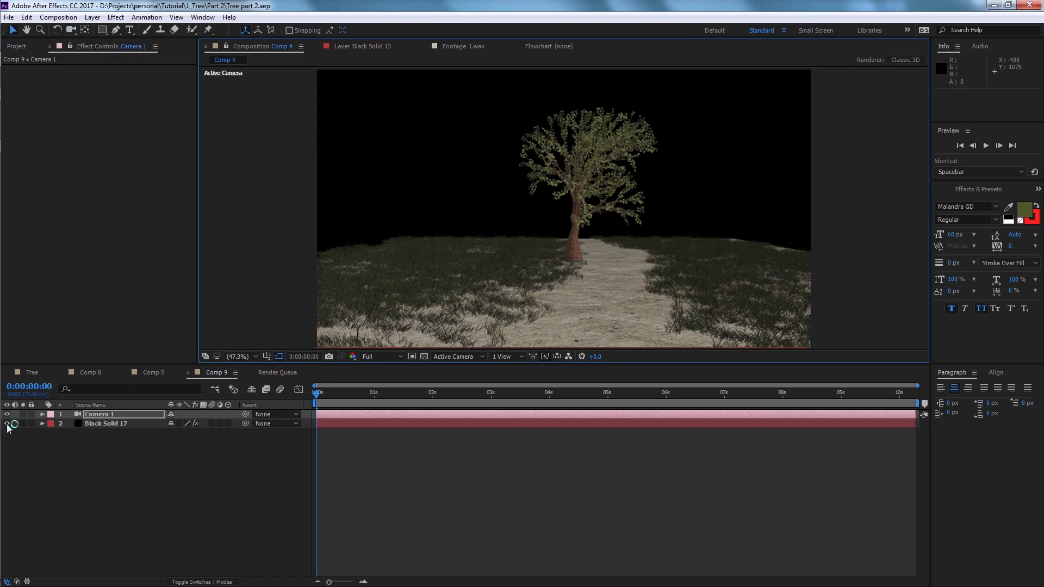
Step: Reopen the scene setup of Black Solid 17 and stretch the Plane Model along X beyond the grass on both sides
{"action": "left_click", "coordinate": [99, 425]}
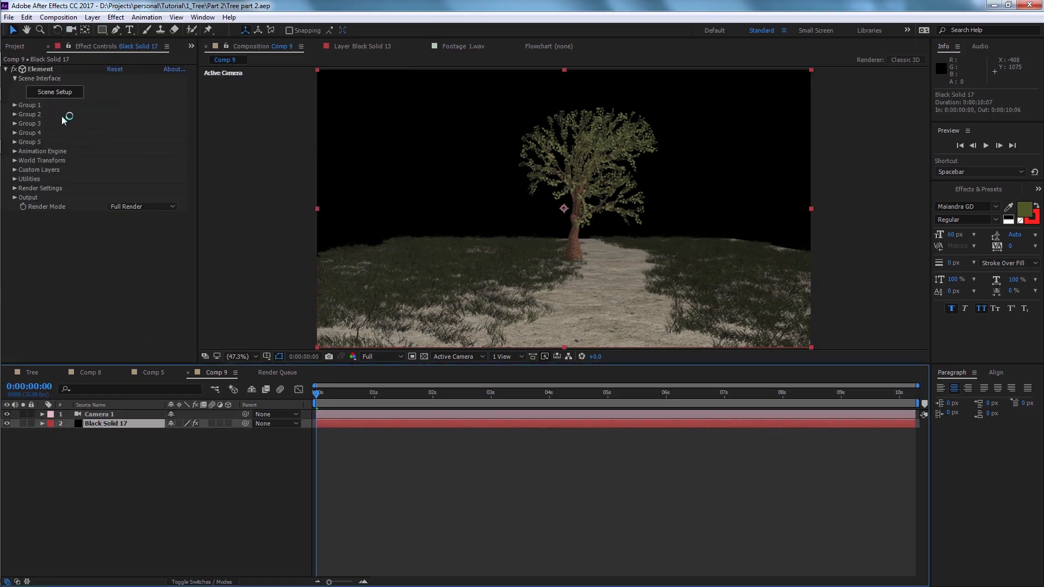
{"action": "left_click", "coordinate": [54, 92]}
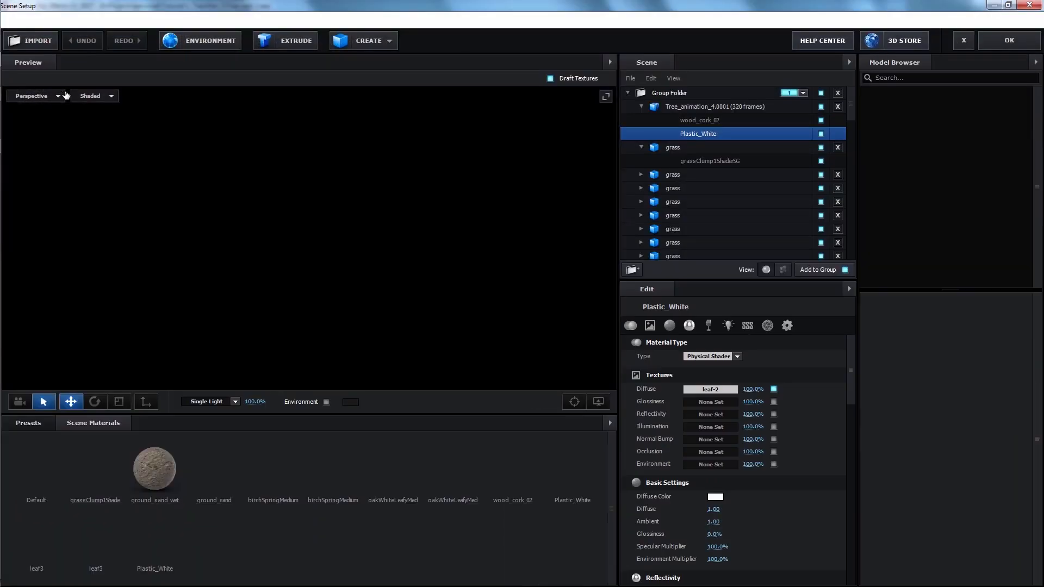
{"action": "key", "text": "r"}
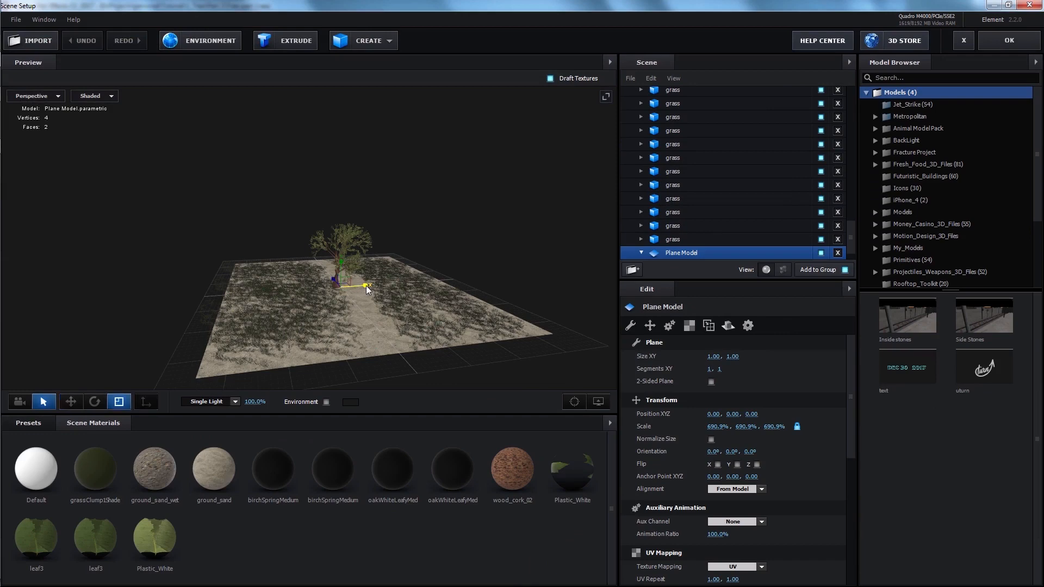
{"action": "left_click_drag", "start_coordinate": [367, 286], "coordinate": [405, 285]}
{"action": "scroll", "coordinate": [493, 319], "scroll_direction": "up", "scroll_amount": 3}
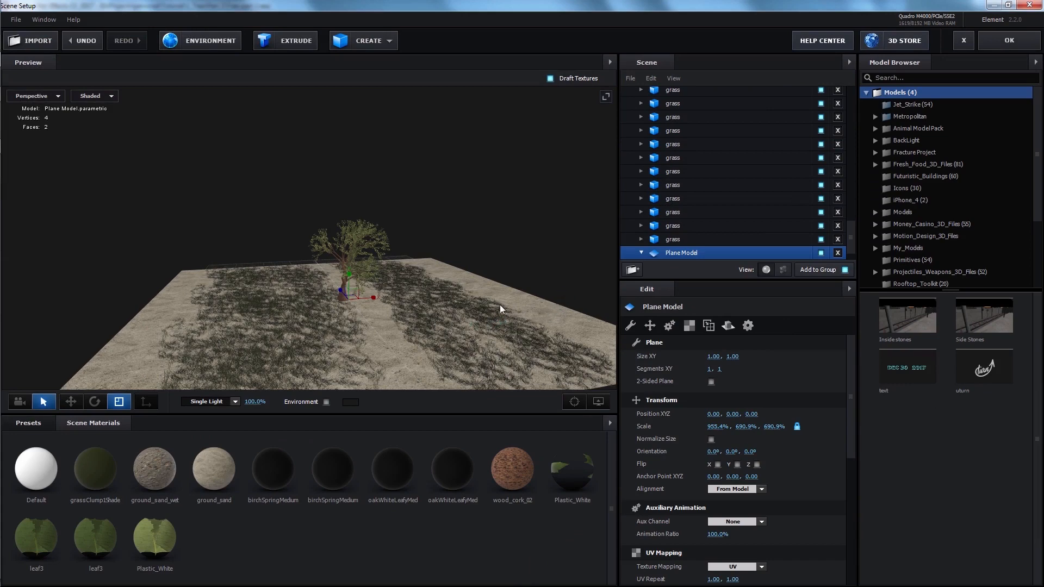
{"action": "scroll", "coordinate": [514, 294], "scroll_direction": "down", "scroll_amount": 3}
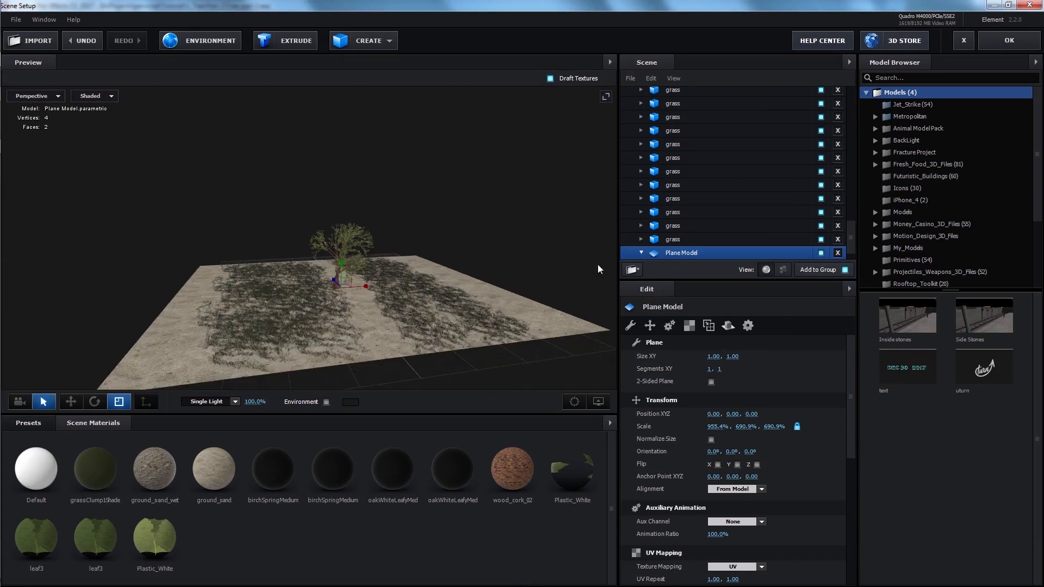
Step: Duplicate three of the grass clumps and move the copies along X to the bare right side of the plane
{"action": "left_click", "coordinate": [685, 158], "text": "ctrl"}
{"action": "left_click", "coordinate": [685, 172], "text": "ctrl"}
{"action": "left_click", "coordinate": [685, 185], "text": "ctrl"}
{"action": "key", "text": "w"}
{"action": "key", "text": "ctrl+d"}
{"action": "left_click_drag", "start_coordinate": [433, 303], "coordinate": [503, 304]}
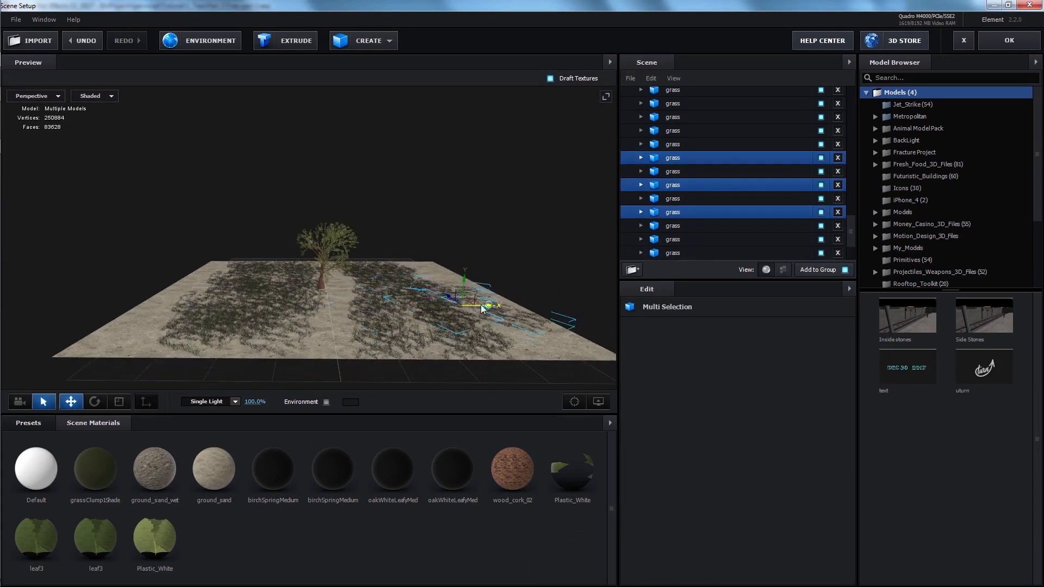
{"action": "left_click_drag", "start_coordinate": [506, 348], "coordinate": [370, 369]}
Step: Make further duplicates of the selected grass clumps and move them across the path to the left side of the plane
{"action": "key", "text": "ctrl+d"}
{"action": "key", "text": "ctrl+d"}
{"action": "key", "text": "ctrl+d"}
{"action": "left_click_drag", "start_coordinate": [311, 328], "coordinate": [409, 343]}
{"action": "key", "text": "ctrl+d"}
{"action": "left_click_drag", "start_coordinate": [454, 298], "coordinate": [282, 311]}
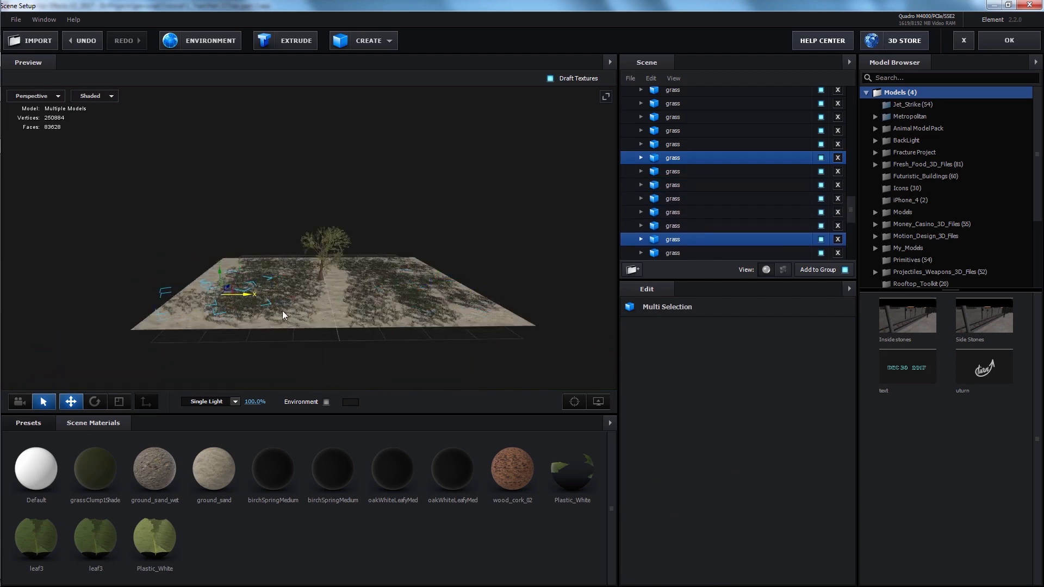
Step: Duplicate the grass clumps again, rotating and moving the copies to fill the plane's left edge
{"action": "key", "text": "ctrl+d"}
{"action": "left_click_drag", "start_coordinate": [180, 315], "coordinate": [240, 333]}
{"action": "key", "text": "e"}
{"action": "left_click_drag", "start_coordinate": [280, 298], "coordinate": [348, 217]}
{"action": "key", "text": "w"}
{"action": "key", "text": "ctrl+d"}
{"action": "left_click", "coordinate": [669, 93]}
{"action": "scroll", "coordinate": [353, 329], "scroll_direction": "up", "scroll_amount": 2}
{"action": "left_click_drag", "start_coordinate": [354, 329], "coordinate": [304, 337]}
Step: Duplicate the left-edge grass clumps, move the copies to the plane's right edge, and check the grass coverage around the tree
{"action": "key", "text": "ctrl+d"}
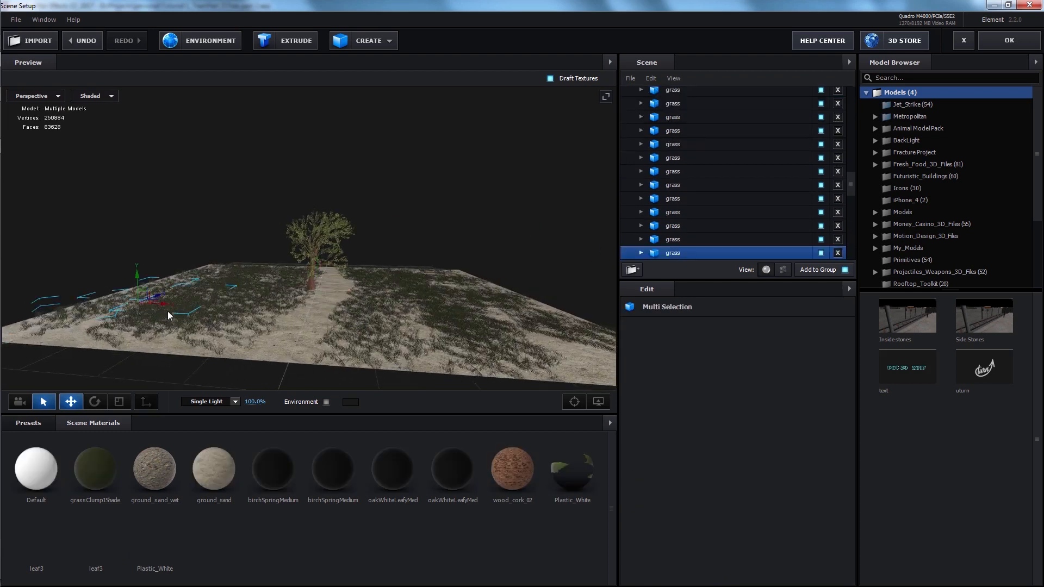
{"action": "left_click_drag", "start_coordinate": [165, 304], "coordinate": [545, 333]}
{"action": "key", "text": "e"}
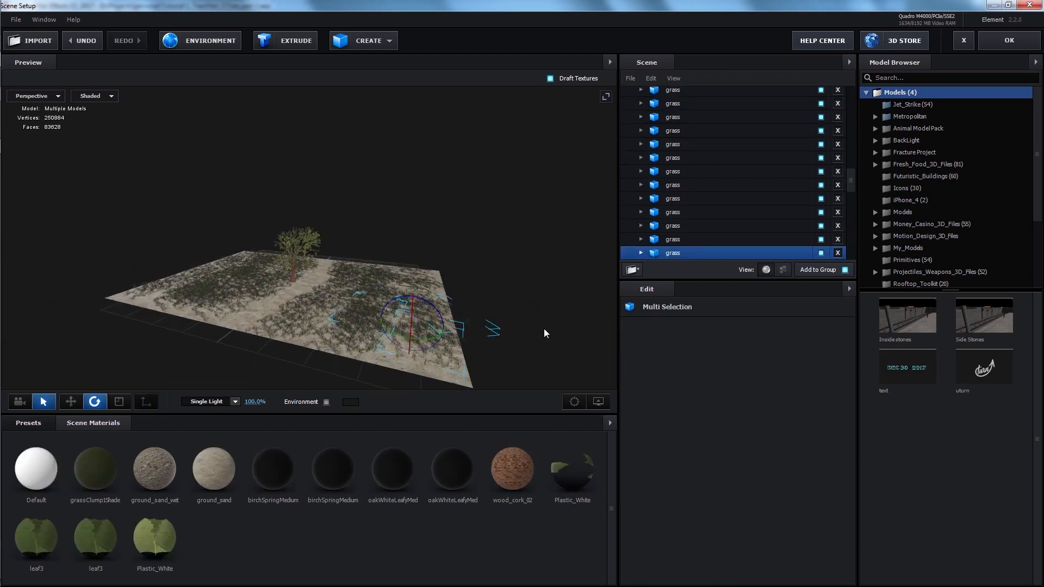
{"action": "left_click_drag", "start_coordinate": [263, 343], "coordinate": [348, 319]}
{"action": "scroll", "coordinate": [399, 306], "scroll_direction": "up", "scroll_amount": 5}
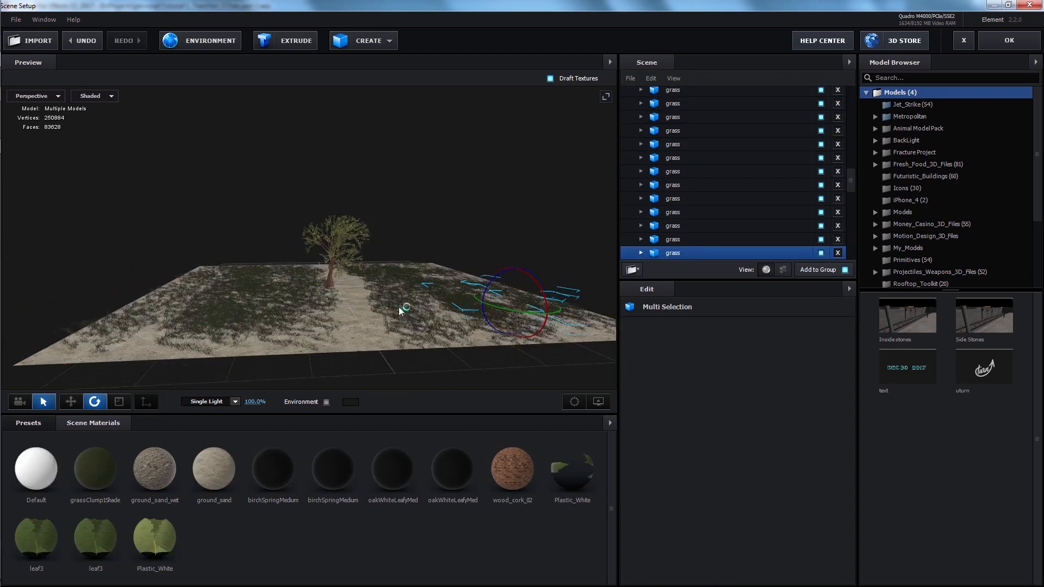
{"action": "left_click", "coordinate": [386, 239]}
{"action": "scroll", "coordinate": [414, 208], "scroll_direction": "up", "scroll_amount": 8}
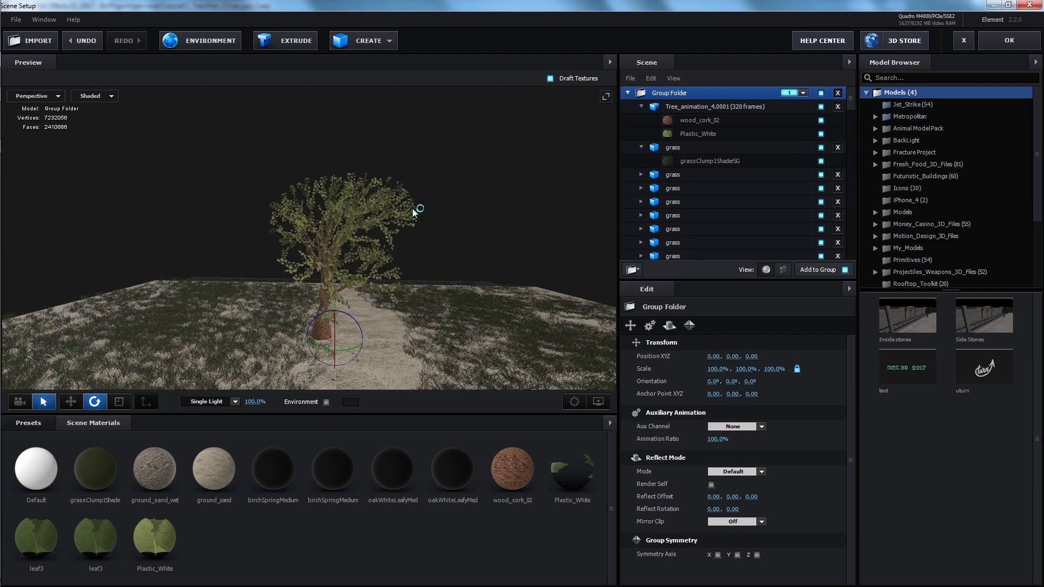
{"action": "scroll", "coordinate": [412, 207], "scroll_direction": "down", "scroll_amount": 8}
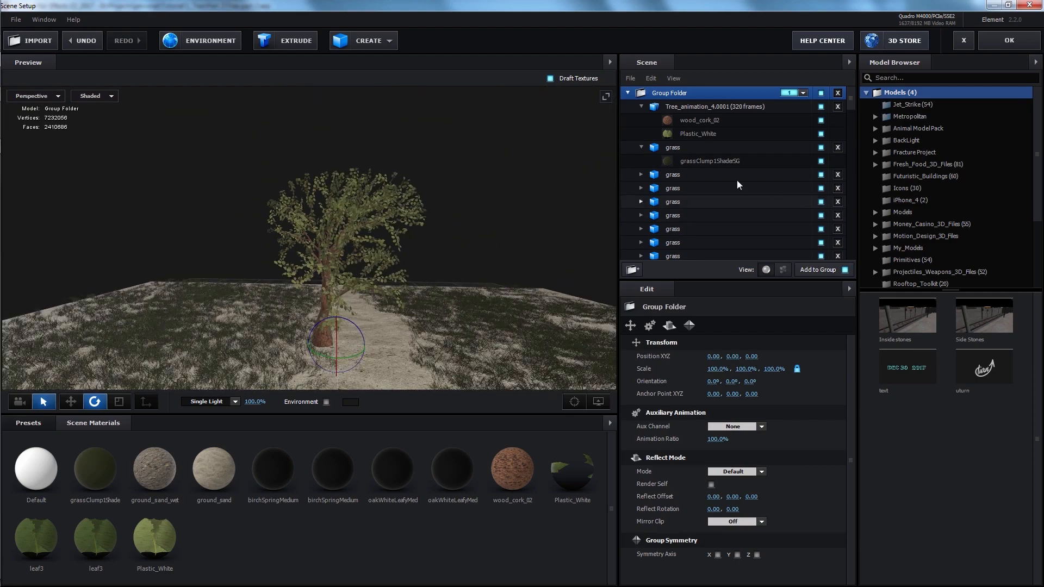
Step: Save the tree's Plastic_White leaf material as a material preset named "leaf 4" in the Materials folder and display that folder's presets
{"action": "left_click", "coordinate": [706, 133]}
{"action": "scroll", "coordinate": [718, 140], "scroll_direction": "down", "scroll_amount": 1}
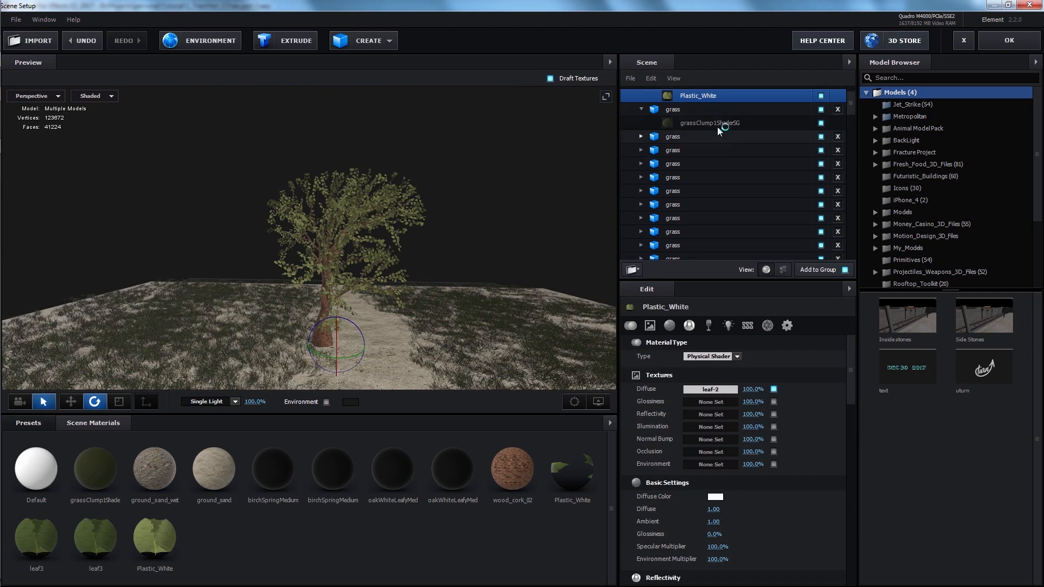
{"action": "scroll", "coordinate": [707, 111], "scroll_direction": "up", "scroll_amount": 1}
{"action": "right_click", "coordinate": [709, 133]}
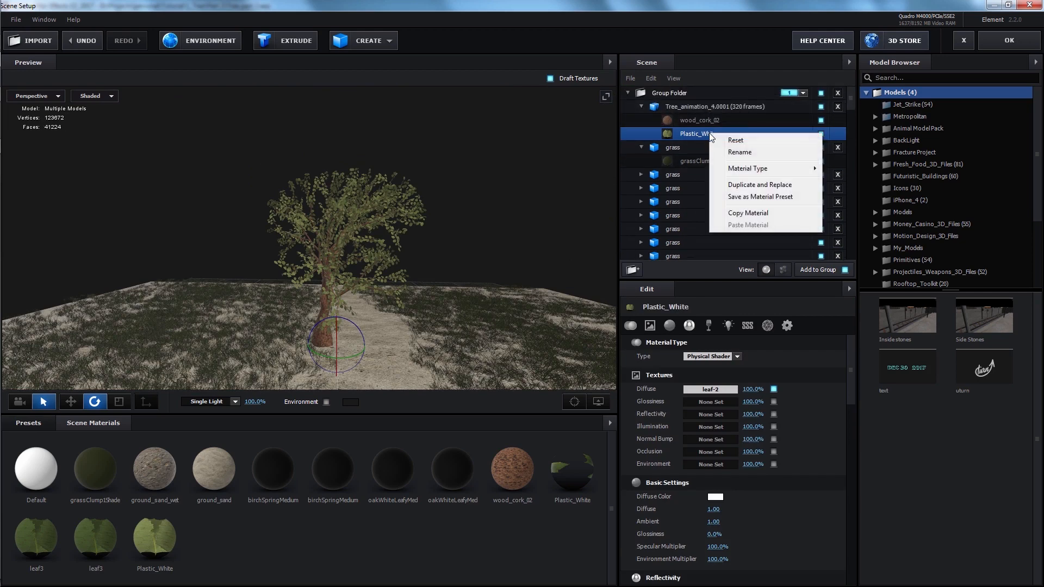
{"action": "left_click", "coordinate": [762, 198]}
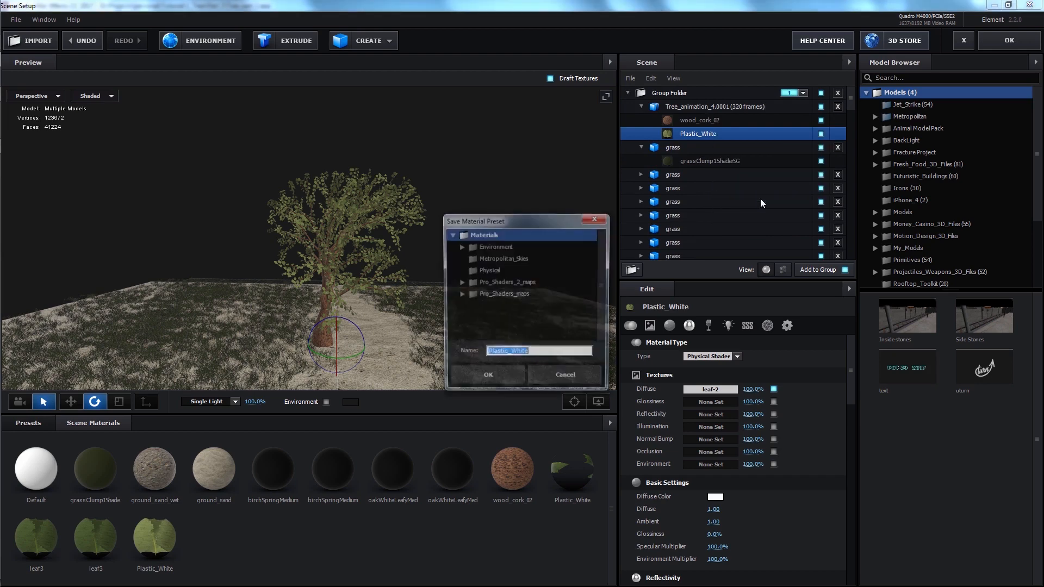
{"action": "type", "text": "leaf 4"}
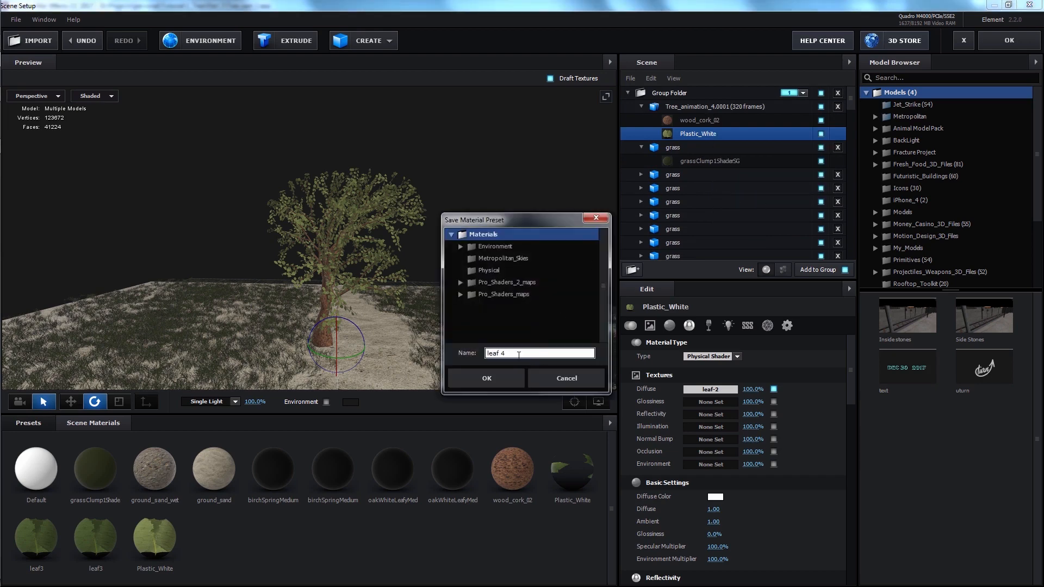
{"action": "left_click", "coordinate": [456, 377]}
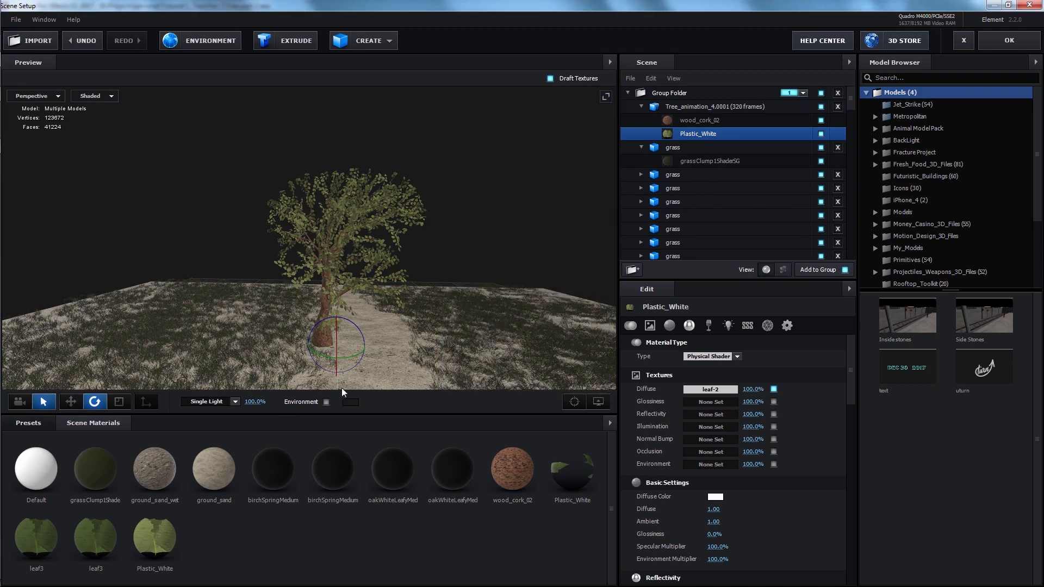
{"action": "left_click", "coordinate": [44, 420]}
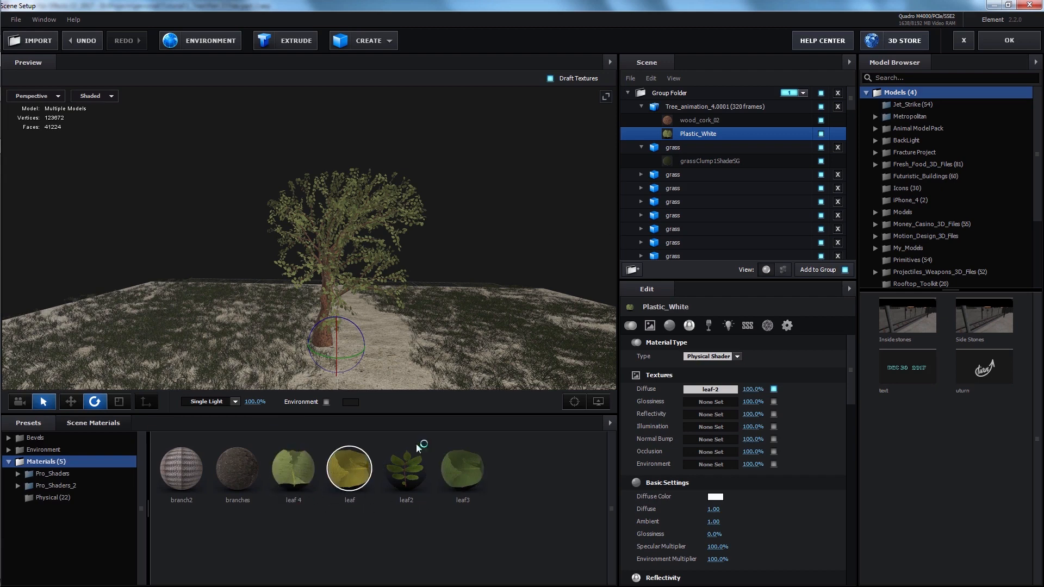
{"action": "scroll", "coordinate": [429, 282], "scroll_direction": "down", "scroll_amount": 5}
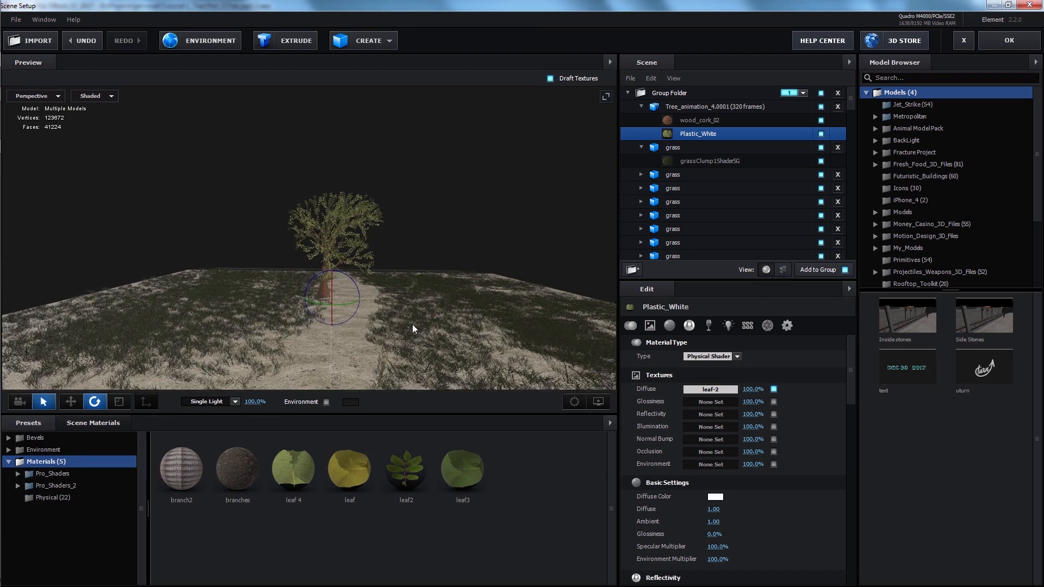
Step: Import the first OBJ file from the Tree_animation_1_OBJ_Seq folder as a 3D sequence, with its alignment forced to Bottom
{"action": "left_click", "coordinate": [24, 17]}
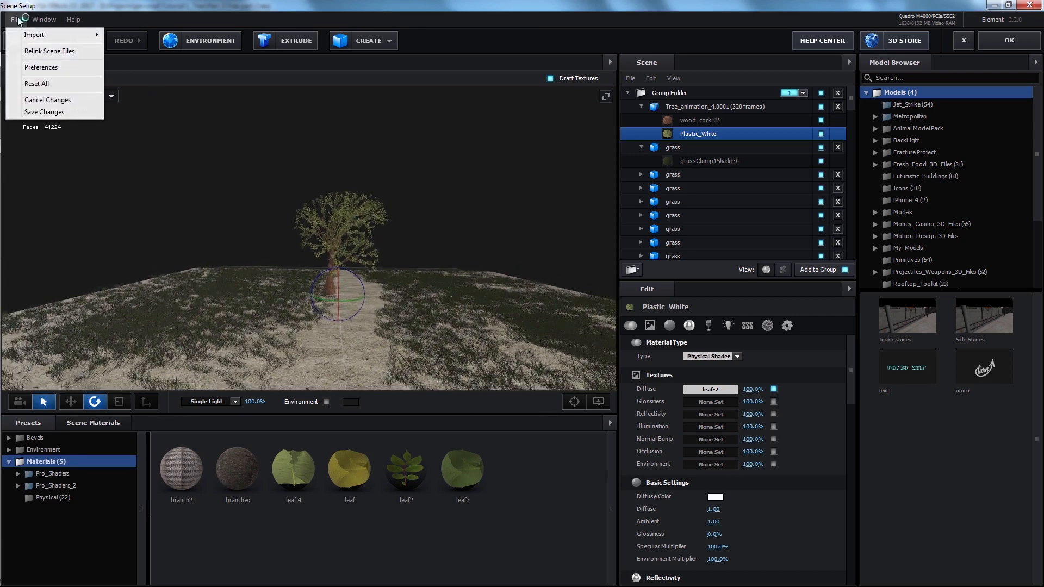
{"action": "mouse_move", "coordinate": [76, 34]}
{"action": "left_click", "coordinate": [136, 47]}
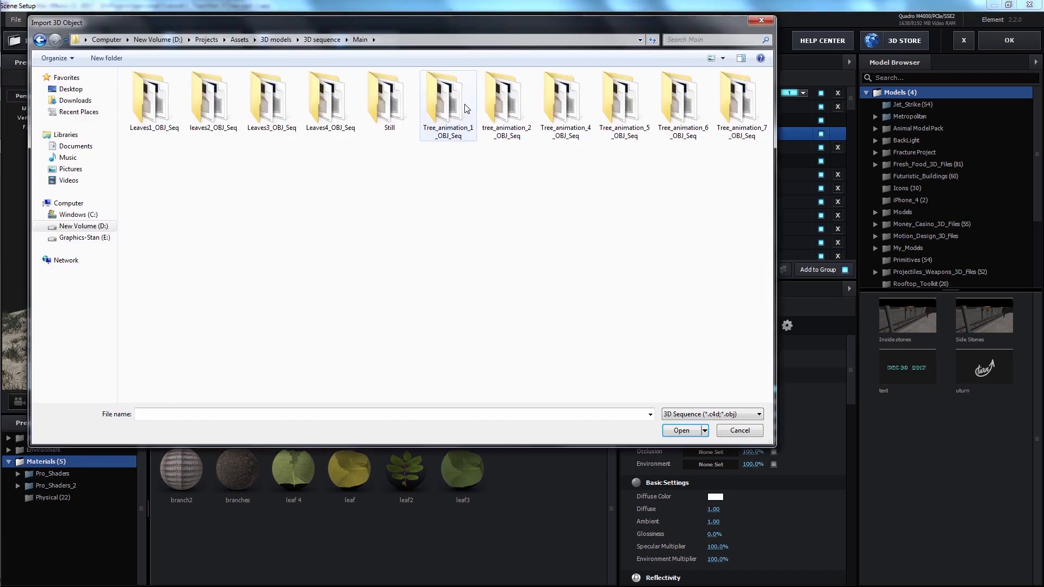
{"action": "double_click", "coordinate": [467, 108]}
{"action": "left_click", "coordinate": [169, 111]}
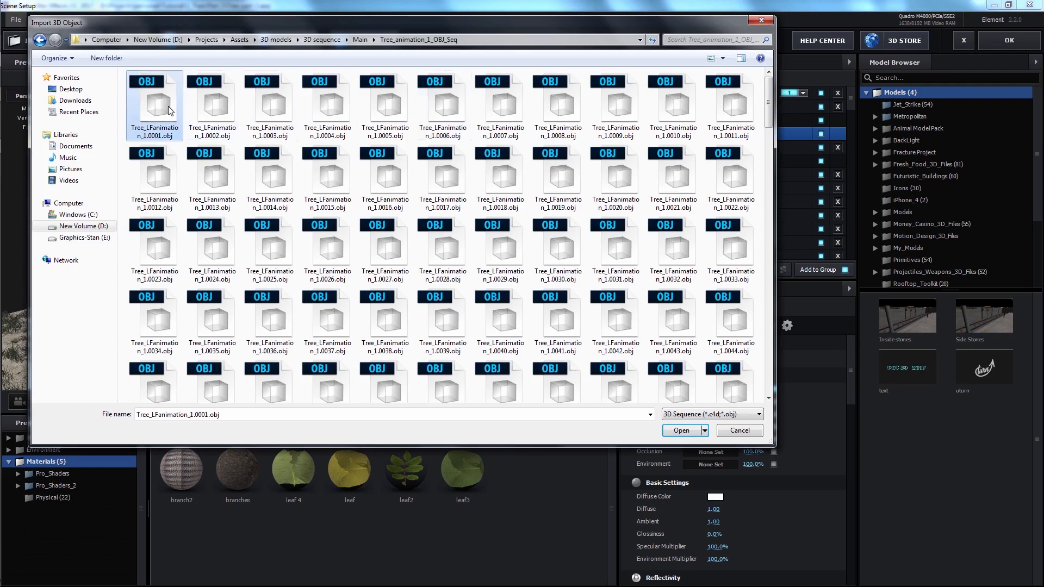
{"action": "left_click", "coordinate": [681, 430]}
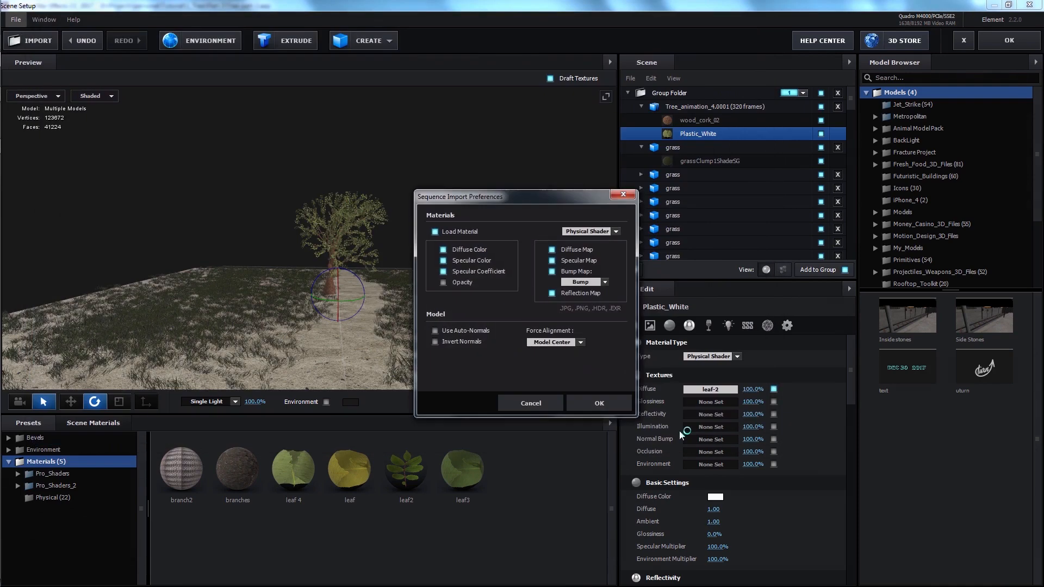
{"action": "left_click", "coordinate": [552, 342]}
{"action": "left_click", "coordinate": [563, 380]}
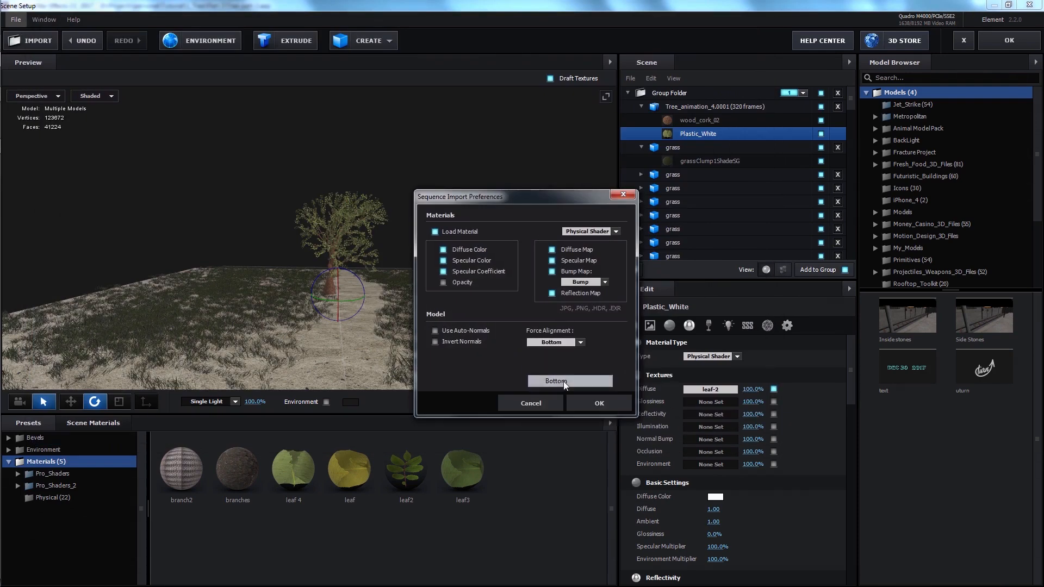
{"action": "left_click", "coordinate": [602, 409]}
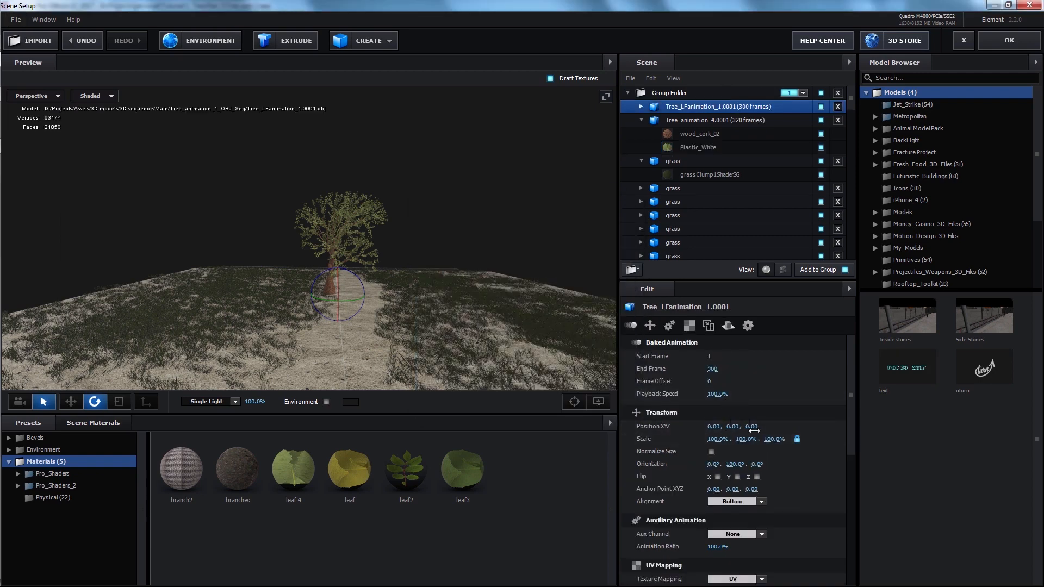
Step: Normalize the imported tree's size and move it right of the path, to about 1.80 on X
{"action": "left_click", "coordinate": [711, 451]}
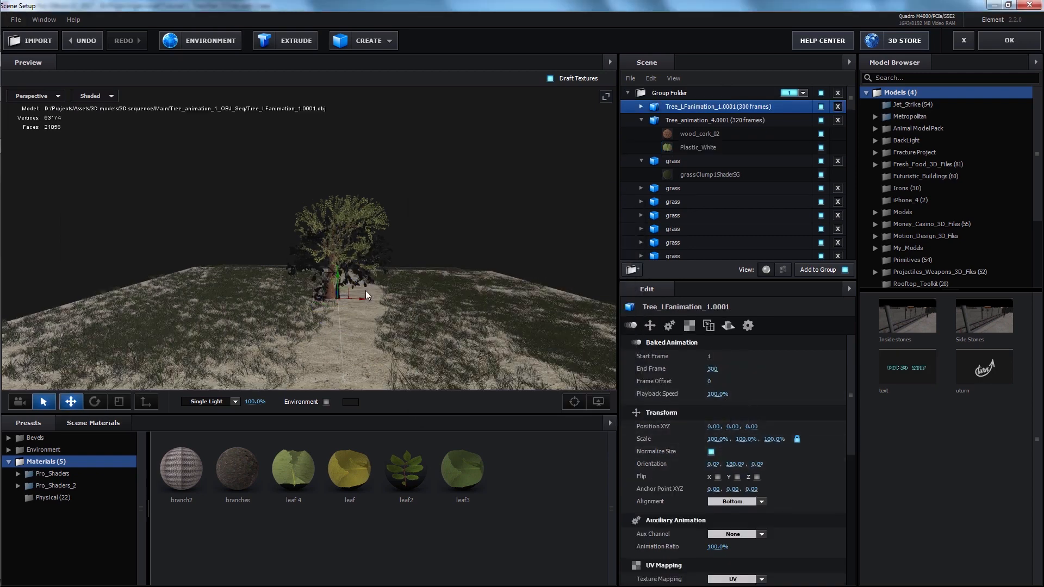
{"action": "left_click_drag", "start_coordinate": [365, 299], "coordinate": [469, 317]}
{"action": "left_click_drag", "start_coordinate": [535, 315], "coordinate": [388, 321]}
{"action": "scroll", "coordinate": [513, 318], "scroll_direction": "up", "scroll_amount": 5}
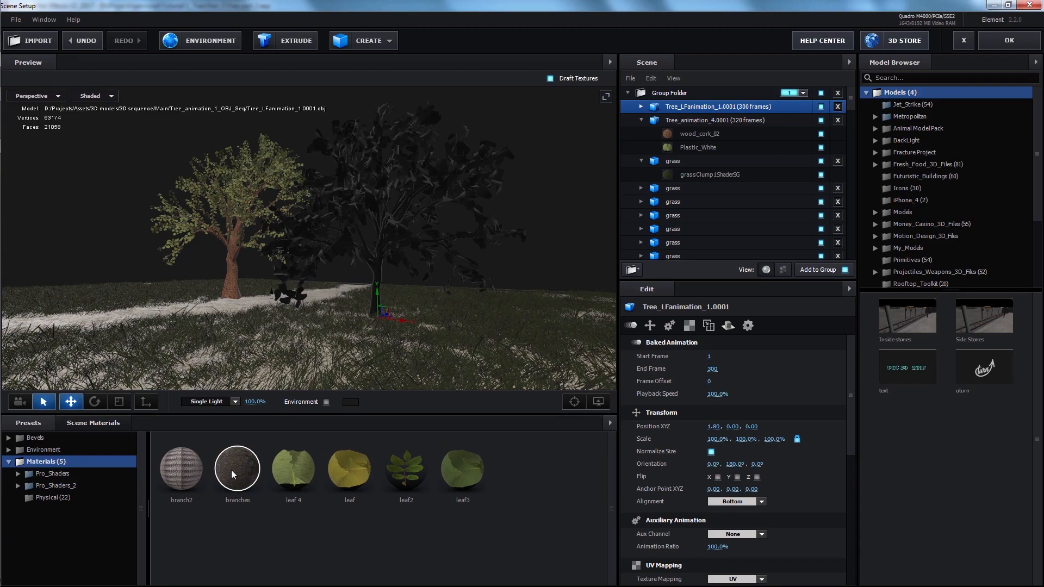
Step: Apply the branches material preset to the new tree's trunk and a green leaf preset to its foliage
{"action": "left_click_drag", "start_coordinate": [231, 470], "coordinate": [379, 272]}
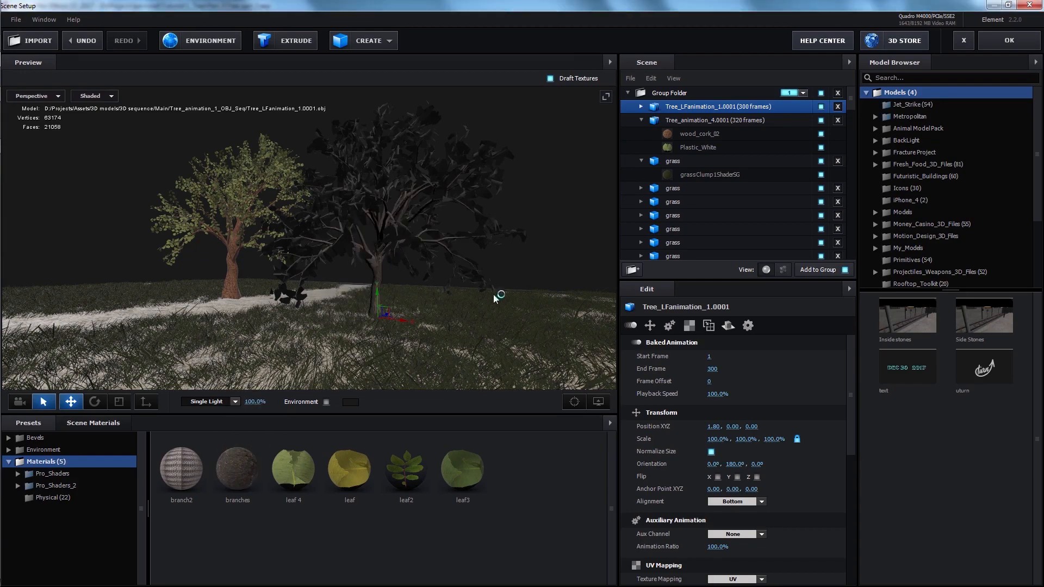
{"action": "left_click_drag", "start_coordinate": [496, 295], "coordinate": [473, 300]}
{"action": "scroll", "coordinate": [472, 305], "scroll_direction": "up", "scroll_amount": 5}
{"action": "left_click_drag", "start_coordinate": [390, 469], "coordinate": [494, 318]}
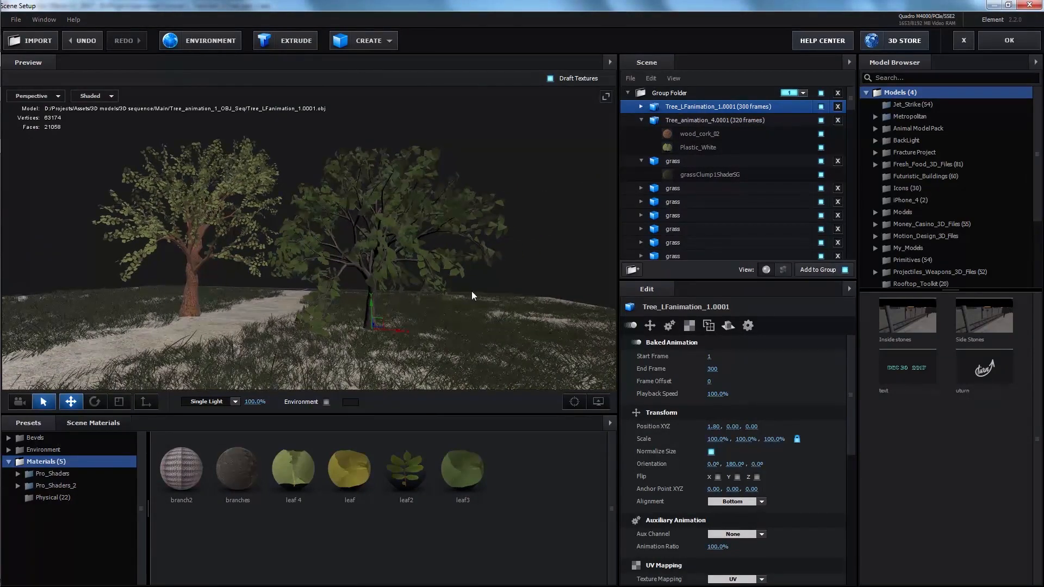
Step: Accept the scene setup, preview the tree animation, and move the camera closer to frame both trees, returning to the first frame
{"action": "left_click", "coordinate": [1010, 40]}
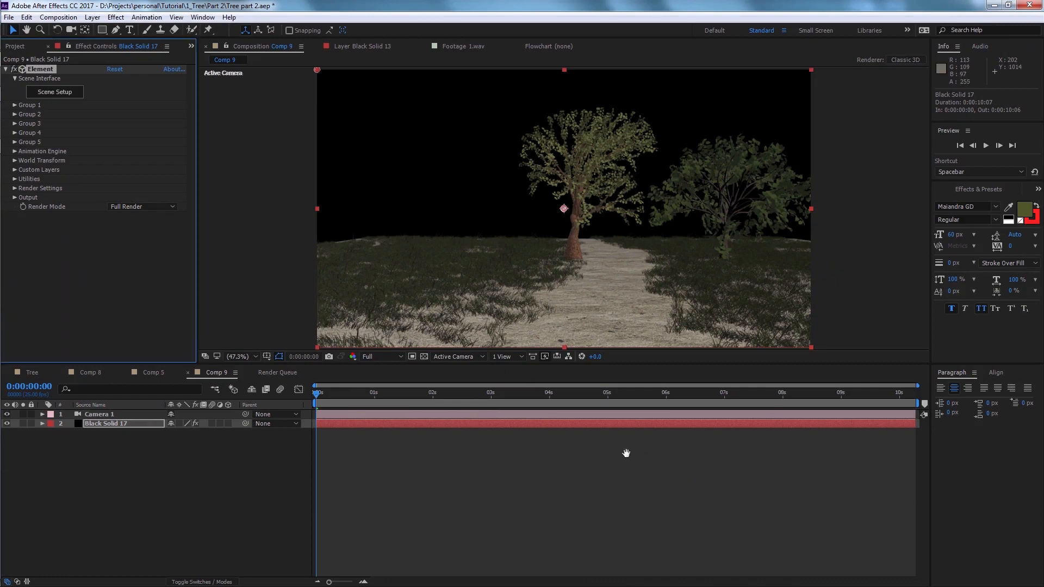
{"action": "key", "text": "space"}
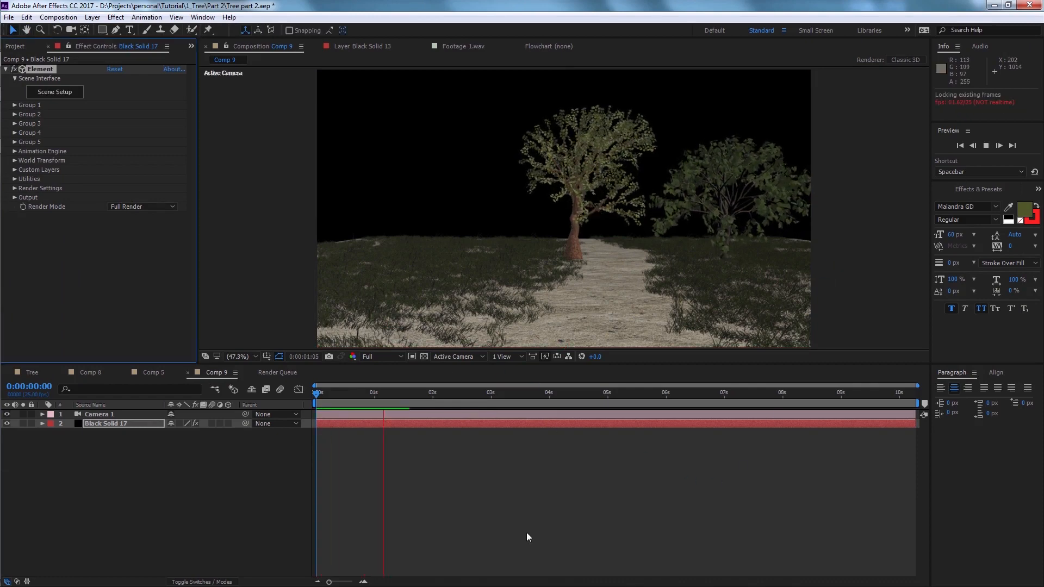
{"action": "key", "text": "space"}
{"action": "key", "text": "c"}
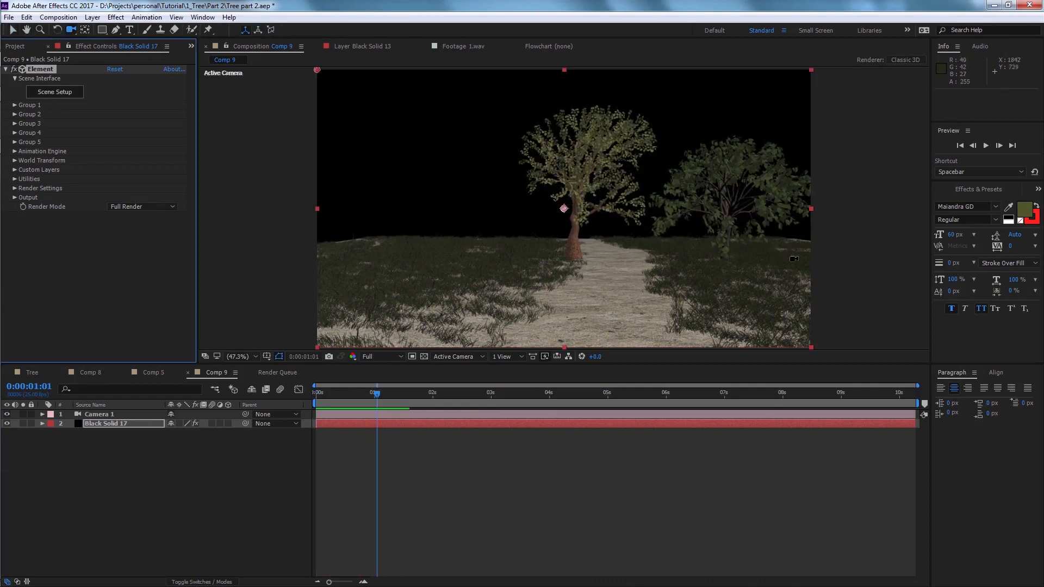
{"action": "key", "text": "space"}
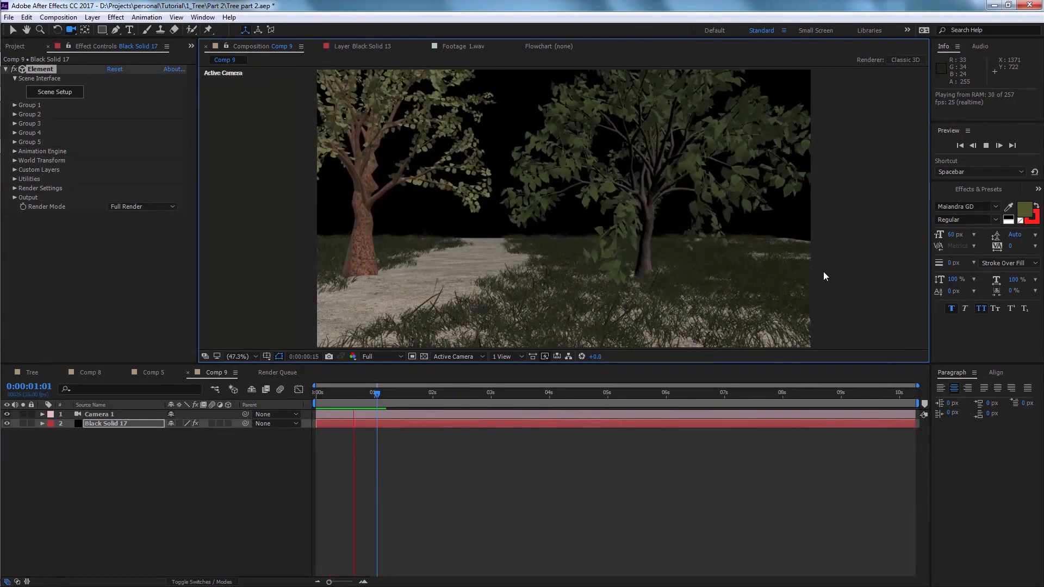
{"action": "left_click_drag", "start_coordinate": [361, 396], "coordinate": [316, 390]}
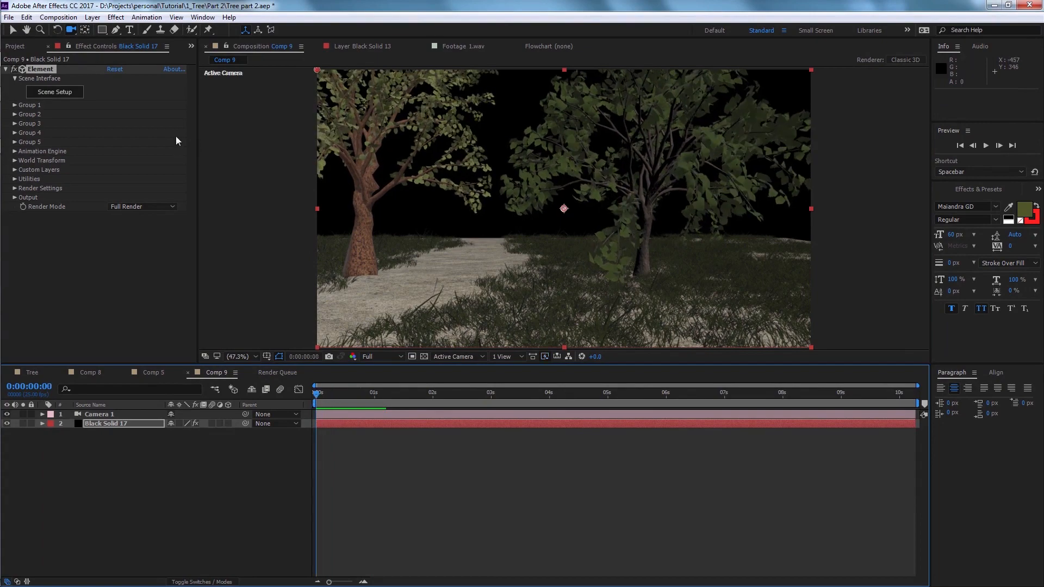
Step: Reopen the Element scene setup and set the Tree_LFanimation_1 model's X position to 0
{"action": "left_click", "coordinate": [61, 97]}
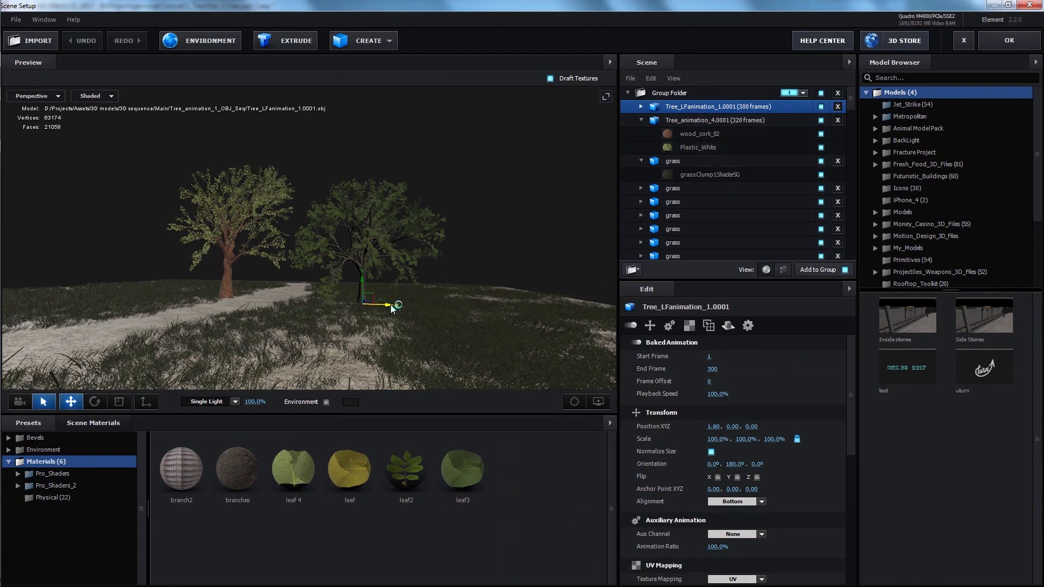
{"action": "mouse_move", "coordinate": [392, 308]}
{"action": "left_mouse_down"}
{"action": "mouse_move", "coordinate": [360, 308]}
{"action": "mouse_move", "coordinate": [409, 312]}
{"action": "mouse_move", "coordinate": [367, 310]}
{"action": "mouse_move", "coordinate": [396, 310]}
{"action": "left_mouse_up"}
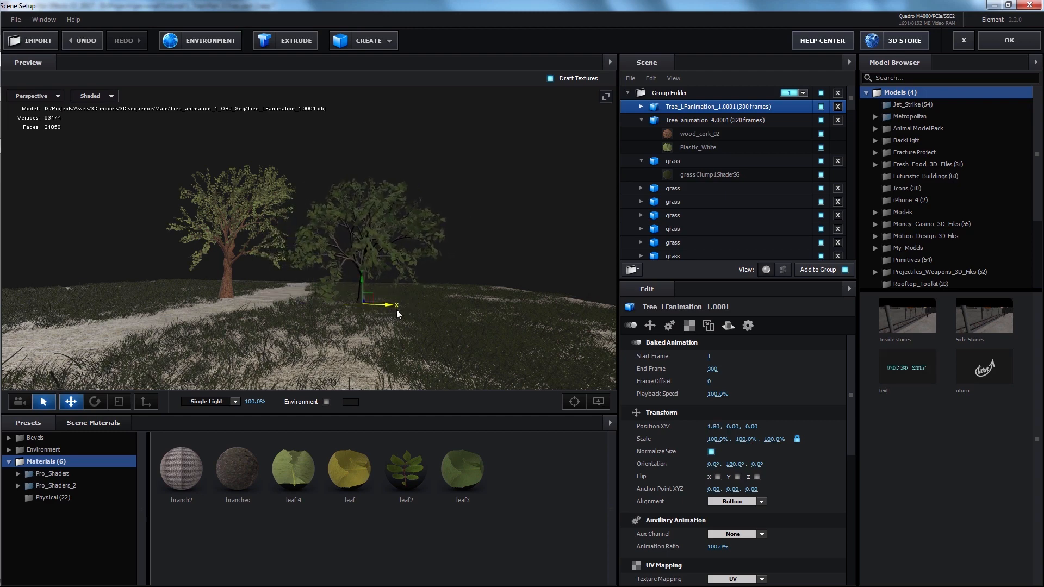
{"action": "left_click", "coordinate": [715, 427]}
{"action": "key", "text": "Return"}
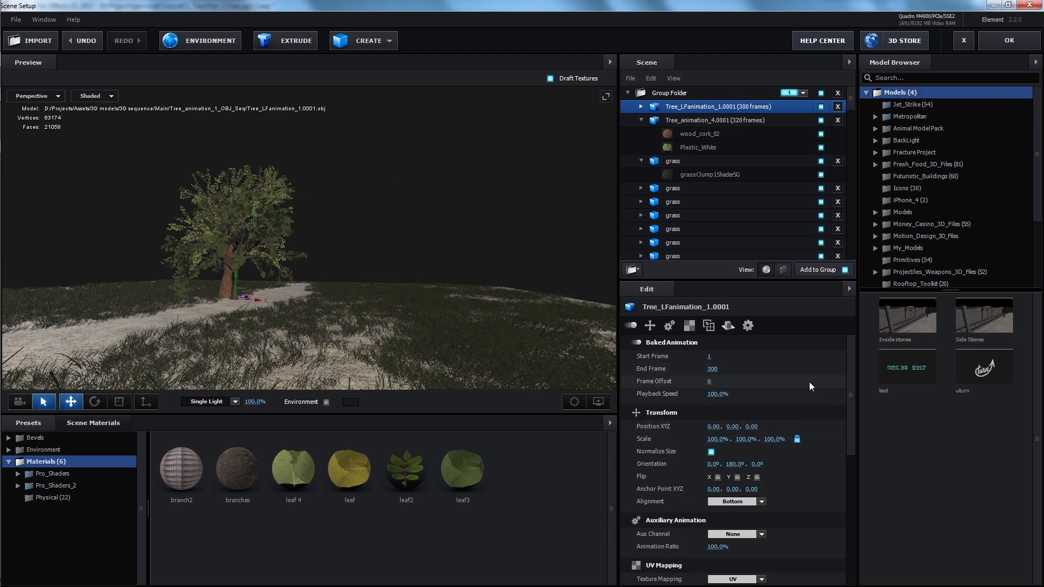
Step: Place the Tree_LFanimation_1 model in a new group folder and move that folder to about 1.82 on X
{"action": "left_click", "coordinate": [683, 121]}
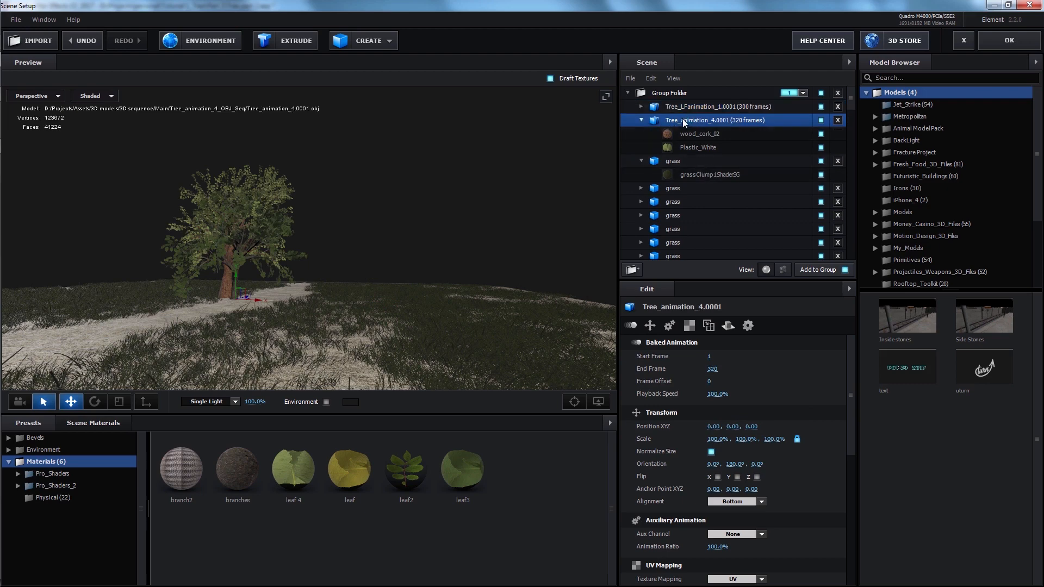
{"action": "left_click", "coordinate": [691, 107]}
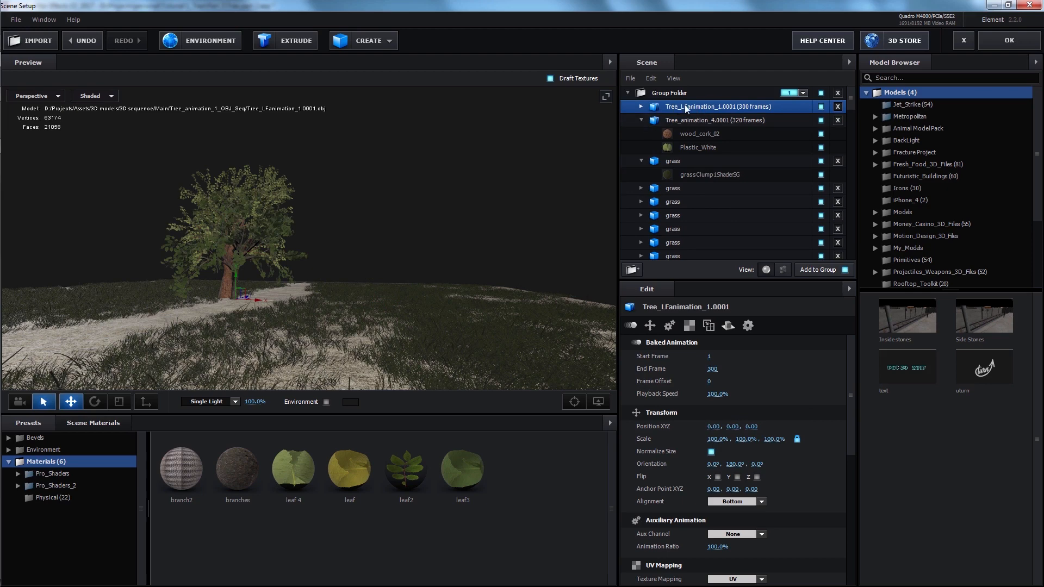
{"action": "left_click_drag", "start_coordinate": [692, 104], "coordinate": [637, 275]}
{"action": "left_click", "coordinate": [688, 108]}
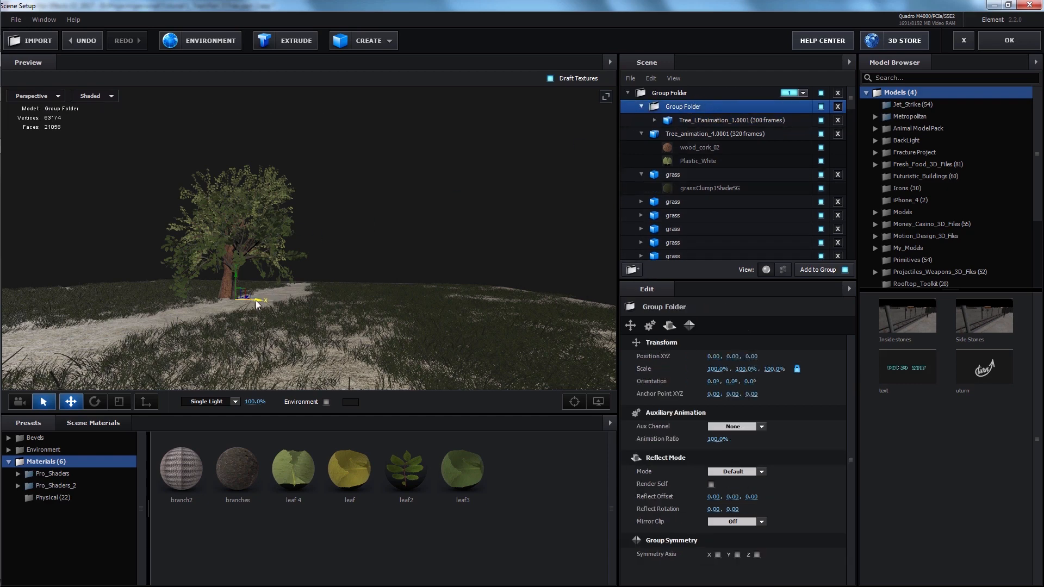
{"action": "left_click_drag", "start_coordinate": [257, 304], "coordinate": [393, 347]}
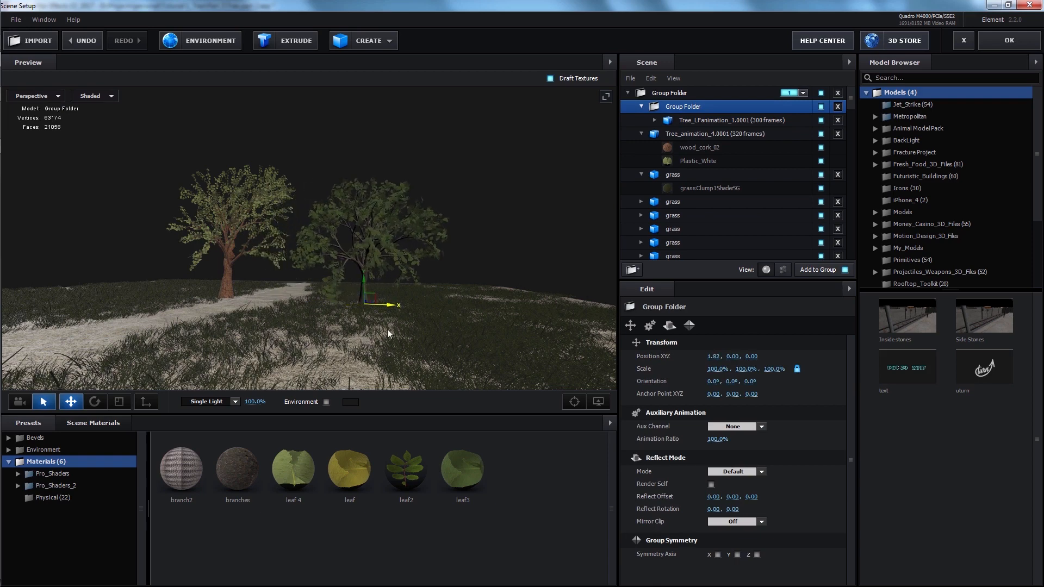
Step: Move the Tree_LFanimation_1 group folder to the path's left edge, at about -0.53, -0.02, -1.56
{"action": "left_click", "coordinate": [733, 122]}
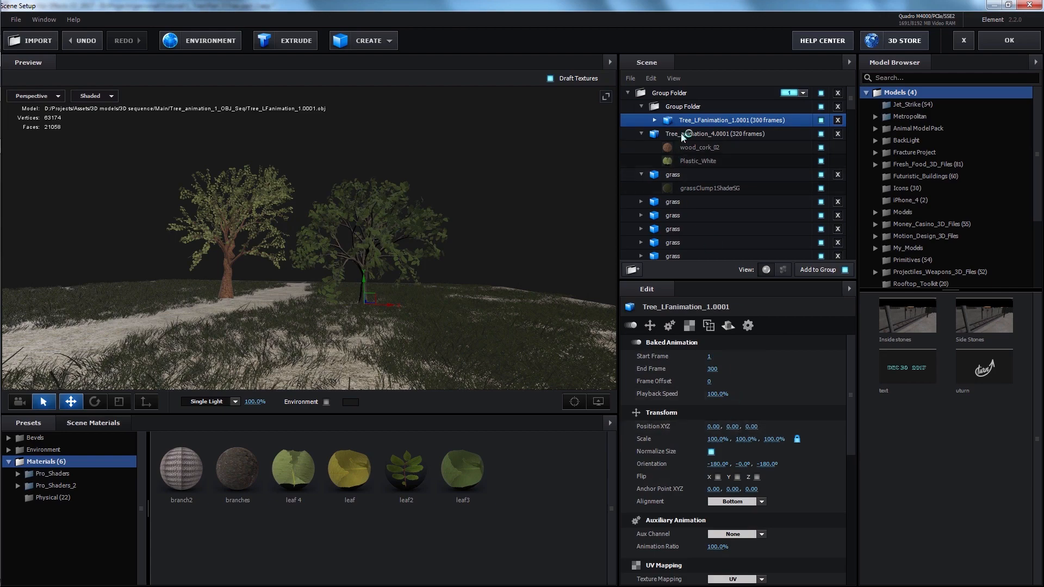
{"action": "left_click", "coordinate": [690, 108]}
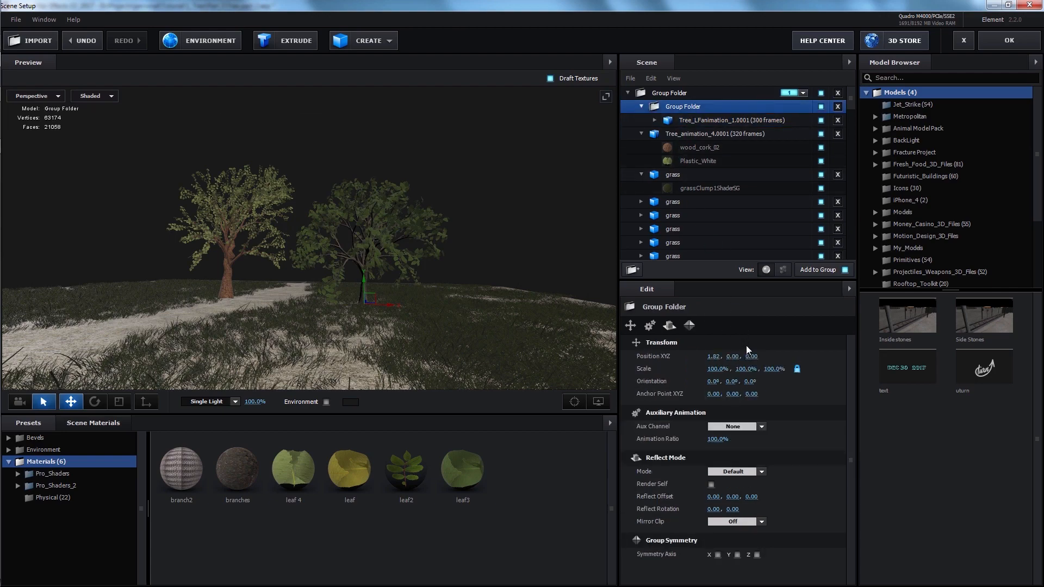
{"action": "left_click_drag", "start_coordinate": [462, 289], "coordinate": [289, 300]}
{"action": "scroll", "coordinate": [316, 288], "scroll_direction": "up", "scroll_amount": 3}
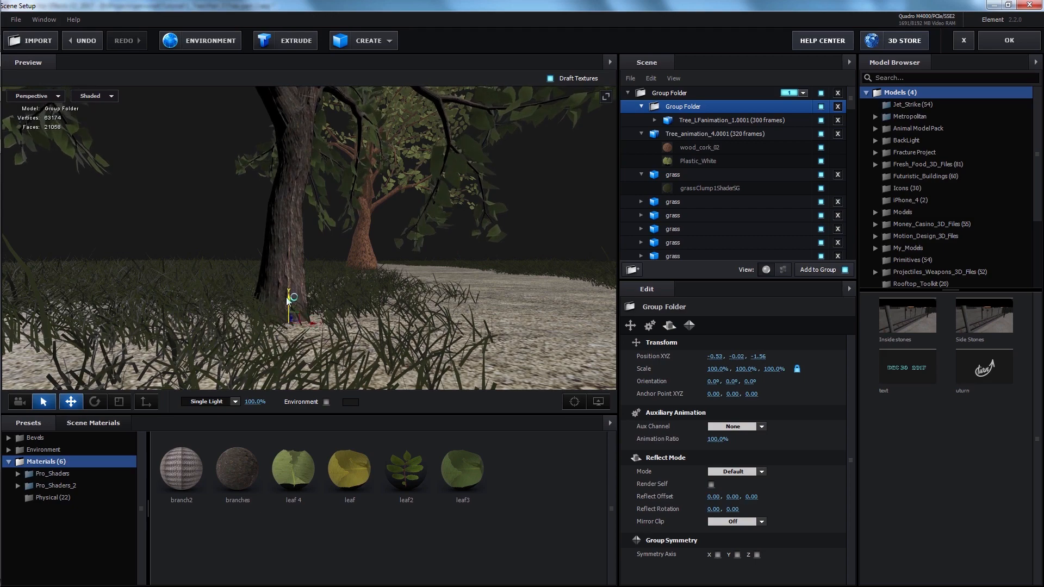
{"action": "left_click_drag", "start_coordinate": [377, 276], "coordinate": [497, 327]}
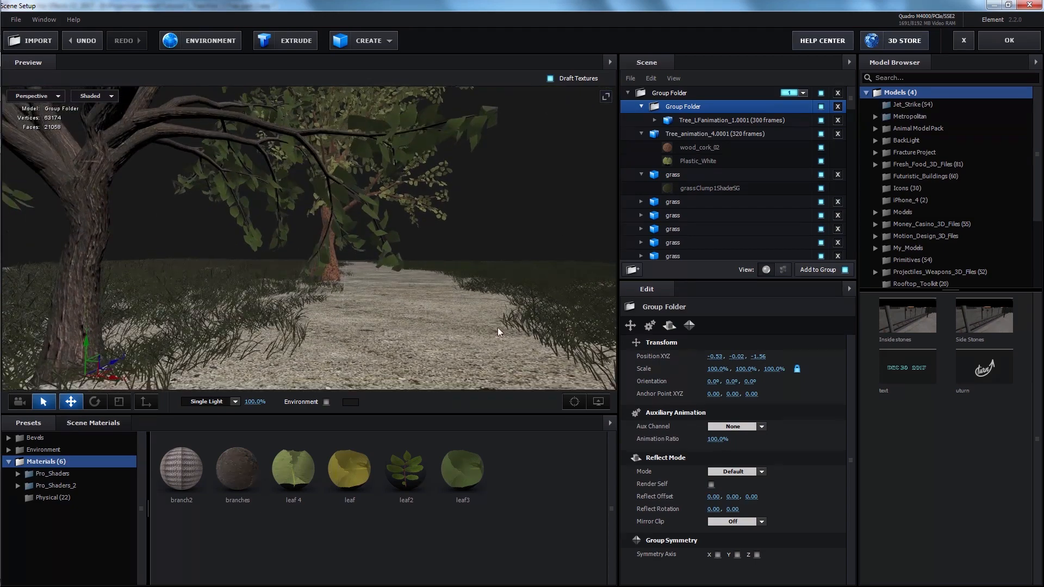
Step: Inspect the grouped tree's trunk base from several angles and adjust the group folder's height to about -0.01
{"action": "scroll", "coordinate": [498, 328], "scroll_direction": "up", "scroll_amount": 2}
{"action": "left_click", "coordinate": [575, 402]}
{"action": "scroll", "coordinate": [413, 217], "scroll_direction": "up", "scroll_amount": 5}
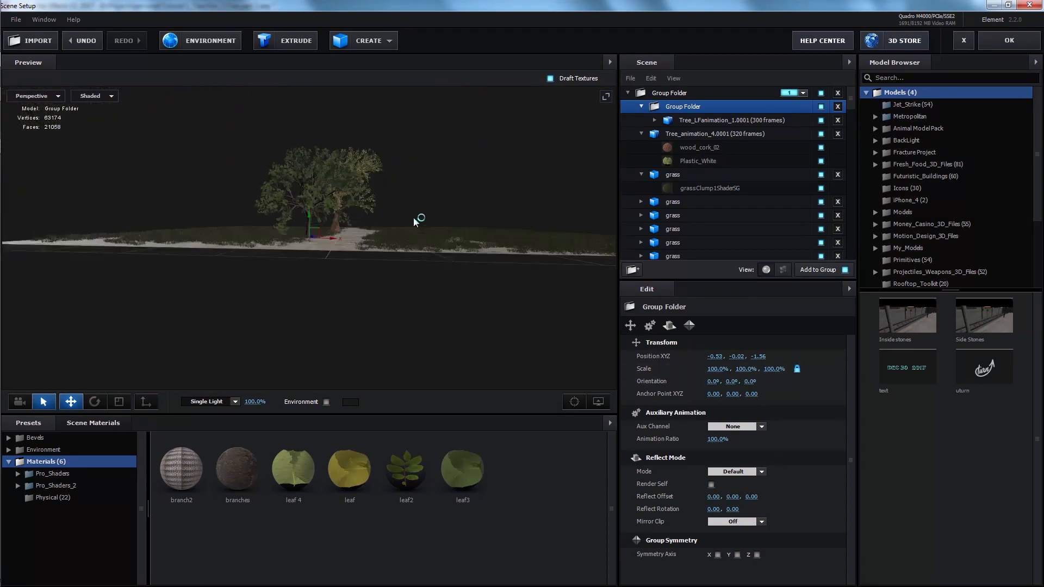
{"action": "scroll", "coordinate": [364, 195], "scroll_direction": "up", "scroll_amount": 2}
{"action": "middle_click_drag", "start_coordinate": [364, 195], "coordinate": [381, 298]}
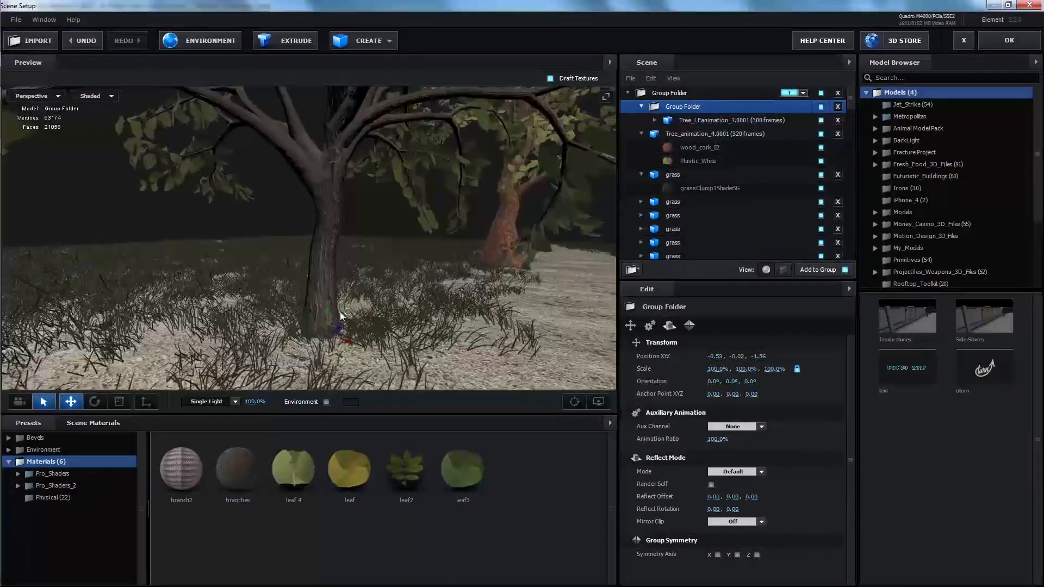
{"action": "scroll", "coordinate": [370, 246], "scroll_direction": "down", "scroll_amount": 3}
{"action": "left_click_drag", "start_coordinate": [369, 246], "coordinate": [537, 232]}
{"action": "scroll", "coordinate": [418, 293], "scroll_direction": "down", "scroll_amount": 3}
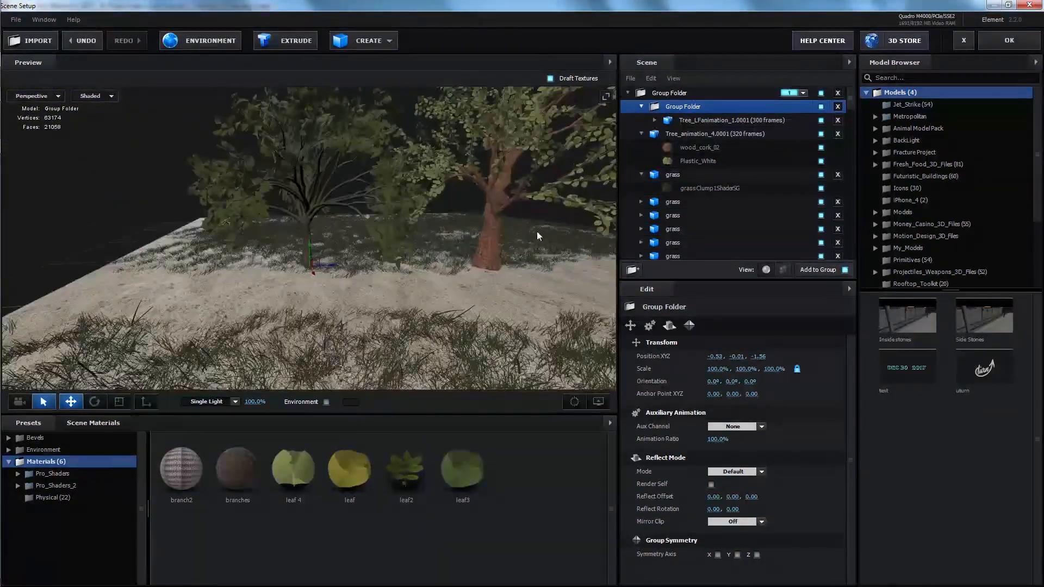
Step: Place the Tree_animation_4 model in its own new group folder and select that folder
{"action": "left_click", "coordinate": [500, 239]}
{"action": "scroll", "coordinate": [511, 298], "scroll_direction": "up", "scroll_amount": 3}
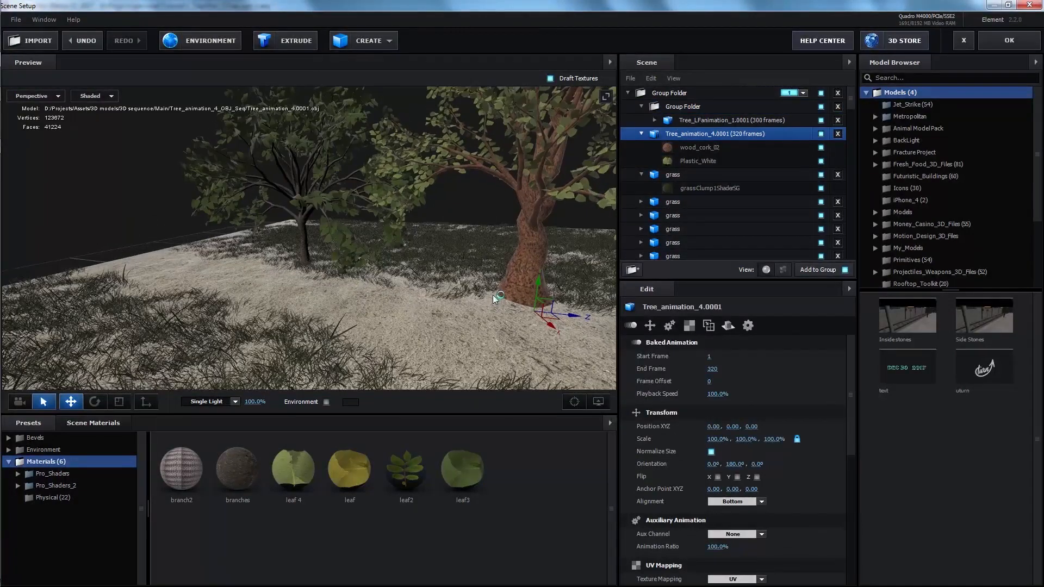
{"action": "left_click_drag", "start_coordinate": [496, 298], "coordinate": [525, 281]}
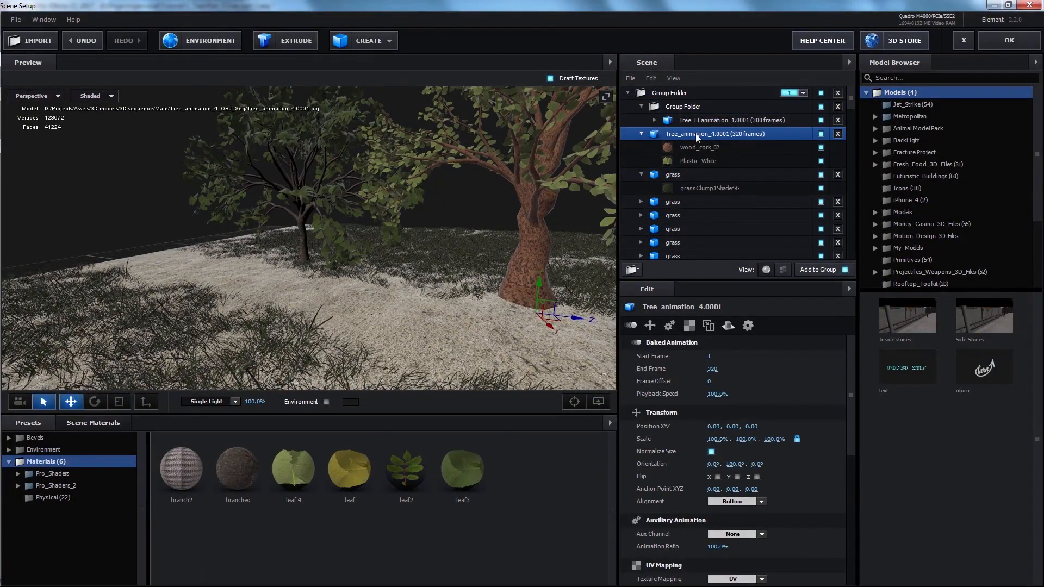
{"action": "left_click_drag", "start_coordinate": [695, 134], "coordinate": [633, 269]}
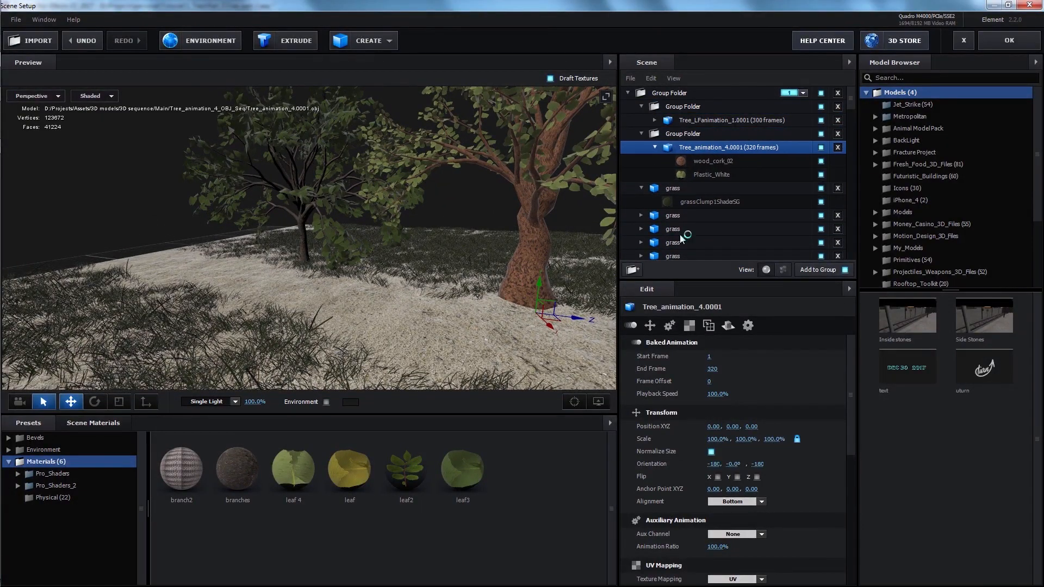
{"action": "left_click", "coordinate": [690, 135]}
Step: Move the Tree_animation_4 group folder off the path to its left side, at about -0.51, -0.02, 0.43
{"action": "left_click_drag", "start_coordinate": [458, 203], "coordinate": [475, 289]}
{"action": "left_click_drag", "start_coordinate": [490, 272], "coordinate": [491, 295]}
{"action": "left_click_drag", "start_coordinate": [423, 253], "coordinate": [423, 258]}
{"action": "left_click_drag", "start_coordinate": [429, 293], "coordinate": [458, 224]}
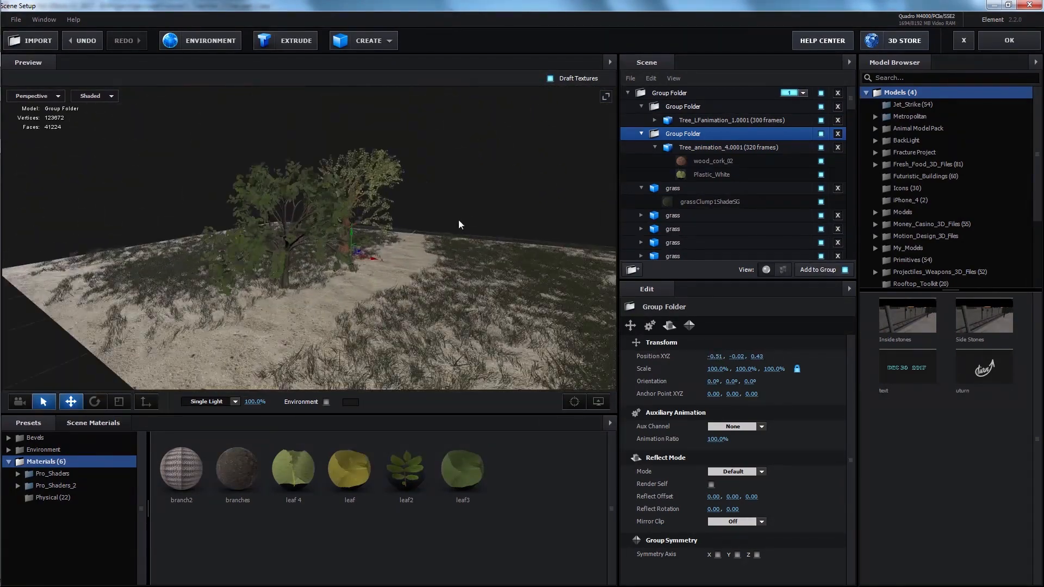
Step: Import the Tree_animation_5 OBJ sequence from its first file, with its alignment forced to Bottom
{"action": "left_click", "coordinate": [16, 19]}
{"action": "mouse_move", "coordinate": [60, 34]}
{"action": "left_click", "coordinate": [137, 47]}
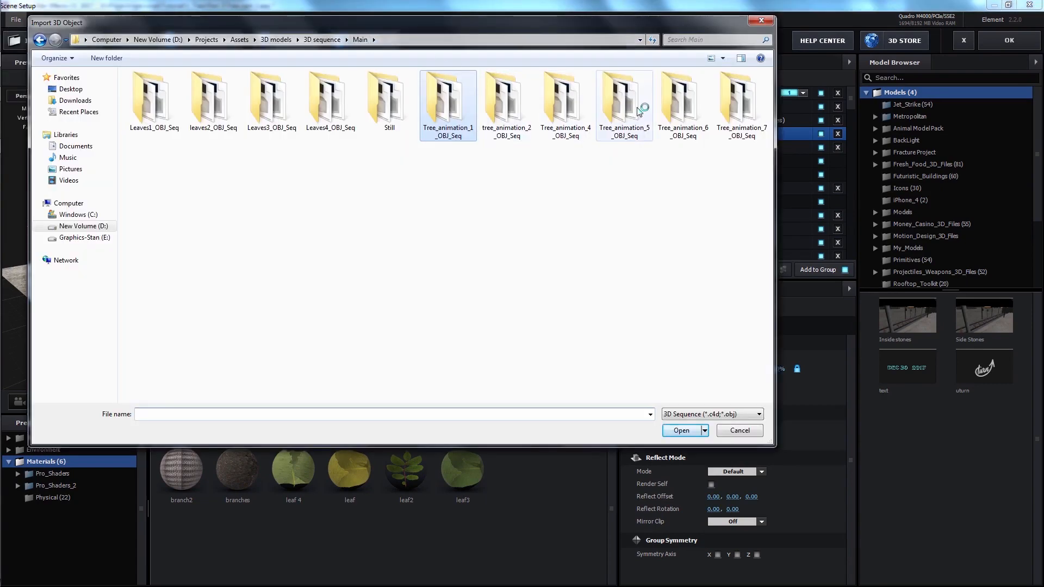
{"action": "double_click", "coordinate": [637, 111]}
{"action": "left_click", "coordinate": [154, 106]}
{"action": "left_click", "coordinate": [681, 431]}
{"action": "left_click", "coordinate": [553, 343]}
{"action": "left_click", "coordinate": [558, 375]}
{"action": "left_click", "coordinate": [597, 401]}
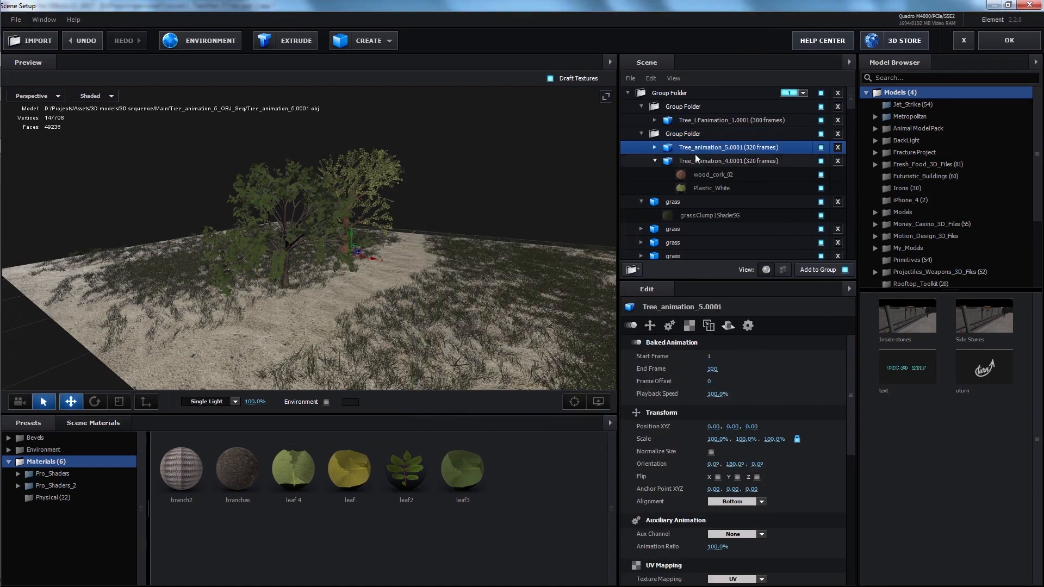
Step: Place the Tree_animation_5 model in its own separate group folder, normalize the model's size and select that folder
{"action": "left_click", "coordinate": [632, 269]}
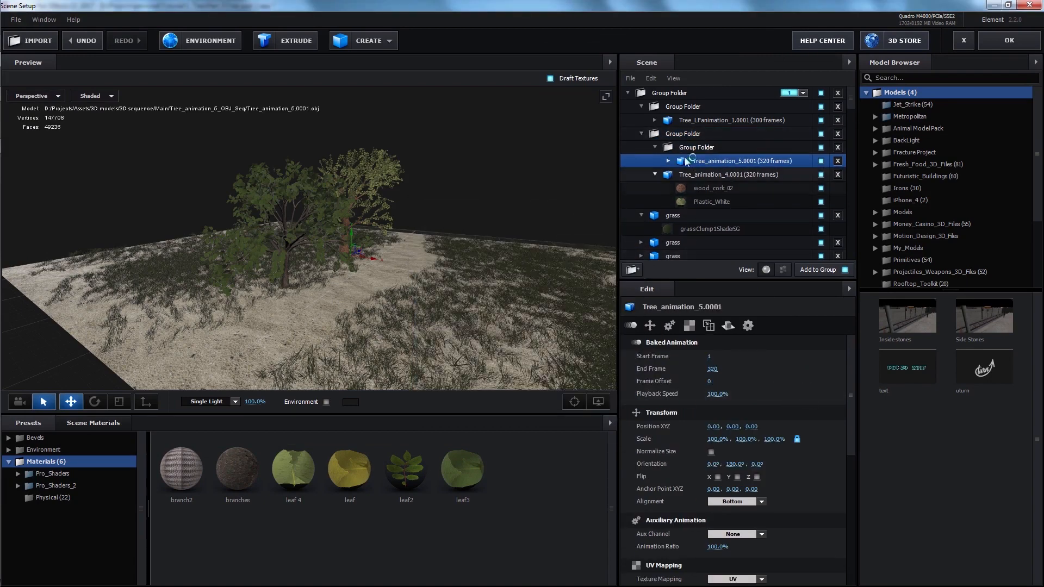
{"action": "left_click", "coordinate": [701, 148]}
{"action": "left_click_drag", "start_coordinate": [679, 150], "coordinate": [686, 122]}
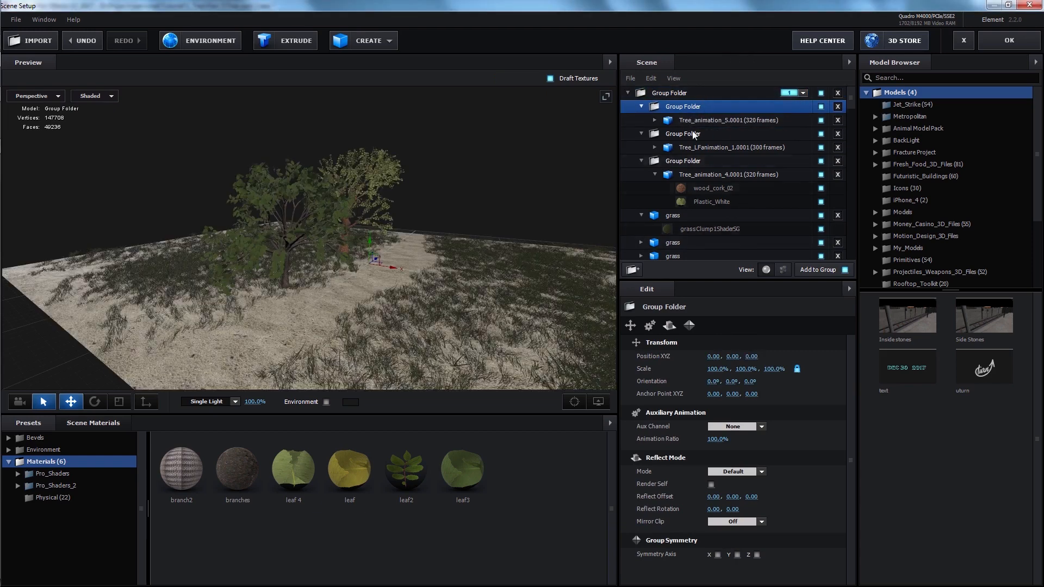
{"action": "left_click", "coordinate": [696, 122]}
{"action": "left_click", "coordinate": [711, 452]}
{"action": "left_click", "coordinate": [686, 107]}
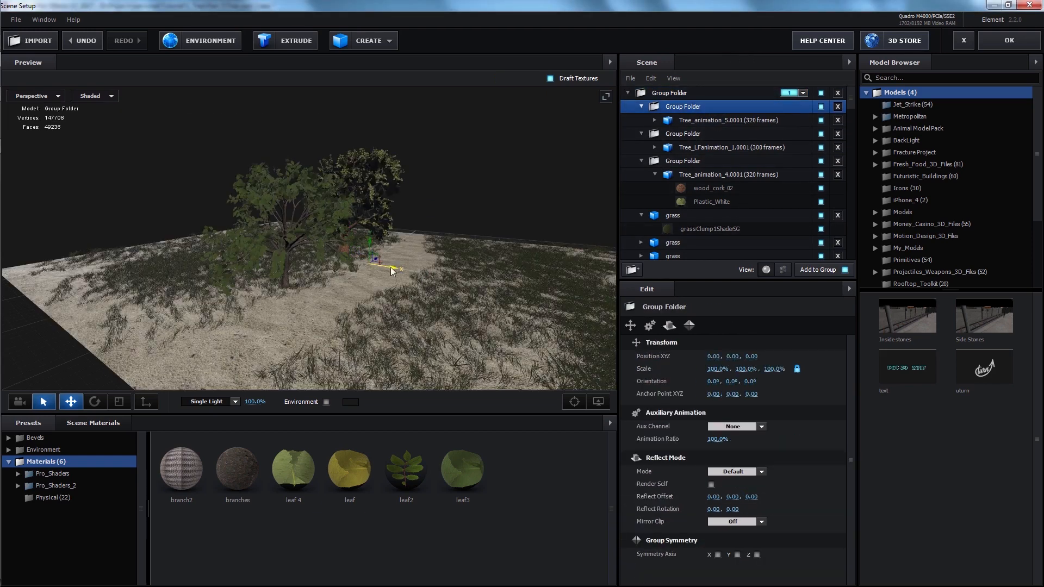
Step: Move the Tree_animation_5 group folder right of the path, at about 2.28 on X, and reset the model's own position to 0, 0, 0
{"action": "left_click_drag", "start_coordinate": [392, 268], "coordinate": [374, 210]}
{"action": "scroll", "coordinate": [374, 210], "scroll_direction": "up", "scroll_amount": 3}
{"action": "left_click", "coordinate": [697, 120]}
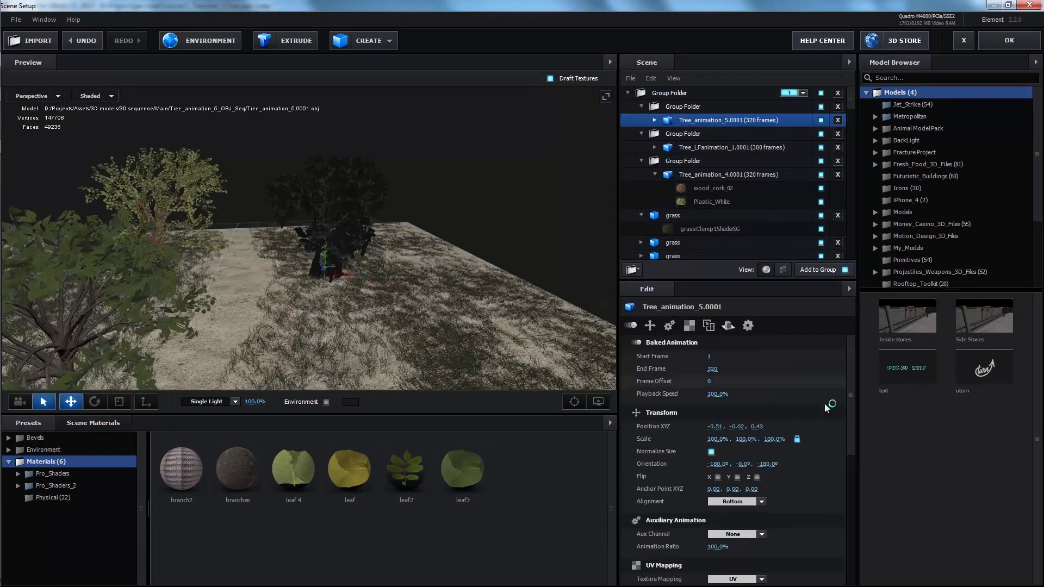
{"action": "left_click", "coordinate": [714, 426]}
{"action": "type", "text": "0"}
{"action": "key", "text": "Return"}
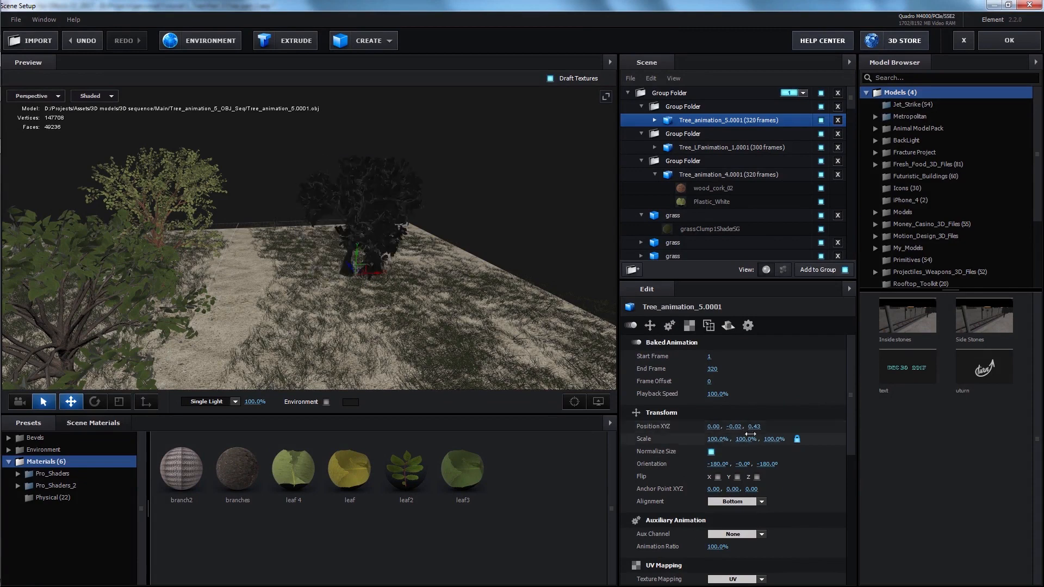
{"action": "left_click", "coordinate": [748, 427]}
{"action": "type", "text": "0"}
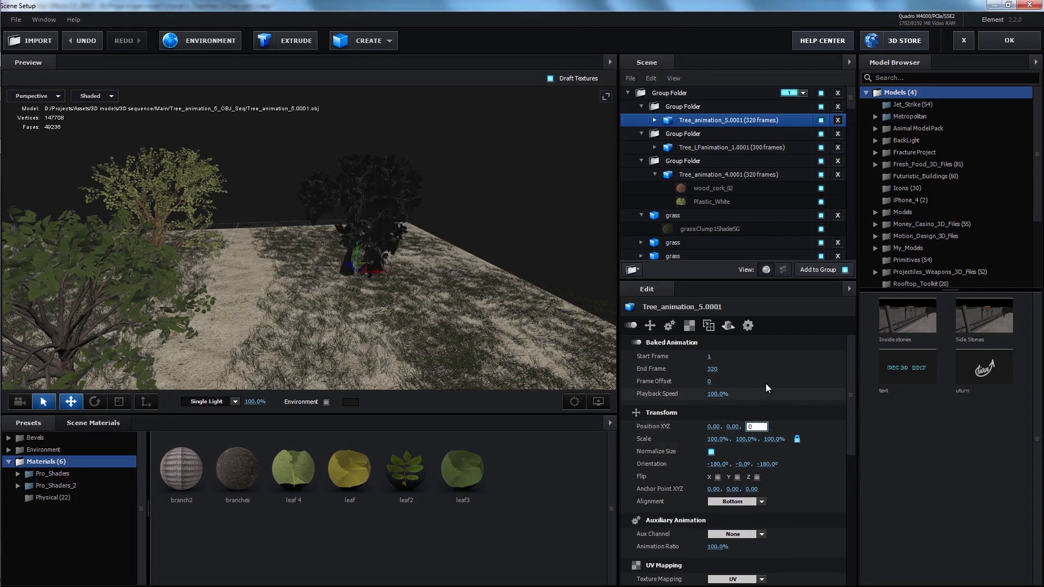
Step: Apply the branches material to the new tree's trunk and the yellow leaf material to its foliage, and lower its group folder to about -0.05
{"action": "left_click_drag", "start_coordinate": [237, 469], "coordinate": [362, 284]}
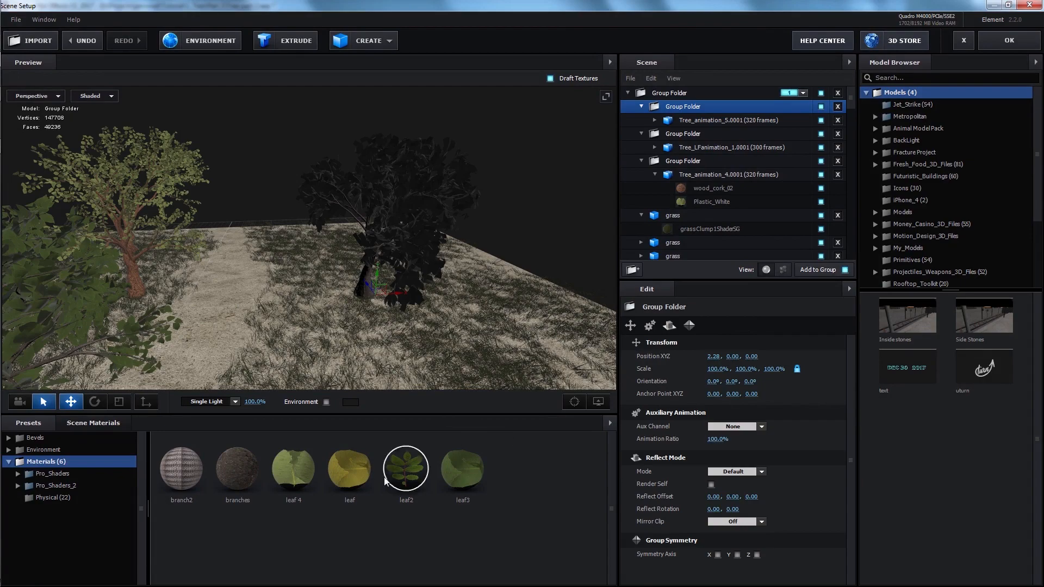
{"action": "left_click_drag", "start_coordinate": [351, 471], "coordinate": [409, 288]}
{"action": "left_click_drag", "start_coordinate": [490, 266], "coordinate": [255, 328]}
{"action": "scroll", "coordinate": [255, 327], "scroll_direction": "down", "scroll_amount": 5}
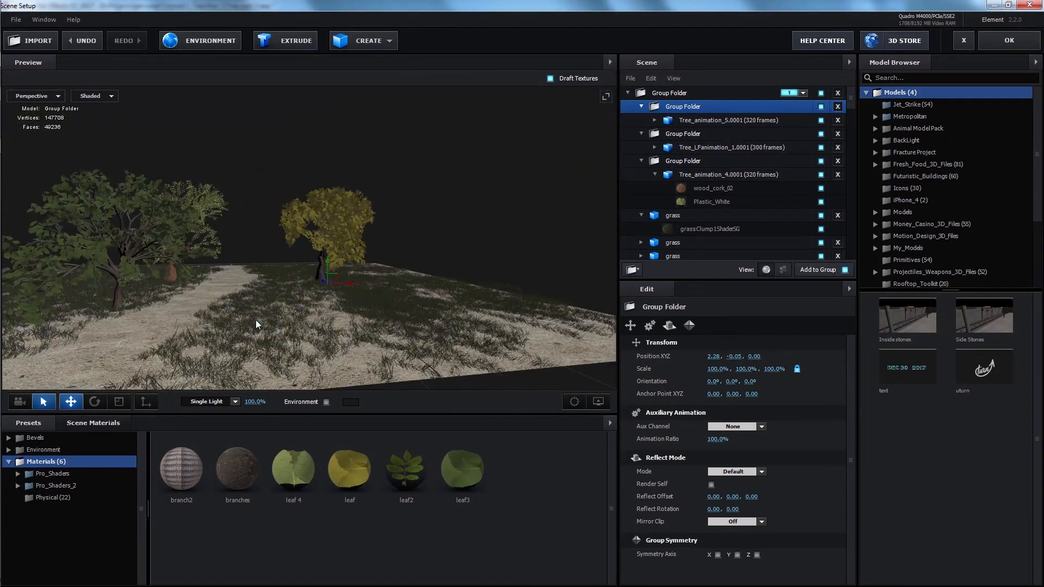
Step: Scale the yellow tree's group folder to about 124.1% and rotate it to about 276.5° on Y
{"action": "key", "text": "r"}
{"action": "left_click_drag", "start_coordinate": [326, 284], "coordinate": [487, 294]}
{"action": "key", "text": "e"}
{"action": "left_click", "coordinate": [330, 289]}
{"action": "key", "text": "ctrl+z"}
Step: Move the yellow tree's group folder closer to the path, to about 1.79 on X
{"action": "key", "text": "w"}
{"action": "left_click", "coordinate": [341, 288]}
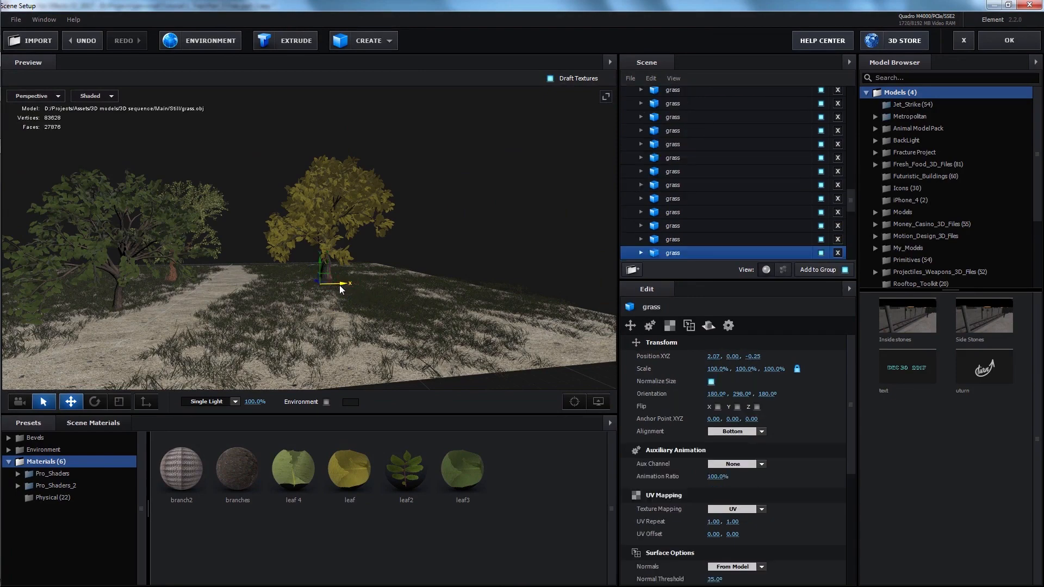
{"action": "key", "text": "ctrl+z"}
{"action": "key", "text": "ctrl+z"}
{"action": "key", "text": "ctrl+shift+z"}
{"action": "left_click", "coordinate": [692, 94]}
{"action": "mouse_move", "coordinate": [351, 284]}
{"action": "left_mouse_down"}
{"action": "mouse_move", "coordinate": [323, 286]}
{"action": "mouse_move", "coordinate": [361, 296]}
{"action": "left_mouse_up"}
{"action": "scroll", "coordinate": [379, 299], "scroll_direction": "up", "scroll_amount": 3}
{"action": "scroll", "coordinate": [360, 296], "scroll_direction": "down", "scroll_amount": 4}
{"action": "mouse_move", "coordinate": [312, 326]}
{"action": "left_mouse_down"}
{"action": "mouse_move", "coordinate": [272, 312]}
{"action": "mouse_move", "coordinate": [350, 337]}
{"action": "mouse_move", "coordinate": [299, 315]}
{"action": "left_mouse_up"}
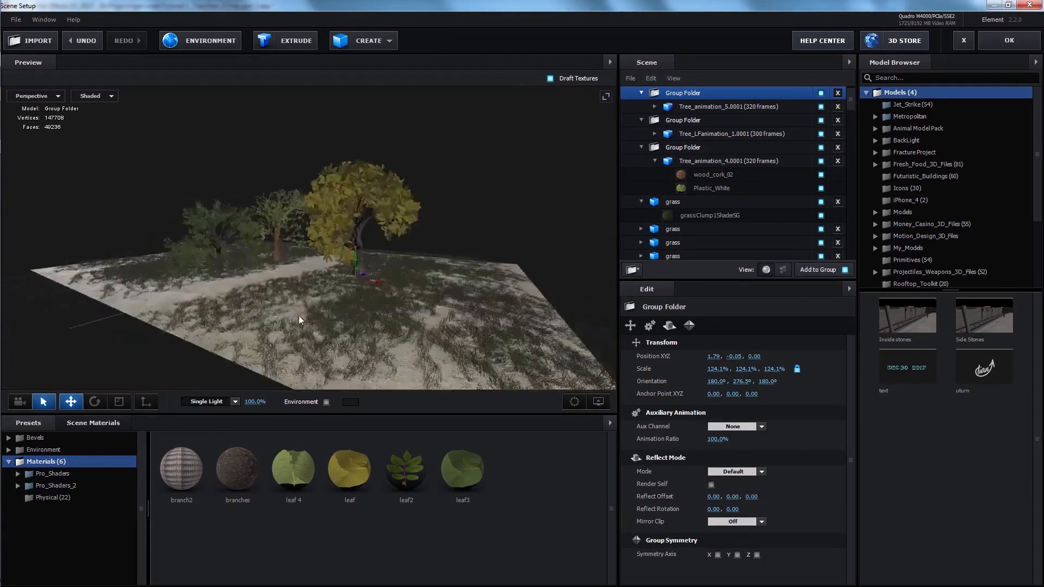
{"action": "scroll", "coordinate": [378, 285], "scroll_direction": "up", "scroll_amount": 2}
Step: Duplicate the yellow tree's group folder, move the copy to about 2.82, -0.05, -1.71 and rotate it to about 15.6° on Y
{"action": "key", "text": "ctrl+d"}
{"action": "left_click_drag", "start_coordinate": [378, 286], "coordinate": [495, 326]}
{"action": "key", "text": "r"}
{"action": "key", "text": "e"}
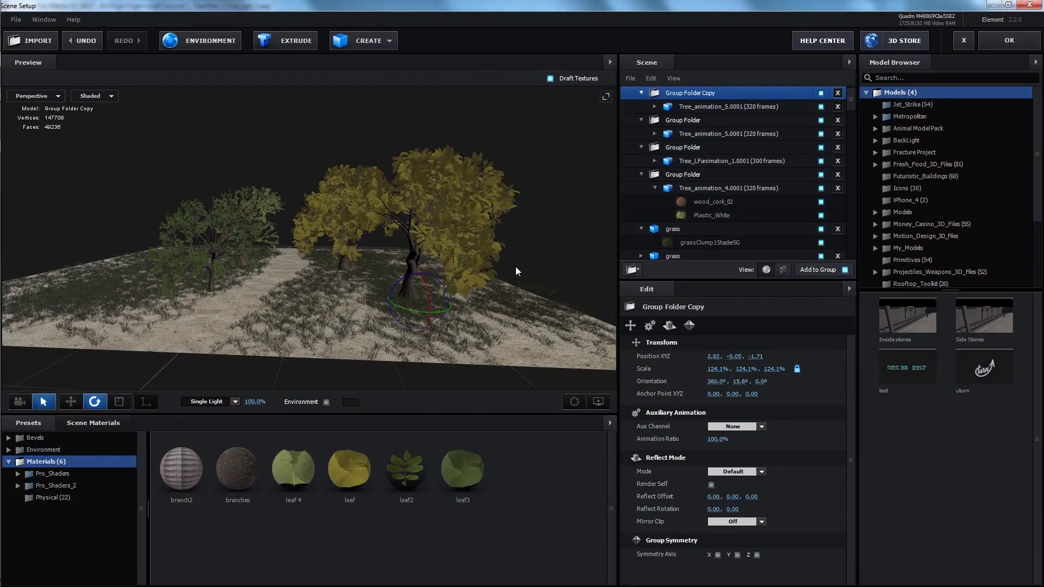
{"action": "left_click_drag", "start_coordinate": [516, 266], "coordinate": [434, 273]}
Step: Apply a green leaf material to the foliage of the copied tree
{"action": "left_click_drag", "start_coordinate": [359, 470], "coordinate": [268, 352]}
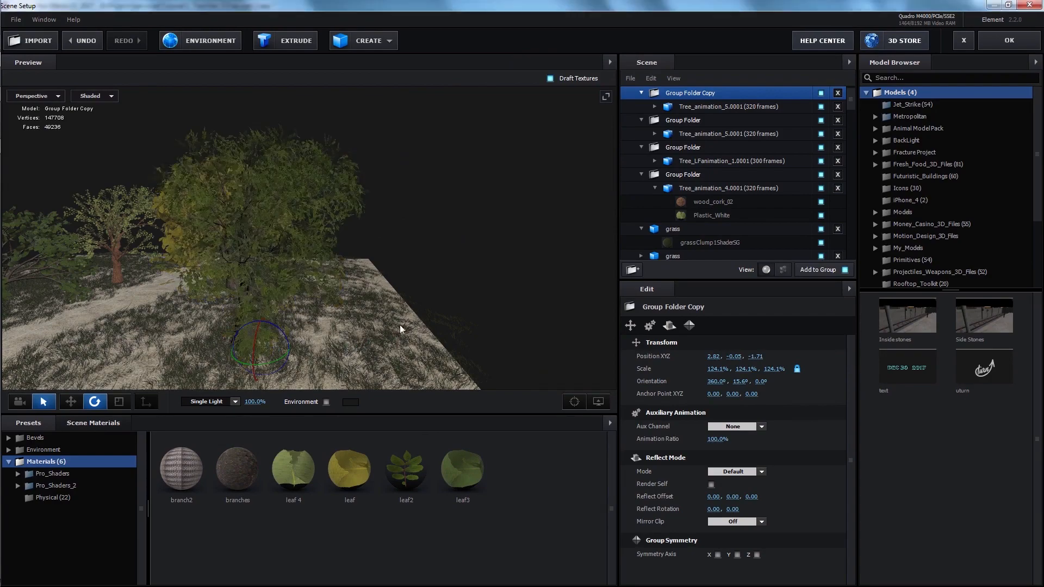
{"action": "left_click_drag", "start_coordinate": [400, 325], "coordinate": [416, 299]}
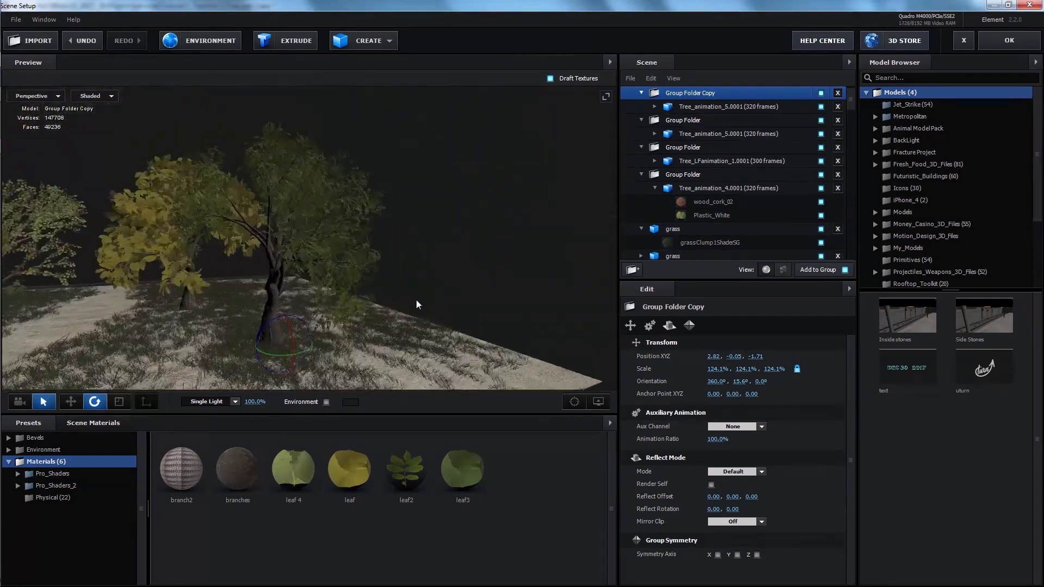
{"action": "scroll", "coordinate": [414, 299], "scroll_direction": "down", "scroll_amount": 3}
Step: Duplicate the green tree's group folder and move the copy to the plane's front edge at about 1.49, -0.05, -2.97
{"action": "key", "text": "ctrl+d"}
{"action": "key", "text": "w"}
{"action": "left_click_drag", "start_coordinate": [344, 324], "coordinate": [348, 357]}
{"action": "left_click_drag", "start_coordinate": [353, 358], "coordinate": [375, 361]}
{"action": "left_click_drag", "start_coordinate": [375, 361], "coordinate": [447, 347]}
Step: Adjust Group Folder Copy 2 to about 1.16 on X, with a Y rotation of about 356° and a scale of about 119.6%
{"action": "key", "text": "e"}
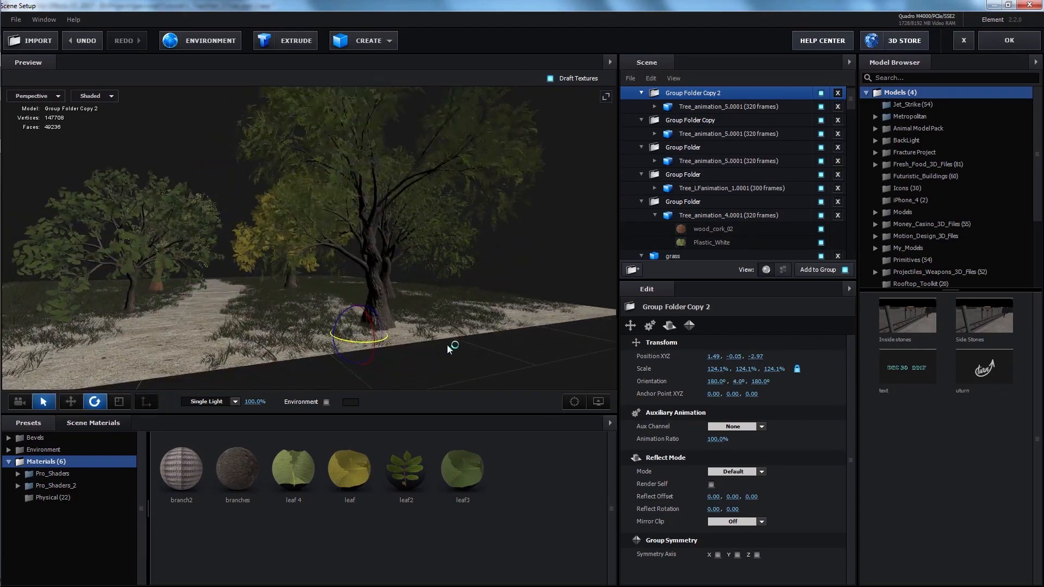
{"action": "key", "text": "w"}
{"action": "left_click_drag", "start_coordinate": [375, 339], "coordinate": [356, 341]}
{"action": "left_click_drag", "start_coordinate": [421, 298], "coordinate": [407, 303]}
{"action": "key", "text": "r"}
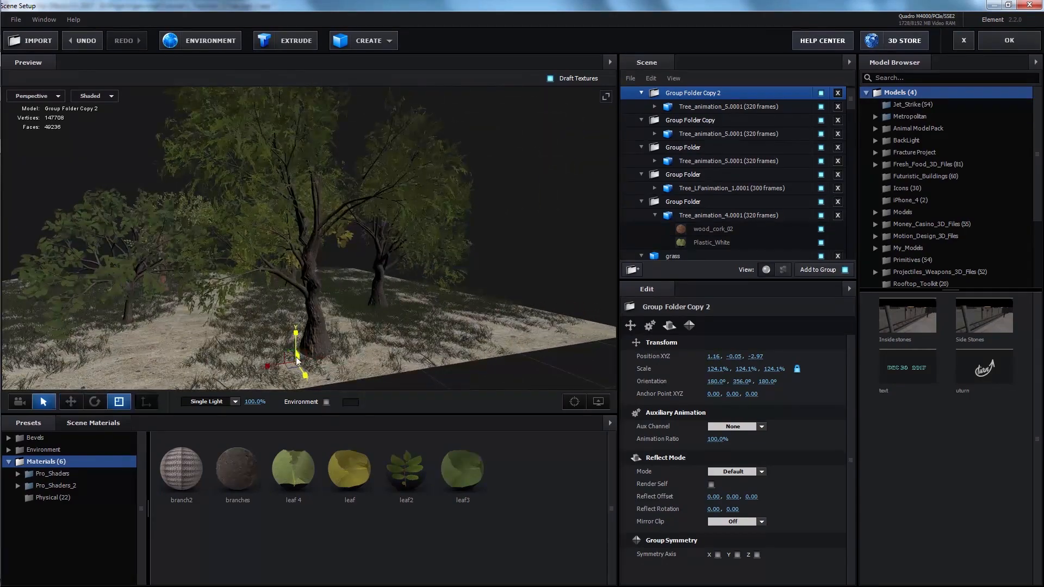
{"action": "left_click_drag", "start_coordinate": [296, 359], "coordinate": [464, 307]}
Step: Select the top-level group folder and import the Tree_animation_6 OBJ sequence from its first file, with its alignment forced to Bottom
{"action": "left_click", "coordinate": [16, 19]}
{"action": "mouse_move", "coordinate": [53, 34]}
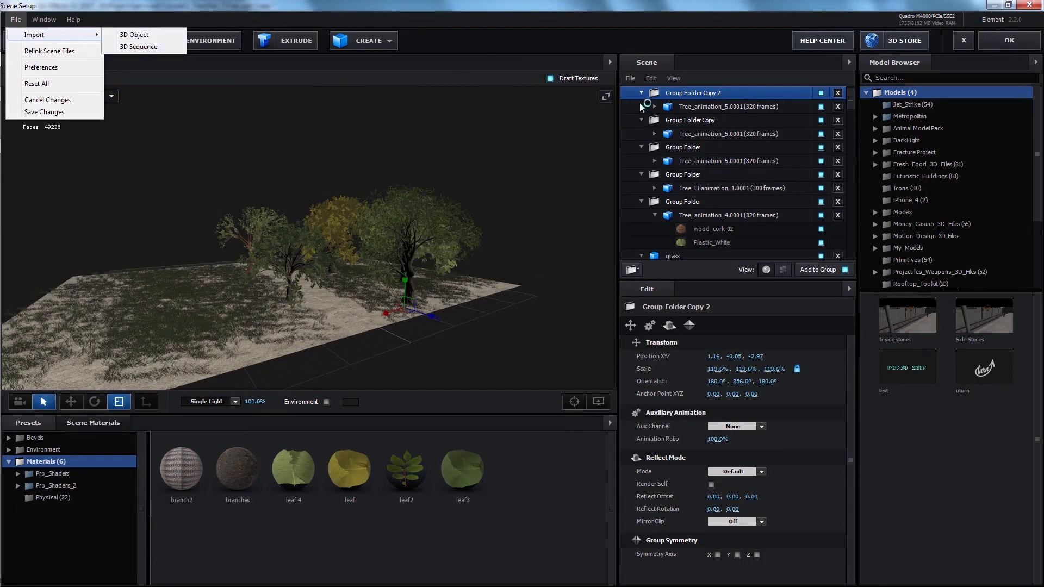
{"action": "left_click", "coordinate": [711, 135]}
{"action": "scroll", "coordinate": [712, 136], "scroll_direction": "up", "scroll_amount": 1}
{"action": "left_click", "coordinate": [703, 95]}
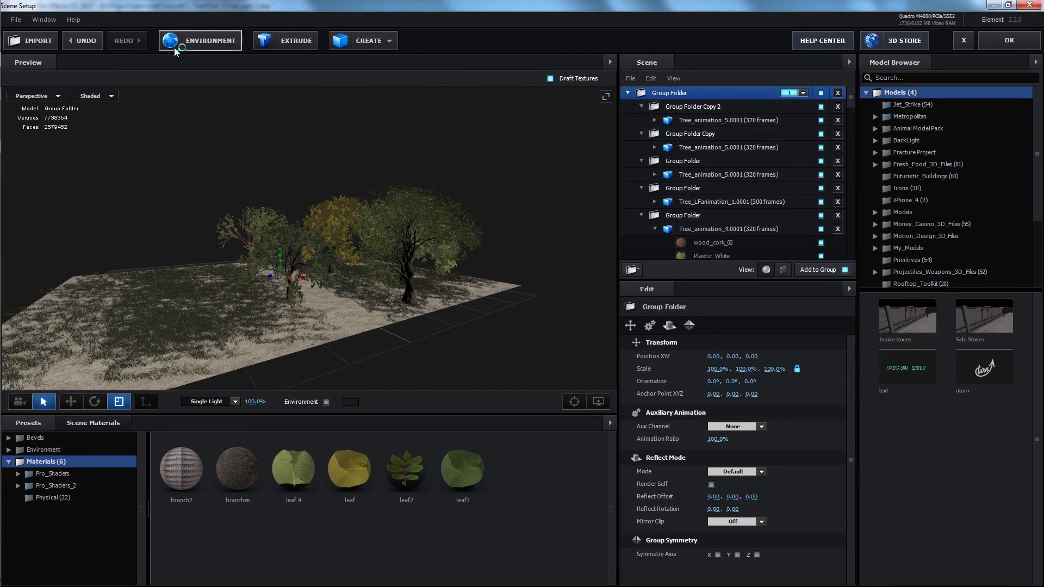
{"action": "left_click", "coordinate": [15, 19]}
{"action": "mouse_move", "coordinate": [82, 35]}
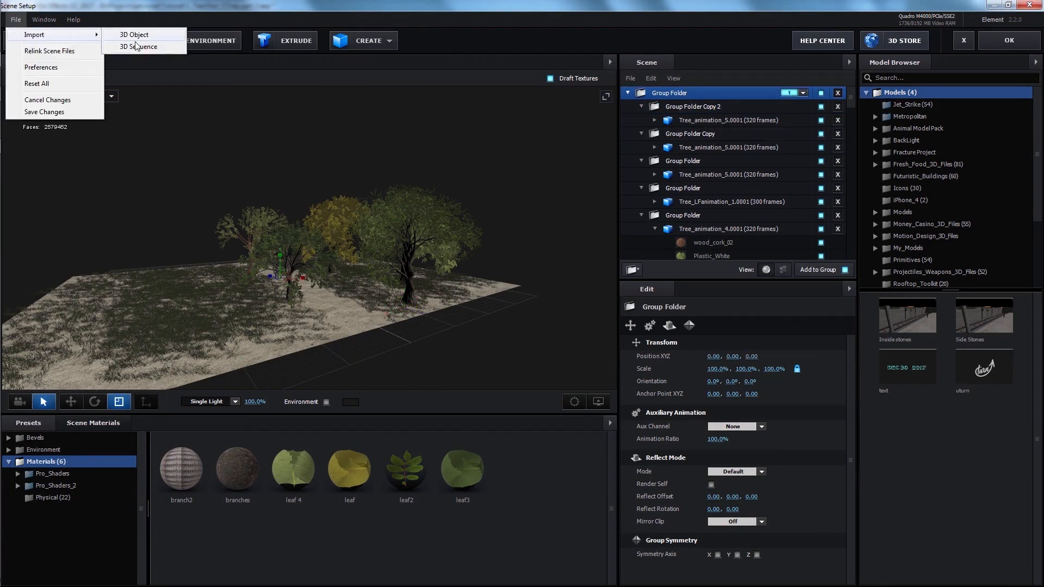
{"action": "left_click", "coordinate": [155, 47]}
{"action": "double_click", "coordinate": [683, 104]}
{"action": "left_click", "coordinate": [155, 106]}
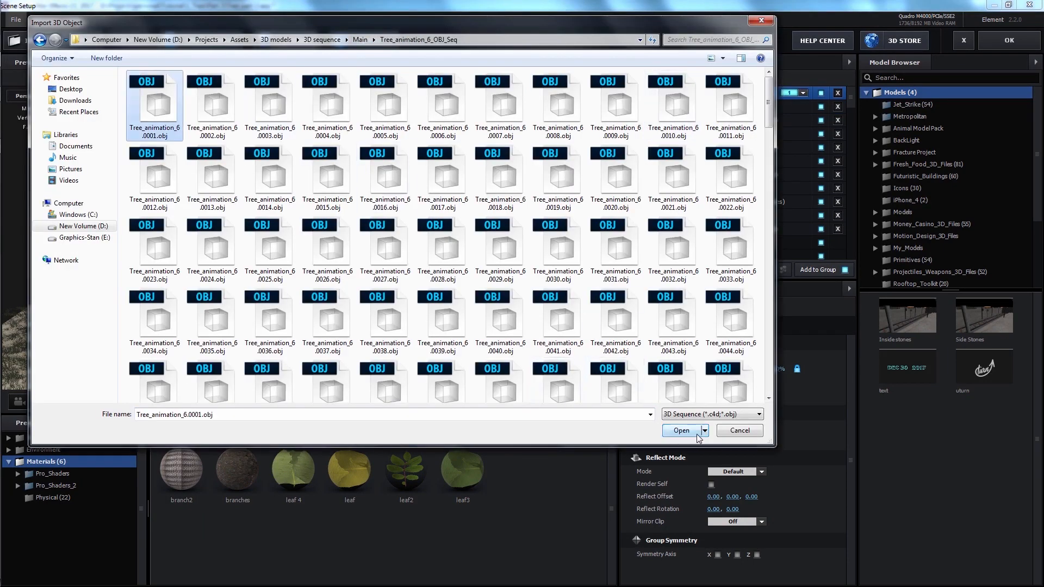
{"action": "left_click", "coordinate": [697, 434]}
{"action": "left_click", "coordinate": [552, 342]}
{"action": "left_click", "coordinate": [569, 380]}
{"action": "left_click", "coordinate": [598, 402]}
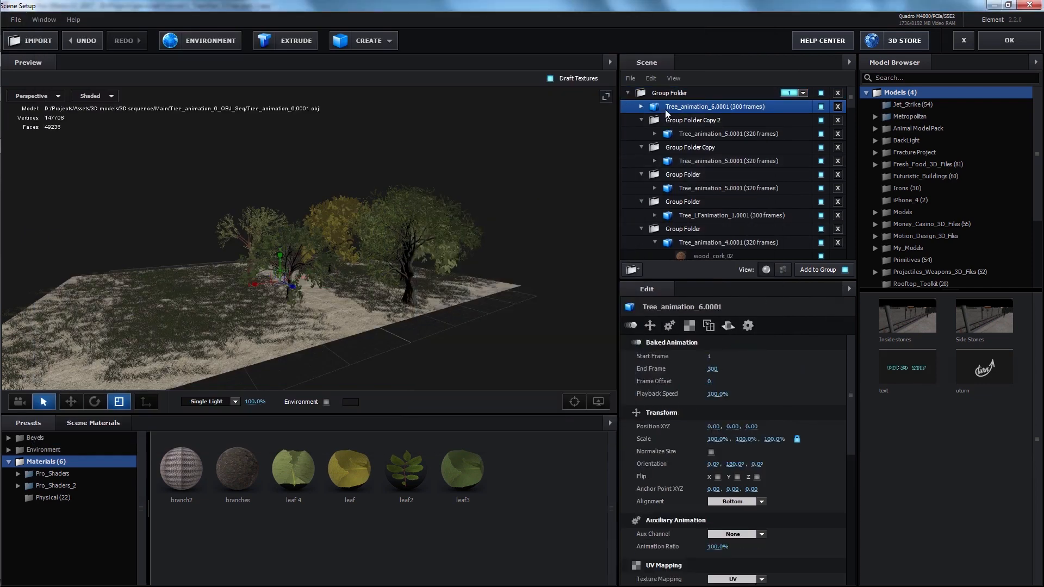
Step: Place the Tree_animation_6 model in its own new group folder, normalize the model's size and select that folder
{"action": "left_click_drag", "start_coordinate": [666, 108], "coordinate": [635, 270]}
{"action": "left_click", "coordinate": [683, 109]}
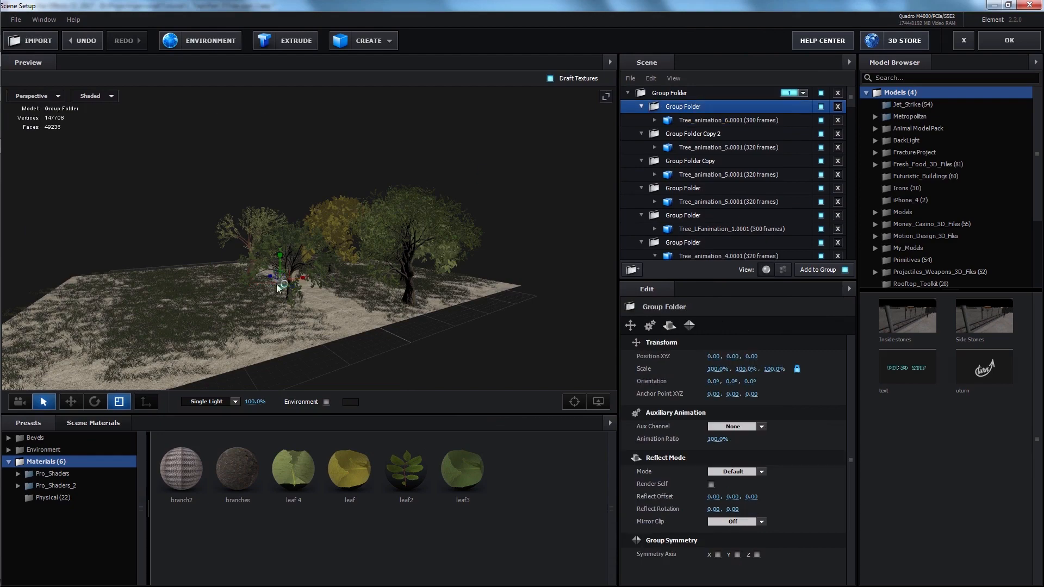
{"action": "left_click", "coordinate": [716, 124]}
{"action": "left_click", "coordinate": [711, 452]}
{"action": "left_click", "coordinate": [692, 107]}
Step: Move the Tree_animation_6 group folder to the left of the path, at about -2.28, 0.00, -2.69
{"action": "key", "text": "w"}
{"action": "left_click_drag", "start_coordinate": [305, 283], "coordinate": [203, 333]}
{"action": "middle_click_drag", "start_coordinate": [203, 333], "coordinate": [357, 305]}
{"action": "scroll", "coordinate": [326, 320], "scroll_direction": "up", "scroll_amount": 4}
{"action": "scroll", "coordinate": [269, 317], "scroll_direction": "up", "scroll_amount": 4}
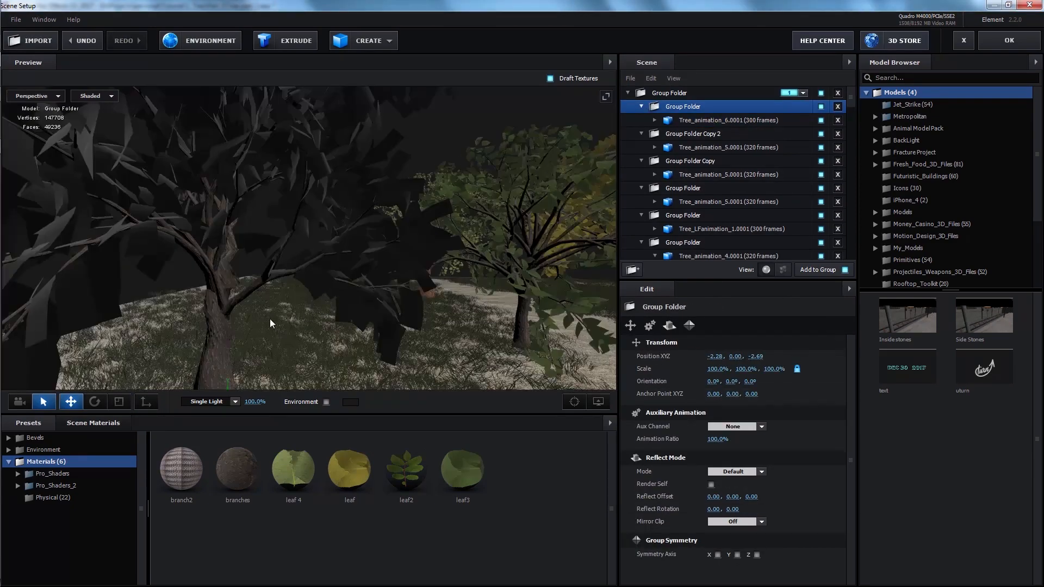
Step: Apply the yellow leaf material to the Tree_animation_6 foliage and replace it with the green leaf3 material
{"action": "left_click", "coordinate": [287, 321]}
{"action": "scroll", "coordinate": [305, 313], "scroll_direction": "down", "scroll_amount": 5}
{"action": "left_click_drag", "start_coordinate": [349, 468], "coordinate": [283, 228]}
{"action": "left_click_drag", "start_coordinate": [326, 272], "coordinate": [378, 279]}
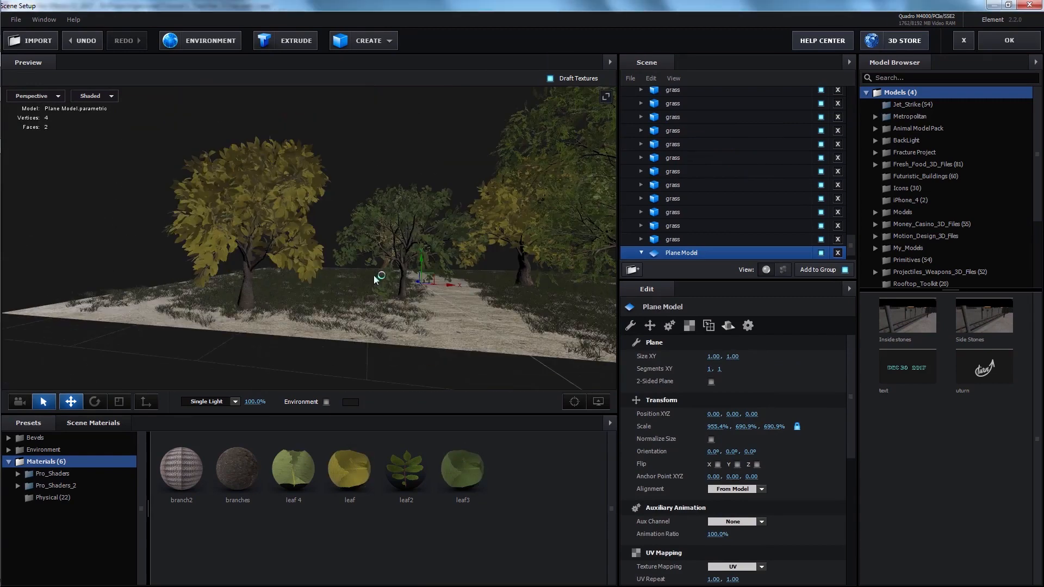
{"action": "left_click_drag", "start_coordinate": [462, 469], "coordinate": [251, 218]}
{"action": "left_click_drag", "start_coordinate": [348, 288], "coordinate": [503, 303]}
{"action": "scroll", "coordinate": [326, 304], "scroll_direction": "up", "scroll_amount": 5}
Step: Move the Tree_animation_6 group folder closer to the path, to about -1.11 on X
{"action": "left_click", "coordinate": [135, 309]}
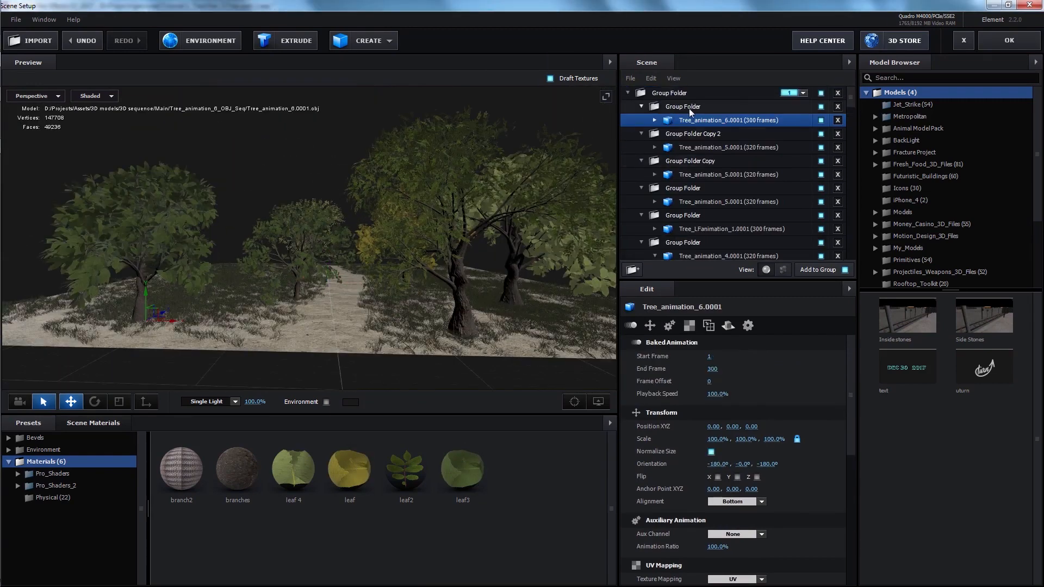
{"action": "left_click", "coordinate": [694, 106]}
{"action": "left_click_drag", "start_coordinate": [163, 321], "coordinate": [373, 257]}
{"action": "scroll", "coordinate": [326, 311], "scroll_direction": "down", "scroll_amount": 5}
{"action": "scroll", "coordinate": [373, 257], "scroll_direction": "up", "scroll_amount": 5}
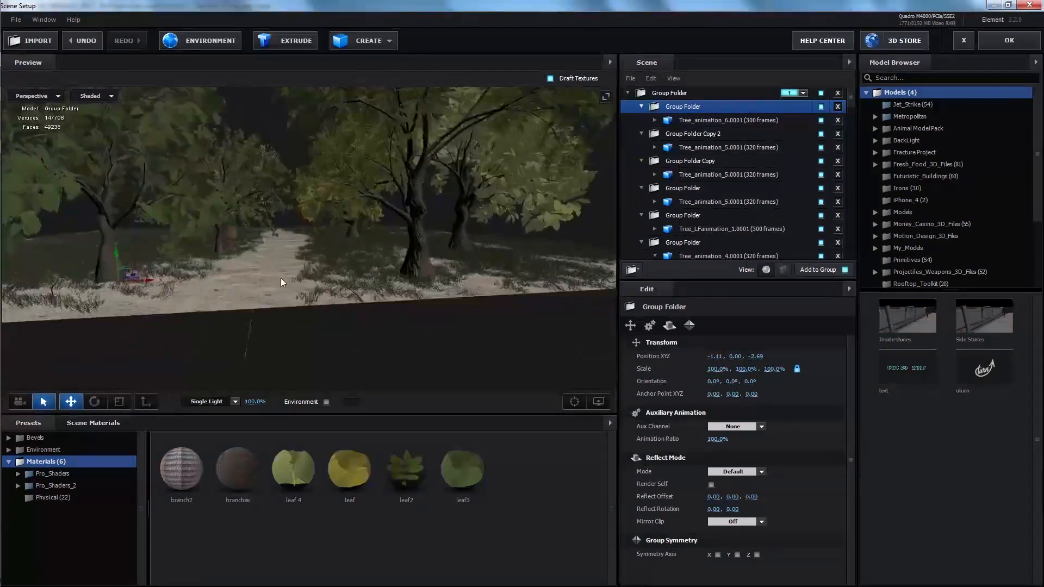
Step: Duplicate the Tree_animation_6 group folder, move the copy to about -2.35, 0.00, -0.23 and scale it to about 128%
{"action": "key", "text": "ctrl+d"}
{"action": "left_click_drag", "start_coordinate": [163, 284], "coordinate": [281, 279]}
{"action": "left_click_drag", "start_coordinate": [380, 294], "coordinate": [525, 307]}
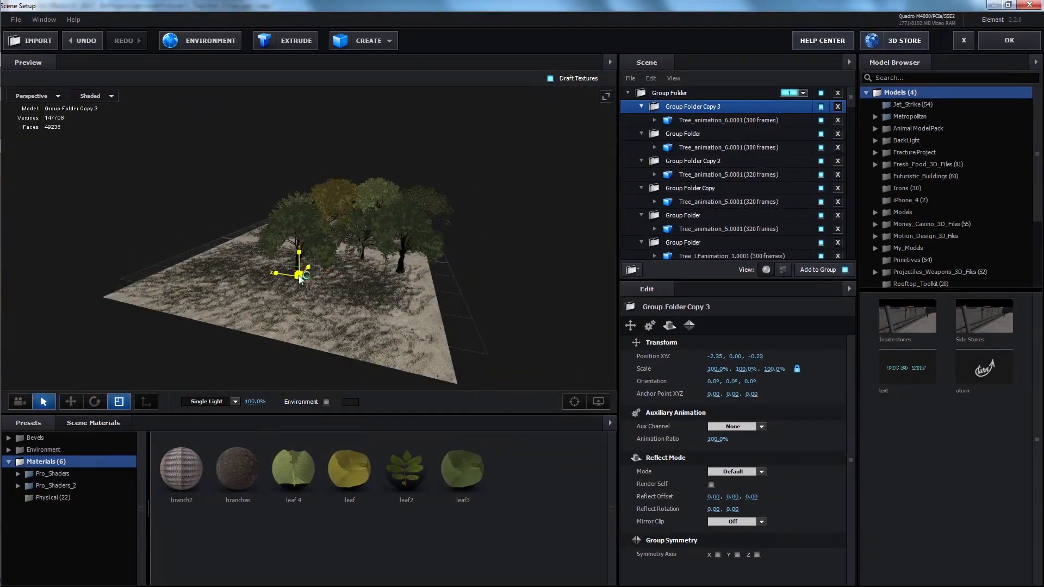
{"action": "key", "text": "e"}
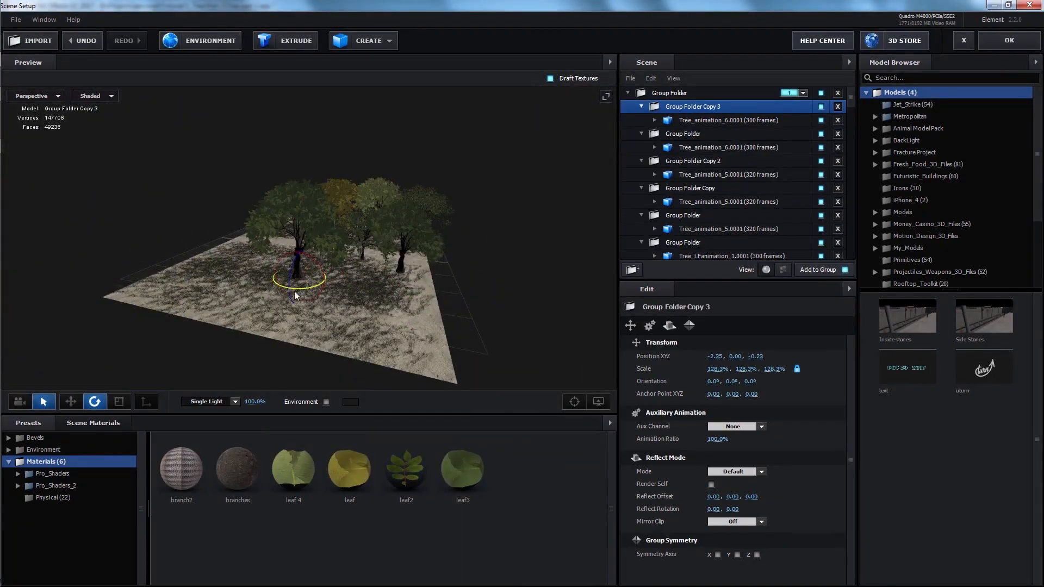
{"action": "left_click_drag", "start_coordinate": [380, 294], "coordinate": [371, 272]}
Step: Duplicate the original yellow Tree_animation_5 group folder and reposition and rotate the copy
{"action": "left_click", "coordinate": [462, 320]}
{"action": "key", "text": "w"}
{"action": "left_click", "coordinate": [688, 216]}
{"action": "key", "text": "ctrl+d"}
{"action": "left_click_drag", "start_coordinate": [266, 285], "coordinate": [334, 324]}
{"action": "key", "text": "ctrl+z"}
{"action": "key", "text": "e"}
{"action": "scroll", "coordinate": [402, 314], "scroll_direction": "up", "scroll_amount": 3}
{"action": "left_click_drag", "start_coordinate": [402, 314], "coordinate": [421, 306]}
Step: Apply the leaf 4 and leaf2 materials to the foliage of trees near the path
{"action": "left_click_drag", "start_coordinate": [293, 468], "coordinate": [398, 255]}
{"action": "left_click_drag", "start_coordinate": [429, 262], "coordinate": [481, 273]}
{"action": "left_click_drag", "start_coordinate": [424, 466], "coordinate": [349, 243]}
{"action": "left_click_drag", "start_coordinate": [405, 282], "coordinate": [462, 305]}
{"action": "scroll", "coordinate": [448, 272], "scroll_direction": "up", "scroll_amount": 5}
{"action": "scroll", "coordinate": [449, 273], "scroll_direction": "down", "scroll_amount": 5}
Step: Search the model library for "rock" and add the rock_01 model to the scene
{"action": "left_click", "coordinate": [946, 78]}
{"action": "type", "text": "ro"}
{"action": "left_click", "coordinate": [918, 322]}
Step: Move rock_01 toward the trees on the left of the path and scale it to about 52.9%
{"action": "left_click_drag", "start_coordinate": [490, 312], "coordinate": [259, 303]}
{"action": "key", "text": "w"}
{"action": "scroll", "coordinate": [412, 338], "scroll_direction": "down", "scroll_amount": 5}
{"action": "scroll", "coordinate": [385, 237], "scroll_direction": "up", "scroll_amount": 5}
{"action": "scroll", "coordinate": [466, 260], "scroll_direction": "up", "scroll_amount": 3}
{"action": "key", "text": "r"}
{"action": "left_click_drag", "start_coordinate": [229, 299], "coordinate": [307, 242]}
Step: Rotate rock_01 to about 305.7° on Y and place it behind a tree at about -4.04, 0.00, -0.62
{"action": "key", "text": "e"}
{"action": "key", "text": "w"}
{"action": "left_click_drag", "start_coordinate": [435, 237], "coordinate": [370, 230]}
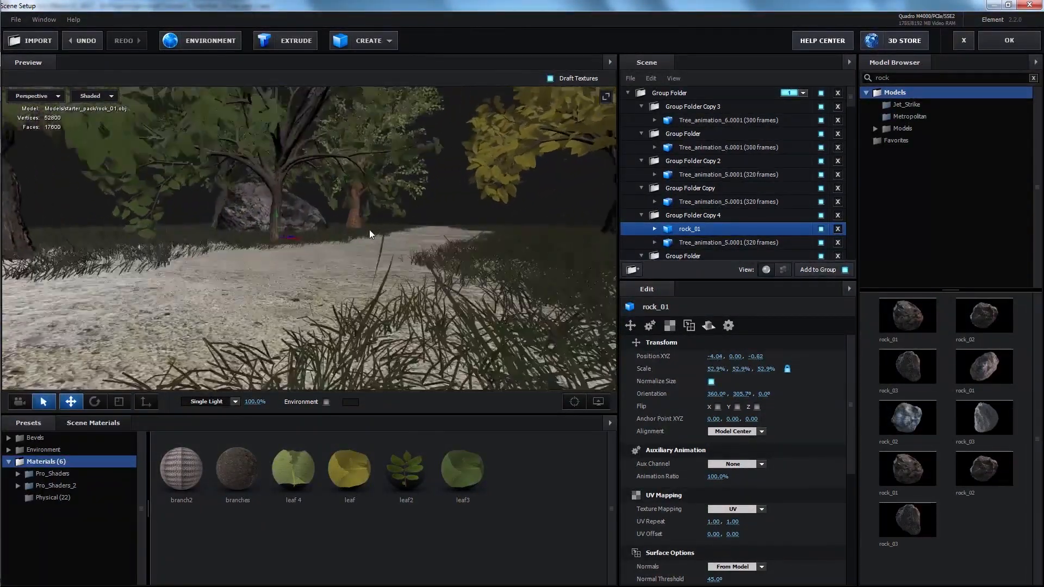
{"action": "left_click_drag", "start_coordinate": [306, 243], "coordinate": [295, 244]}
Step: Place a second rock_01 beside the path at about -2.03, 0.00, -1.92, scaled to about 19.6% and rotated to about 35.4° on Y
{"action": "left_click_drag", "start_coordinate": [365, 267], "coordinate": [479, 308]}
{"action": "key", "text": "r"}
{"action": "left_click_drag", "start_coordinate": [454, 246], "coordinate": [376, 325]}
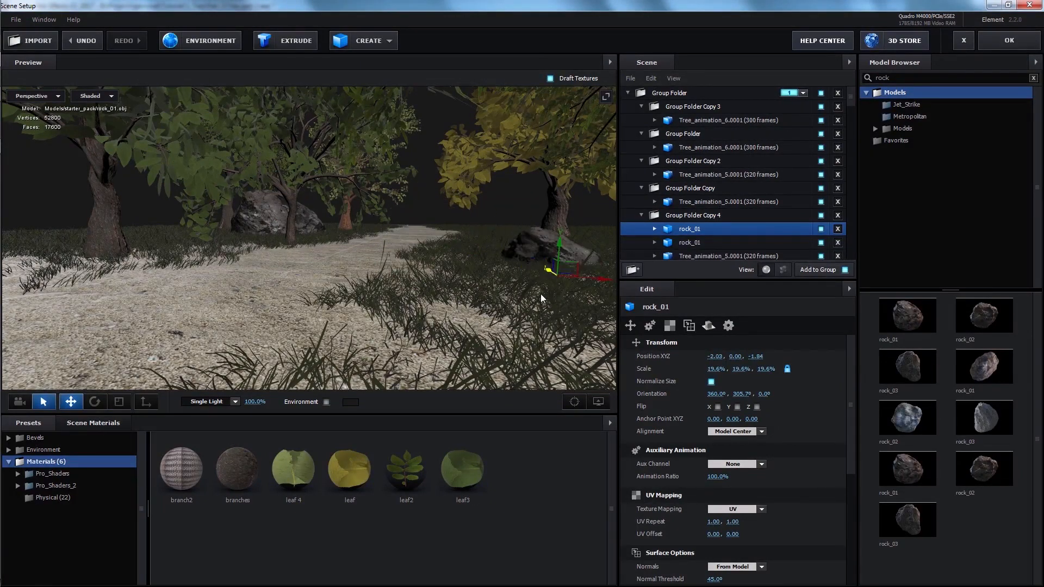
{"action": "key", "text": "e"}
{"action": "left_click_drag", "start_coordinate": [541, 298], "coordinate": [483, 291]}
{"action": "scroll", "coordinate": [400, 279], "scroll_direction": "down", "scroll_amount": 5}
{"action": "left_click_drag", "start_coordinate": [400, 280], "coordinate": [478, 277]}
Step: Import the still model Tree 8.obj with its alignment forced to Bottom
{"action": "left_click", "coordinate": [19, 21]}
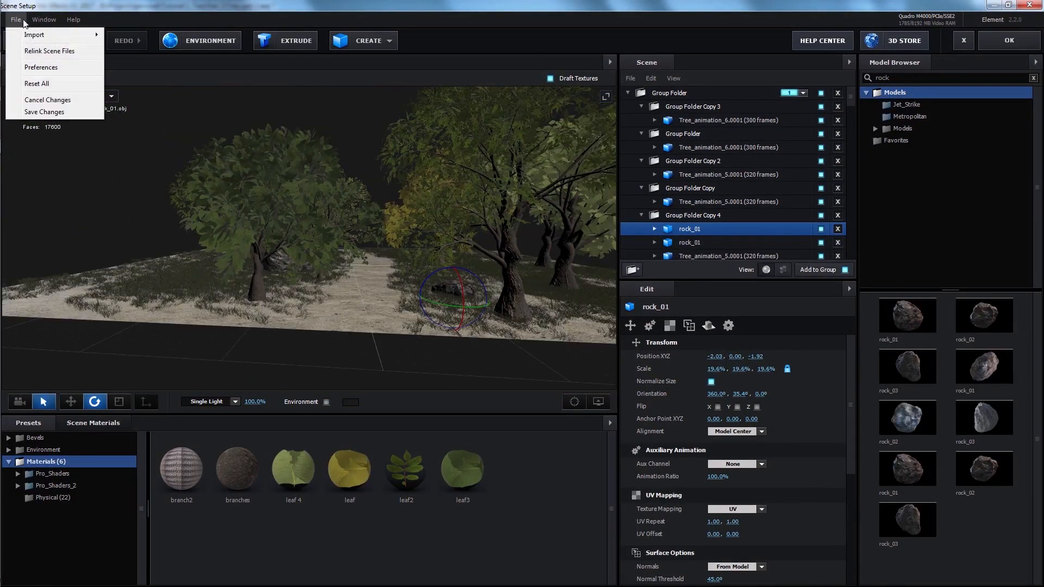
{"action": "left_click", "coordinate": [130, 34]}
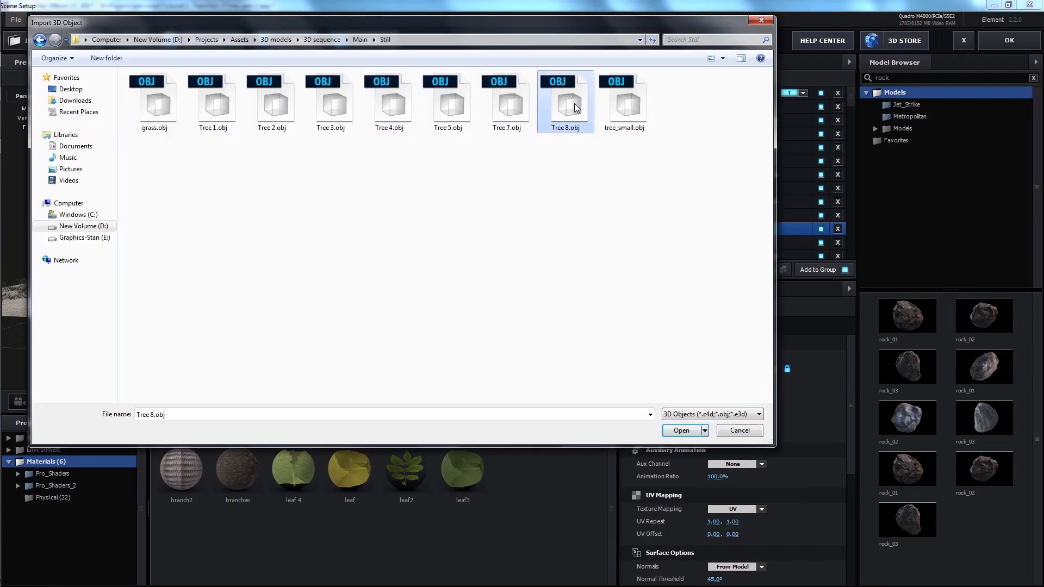
{"action": "left_click", "coordinate": [687, 433]}
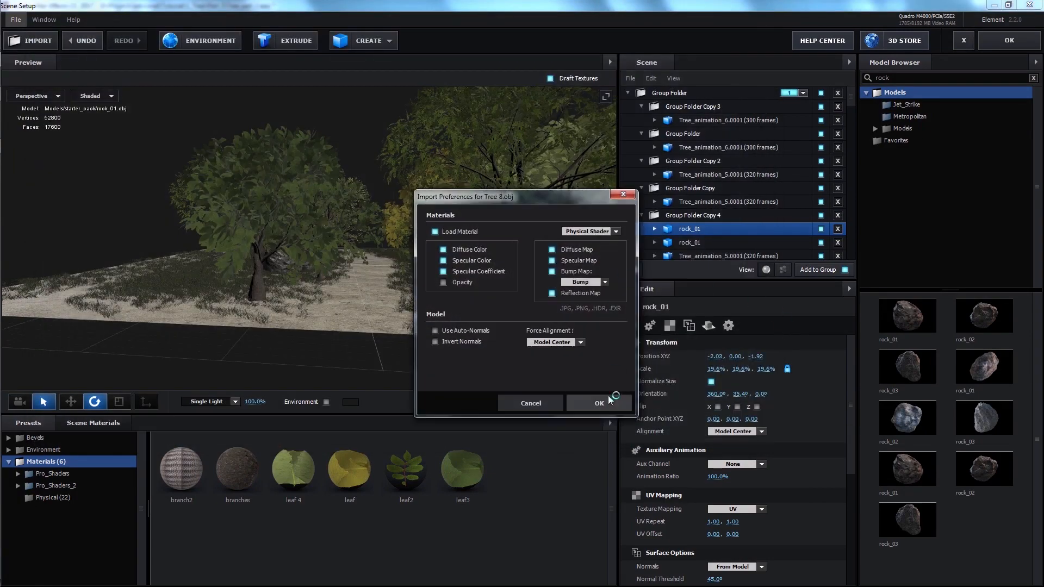
{"action": "left_click", "coordinate": [580, 343]}
{"action": "left_click", "coordinate": [579, 382]}
{"action": "left_click", "coordinate": [598, 404]}
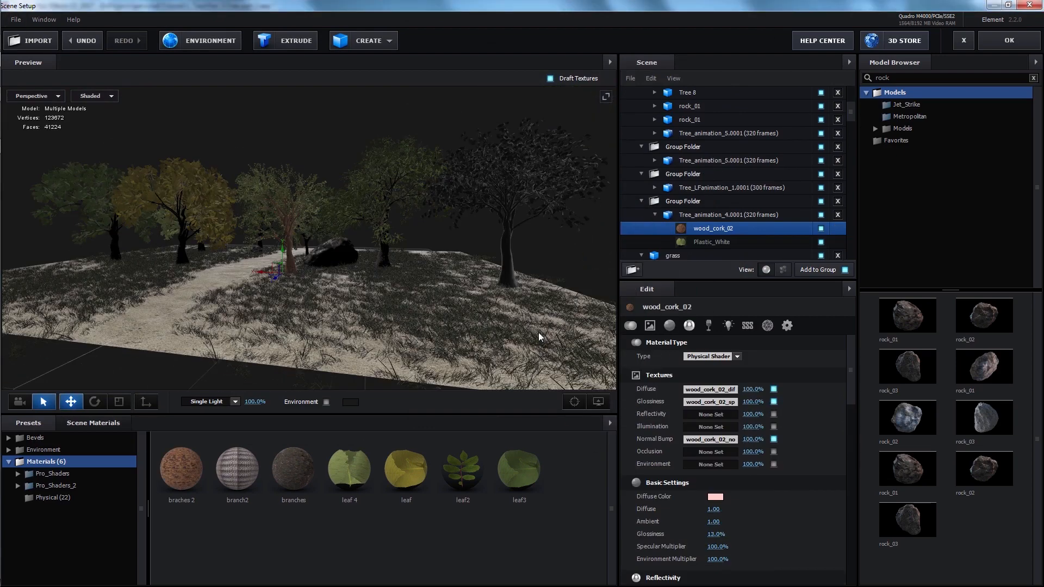
Step: Apply the braches 2 material to Tree 8's trunk and the leaf2 material to its foliage
{"action": "left_click_drag", "start_coordinate": [426, 321], "coordinate": [448, 339]}
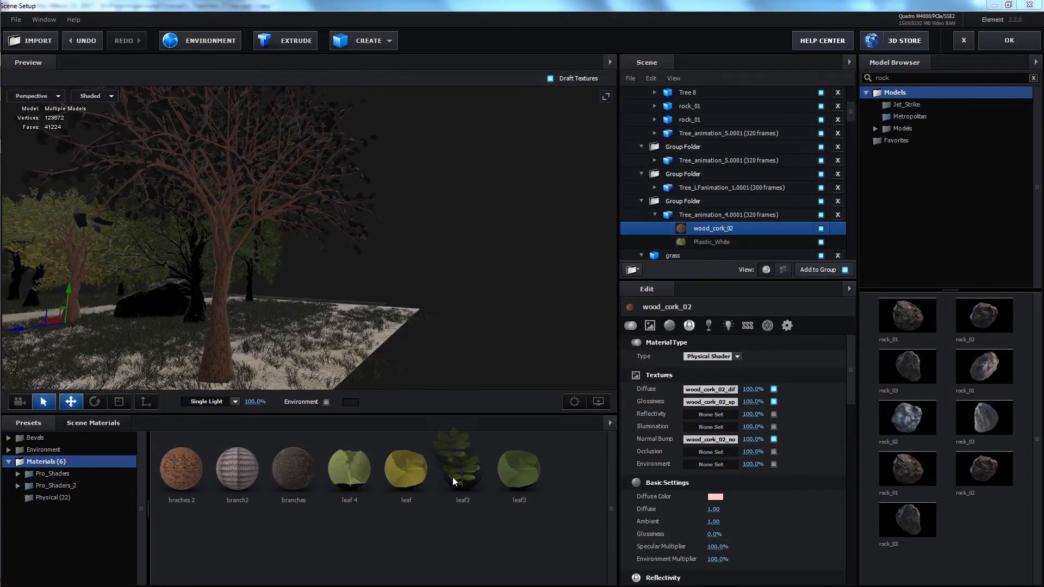
{"action": "left_click_drag", "start_coordinate": [454, 474], "coordinate": [351, 248]}
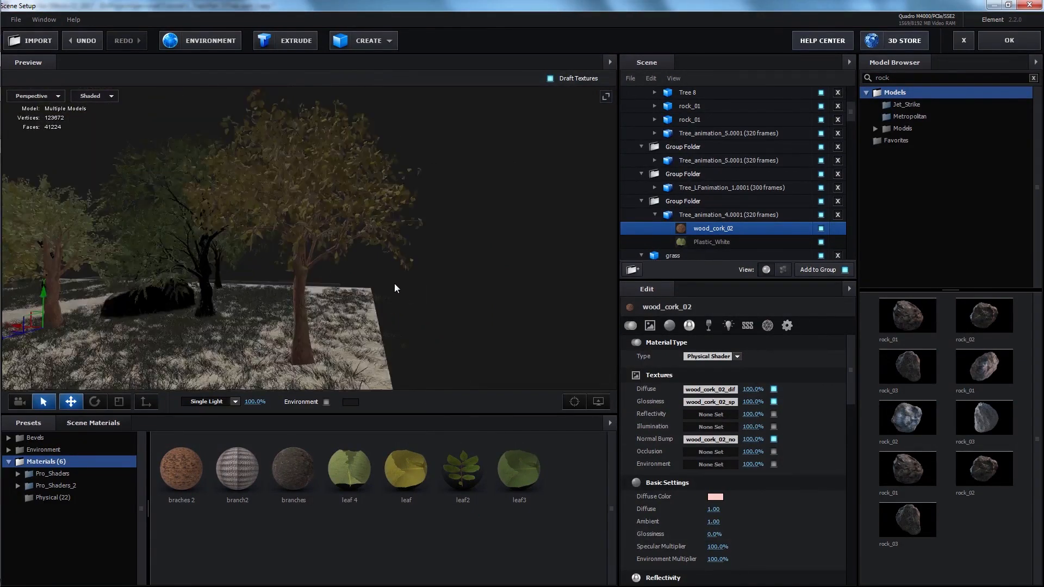
Step: Scale Tree 8 up to about 137.3% and move it to about -1.66, -0.01, 1.84 on the plane
{"action": "left_click_drag", "start_coordinate": [395, 284], "coordinate": [418, 285]}
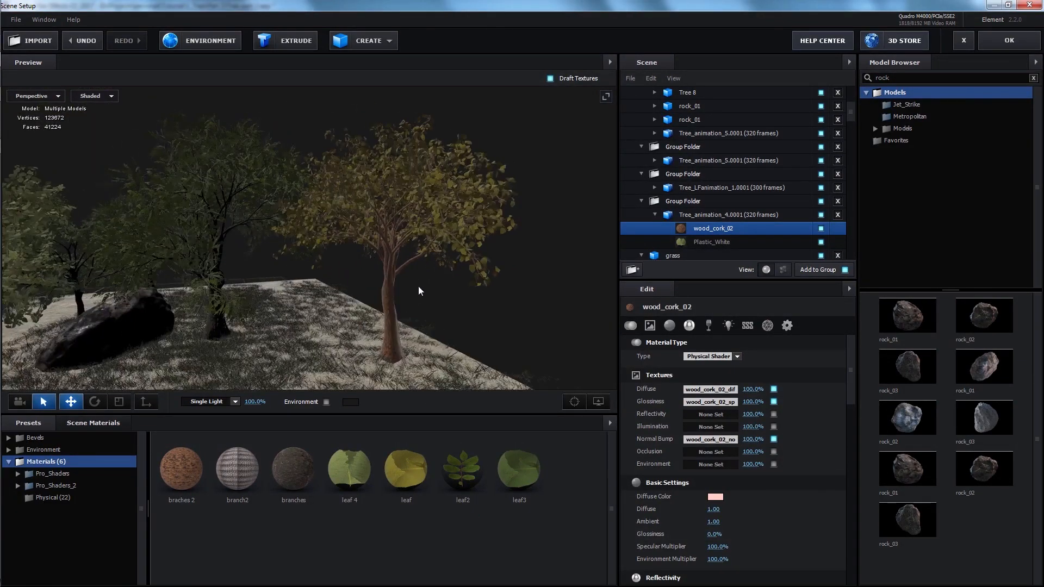
{"action": "left_click", "coordinate": [704, 216]}
{"action": "left_click", "coordinate": [385, 316]}
{"action": "scroll", "coordinate": [648, 138], "scroll_direction": "up", "scroll_amount": 2}
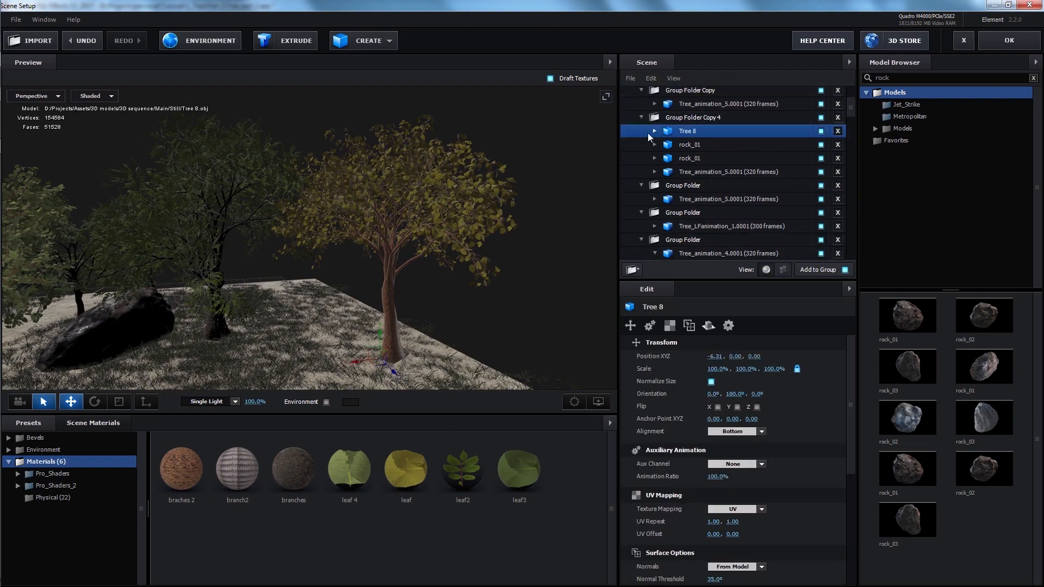
{"action": "scroll", "coordinate": [401, 280], "scroll_direction": "down", "scroll_amount": 3}
{"action": "left_click_drag", "start_coordinate": [400, 282], "coordinate": [456, 299]}
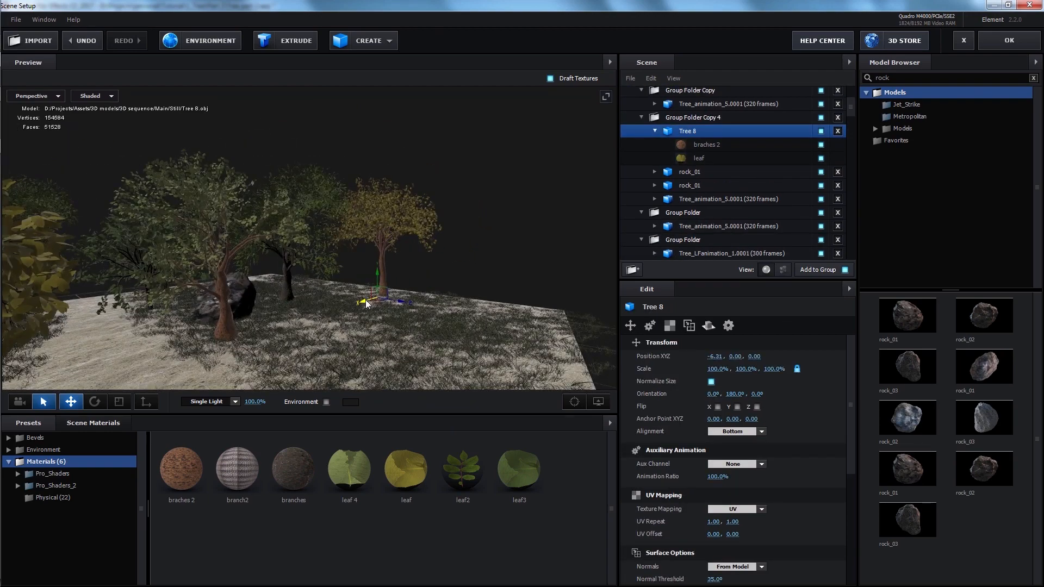
{"action": "left_click_drag", "start_coordinate": [365, 303], "coordinate": [305, 348]}
{"action": "left_click_drag", "start_coordinate": [289, 305], "coordinate": [266, 350]}
{"action": "left_click_drag", "start_coordinate": [276, 358], "coordinate": [326, 351]}
{"action": "key", "text": "r"}
{"action": "key", "text": "w"}
{"action": "left_click_drag", "start_coordinate": [259, 330], "coordinate": [351, 350]}
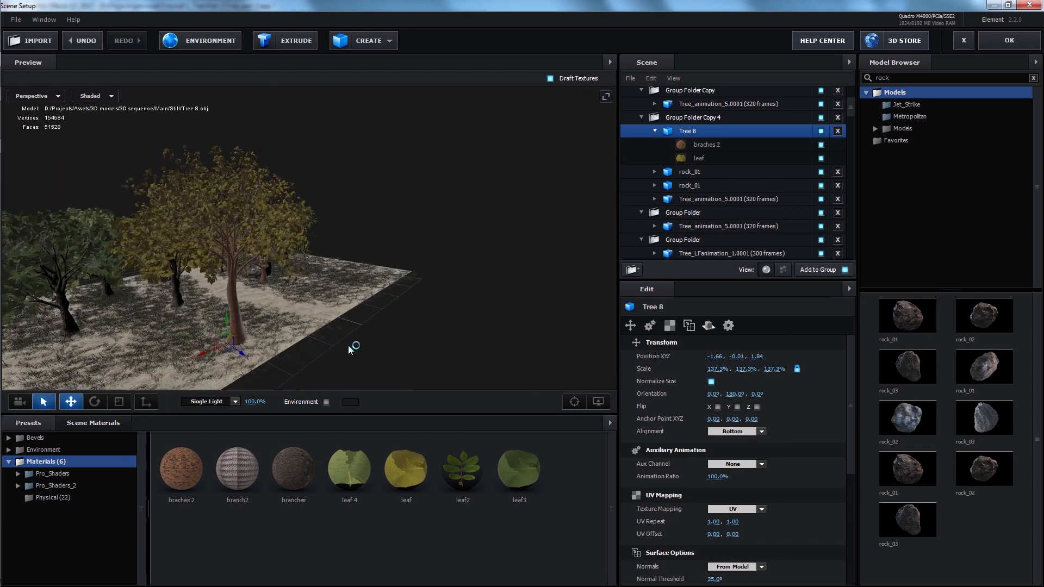
Step: Duplicate Tree 8, place the copy at about -6.30, -0.01, -0.24, and accept the scene changes
{"action": "scroll", "coordinate": [359, 349], "scroll_direction": "down", "scroll_amount": 5}
{"action": "middle_click_drag", "start_coordinate": [370, 349], "coordinate": [426, 347]}
{"action": "left_click_drag", "start_coordinate": [427, 348], "coordinate": [368, 296]}
{"action": "key", "text": "ctrl+d"}
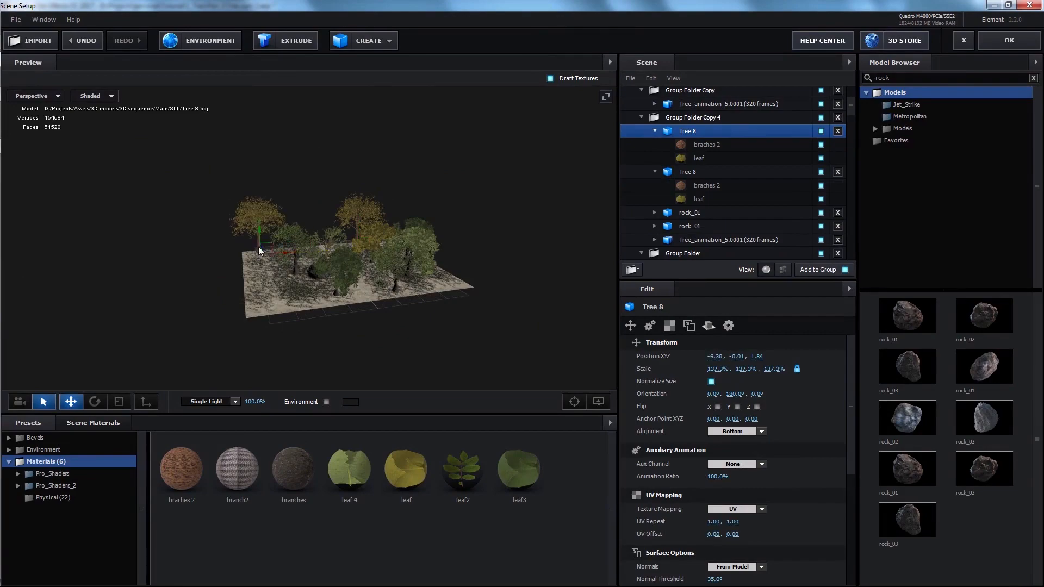
{"action": "left_click_drag", "start_coordinate": [266, 272], "coordinate": [304, 288]}
{"action": "left_click_drag", "start_coordinate": [194, 276], "coordinate": [218, 298]}
{"action": "left_click_drag", "start_coordinate": [239, 302], "coordinate": [288, 271]}
{"action": "scroll", "coordinate": [293, 271], "scroll_direction": "up", "scroll_amount": 5}
{"action": "middle_click_drag", "start_coordinate": [304, 272], "coordinate": [351, 279]}
{"action": "scroll", "coordinate": [434, 333], "scroll_direction": "up", "scroll_amount": 4}
{"action": "left_click_drag", "start_coordinate": [352, 280], "coordinate": [425, 340]}
{"action": "left_click", "coordinate": [1010, 39]}
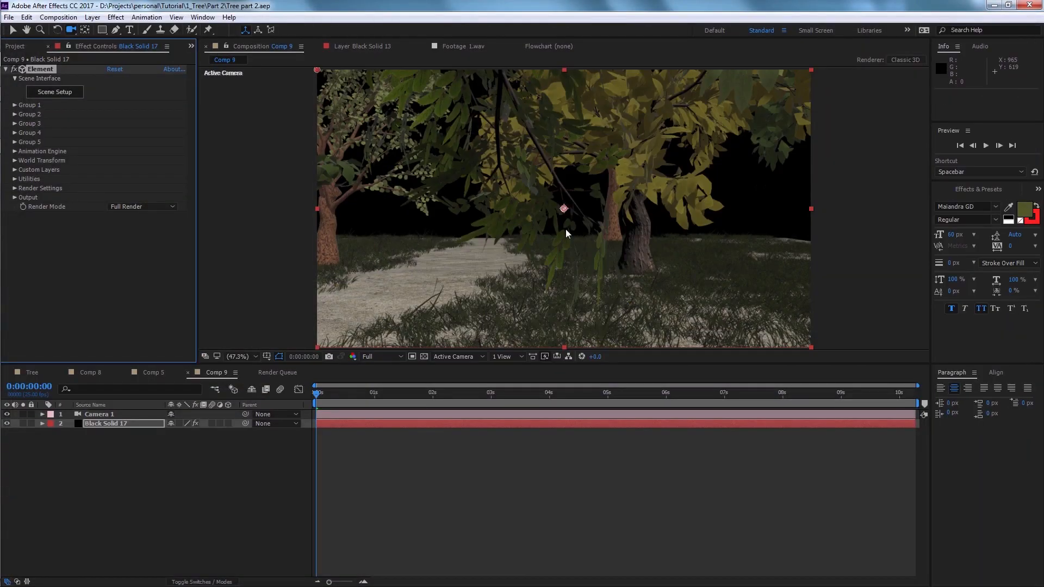
Step: Reposition Camera 1 to about 964.1, 460.4, -1052.0 so it looks along the sandy path between the trees
{"action": "right_click_drag", "start_coordinate": [566, 229], "coordinate": [553, 283]}
{"action": "middle_click_drag", "start_coordinate": [553, 282], "coordinate": [614, 249]}
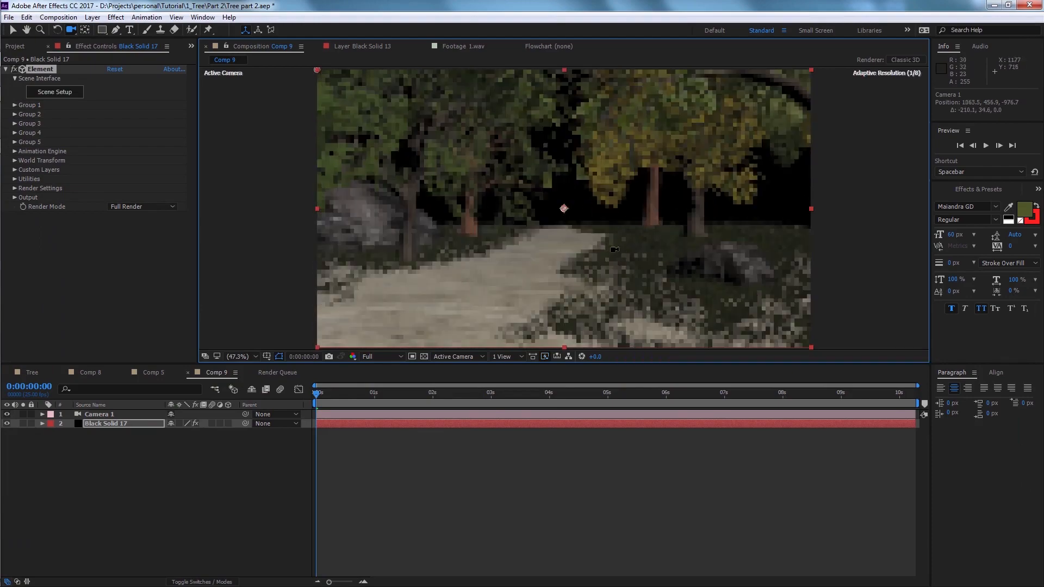
{"action": "left_click_drag", "start_coordinate": [581, 238], "coordinate": [636, 236]}
{"action": "right_click_drag", "start_coordinate": [637, 237], "coordinate": [611, 308]}
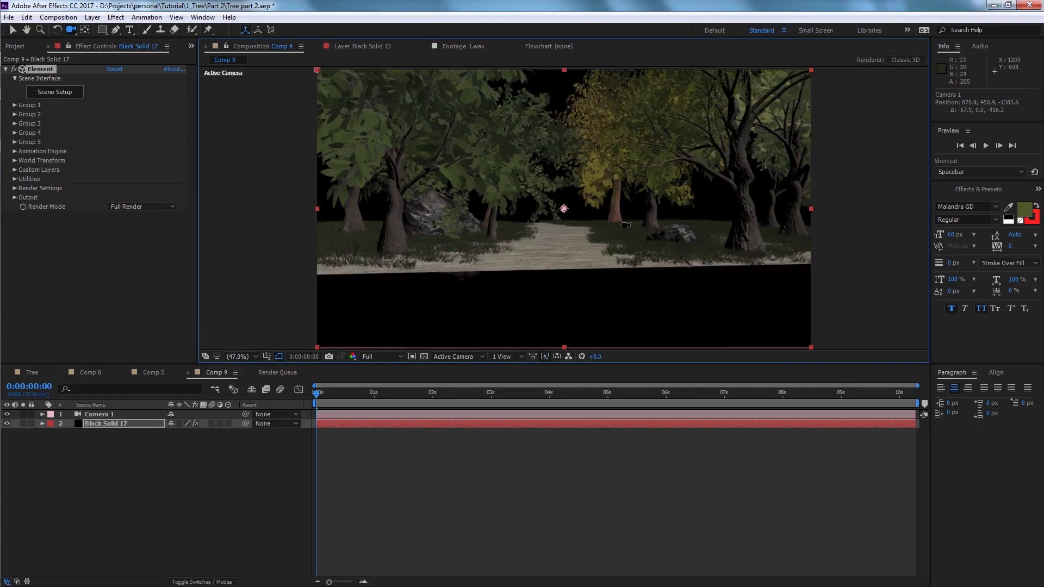
{"action": "left_click_drag", "start_coordinate": [618, 213], "coordinate": [495, 238]}
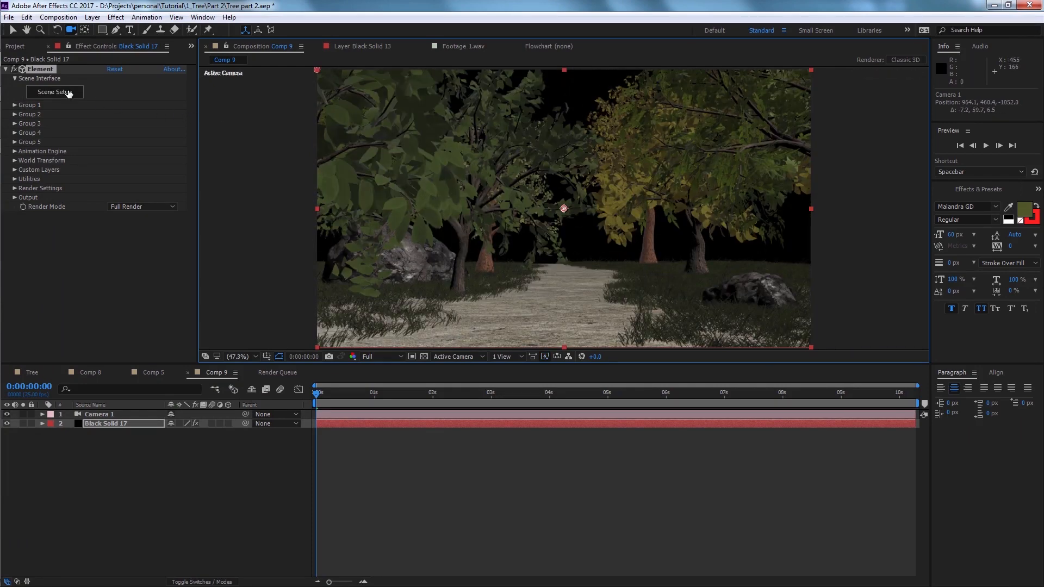
Step: Import the still model Tree 7.obj into the Element scene with its alignment forced to Bottom
{"action": "left_click", "coordinate": [69, 93]}
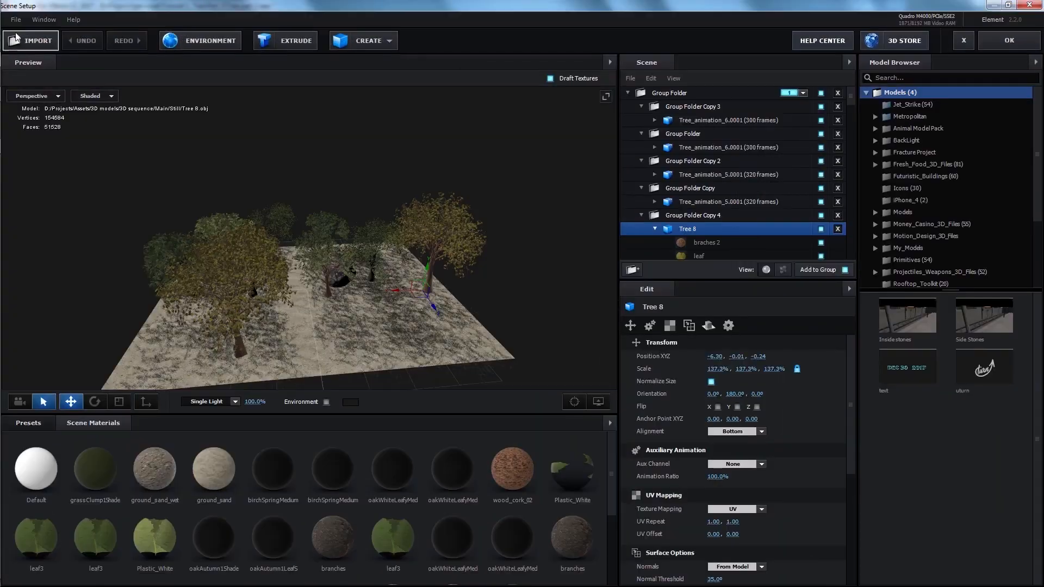
{"action": "left_click", "coordinate": [16, 20]}
{"action": "mouse_move", "coordinate": [84, 39]}
{"action": "left_click", "coordinate": [134, 34]}
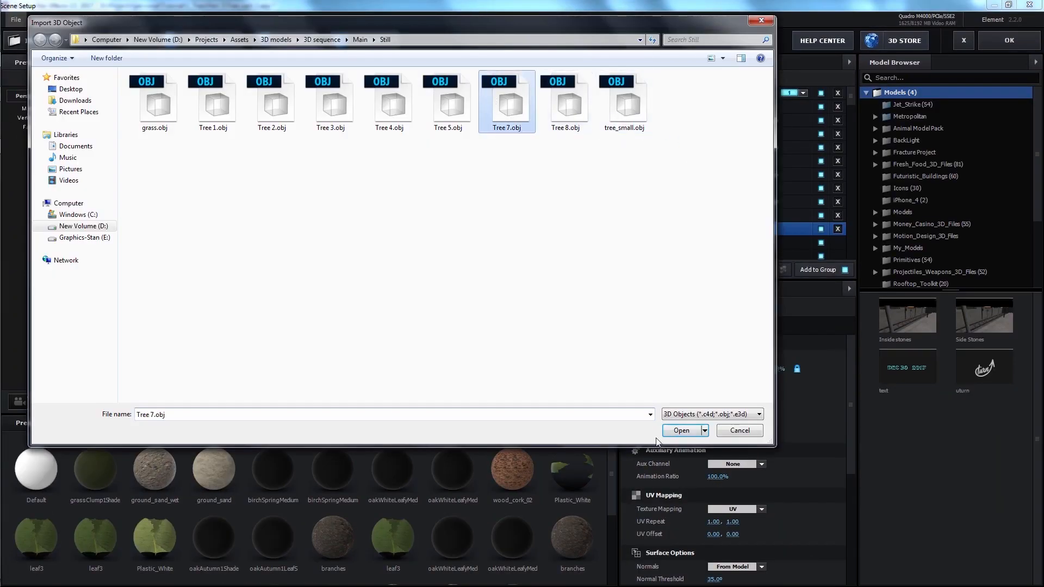
{"action": "left_click", "coordinate": [675, 432]}
{"action": "left_click", "coordinate": [541, 343]}
{"action": "left_click", "coordinate": [570, 382]}
{"action": "left_click", "coordinate": [598, 403]}
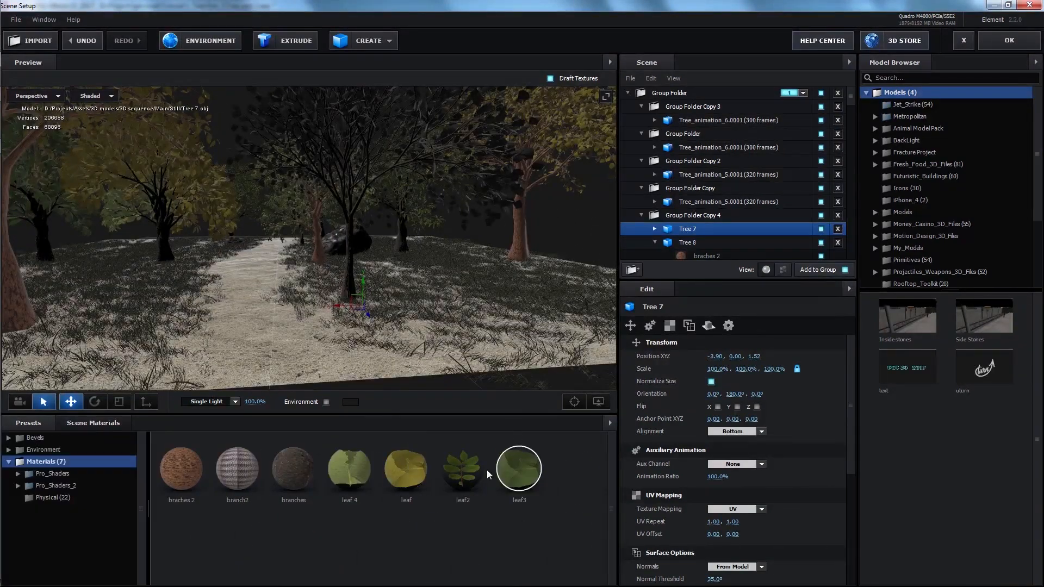
Step: Place a Tree 7 copy at about -5.18, 0.00, 1.77, rotated to about 348.6° on Y and scaled to about 133.3%
{"action": "key", "text": "e"}
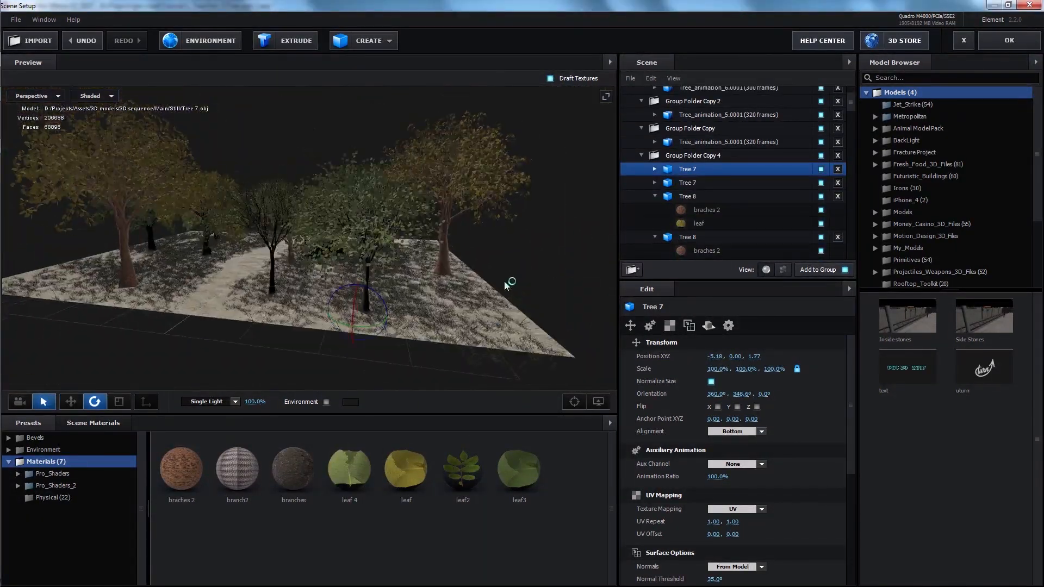
{"action": "key", "text": "r"}
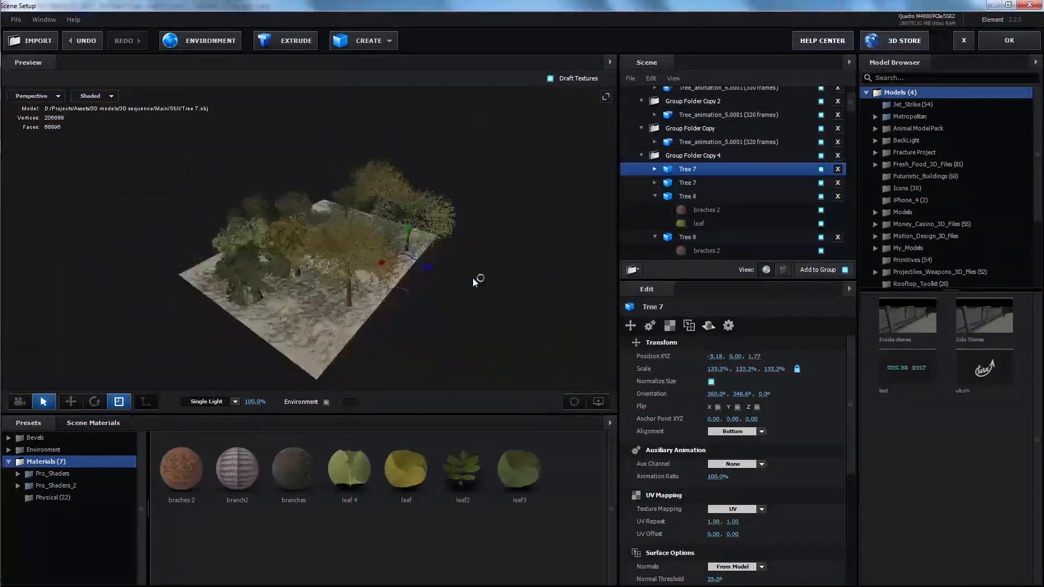
Step: Add a third Tree 7 at about -0.40, 0.00, 1.28 and accept the scene changes
{"action": "key", "text": "w"}
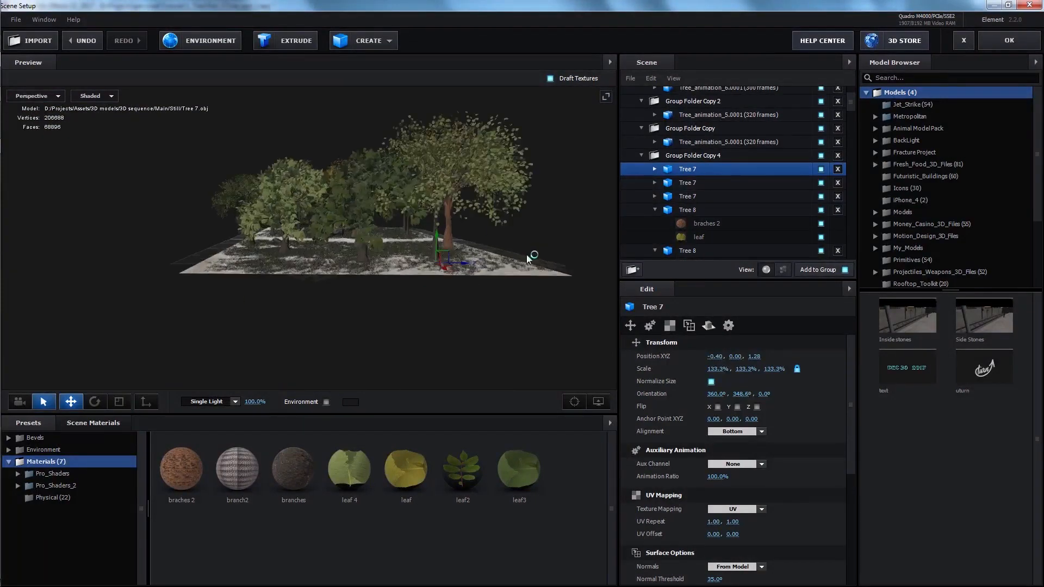
{"action": "left_click_drag", "start_coordinate": [526, 259], "coordinate": [600, 295]}
{"action": "scroll", "coordinate": [600, 295], "scroll_direction": "up", "scroll_amount": 5}
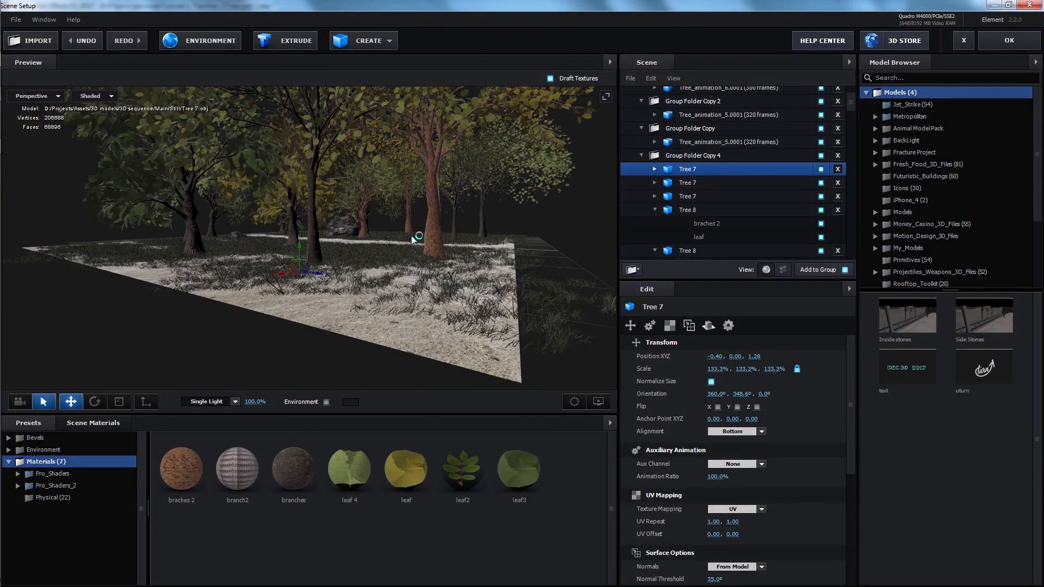
{"action": "scroll", "coordinate": [411, 239], "scroll_direction": "down", "scroll_amount": 5}
{"action": "left_click_drag", "start_coordinate": [412, 239], "coordinate": [457, 301]}
{"action": "scroll", "coordinate": [457, 300], "scroll_direction": "up", "scroll_amount": 5}
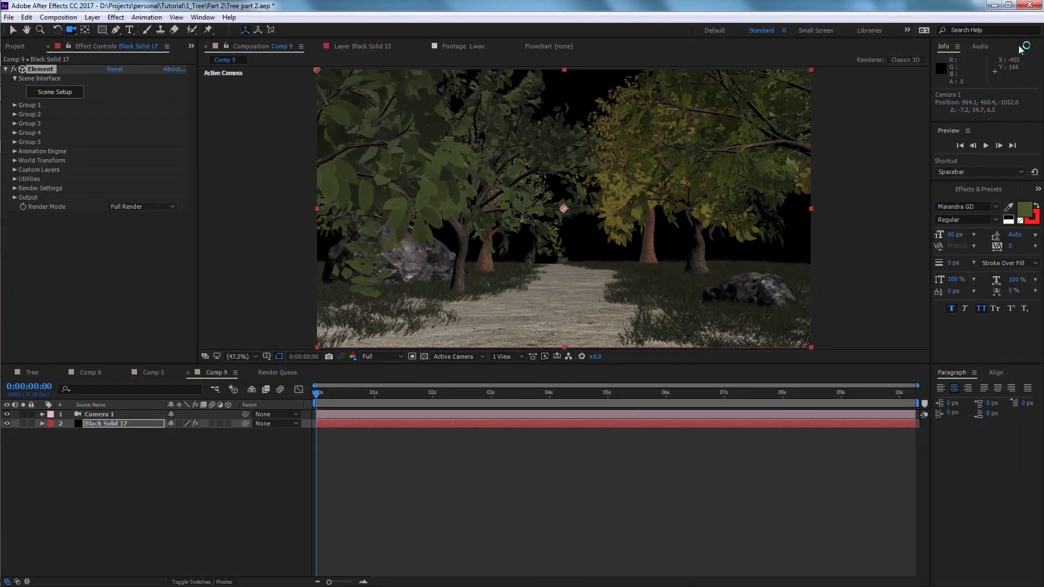
Step: Pull Camera 1 back to about 951.9, 482.9, -1272.5, save the project, and adjust the camera's orbit
{"action": "right_click_drag", "start_coordinate": [579, 226], "coordinate": [614, 223]}
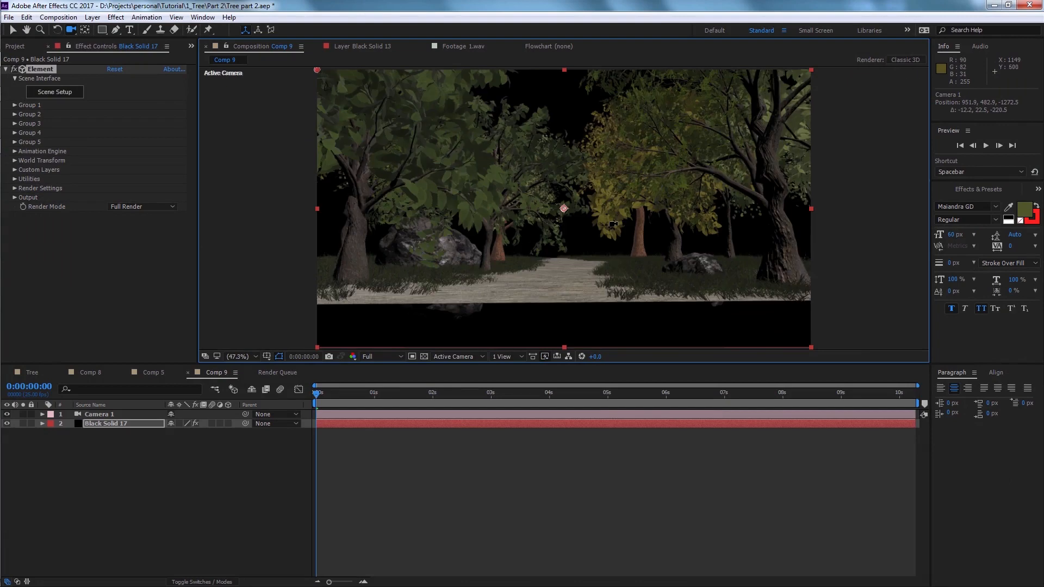
{"action": "key", "text": "ctrl+s"}
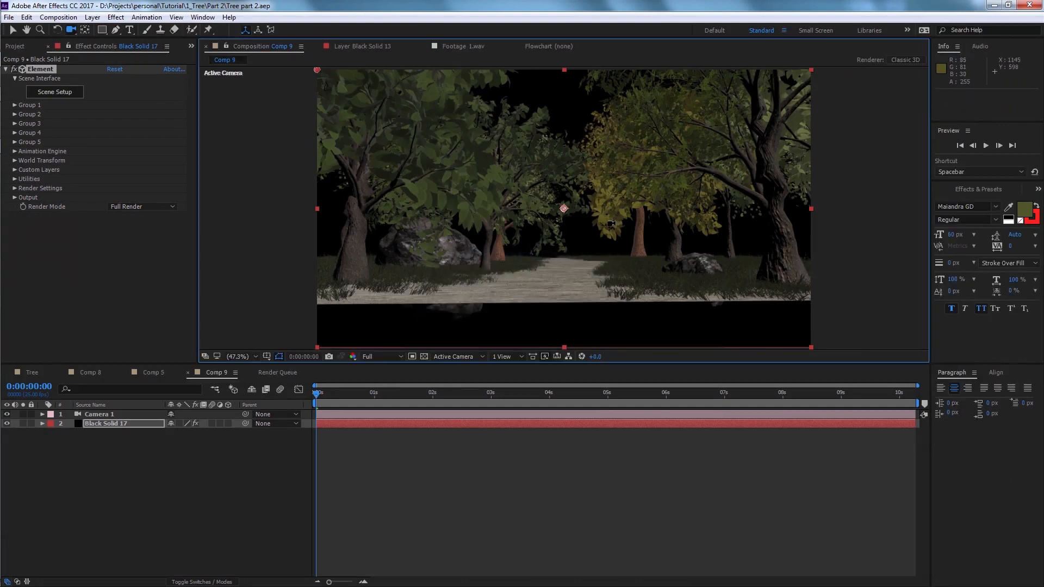
{"action": "left_click_drag", "start_coordinate": [552, 237], "coordinate": [591, 294]}
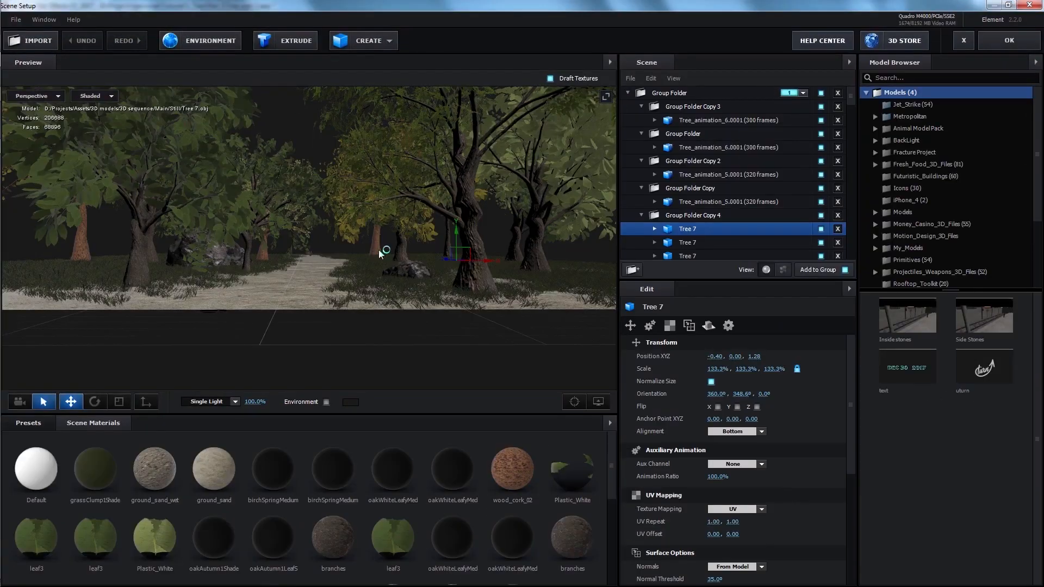
Step: Set the diffuse color of Tree 8's braches 2 material to 937C77 and its glossiness to 0.0%, and accept the scene changes
{"action": "scroll", "coordinate": [706, 217], "scroll_direction": "down", "scroll_amount": 5}
{"action": "left_click", "coordinate": [706, 192]}
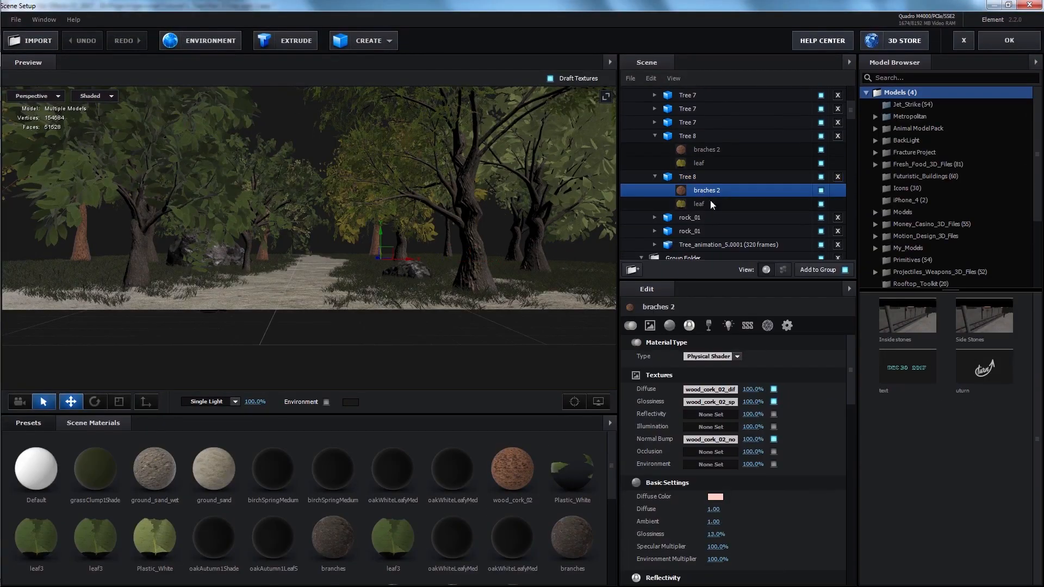
{"action": "left_click", "coordinate": [715, 496]}
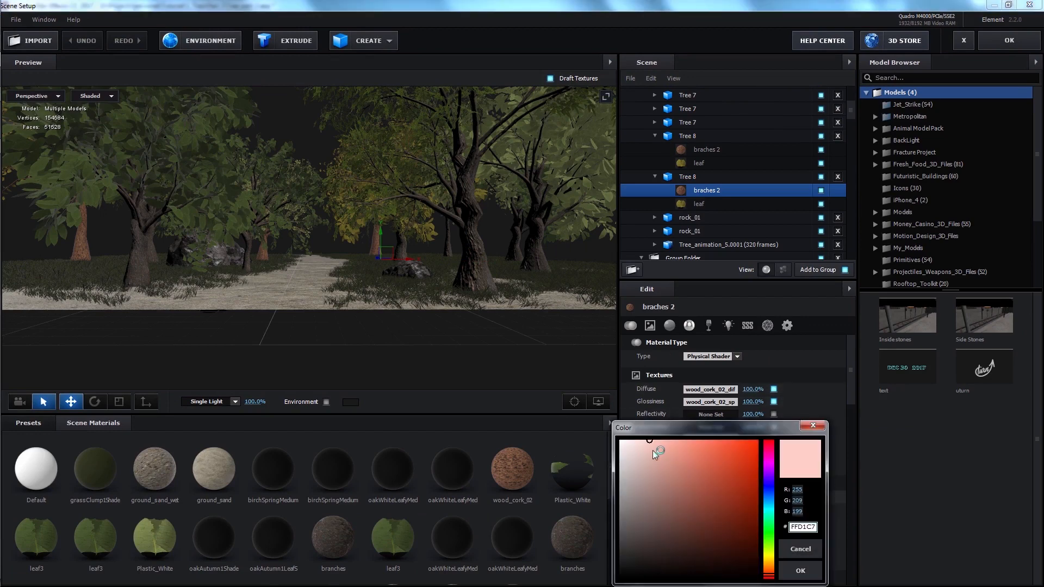
{"action": "left_click_drag", "start_coordinate": [652, 451], "coordinate": [645, 498]}
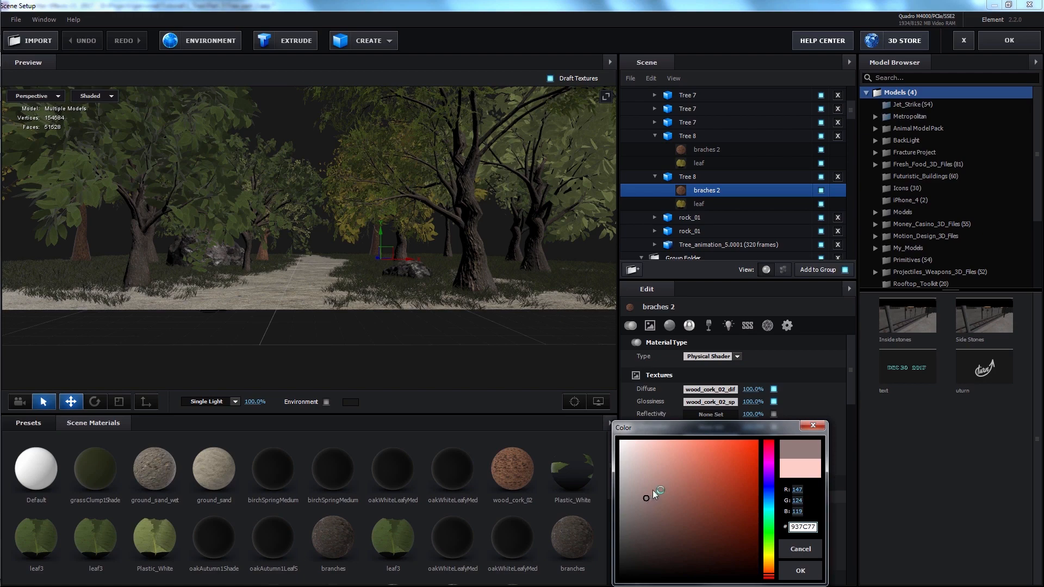
{"action": "left_click", "coordinate": [800, 571]}
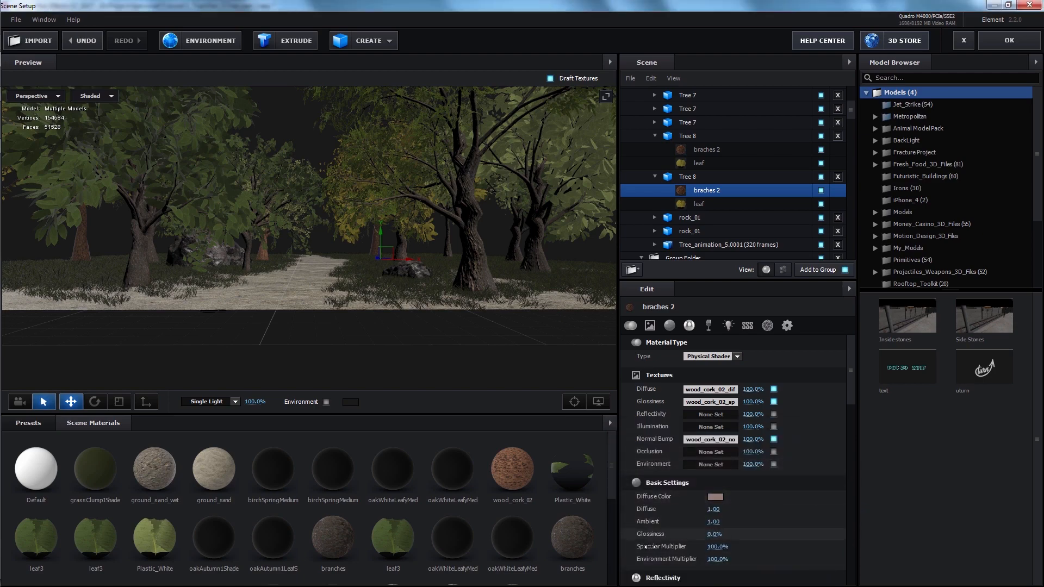
{"action": "left_click", "coordinate": [1008, 45]}
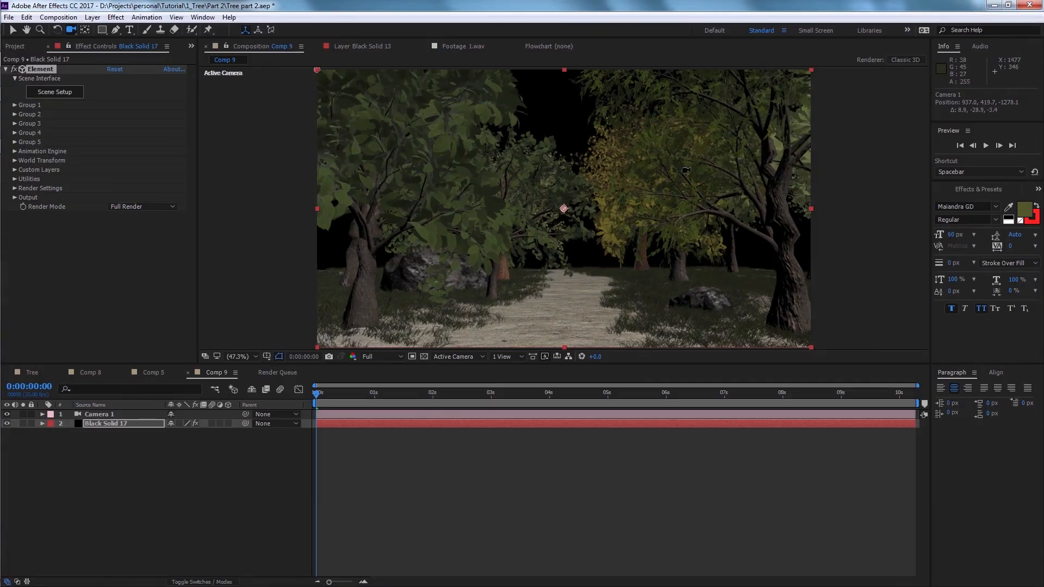
Step: Save the project and play a preview of the forest animation in Comp 9
{"action": "key", "text": "ctrl+s"}
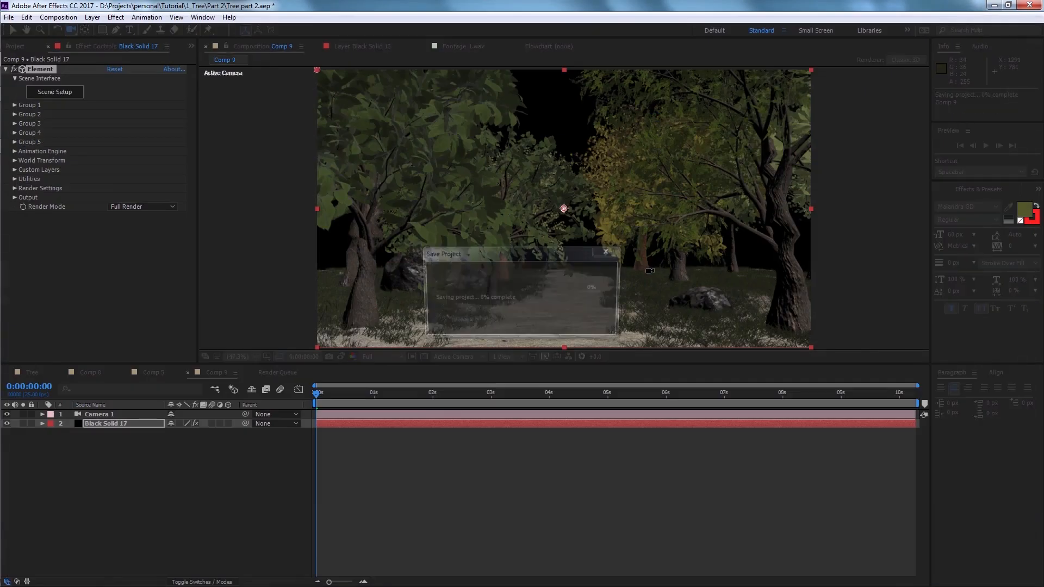
{"action": "key", "text": "space"}
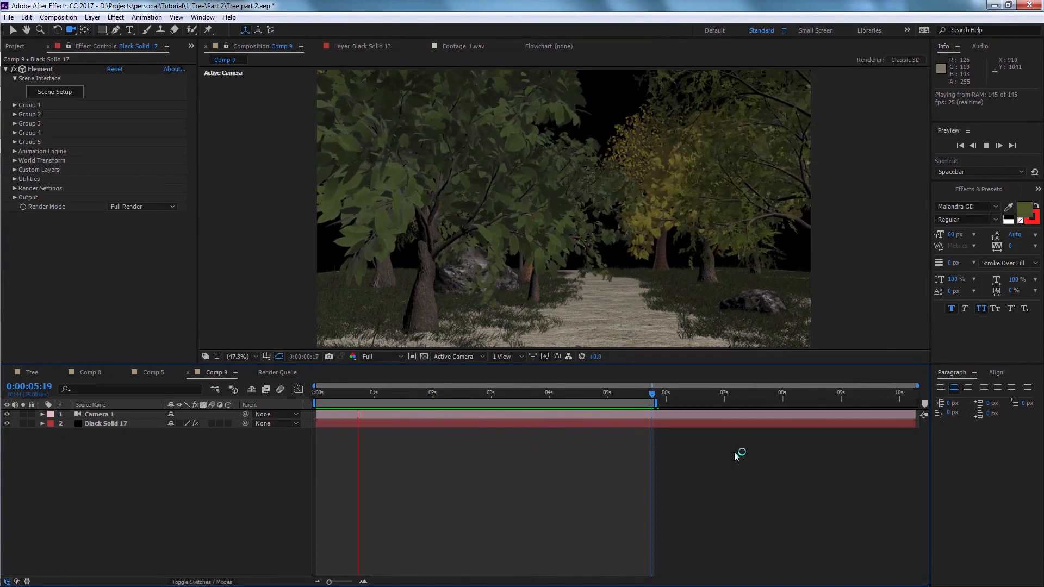
{"action": "key", "text": "space"}
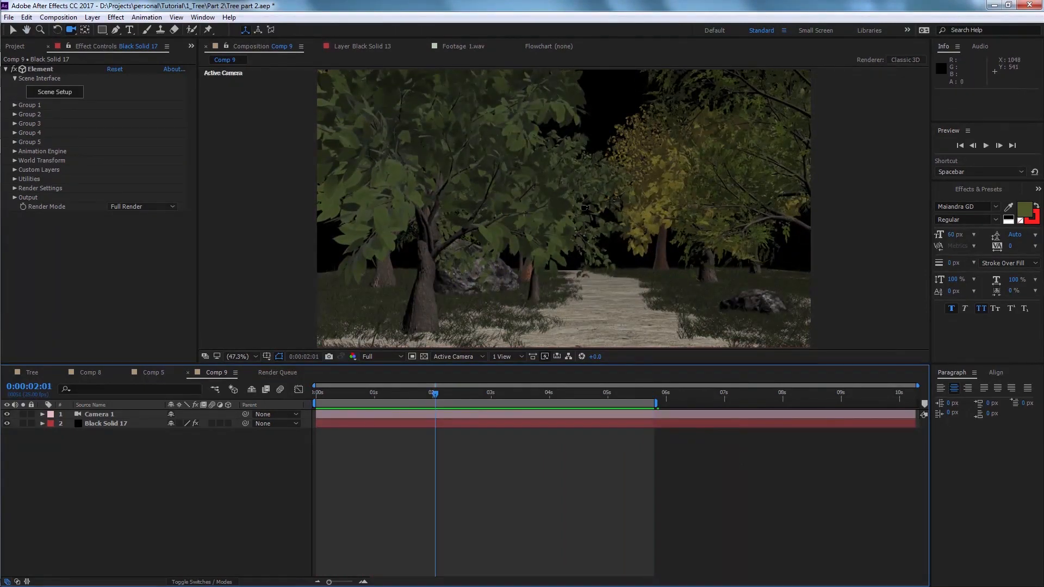
Step: In Black Solid 17's Element scene, move the group folder holding Tree_LFanimation_1.0001 sideways toward the sandy path
{"action": "left_click", "coordinate": [115, 426]}
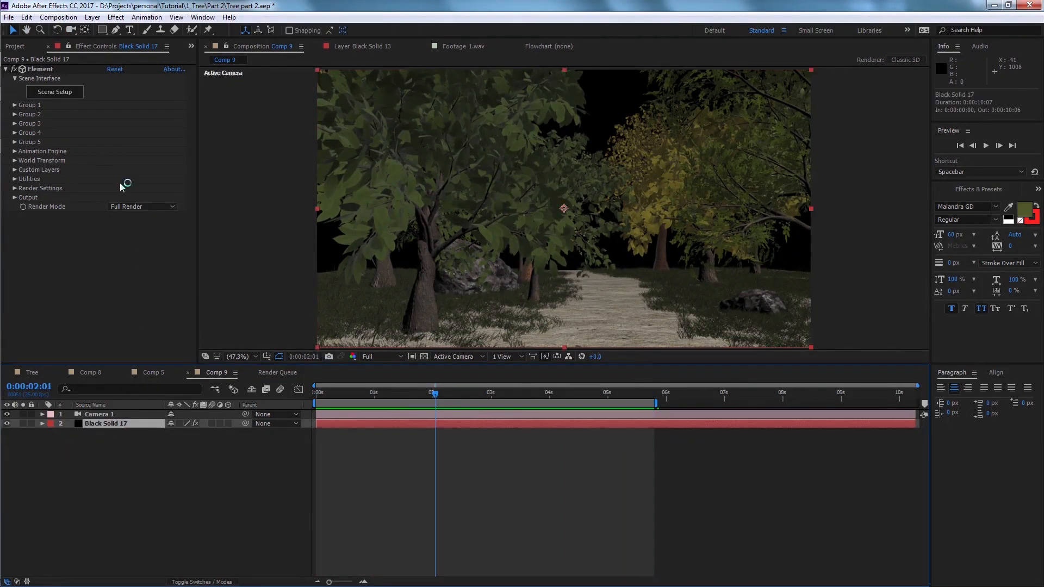
{"action": "left_click", "coordinate": [55, 92]}
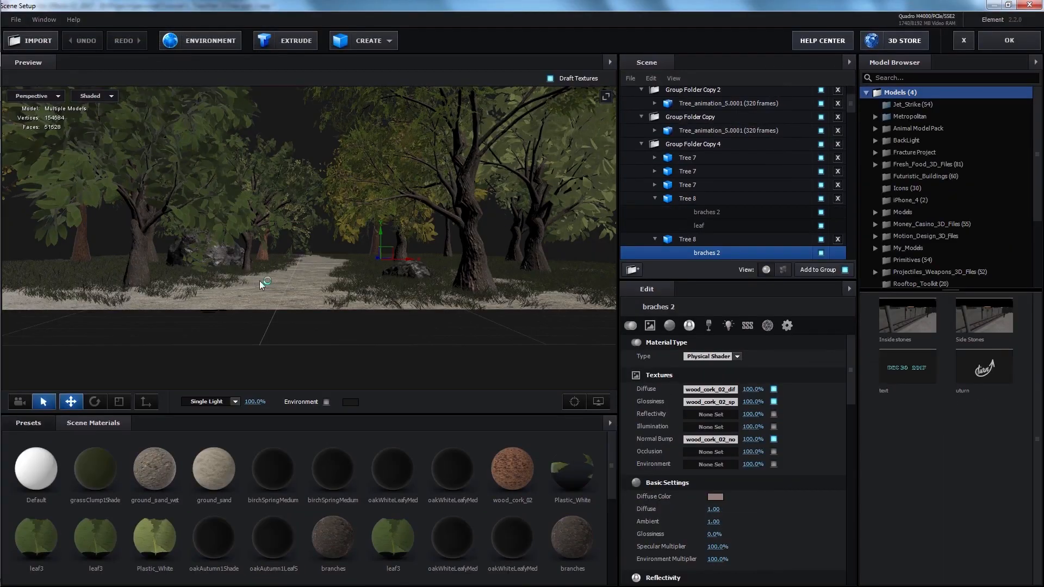
{"action": "left_click_drag", "start_coordinate": [255, 282], "coordinate": [256, 268]}
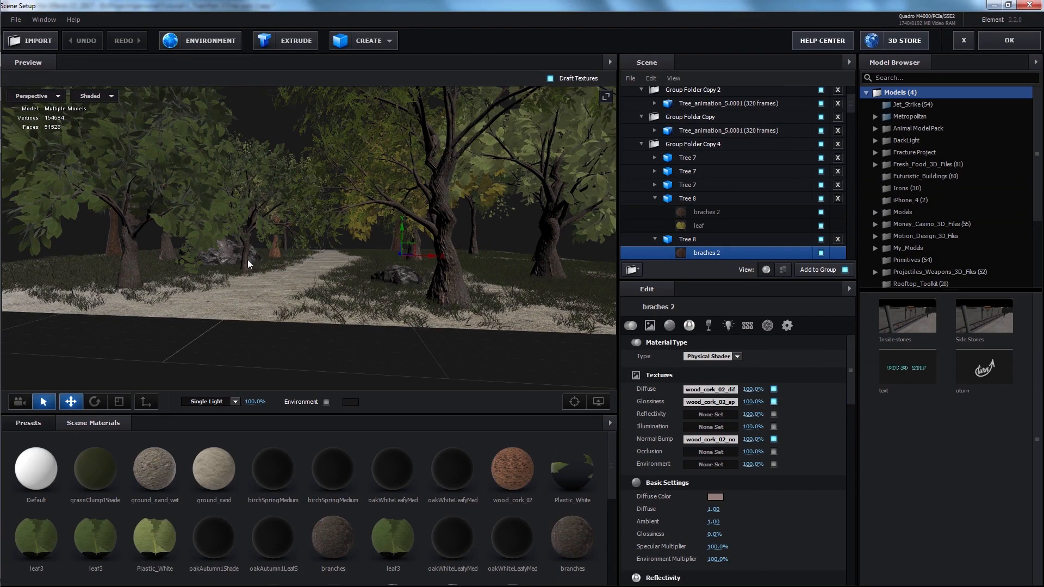
{"action": "left_click", "coordinate": [247, 259]}
{"action": "left_click", "coordinate": [671, 239]}
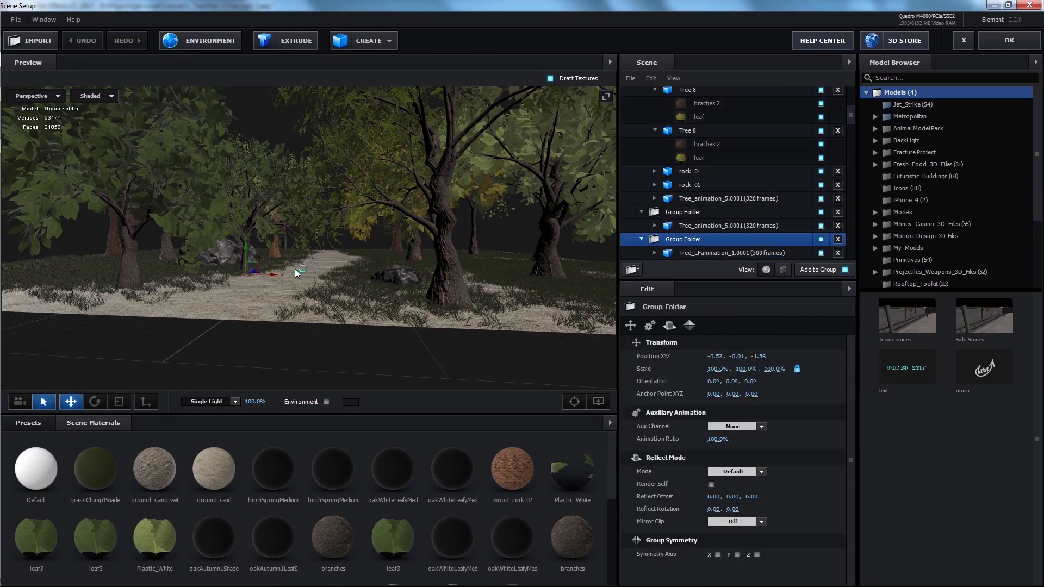
{"action": "left_click_drag", "start_coordinate": [270, 275], "coordinate": [307, 274]}
Step: Move the Group Folder holding the Tree_animation_6.0001 tree beside the path toward the front edge of the plane
{"action": "left_click", "coordinate": [129, 259]}
{"action": "scroll", "coordinate": [681, 228], "scroll_direction": "up", "scroll_amount": 1}
{"action": "left_click", "coordinate": [681, 118]}
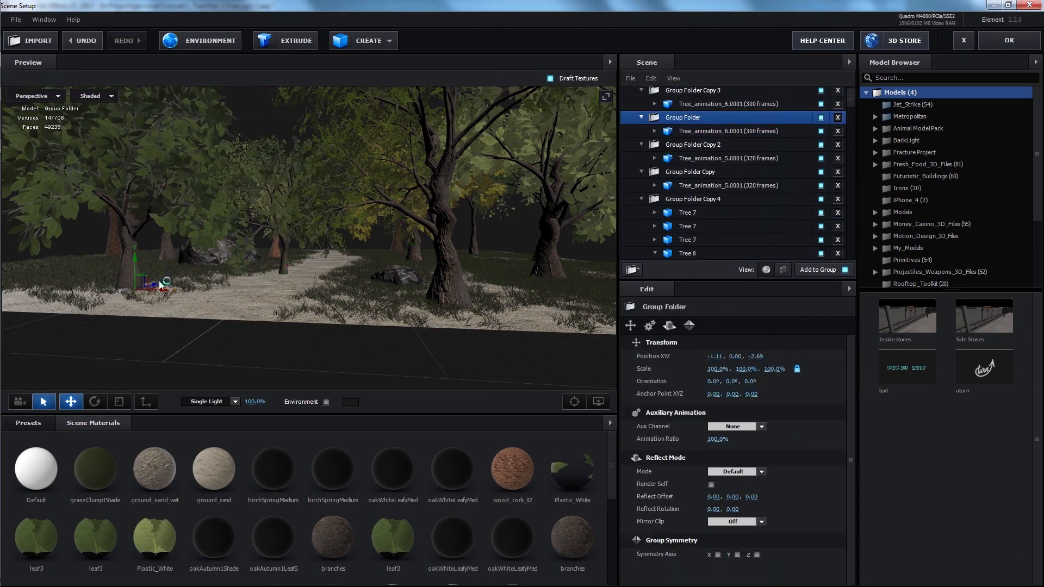
{"action": "left_click_drag", "start_coordinate": [156, 284], "coordinate": [127, 327]}
Step: Place the Tree_LFanimation_1.0001 group folder at about -0.94, -0.01, -2.94, near the front of the path
{"action": "left_click", "coordinate": [284, 268]}
{"action": "left_click", "coordinate": [687, 239]}
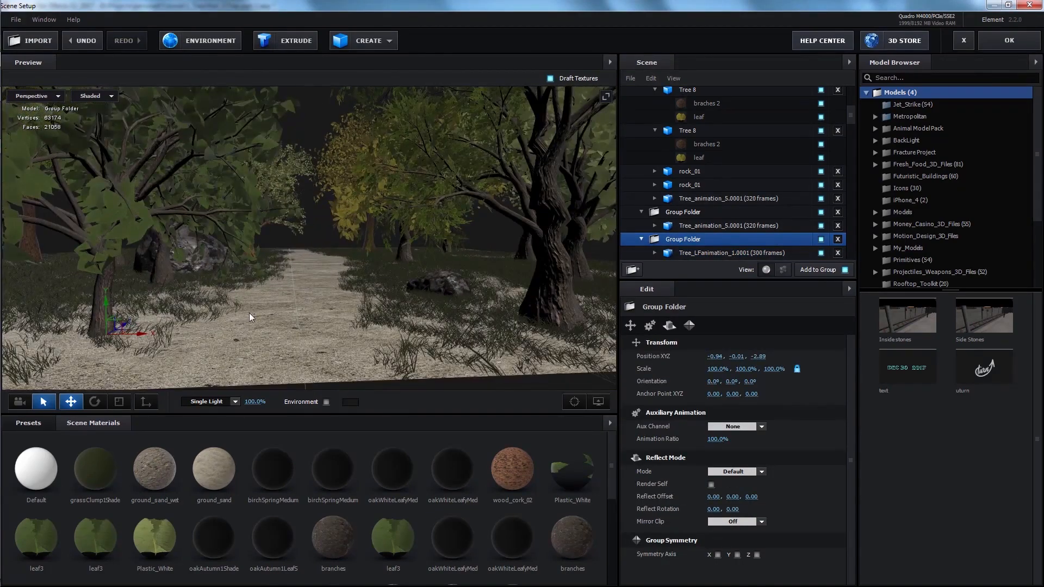
{"action": "left_click_drag", "start_coordinate": [249, 313], "coordinate": [266, 304]}
{"action": "left_click_drag", "start_coordinate": [106, 314], "coordinate": [99, 320]}
{"action": "left_click_drag", "start_coordinate": [228, 300], "coordinate": [260, 300]}
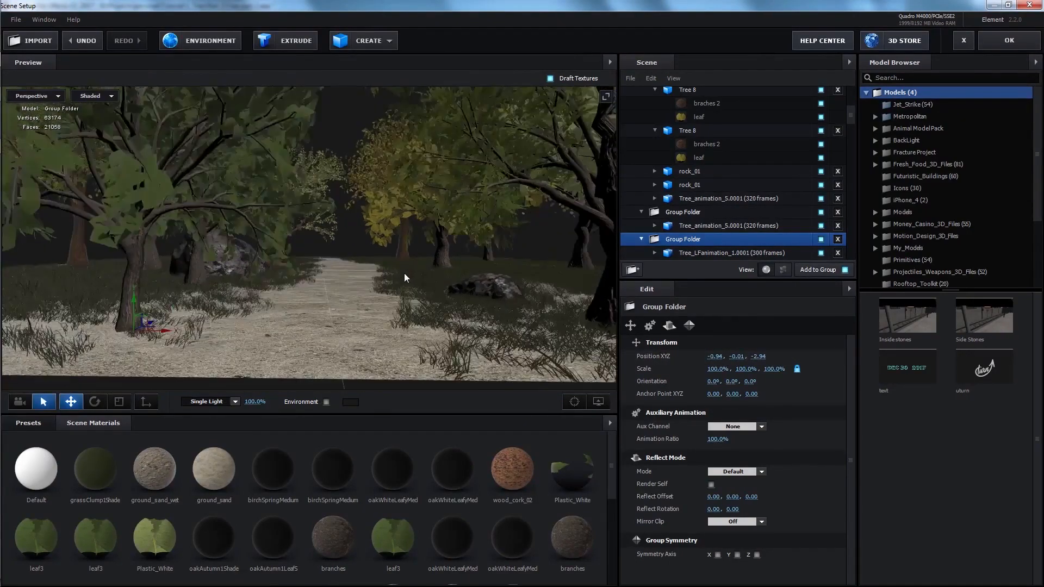
Step: Set the start frame of Tree_LFanimation_1.0001 to 146 and raise the tree to a Y position of 0.01
{"action": "left_click_drag", "start_coordinate": [404, 273], "coordinate": [429, 249]}
{"action": "scroll", "coordinate": [429, 249], "scroll_direction": "up", "scroll_amount": 2}
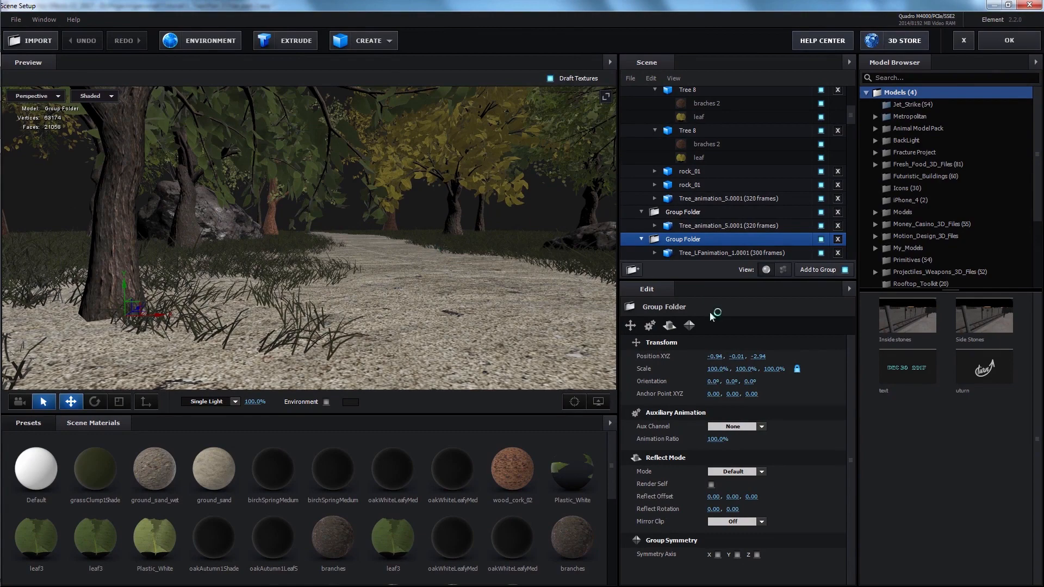
{"action": "left_click", "coordinate": [701, 254]}
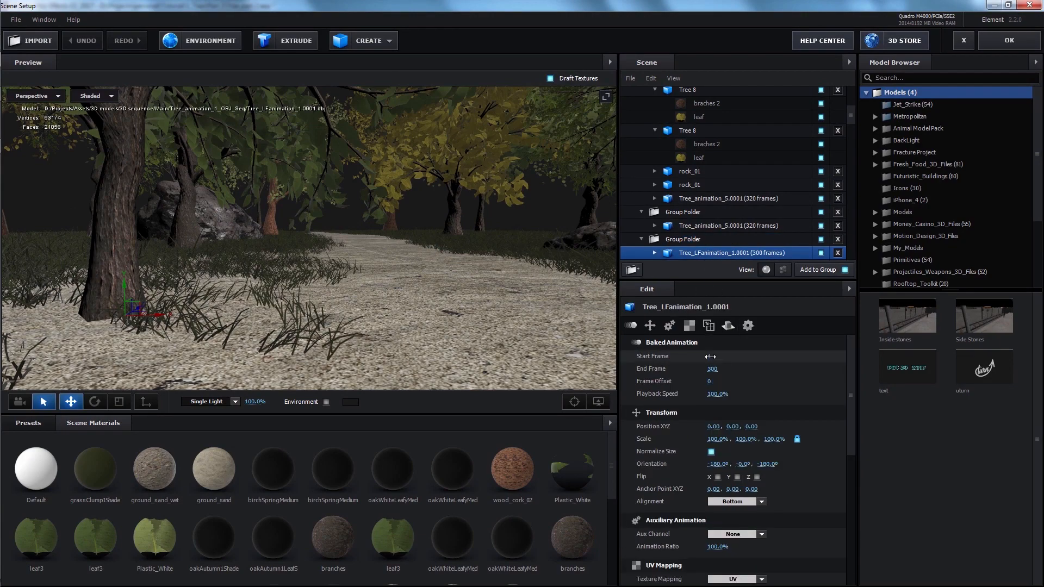
{"action": "left_click_drag", "start_coordinate": [736, 349], "coordinate": [950, 211]}
{"action": "left_click_drag", "start_coordinate": [950, 211], "coordinate": [950, 211]}
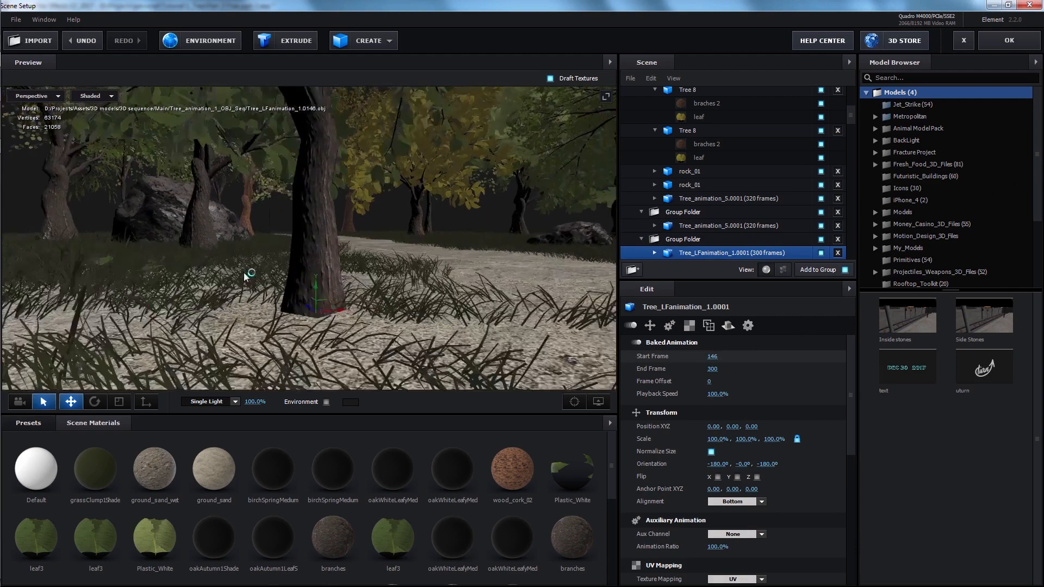
{"action": "left_click_drag", "start_coordinate": [249, 277], "coordinate": [284, 283]}
{"action": "left_click_drag", "start_coordinate": [450, 272], "coordinate": [453, 271]}
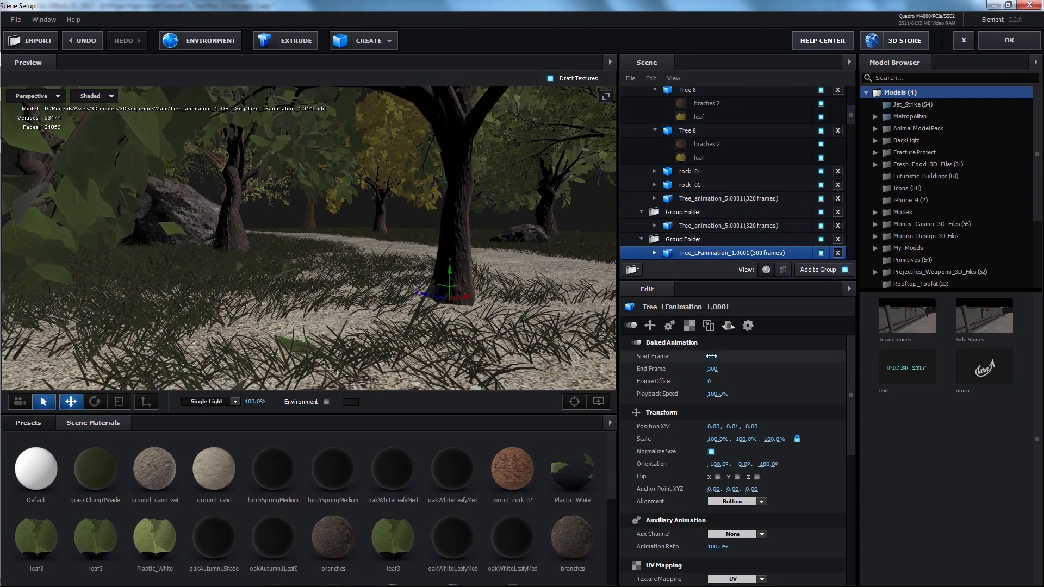
Step: Set the start frame of the Tree_LFanimation_1.0001 sequence to 186 and undo the last change
{"action": "left_click_drag", "start_coordinate": [732, 355], "coordinate": [815, 351]}
{"action": "scroll", "coordinate": [381, 303], "scroll_direction": "up", "scroll_amount": 2}
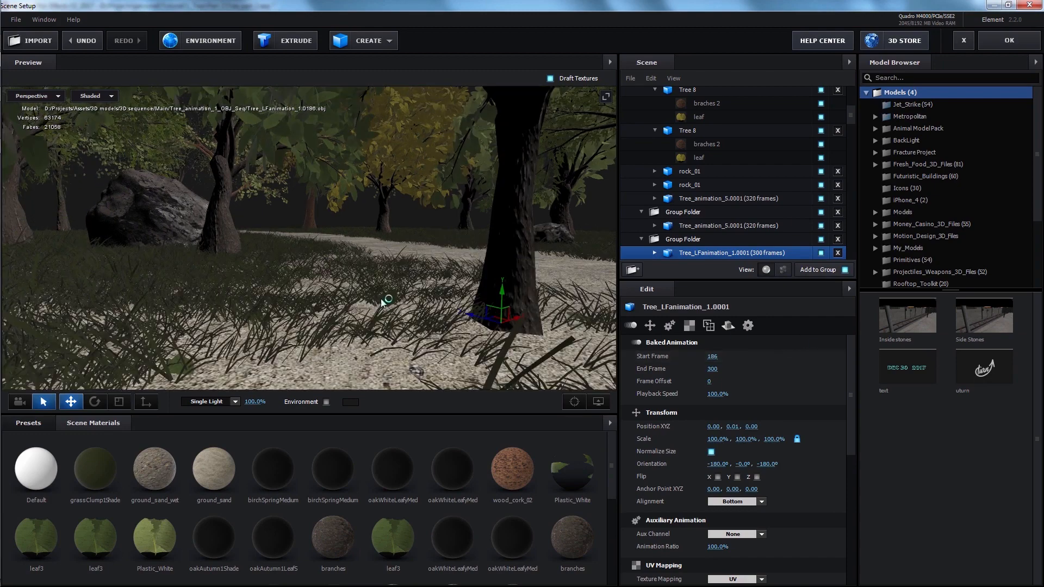
{"action": "scroll", "coordinate": [251, 321], "scroll_direction": "up", "scroll_amount": 4}
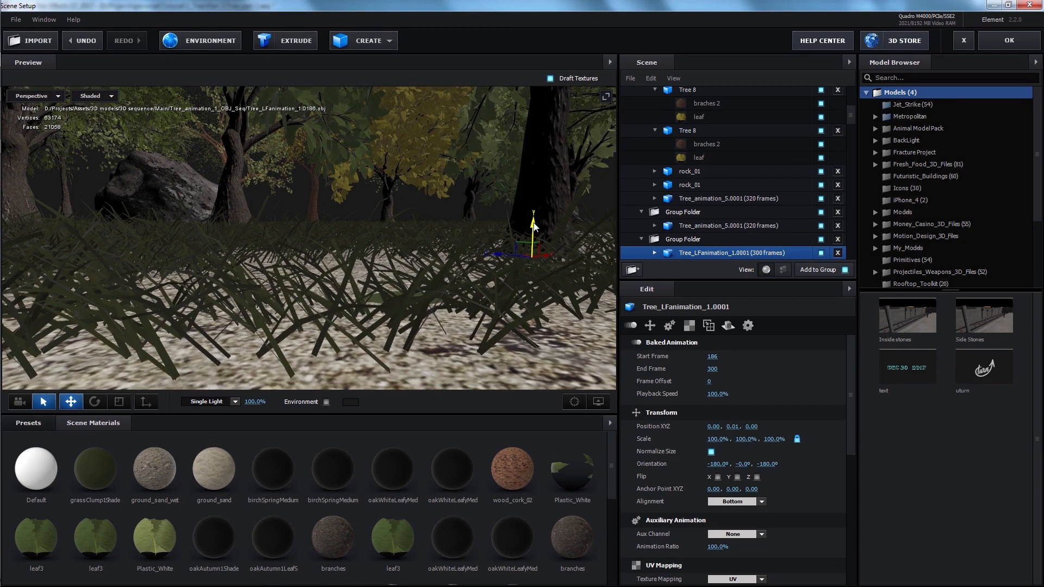
{"action": "scroll", "coordinate": [490, 261], "scroll_direction": "down", "scroll_amount": 5}
{"action": "left_click_drag", "start_coordinate": [538, 275], "coordinate": [341, 220]}
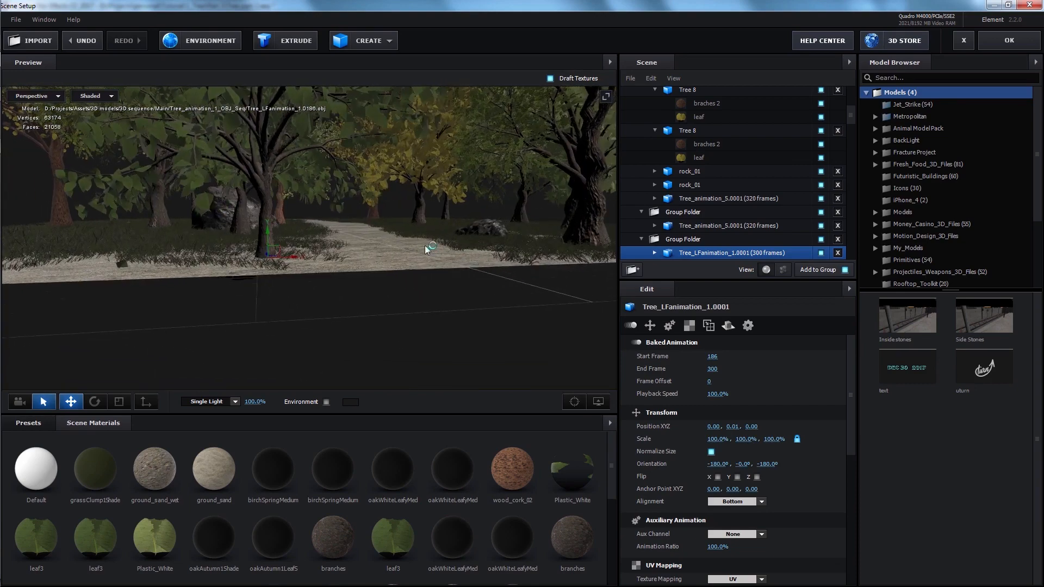
{"action": "key", "text": "ctrl+z"}
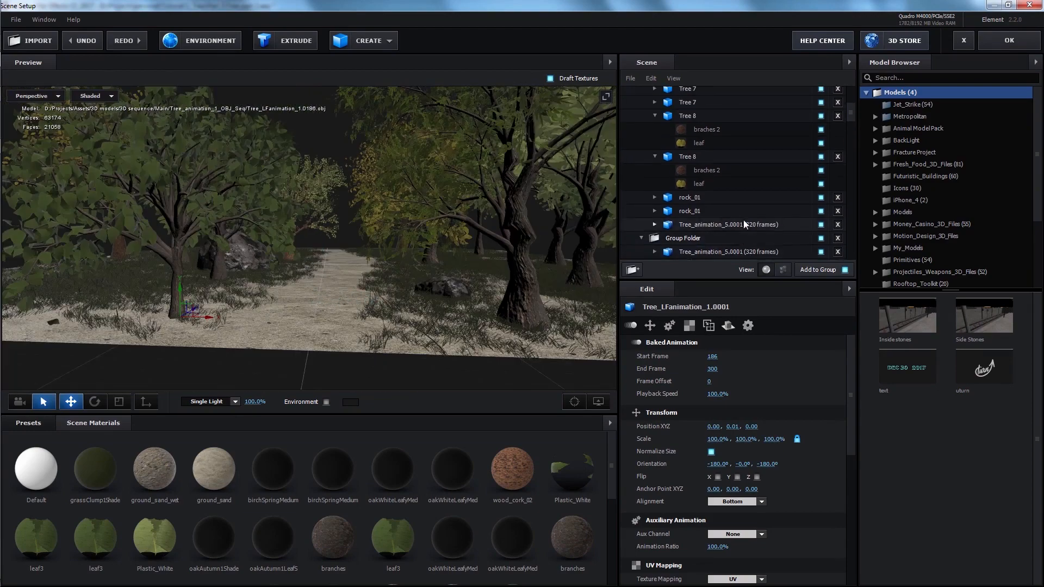
Step: Import the Leaves1.0001 3D sequence with Bottom force alignment into the main Group Folder and place it in its own subgroup
{"action": "left_click", "coordinate": [706, 96]}
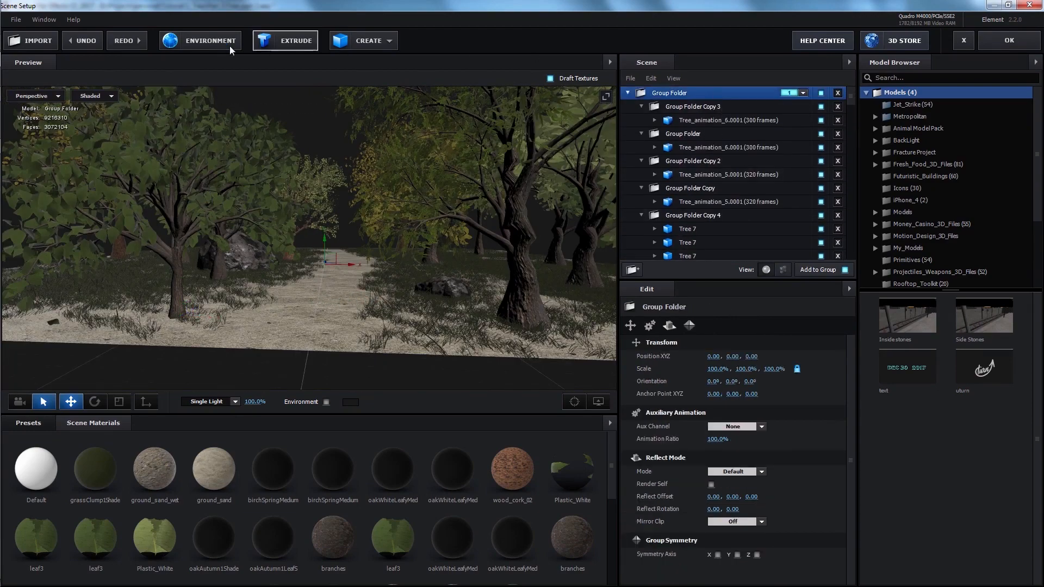
{"action": "left_click", "coordinate": [16, 20]}
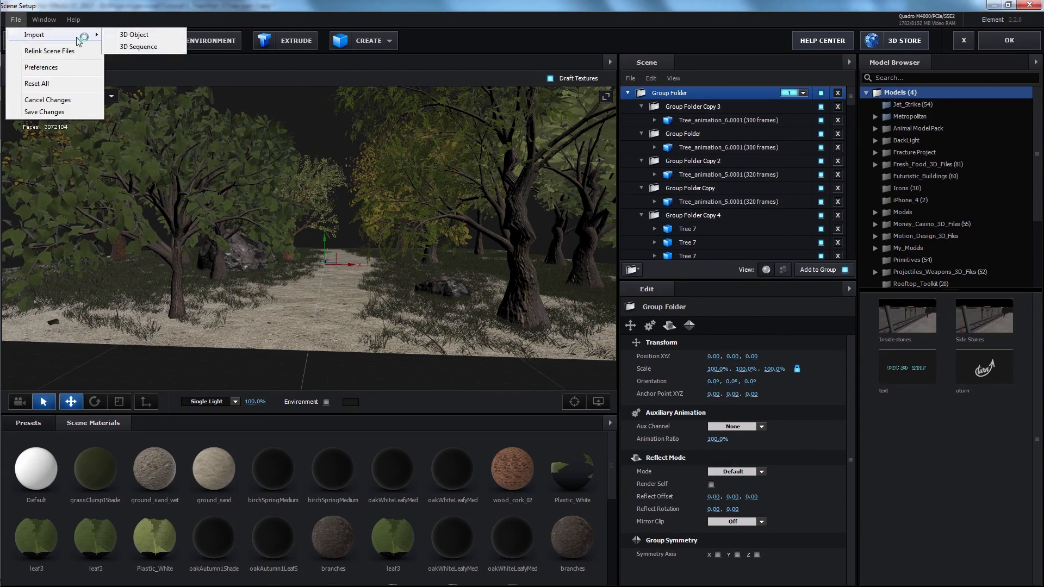
{"action": "left_click", "coordinate": [139, 47]}
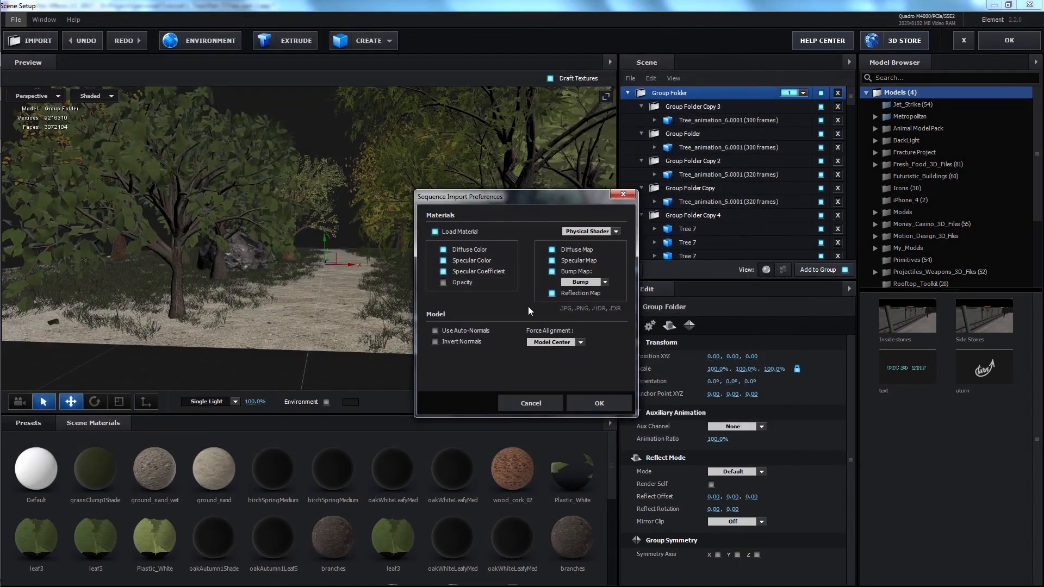
{"action": "left_click", "coordinate": [572, 346]}
{"action": "left_click", "coordinate": [570, 381]}
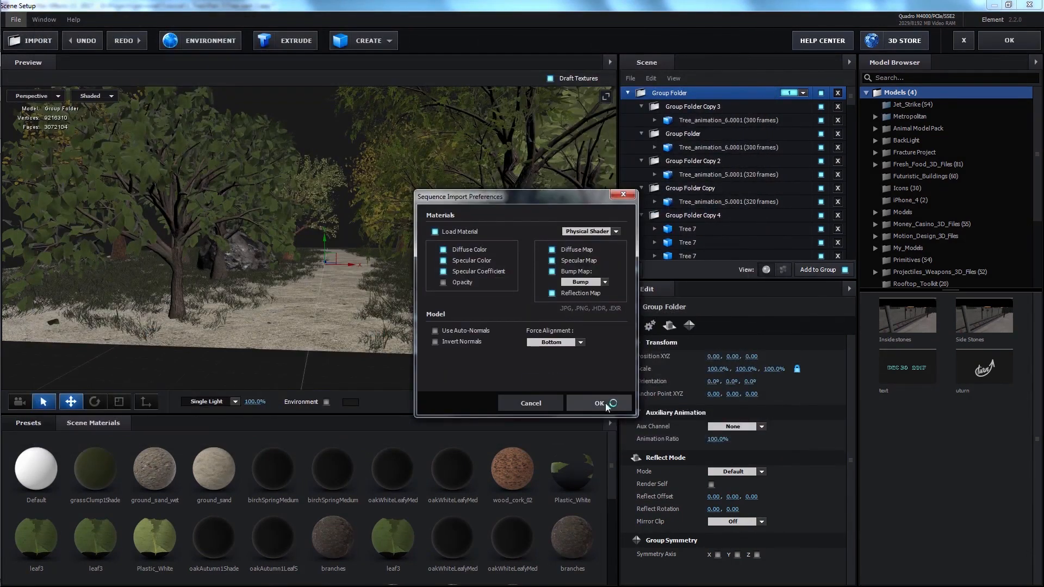
{"action": "left_click", "coordinate": [608, 403]}
{"action": "left_click_drag", "start_coordinate": [632, 305], "coordinate": [705, 179]}
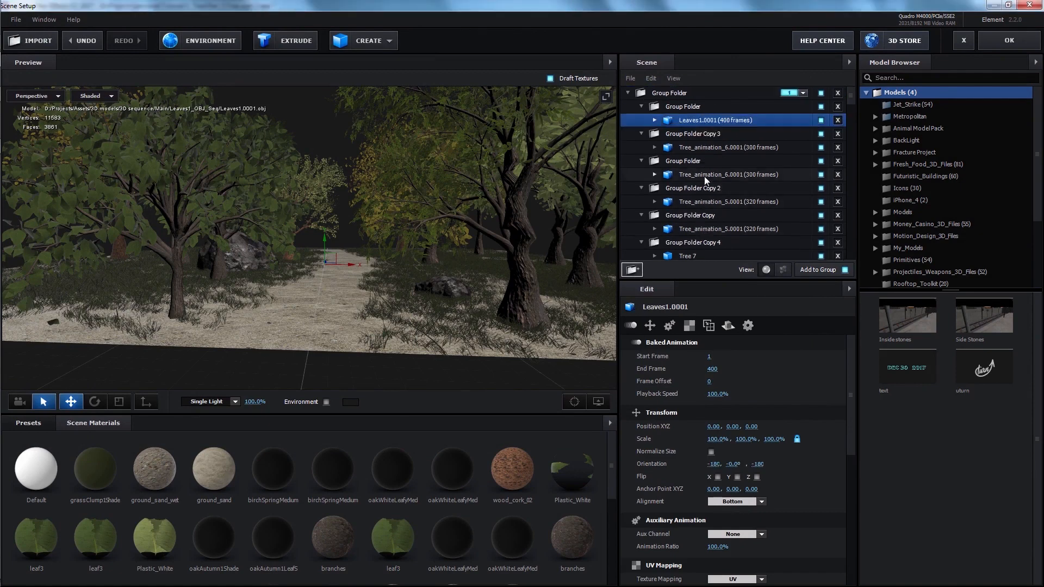
Step: Normalize the size of the Leaves1.0001 sequence and apply the leaf material preset to it
{"action": "left_click", "coordinate": [679, 105]}
{"action": "left_click", "coordinate": [706, 123]}
{"action": "scroll", "coordinate": [335, 306], "scroll_direction": "up", "scroll_amount": 4}
{"action": "left_click_drag", "start_coordinate": [336, 306], "coordinate": [445, 245]}
{"action": "scroll", "coordinate": [521, 276], "scroll_direction": "up", "scroll_amount": 4}
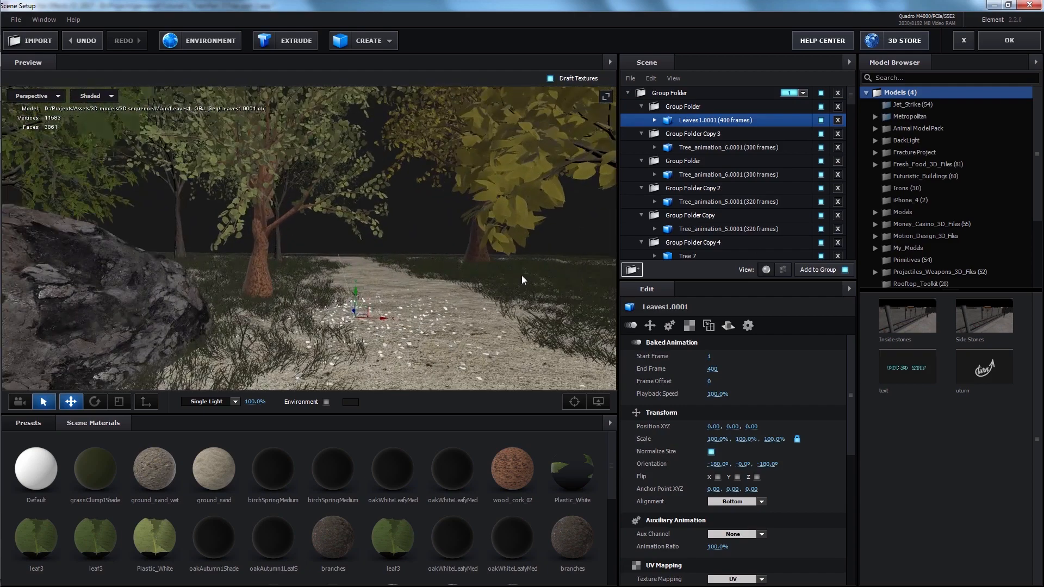
{"action": "left_click_drag", "start_coordinate": [521, 276], "coordinate": [422, 240]}
{"action": "left_click", "coordinate": [30, 423]}
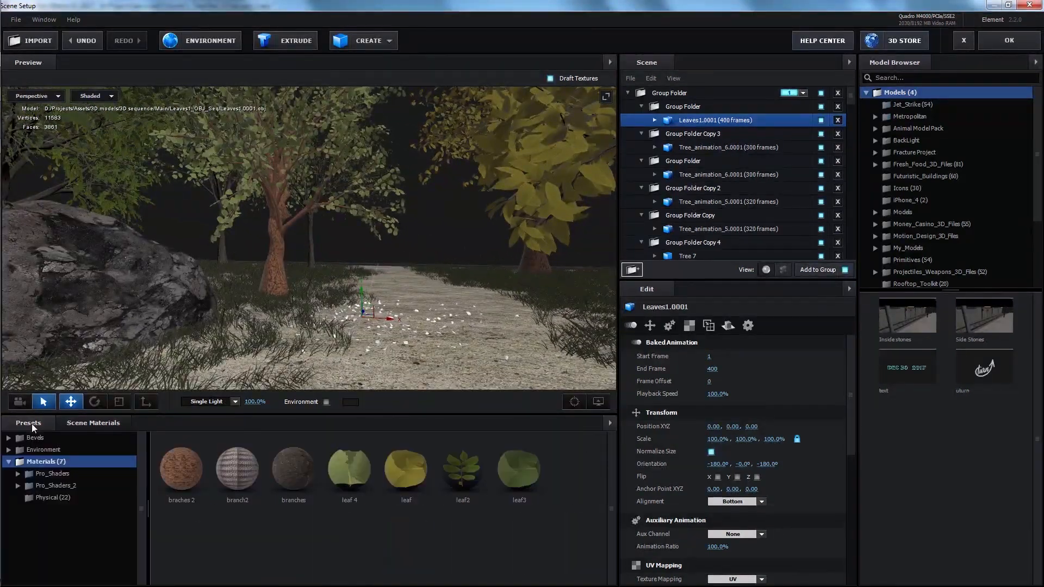
{"action": "left_click_drag", "start_coordinate": [413, 468], "coordinate": [396, 321]}
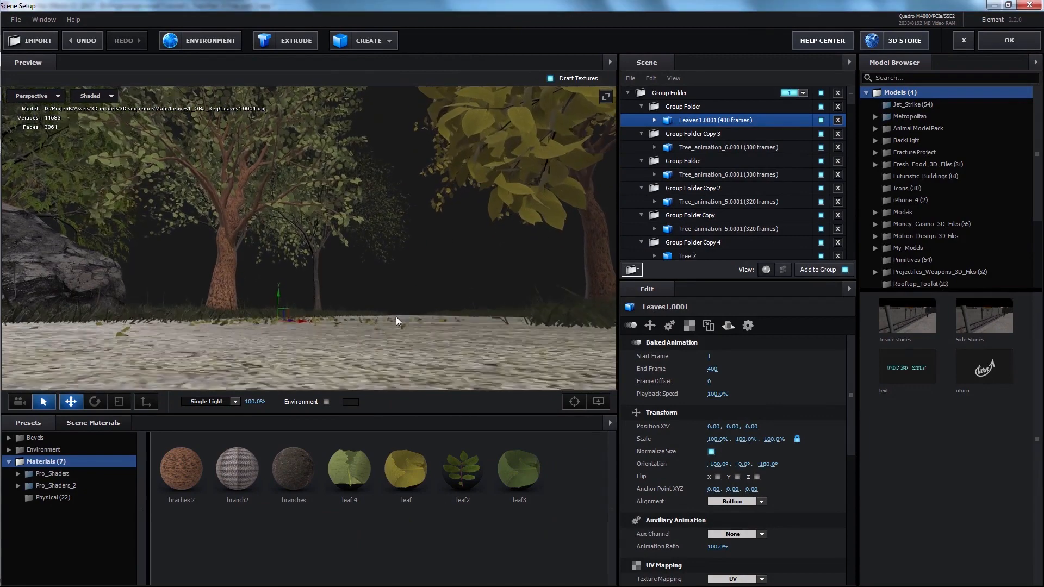
Step: Raise the Leaves1.0001 sequence slightly above the ground to a Y position of 0.01
{"action": "left_click", "coordinate": [702, 106]}
{"action": "left_click_drag", "start_coordinate": [278, 293], "coordinate": [285, 288]}
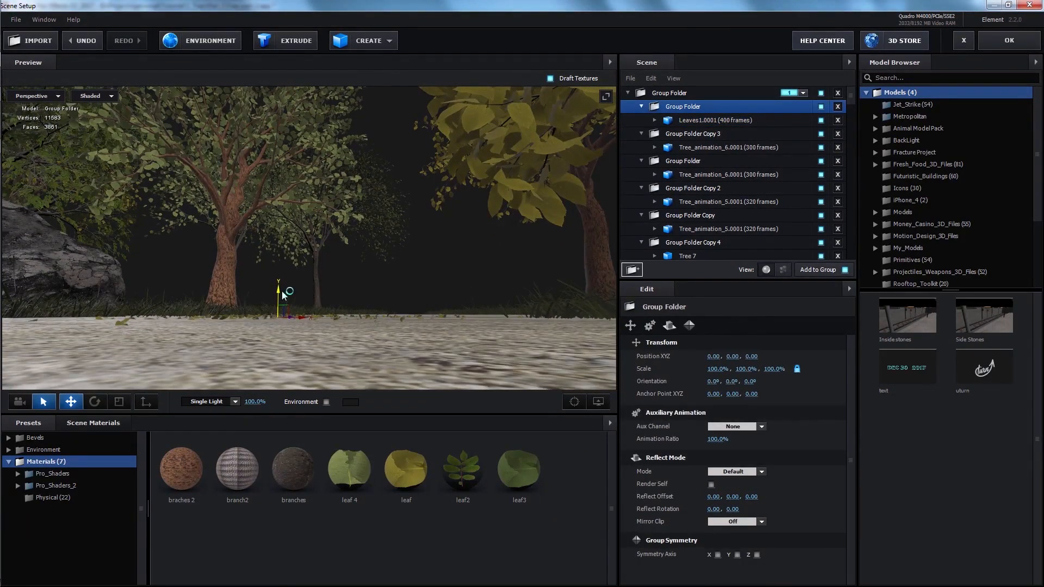
{"action": "left_click_drag", "start_coordinate": [341, 318], "coordinate": [296, 285]}
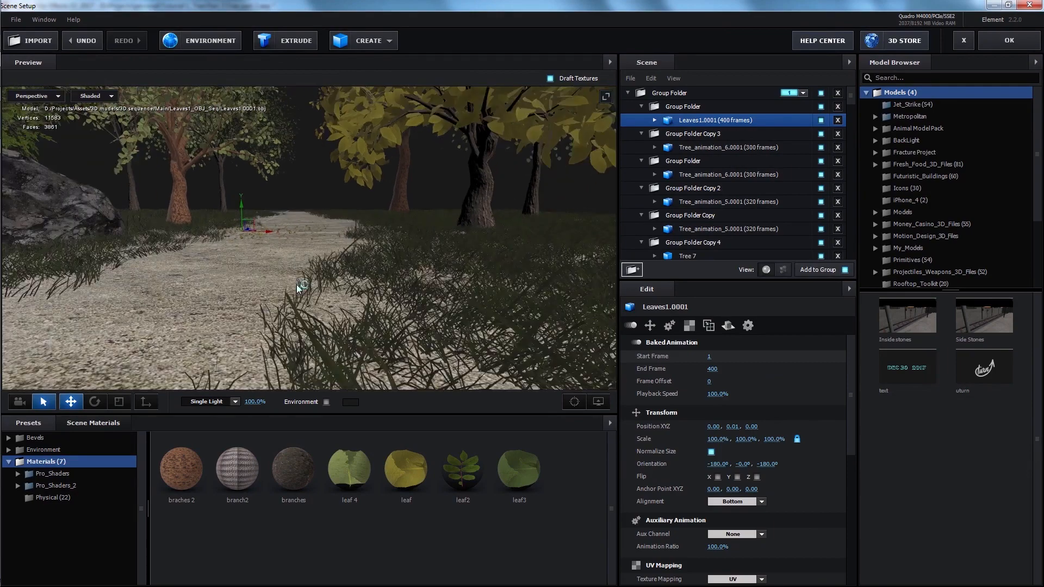
Step: Move the group folder holding the Leaves1.0001 sequence forward along the path to a Z position of about -1.78
{"action": "left_click", "coordinate": [702, 107]}
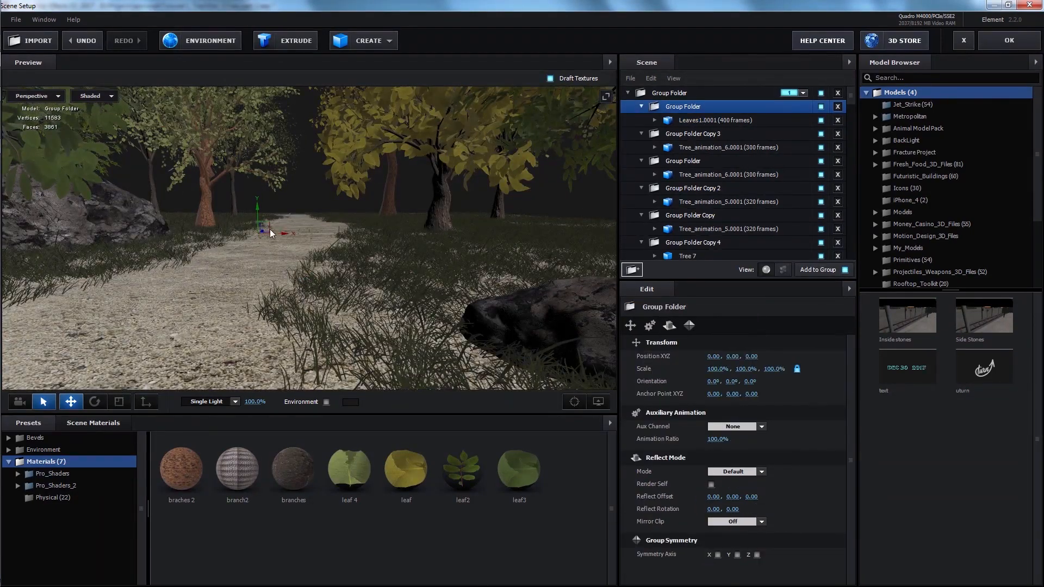
{"action": "left_click_drag", "start_coordinate": [264, 228], "coordinate": [265, 278]}
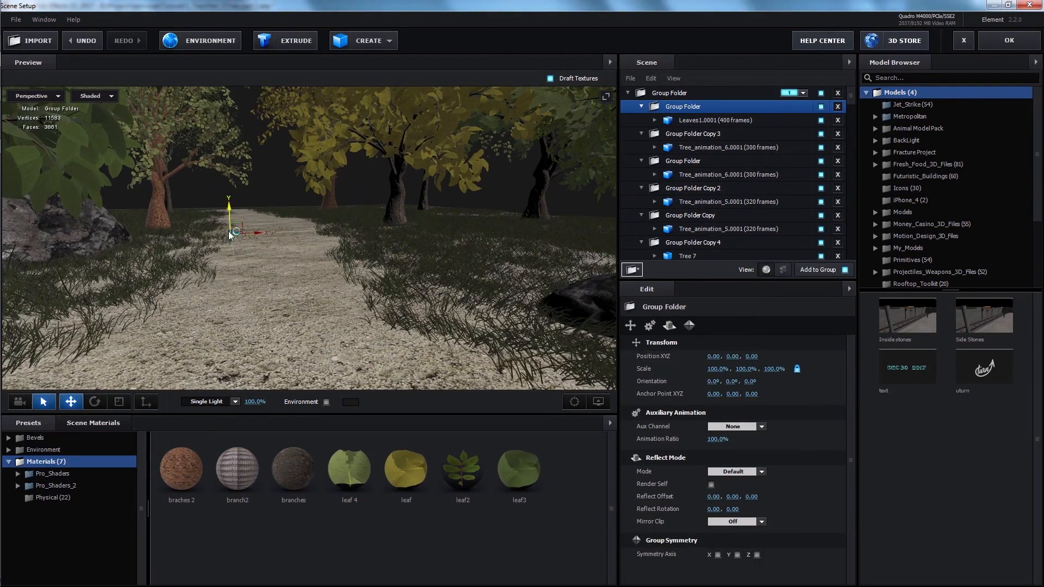
{"action": "scroll", "coordinate": [228, 230], "scroll_direction": "up", "scroll_amount": 5}
{"action": "left_click_drag", "start_coordinate": [258, 275], "coordinate": [348, 327]}
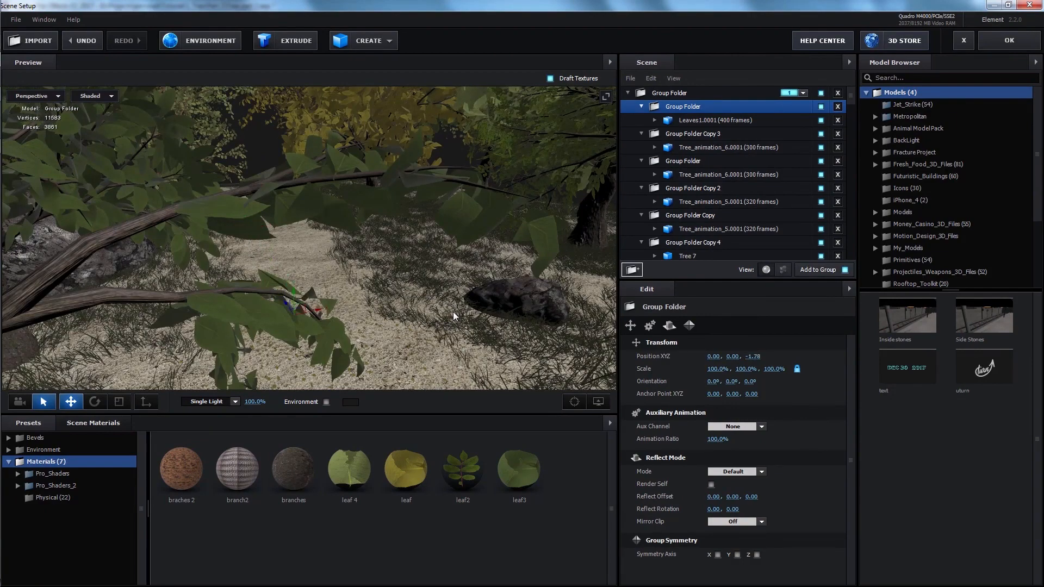
{"action": "scroll", "coordinate": [452, 311], "scroll_direction": "down", "scroll_amount": 5}
{"action": "left_click_drag", "start_coordinate": [438, 301], "coordinate": [469, 302]}
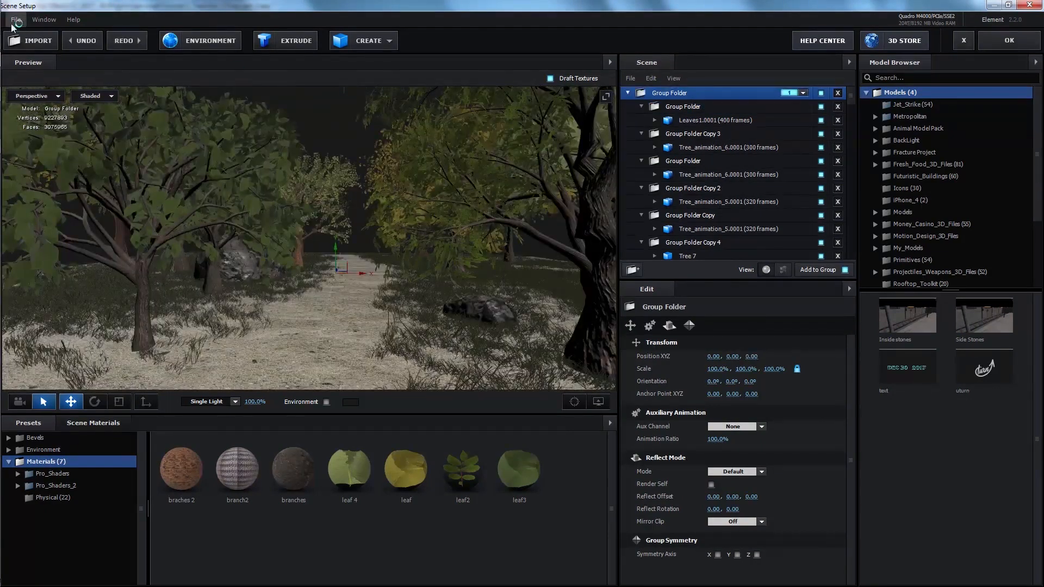
Step: Import Leaves1.0001.obj from the Leaves1_OBJ_Seq folder as a still 3D object with Bottom force alignment
{"action": "left_click", "coordinate": [13, 22]}
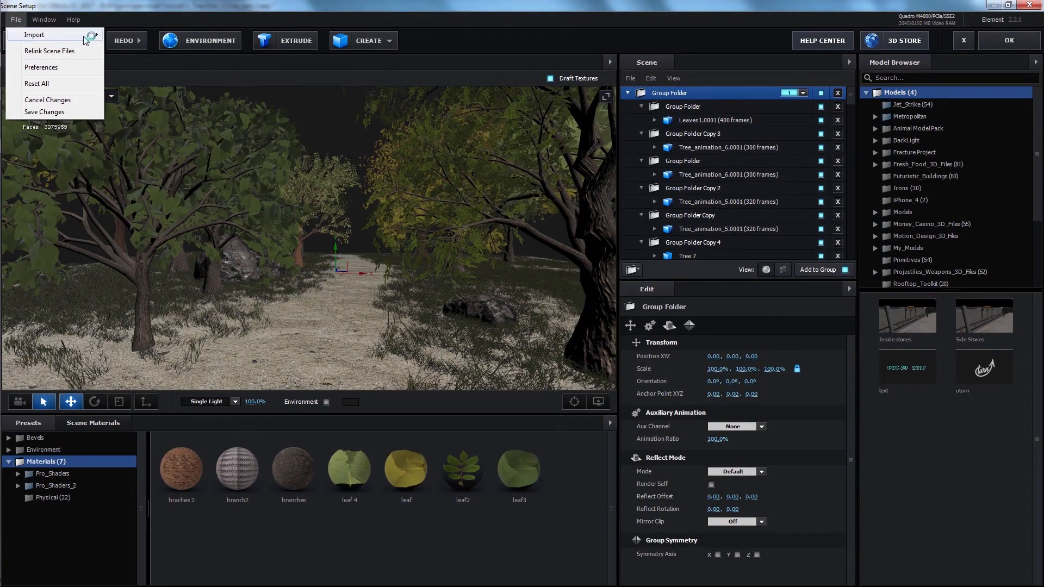
{"action": "mouse_move", "coordinate": [87, 39]}
{"action": "left_click", "coordinate": [124, 36]}
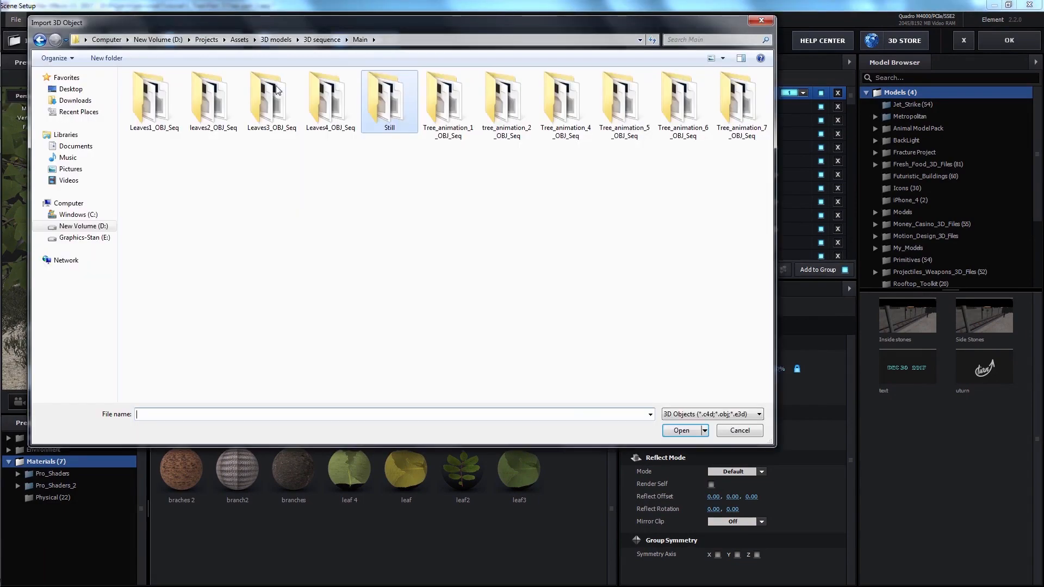
{"action": "double_click", "coordinate": [156, 117]}
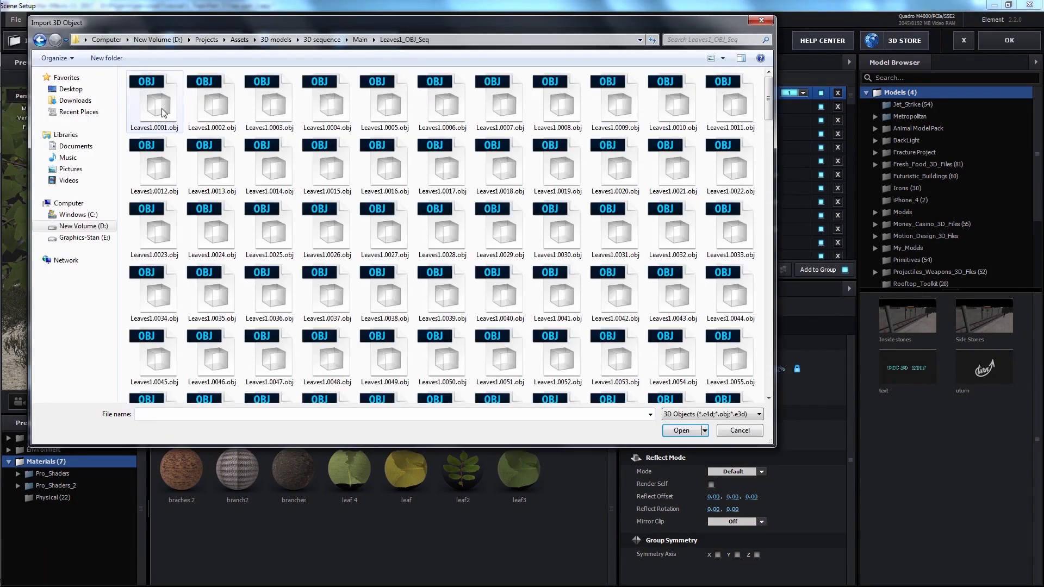
{"action": "left_click", "coordinate": [162, 113]}
{"action": "left_click", "coordinate": [690, 433]}
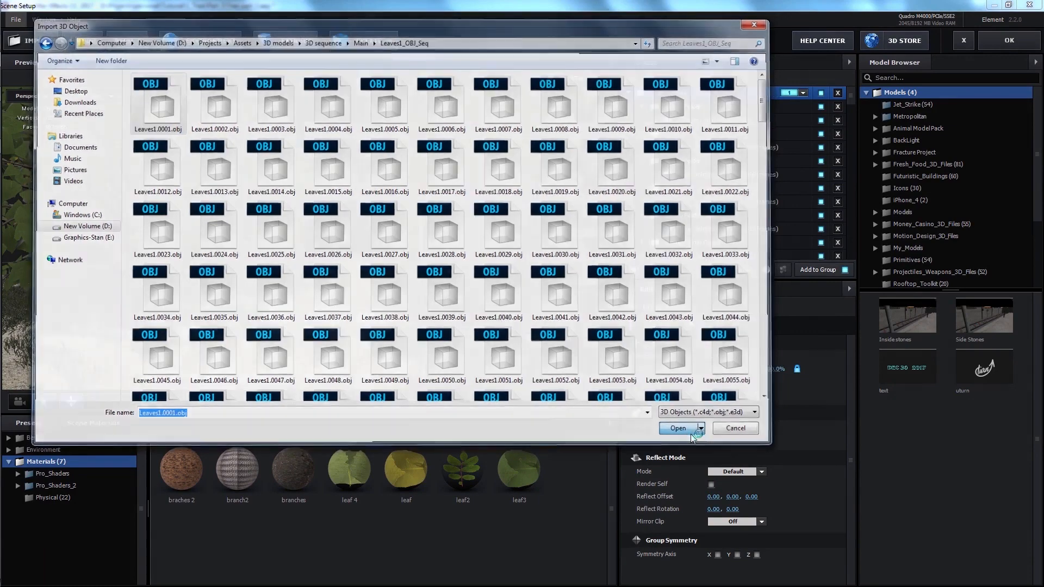
{"action": "left_click", "coordinate": [579, 342]}
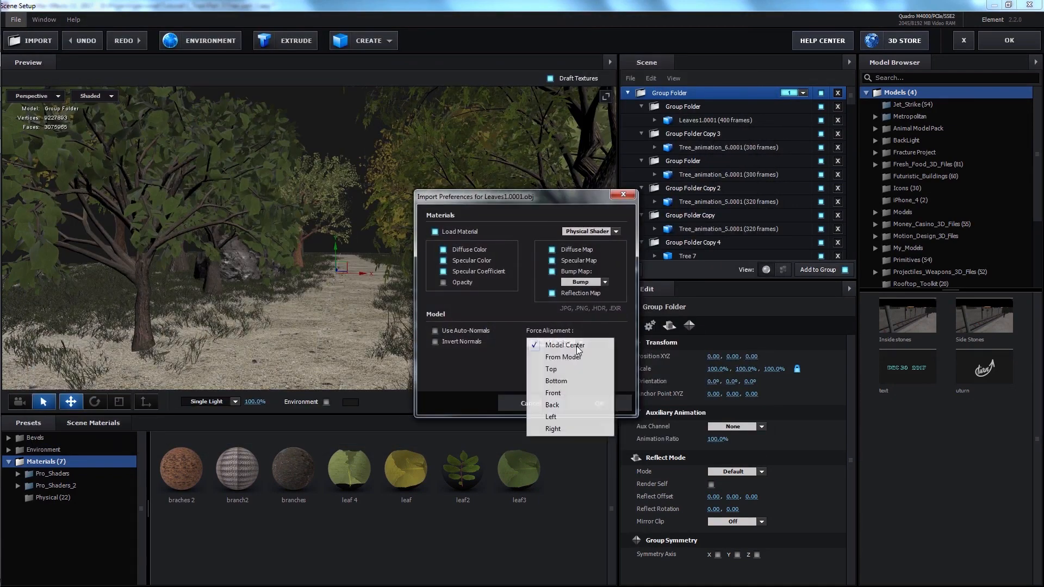
{"action": "left_click", "coordinate": [578, 378]}
{"action": "left_click", "coordinate": [599, 403]}
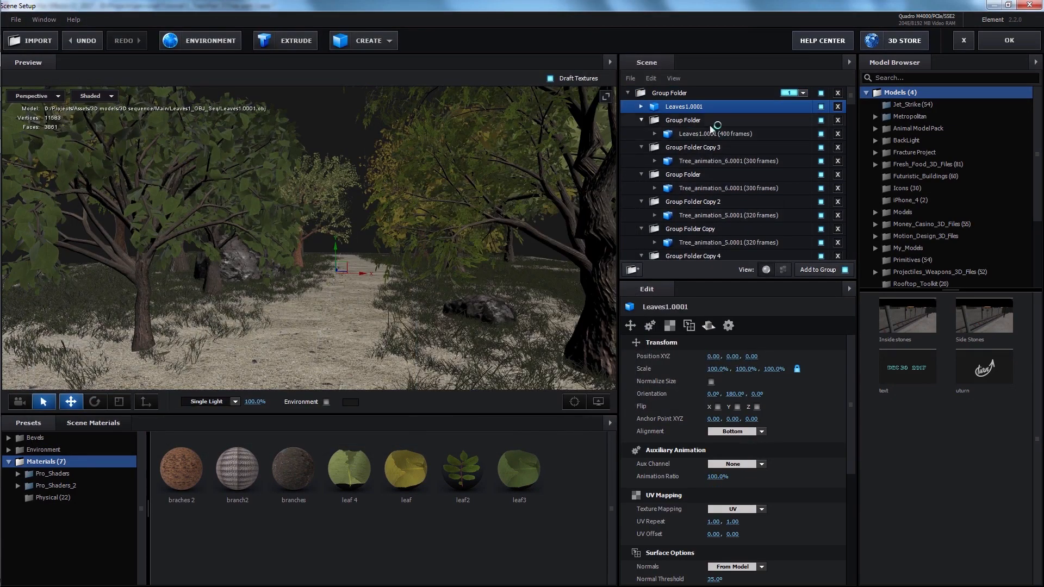
Step: Place the still Leaves1.0001 model, with its size normalized, at about -0.64, 0.00, -2.33 and apply the leaf 4 material
{"action": "mouse_move", "coordinate": [342, 320]}
{"action": "left_mouse_down"}
{"action": "mouse_move", "coordinate": [343, 294]}
{"action": "mouse_move", "coordinate": [354, 333]}
{"action": "mouse_move", "coordinate": [380, 305]}
{"action": "mouse_move", "coordinate": [333, 310]}
{"action": "left_mouse_up"}
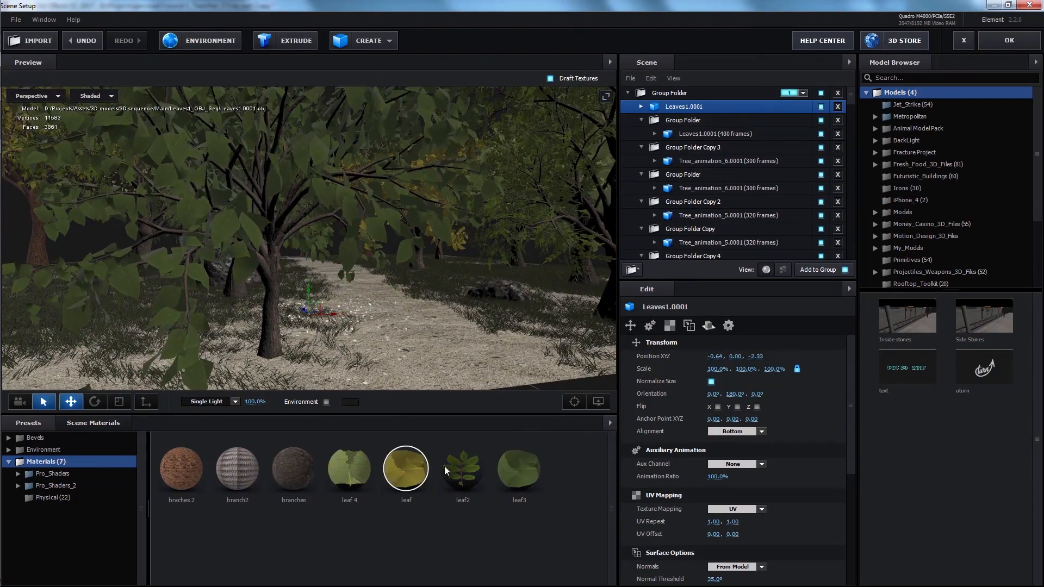
{"action": "left_click_drag", "start_coordinate": [469, 321], "coordinate": [398, 297]}
{"action": "left_click_drag", "start_coordinate": [351, 463], "coordinate": [348, 321]}
{"action": "left_click_drag", "start_coordinate": [399, 304], "coordinate": [346, 299]}
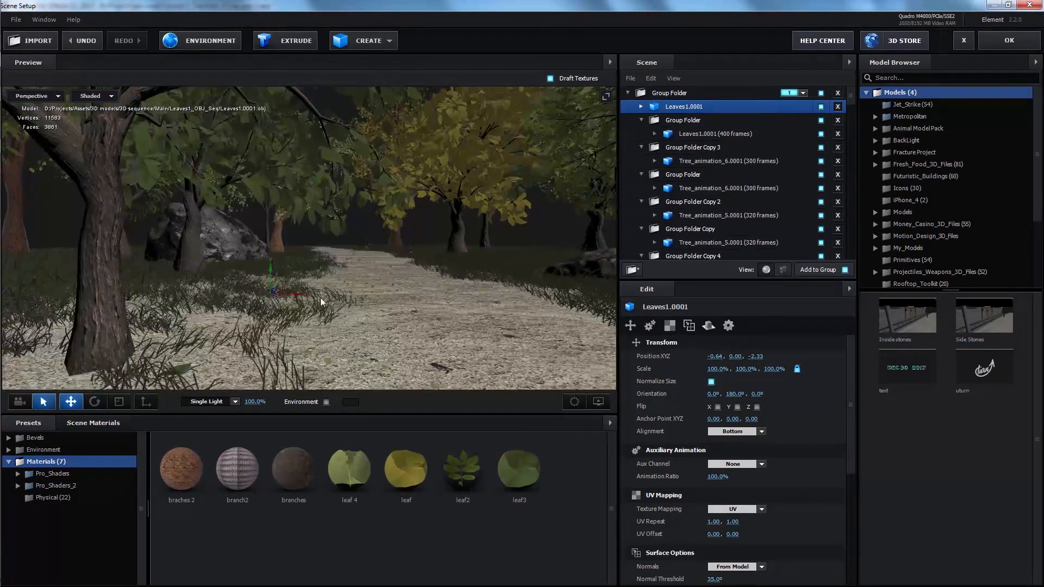
Step: Scale the Leaves1.0001 model on the path up to 126.1%
{"action": "key", "text": "r"}
{"action": "left_click_drag", "start_coordinate": [271, 294], "coordinate": [274, 271]}
{"action": "key", "text": "w"}
{"action": "scroll", "coordinate": [441, 284], "scroll_direction": "down", "scroll_amount": 3}
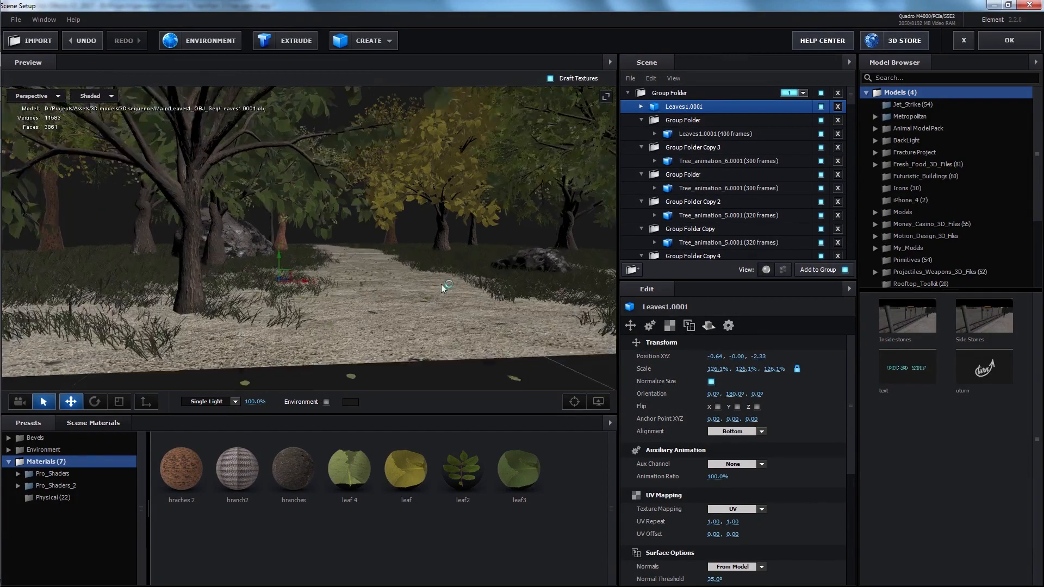
Step: Duplicate the Leaves1.0001 model and move the copy along the path to about X 0.23, Z 0.31
{"action": "left_click_drag", "start_coordinate": [439, 284], "coordinate": [326, 277]}
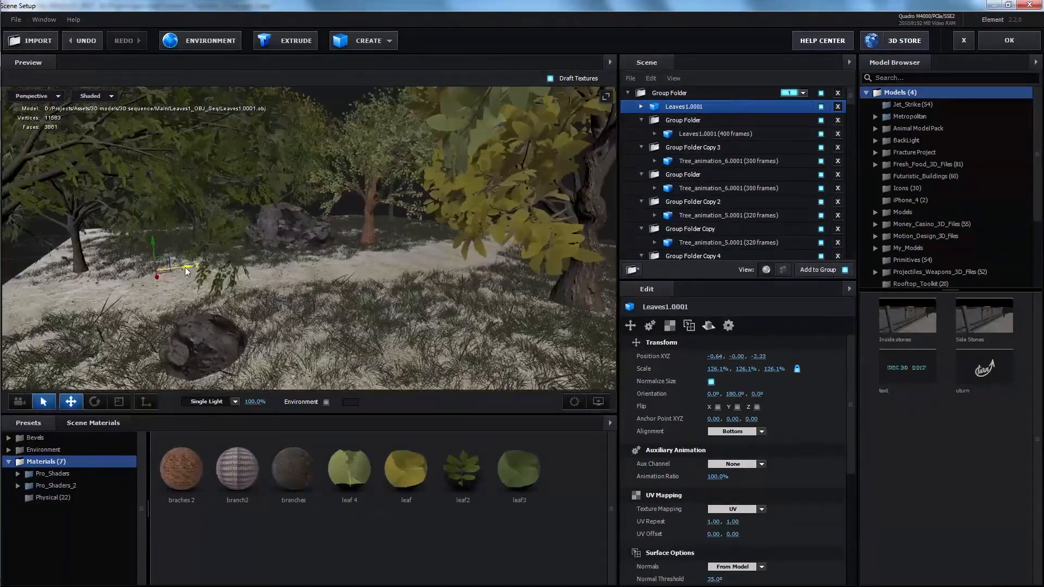
{"action": "key", "text": "ctrl+d"}
{"action": "left_click_drag", "start_coordinate": [186, 271], "coordinate": [472, 273]}
{"action": "scroll", "coordinate": [477, 275], "scroll_direction": "up", "scroll_amount": 2}
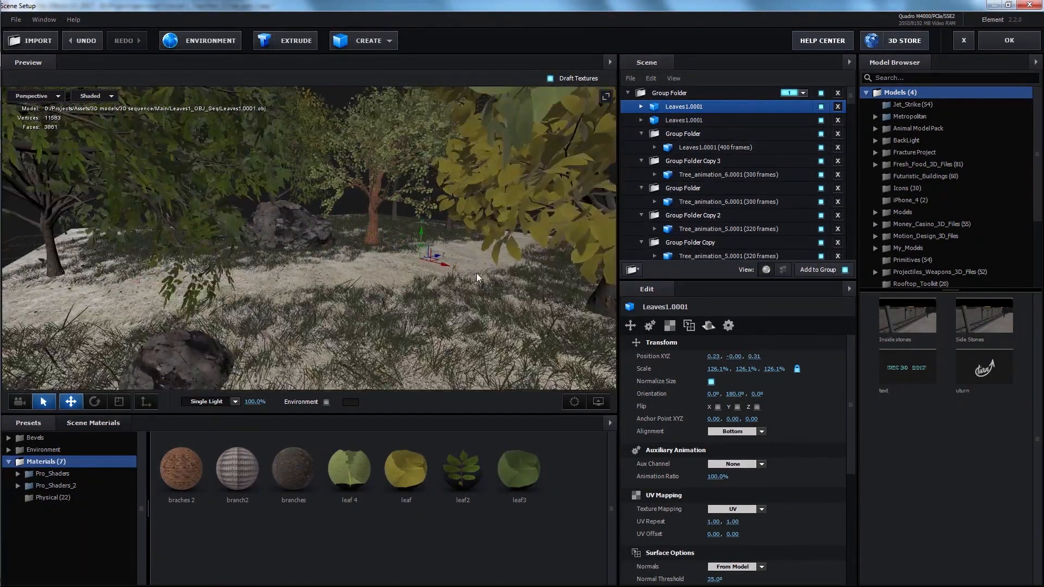
{"action": "scroll", "coordinate": [476, 274], "scroll_direction": "up", "scroll_amount": 2}
Step: Duplicate the leaves again, move the new copy along the path to about Z 2.16 and rotate it to about 298.6° in Y
{"action": "middle_click_drag", "start_coordinate": [476, 274], "coordinate": [409, 323]}
{"action": "left_click_drag", "start_coordinate": [505, 311], "coordinate": [327, 296]}
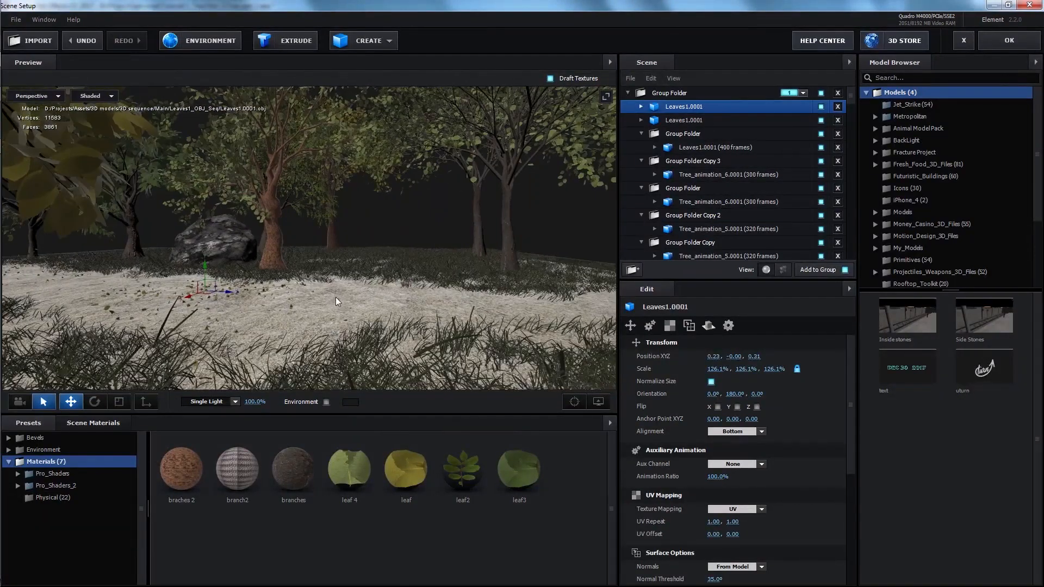
{"action": "key", "text": "ctrl+d"}
{"action": "left_click_drag", "start_coordinate": [230, 293], "coordinate": [437, 286]}
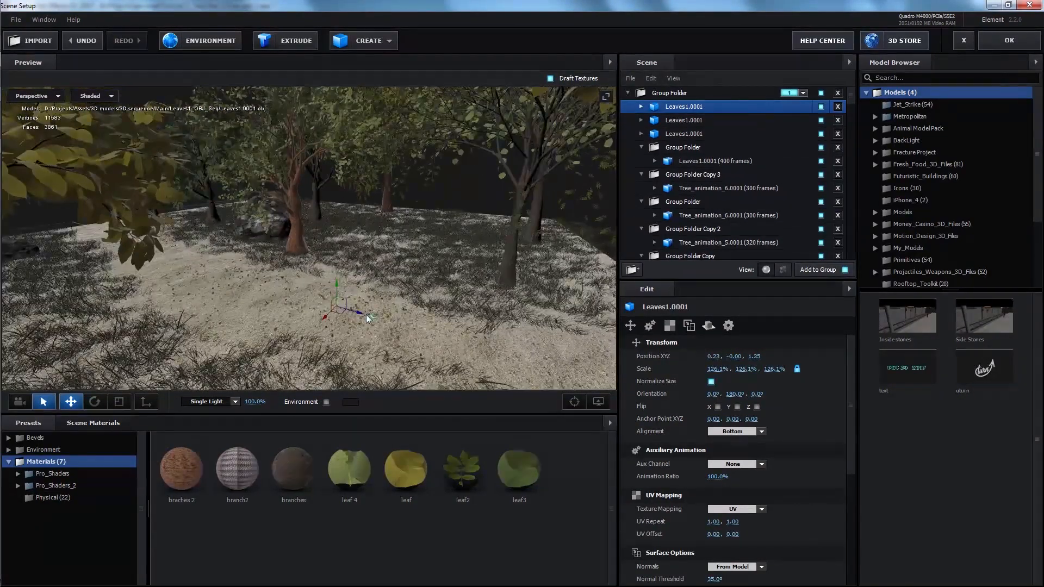
{"action": "key", "text": "r"}
{"action": "key", "text": "e"}
{"action": "left_click_drag", "start_coordinate": [338, 319], "coordinate": [495, 351]}
{"action": "key", "text": "w"}
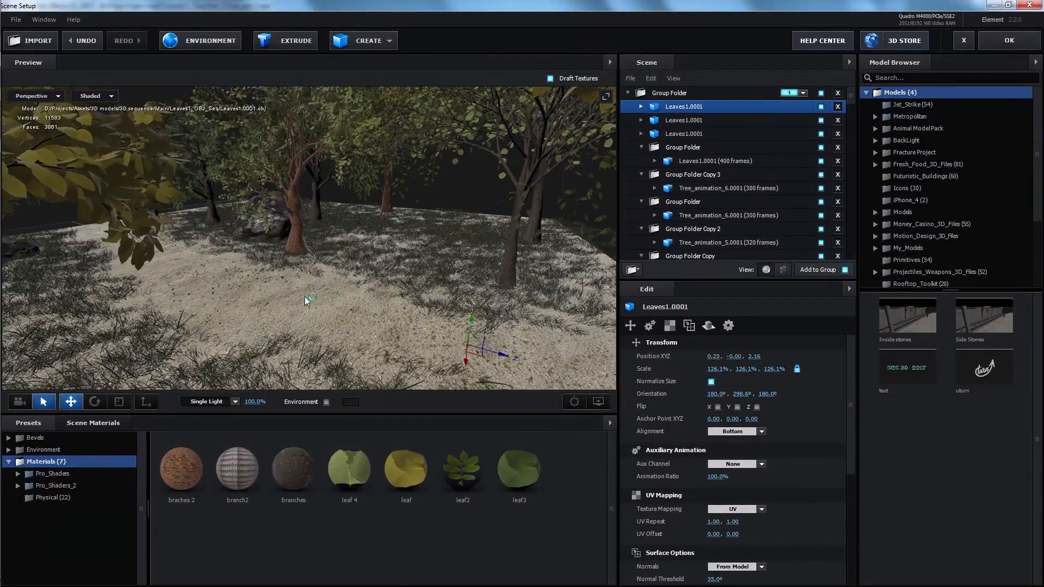
Step: Import the Leaves3 OBJ sequence from Leaves3.0001.obj as a 3D sequence with Force Alignment set to Bottom
{"action": "left_click_drag", "start_coordinate": [305, 297], "coordinate": [310, 319]}
{"action": "scroll", "coordinate": [342, 268], "scroll_direction": "down", "scroll_amount": 3}
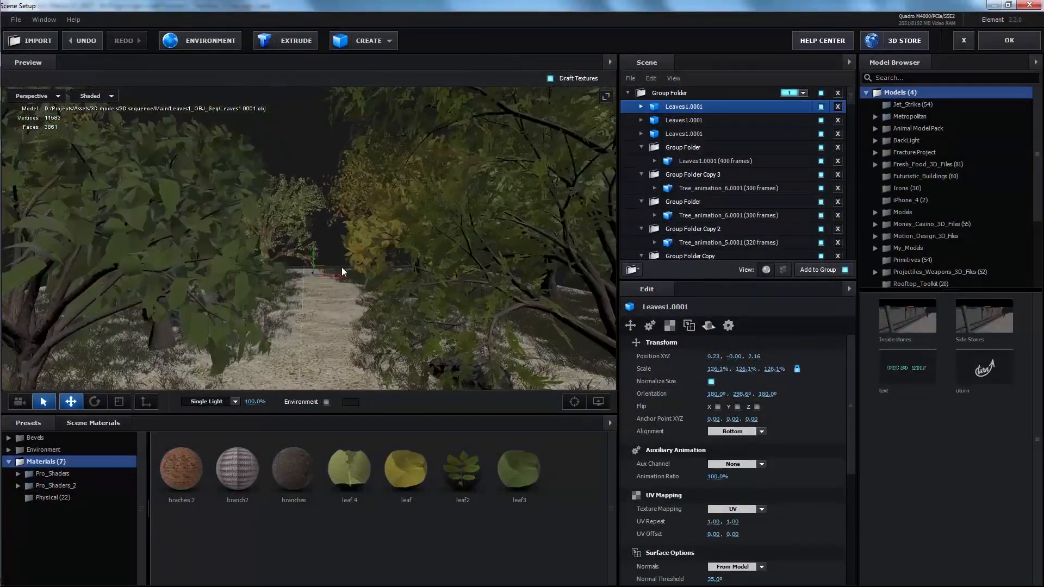
{"action": "scroll", "coordinate": [334, 281], "scroll_direction": "down", "scroll_amount": 3}
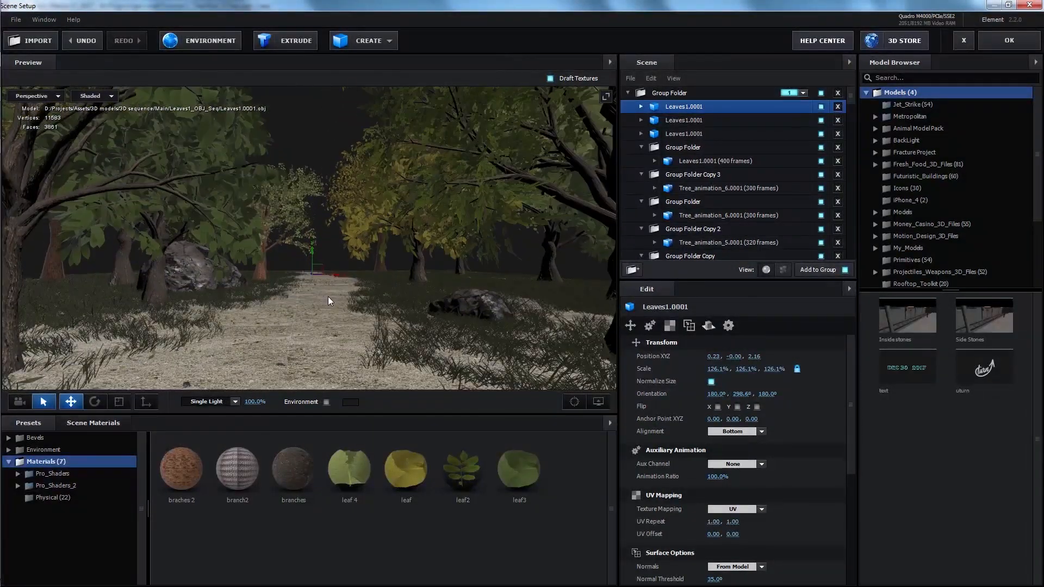
{"action": "left_click", "coordinate": [22, 22]}
{"action": "mouse_move", "coordinate": [95, 37]}
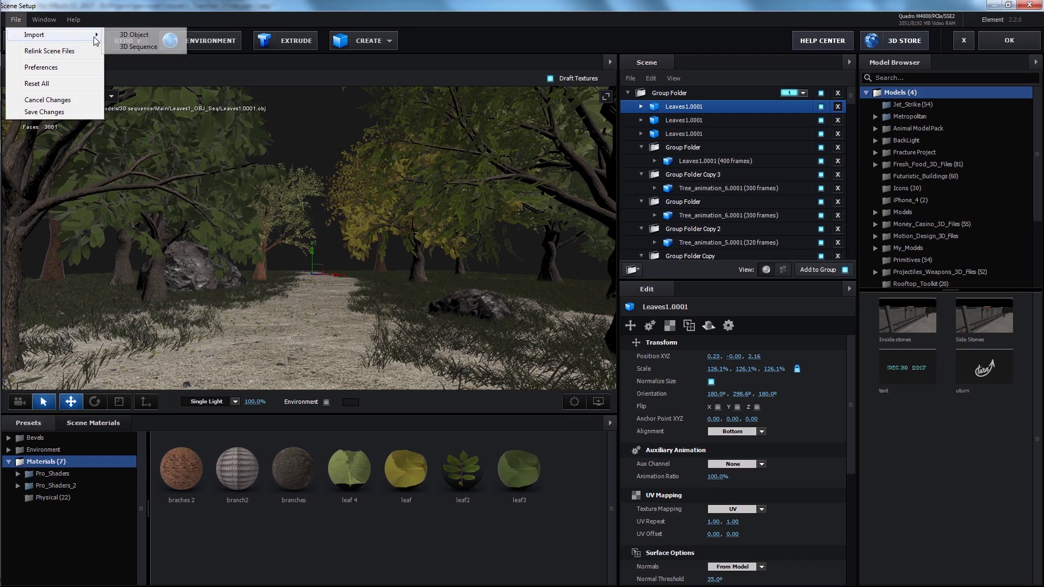
{"action": "left_click", "coordinate": [137, 48]}
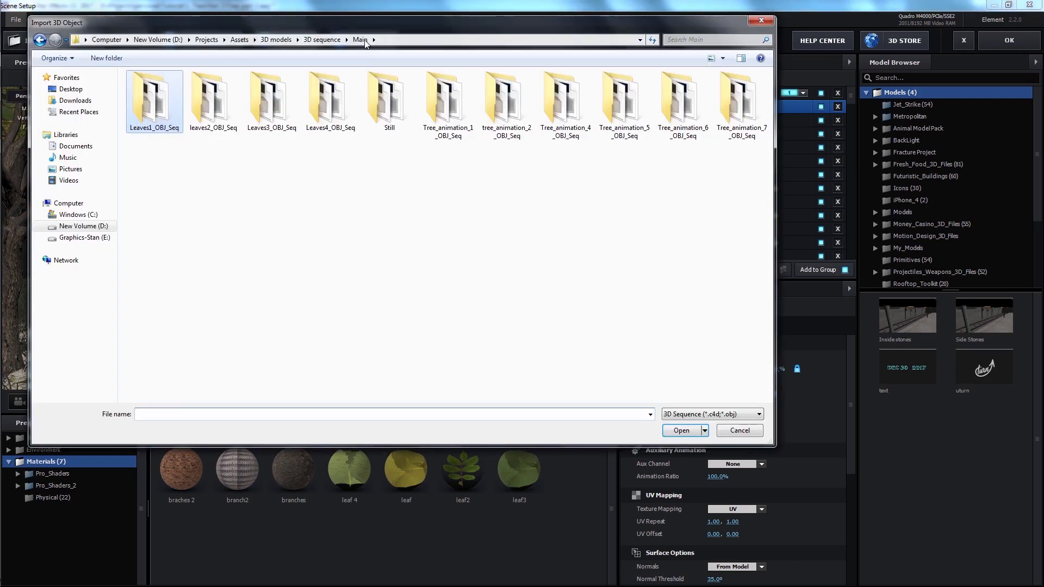
{"action": "double_click", "coordinate": [282, 119]}
{"action": "left_click", "coordinate": [154, 94]}
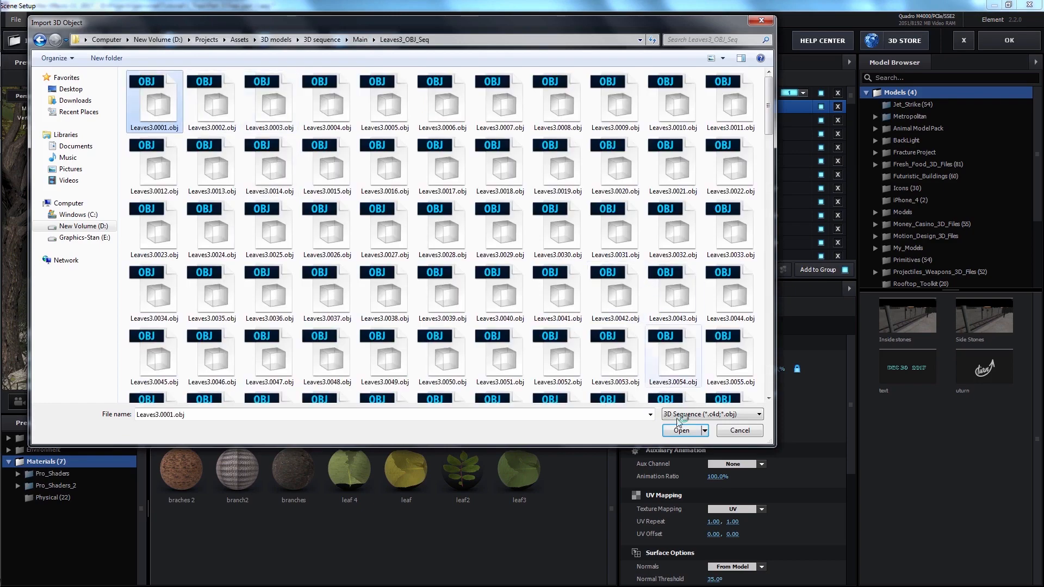
{"action": "left_click", "coordinate": [680, 426]}
{"action": "left_click", "coordinate": [551, 342]}
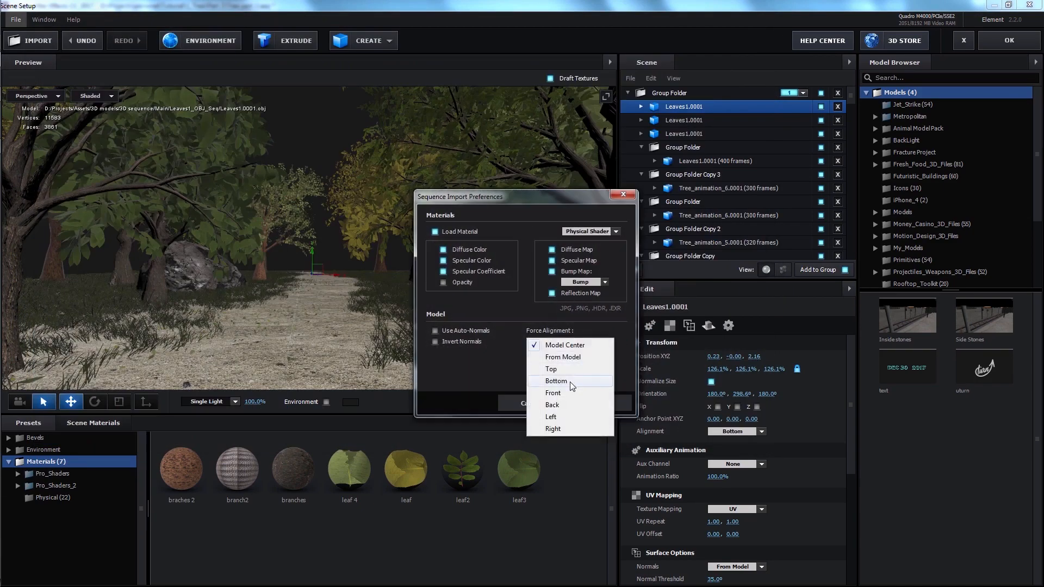
{"action": "left_click", "coordinate": [569, 382]}
{"action": "left_click", "coordinate": [598, 403]}
Step: Put the Leaves3 sequence in a new group folder and move that folder along the path to about Z -2.41
{"action": "left_click", "coordinate": [633, 269]}
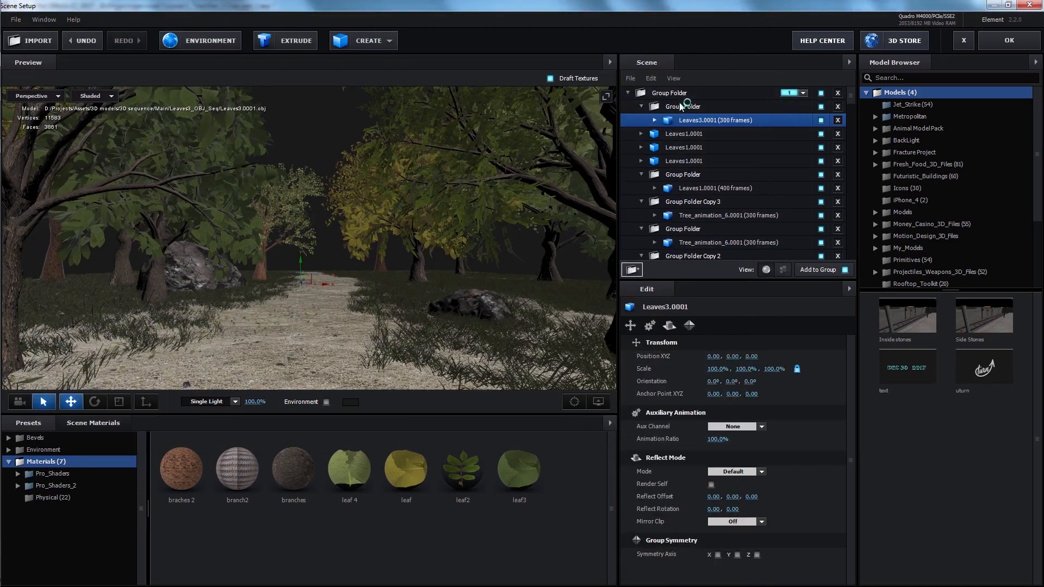
{"action": "left_click", "coordinate": [681, 105]}
{"action": "left_click_drag", "start_coordinate": [295, 336], "coordinate": [332, 331]}
{"action": "left_click_drag", "start_coordinate": [302, 282], "coordinate": [371, 324]}
{"action": "left_click_drag", "start_coordinate": [451, 324], "coordinate": [380, 276]}
Step: Apply the yellow leaf material to the Leaves3 sequence and set its start frame to 60
{"action": "left_click_drag", "start_coordinate": [404, 475], "coordinate": [244, 380]}
{"action": "left_click_drag", "start_coordinate": [354, 326], "coordinate": [293, 326]}
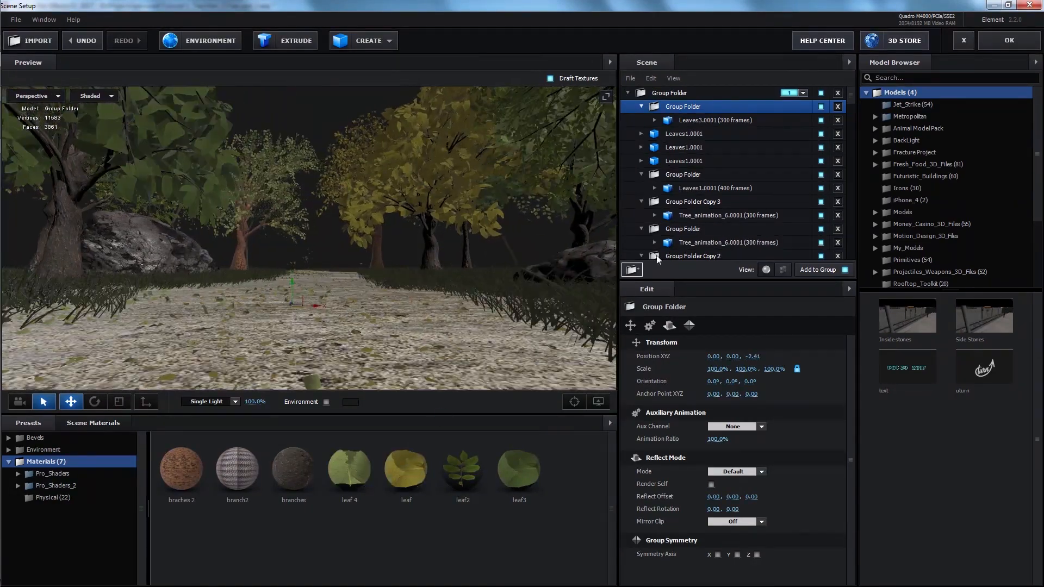
{"action": "left_click", "coordinate": [685, 122]}
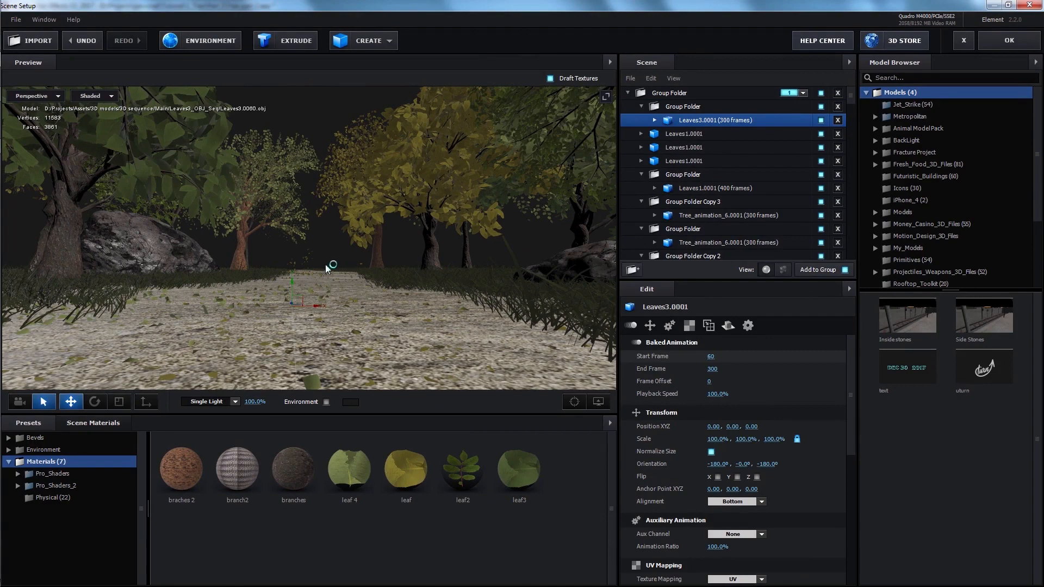
Step: Fine-tune the height of the Leaves3 group folder against the ground, keeping it at Y 0.00
{"action": "left_click", "coordinate": [291, 279]}
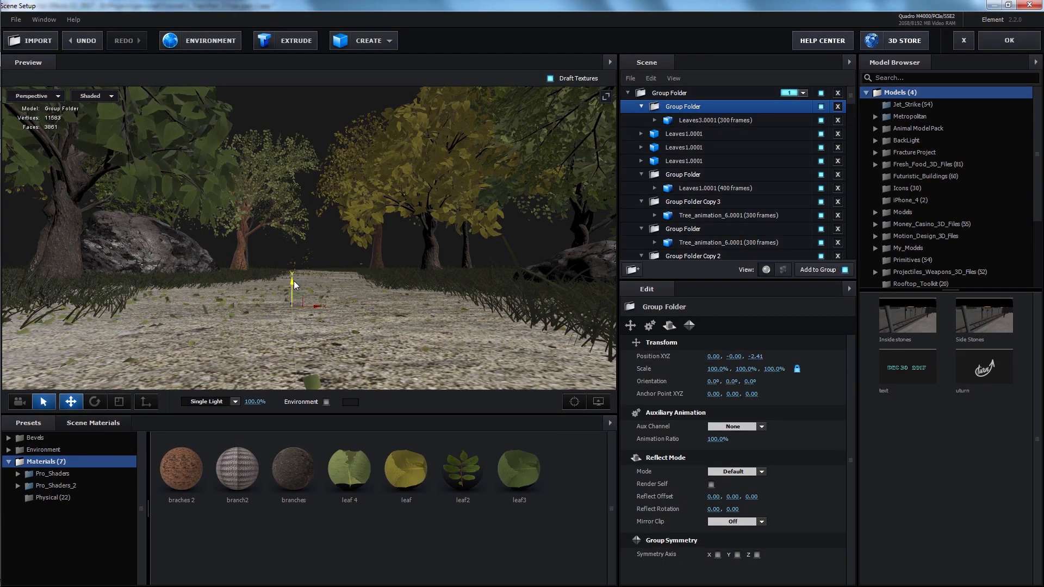
{"action": "left_click_drag", "start_coordinate": [294, 280], "coordinate": [295, 279]}
{"action": "scroll", "coordinate": [478, 281], "scroll_direction": "down", "scroll_amount": 5}
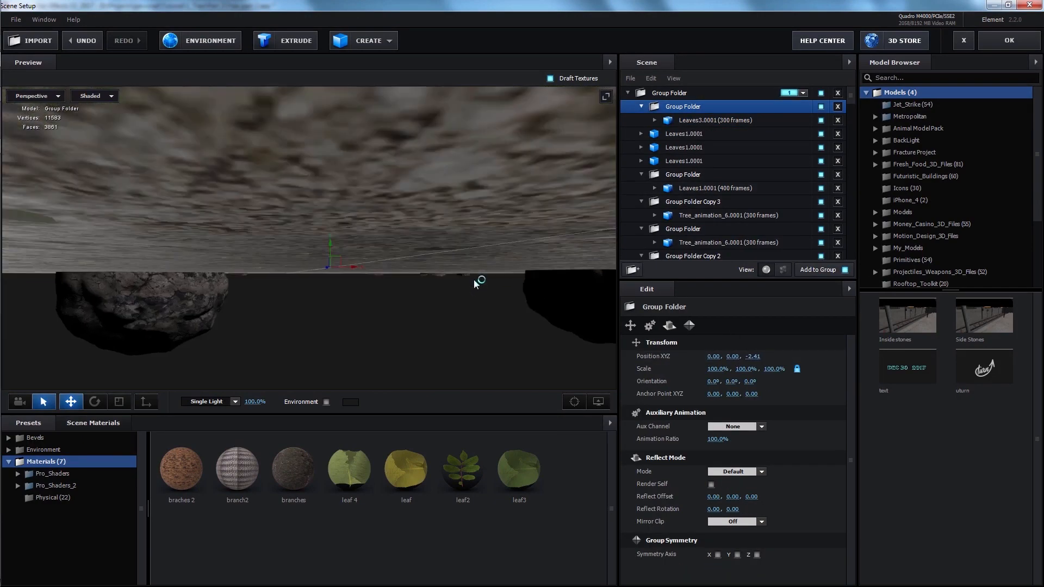
{"action": "left_click_drag", "start_coordinate": [467, 269], "coordinate": [456, 280]}
{"action": "left_click_drag", "start_coordinate": [255, 326], "coordinate": [285, 293]}
Step: Scale the Leaves3 group folder to about 177.4% and duplicate it, with the copy at about Z -1.28
{"action": "left_click_drag", "start_coordinate": [382, 335], "coordinate": [338, 231]}
{"action": "key", "text": "r"}
{"action": "scroll", "coordinate": [336, 312], "scroll_direction": "down", "scroll_amount": 3}
{"action": "key", "text": "ctrl+d"}
{"action": "scroll", "coordinate": [358, 337], "scroll_direction": "down", "scroll_amount": 3}
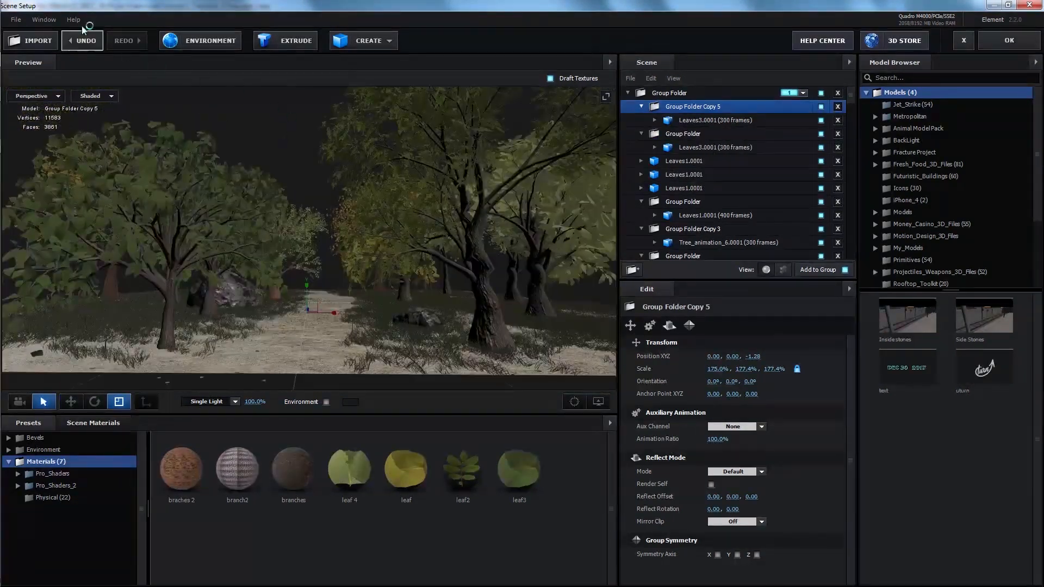
Step: Import the Leaves4 OBJ sequence from Leaves4.0001.obj as a 3D sequence with Force Alignment set to Bottom
{"action": "left_click", "coordinate": [16, 19]}
{"action": "mouse_move", "coordinate": [93, 35]}
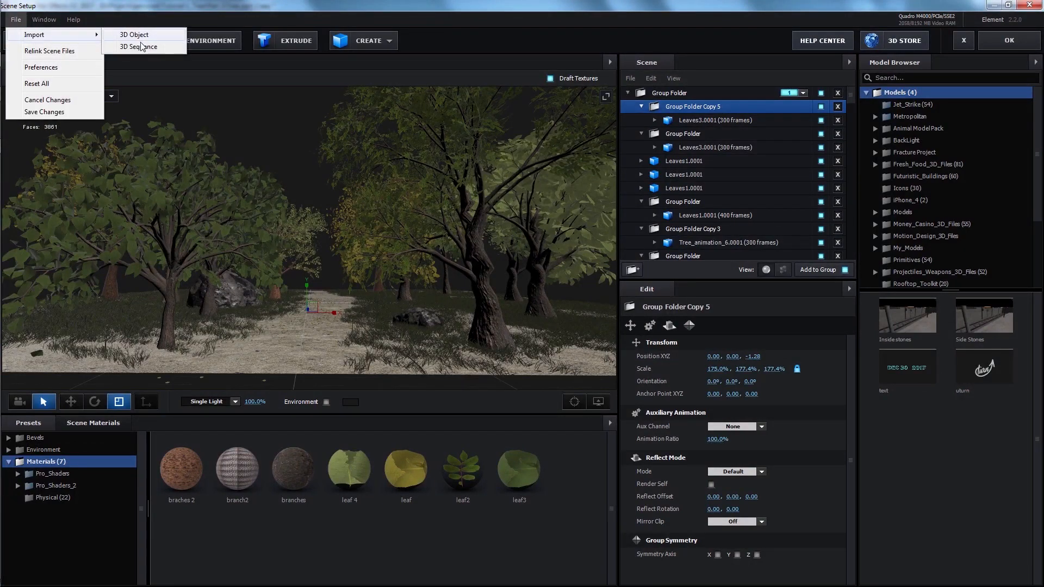
{"action": "left_click", "coordinate": [143, 48]}
{"action": "double_click", "coordinate": [339, 108]}
{"action": "left_click", "coordinate": [154, 103]}
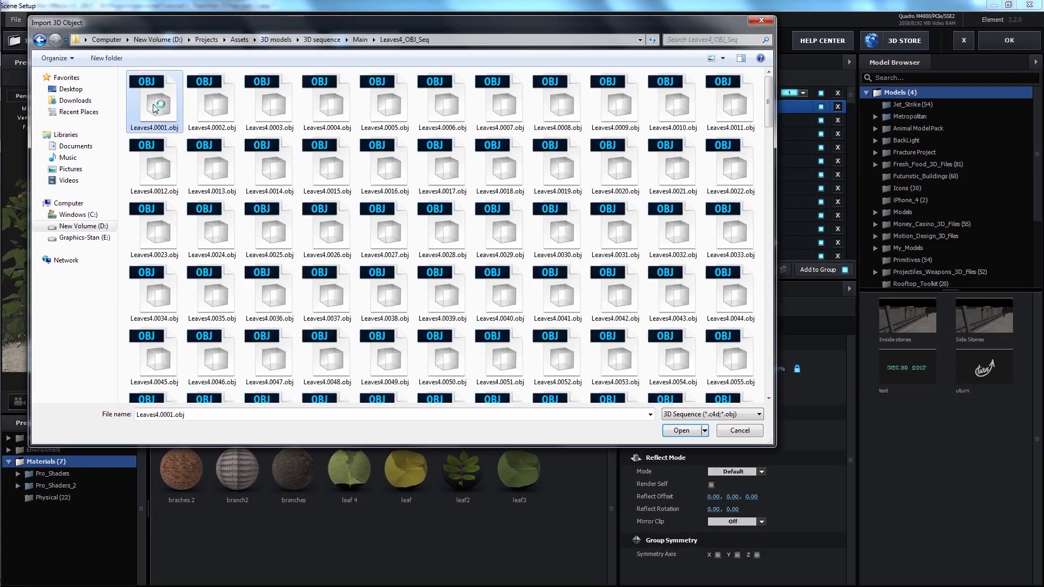
{"action": "left_click", "coordinate": [682, 430]}
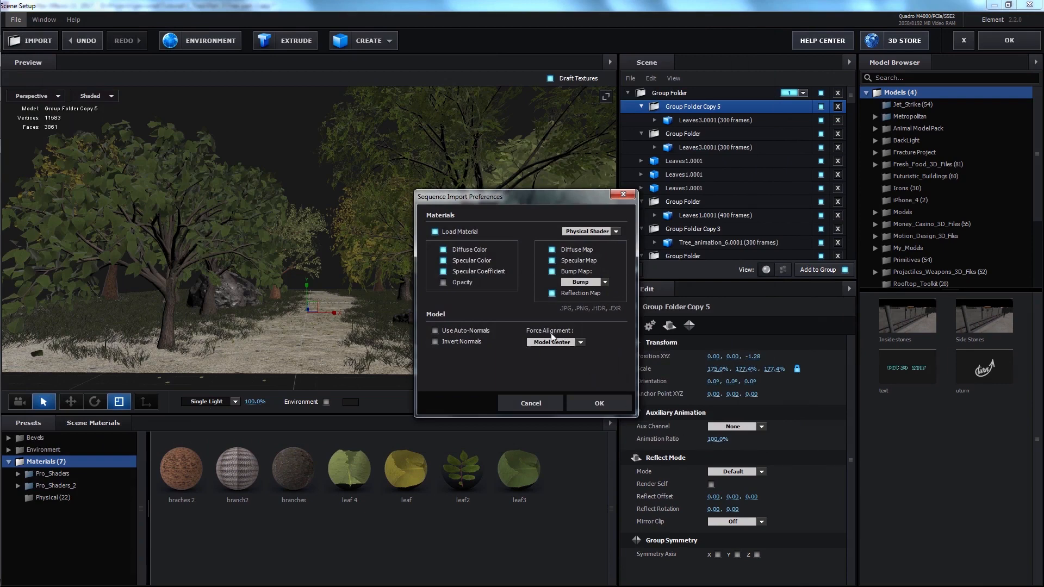
{"action": "left_click", "coordinate": [577, 379]}
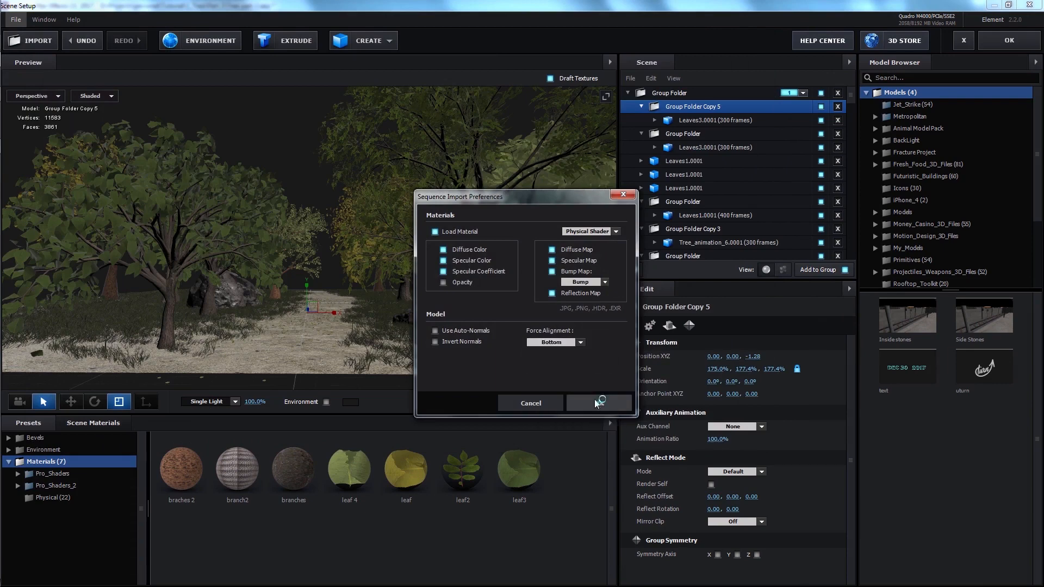
{"action": "left_click", "coordinate": [599, 403]}
Step: Enable Normalize Size on the Leaves4 sequence and nest it in a new group folder inside the main Group Folder
{"action": "left_click_drag", "start_coordinate": [700, 124], "coordinate": [701, 103]}
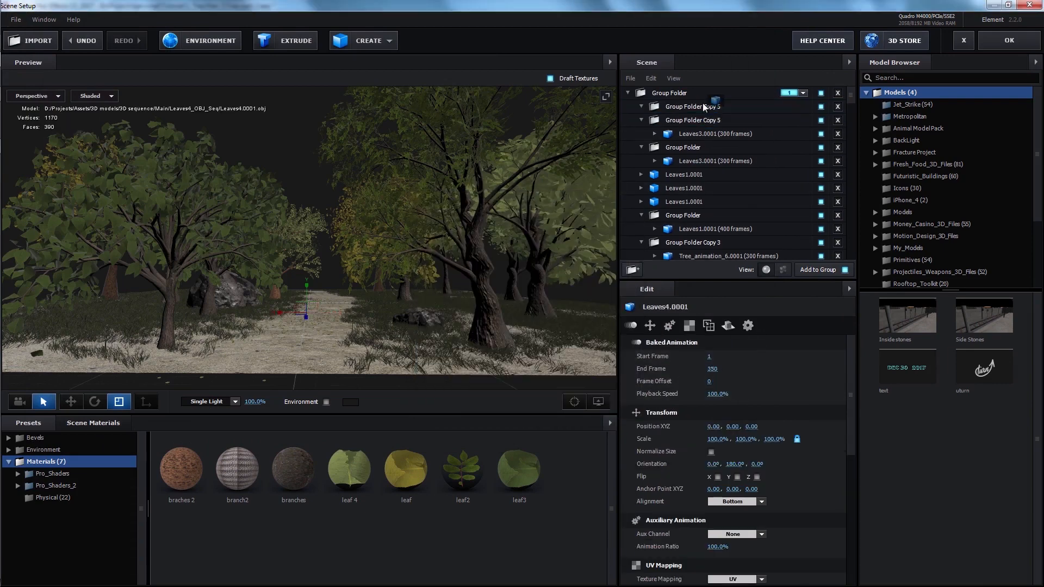
{"action": "left_click", "coordinate": [711, 452]}
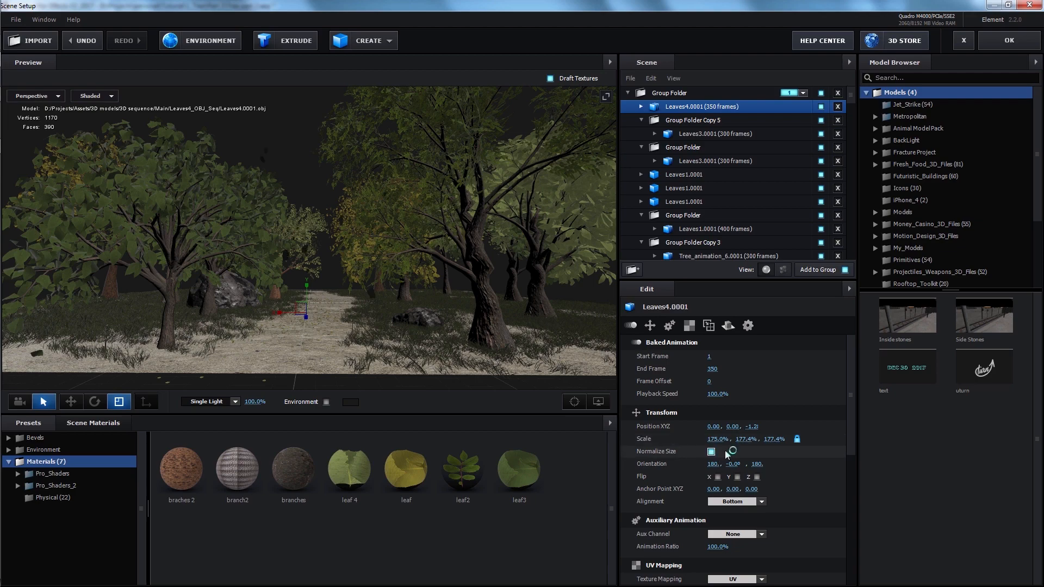
{"action": "left_click", "coordinate": [632, 269]}
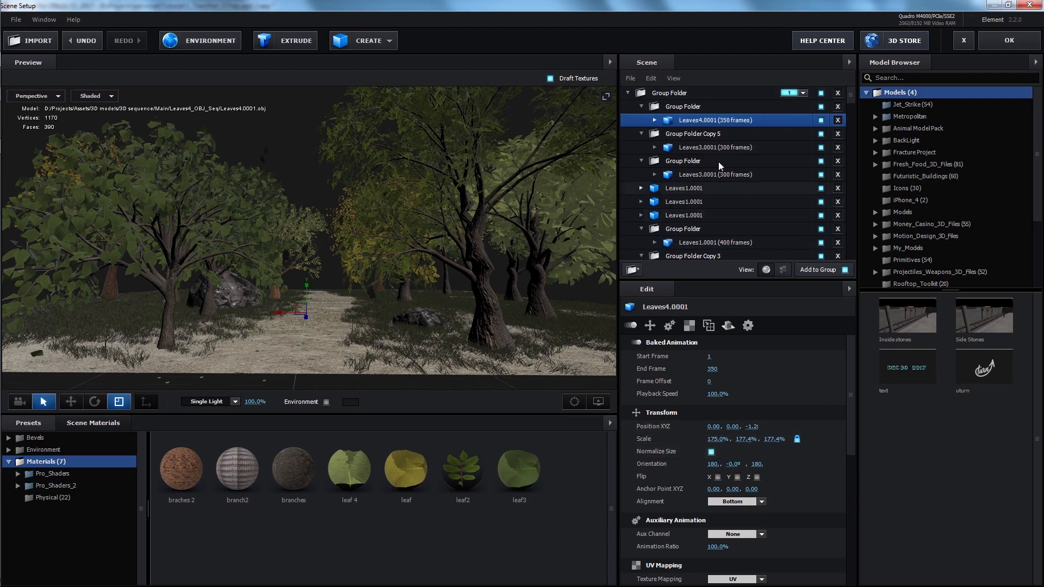
Step: Select the Leaves4 sequence and examine how its leaves look close up along the path
{"action": "left_click", "coordinate": [679, 108]}
{"action": "left_click", "coordinate": [698, 120]}
{"action": "scroll", "coordinate": [316, 298], "scroll_direction": "up", "scroll_amount": 5}
{"action": "middle_click_drag", "start_coordinate": [340, 321], "coordinate": [350, 290]}
{"action": "scroll", "coordinate": [388, 311], "scroll_direction": "up", "scroll_amount": 3}
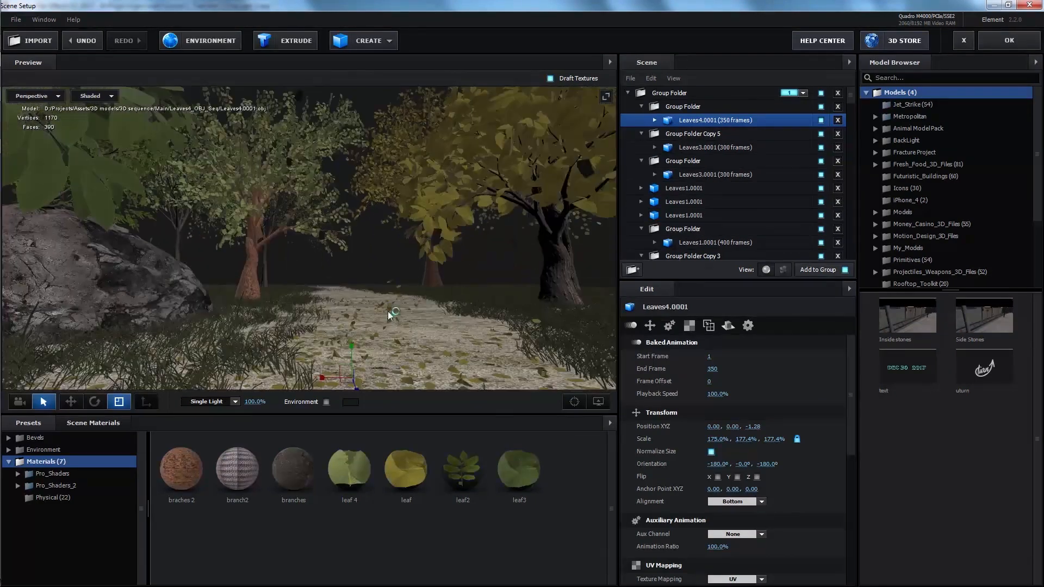
{"action": "middle_click_drag", "start_coordinate": [412, 333], "coordinate": [411, 321]}
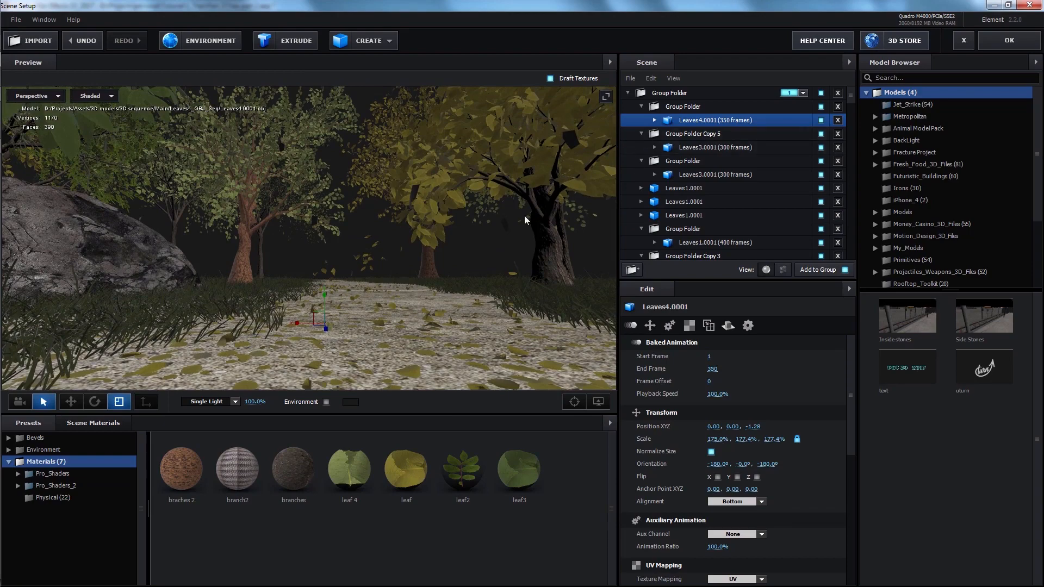
Step: Undo the last few changes in the scene
{"action": "key", "text": "ctrl+z"}
{"action": "key", "text": "ctrl+z"}
{"action": "key", "text": "ctrl+z"}
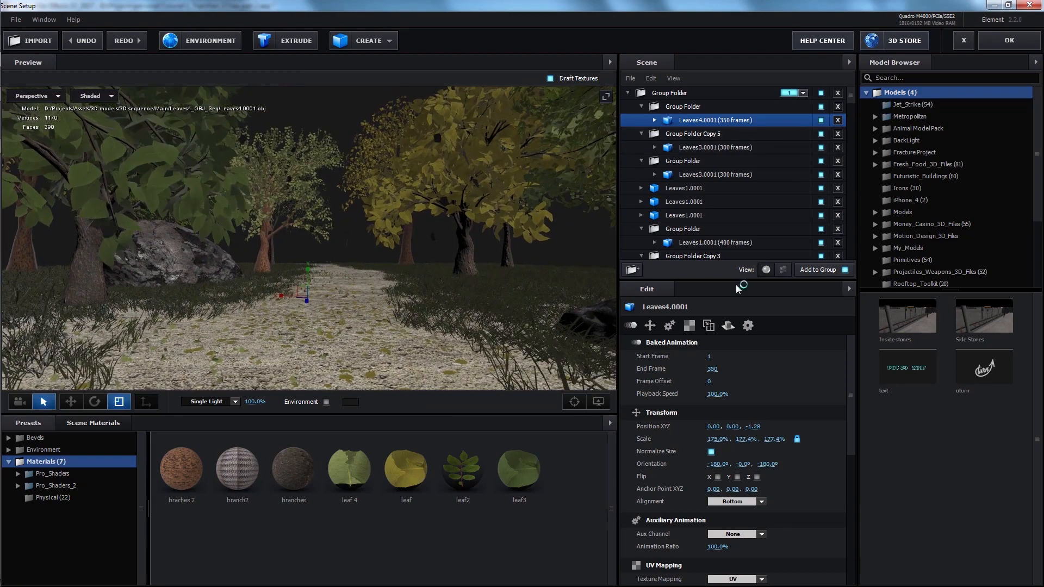
Step: Move the Leaves4 sequence out of the main Group Folder, isolate it and apply the yellow leaf material to it
{"action": "left_click_drag", "start_coordinate": [699, 120], "coordinate": [704, 91]}
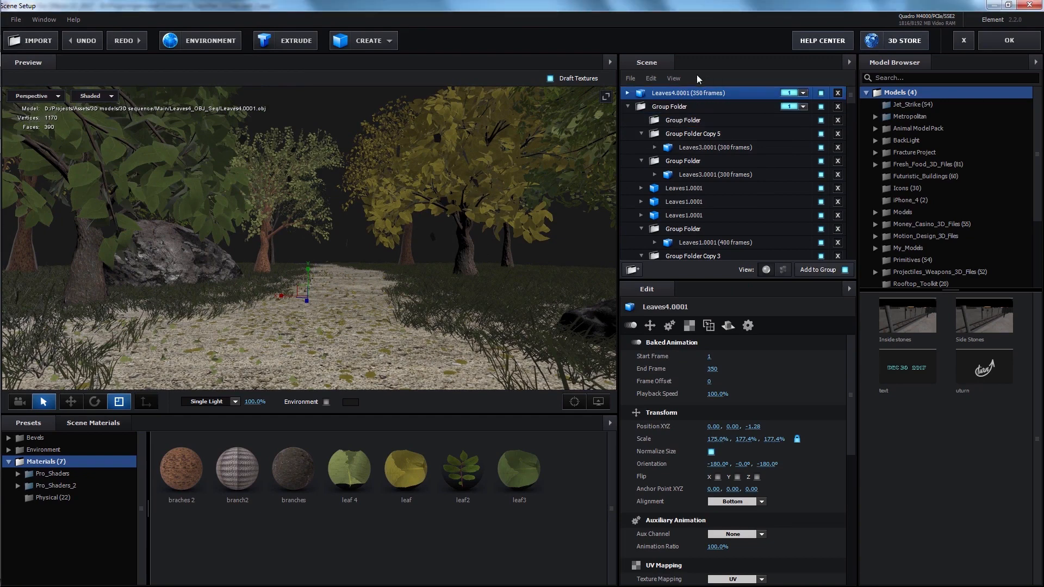
{"action": "double_click", "coordinate": [420, 457]}
{"action": "left_click_drag", "start_coordinate": [456, 351], "coordinate": [477, 282]}
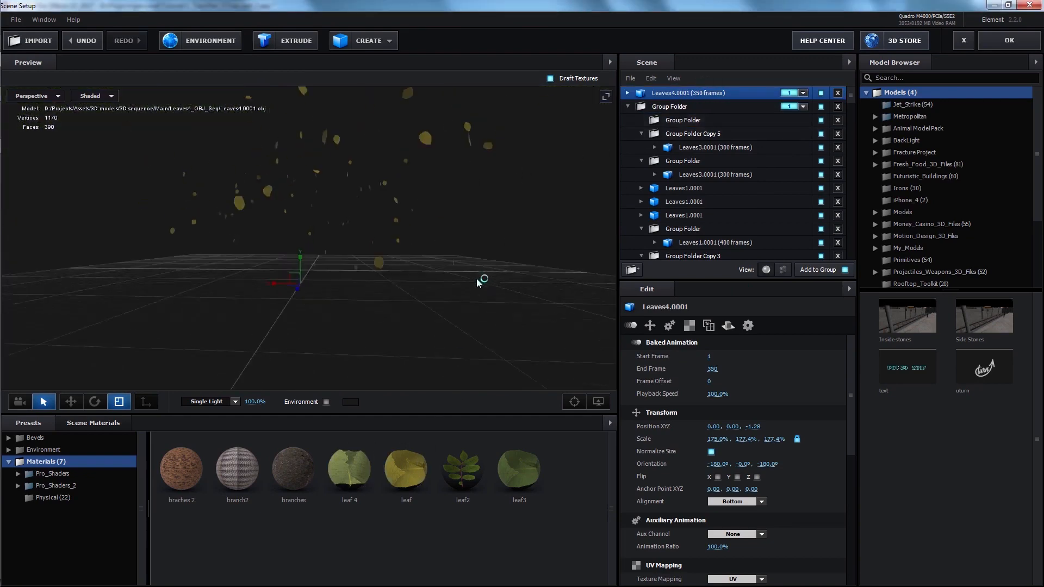
Step: Scrub the Leaves4 start frame to preview the falling leaves and return the sequence to its group folder
{"action": "scroll", "coordinate": [429, 301], "scroll_direction": "down", "scroll_amount": 5}
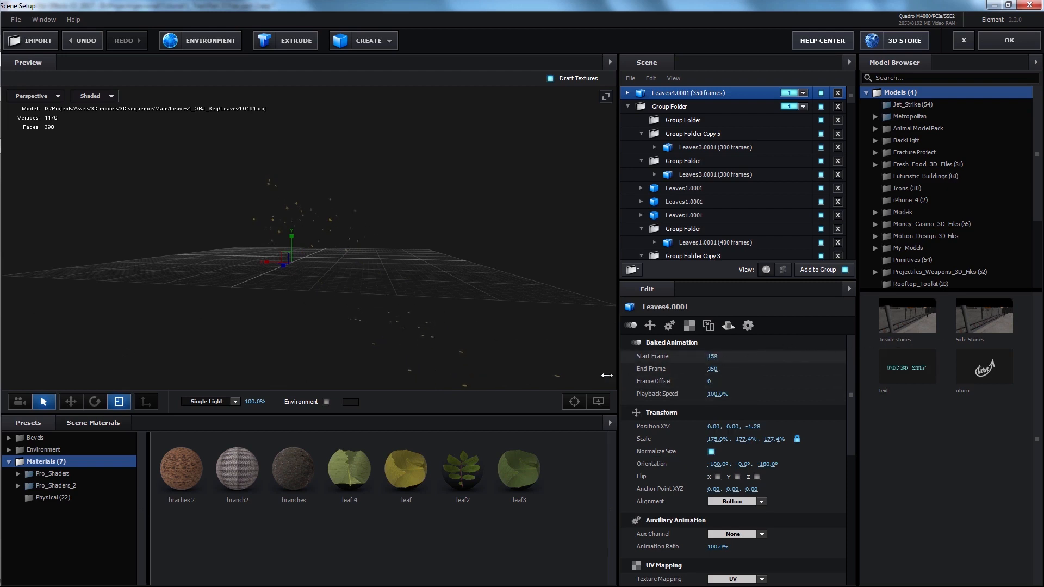
{"action": "left_click_drag", "start_coordinate": [144, 479], "coordinate": [93, 480]}
{"action": "left_click_drag", "start_coordinate": [682, 95], "coordinate": [686, 112]}
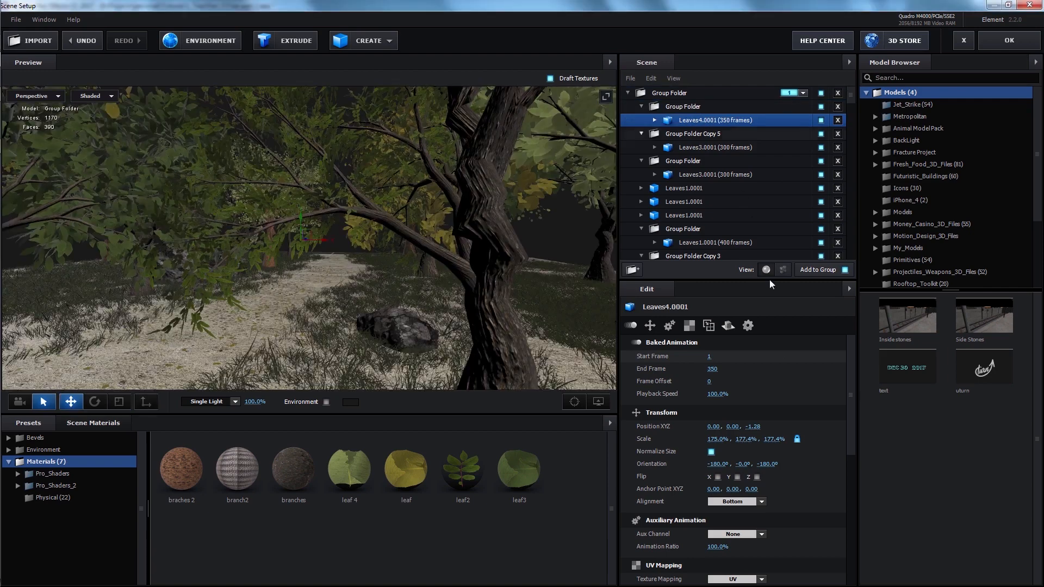
Step: Adjust the Leaves4 start frame and move its group folder to about X -2.89, Y 1.74, Z 0.00
{"action": "left_click_drag", "start_coordinate": [709, 356], "coordinate": [915, 329]}
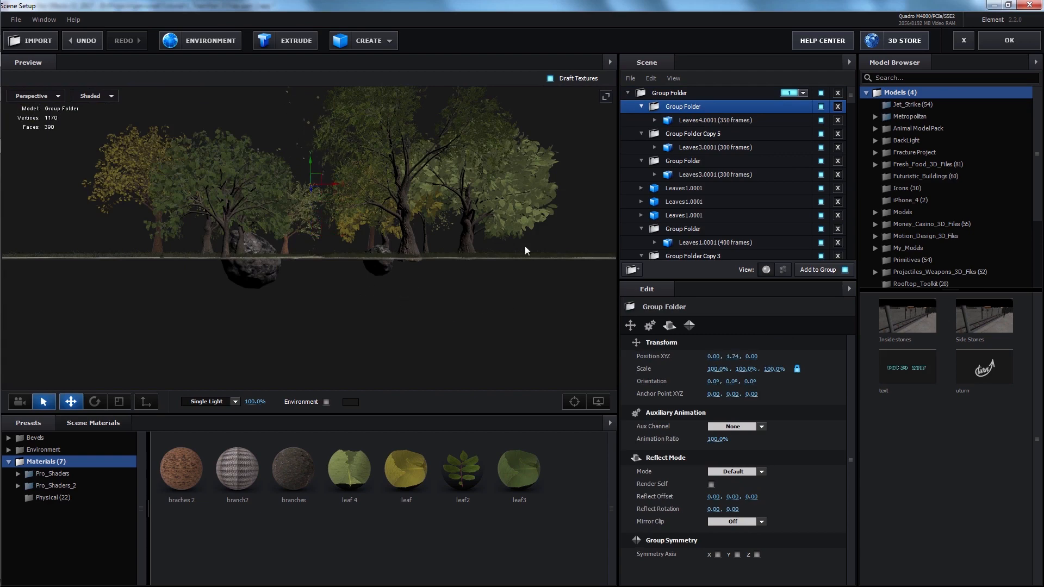
{"action": "left_click_drag", "start_coordinate": [525, 250], "coordinate": [525, 272]}
{"action": "scroll", "coordinate": [525, 272], "scroll_direction": "up", "scroll_amount": 5}
{"action": "left_click_drag", "start_coordinate": [329, 162], "coordinate": [165, 175]}
{"action": "scroll", "coordinate": [228, 203], "scroll_direction": "up", "scroll_amount": 3}
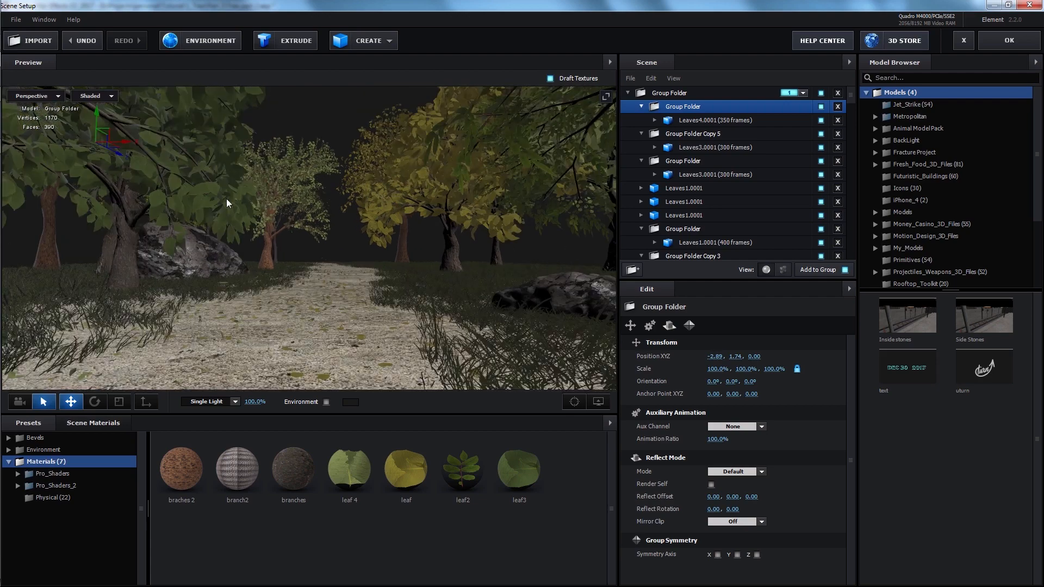
{"action": "scroll", "coordinate": [462, 298], "scroll_direction": "up", "scroll_amount": 3}
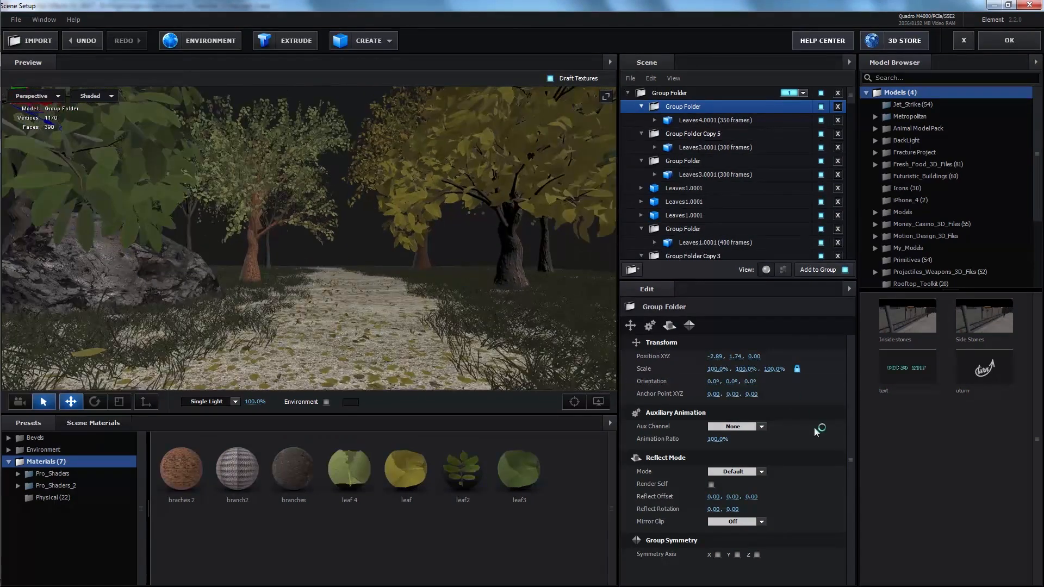
Step: Adjust the height of the Leaves4 group folder, set the Leaves4 start frame to 90 and apply the scene
{"action": "left_click_drag", "start_coordinate": [736, 357], "coordinate": [727, 353]}
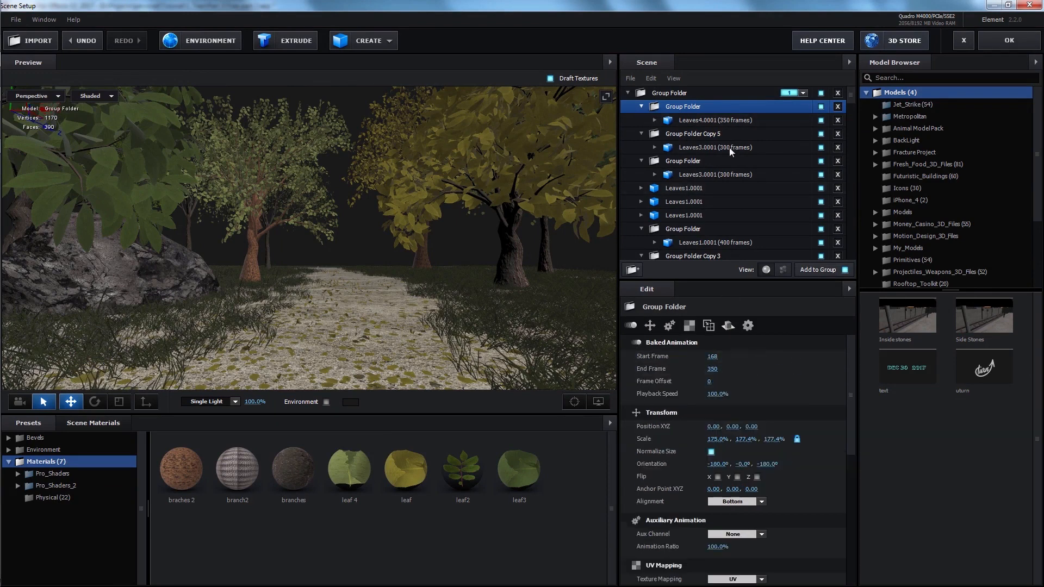
{"action": "left_click", "coordinate": [715, 120]}
{"action": "left_click_drag", "start_coordinate": [766, 351], "coordinate": [686, 349]}
{"action": "scroll", "coordinate": [417, 296], "scroll_direction": "down", "scroll_amount": 8}
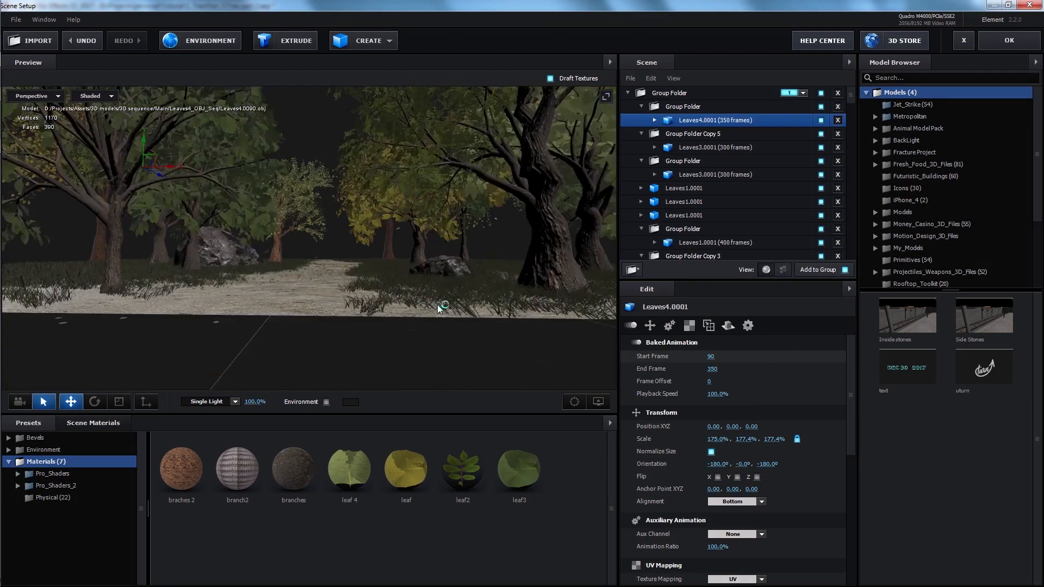
{"action": "scroll", "coordinate": [438, 305], "scroll_direction": "up", "scroll_amount": 3}
{"action": "left_click", "coordinate": [1009, 41]}
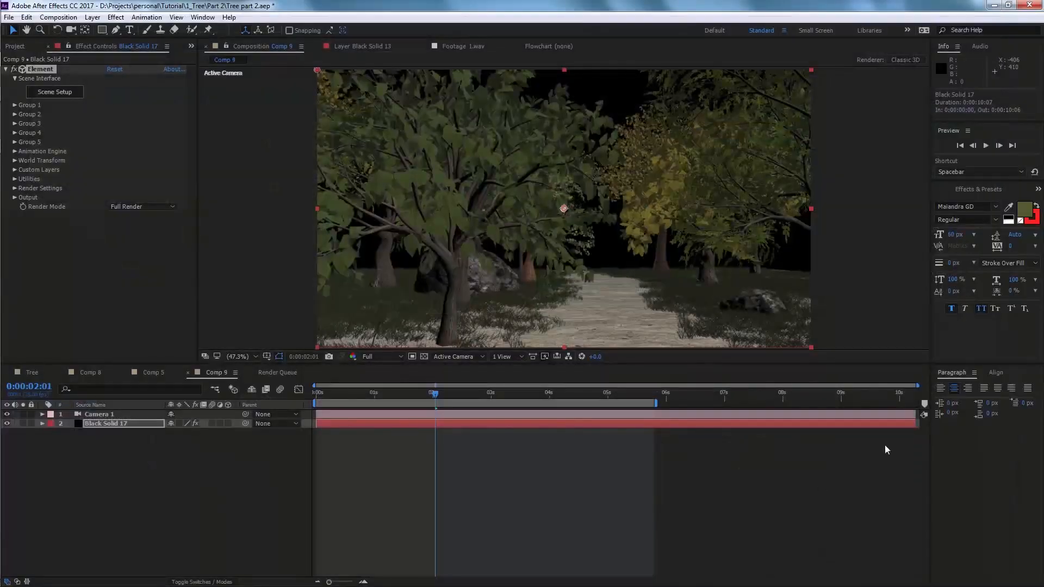
Step: Play the Comp 9 preview to check the leaf animation and return to the first frame
{"action": "left_click", "coordinate": [396, 444]}
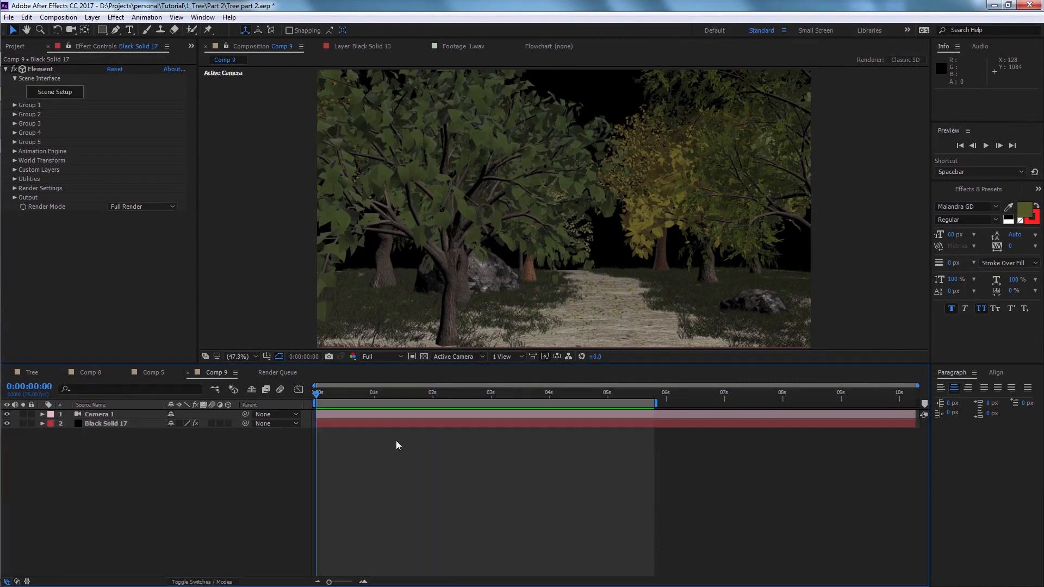
{"action": "key", "text": "space"}
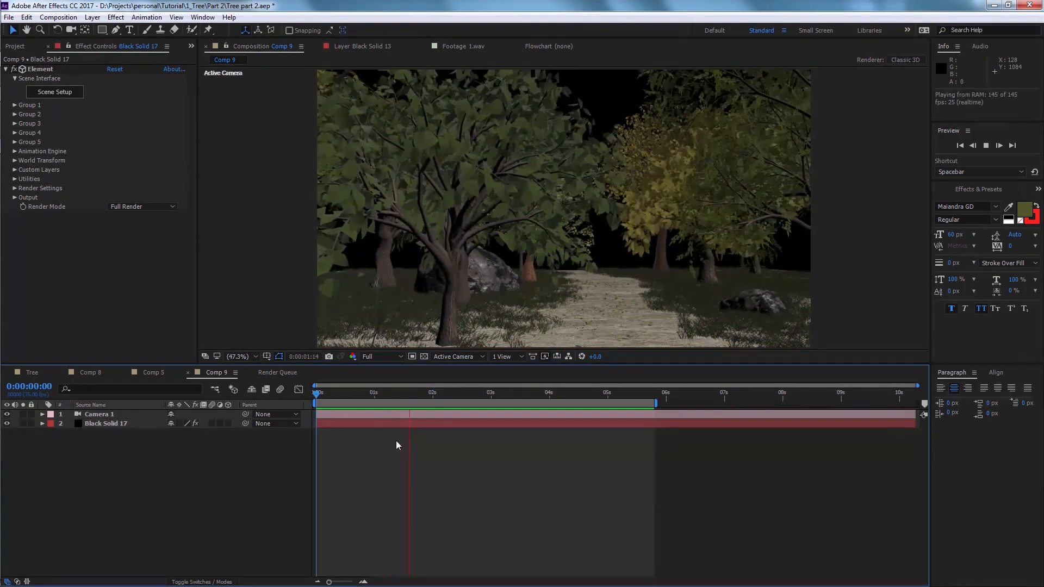
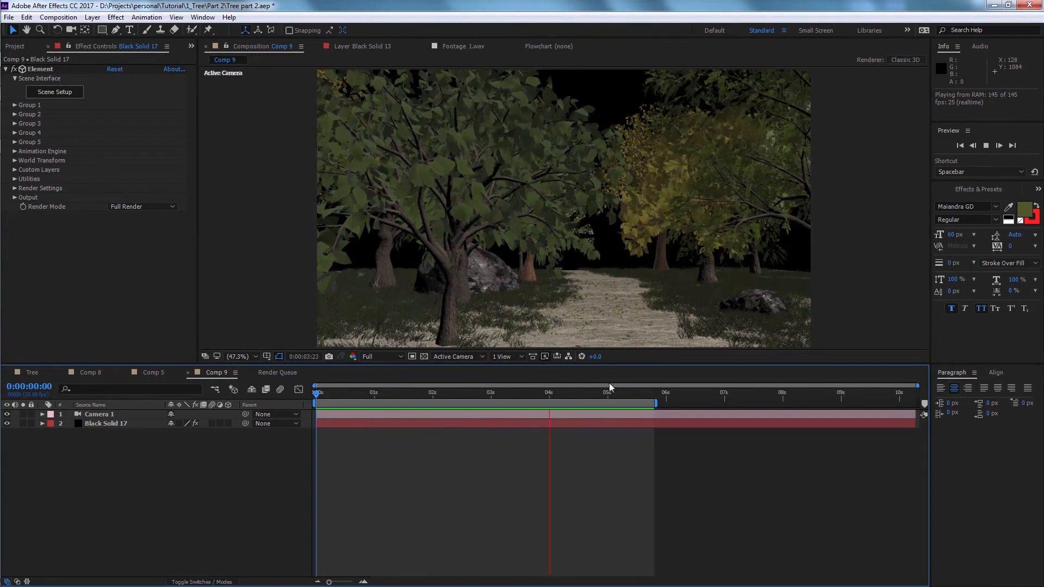
{"action": "key", "text": "space"}
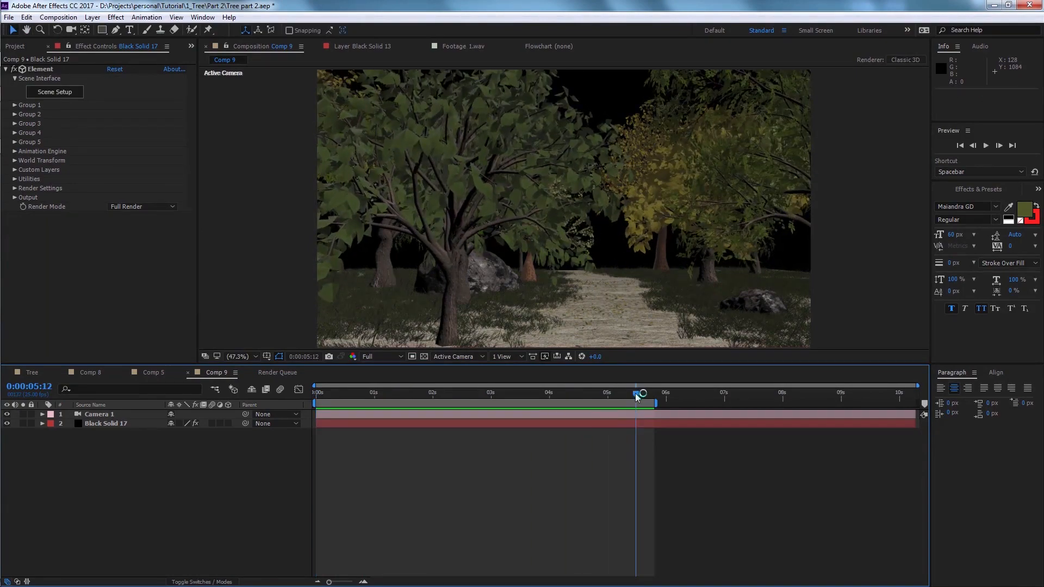
{"action": "left_click_drag", "start_coordinate": [638, 393], "coordinate": [233, 391]}
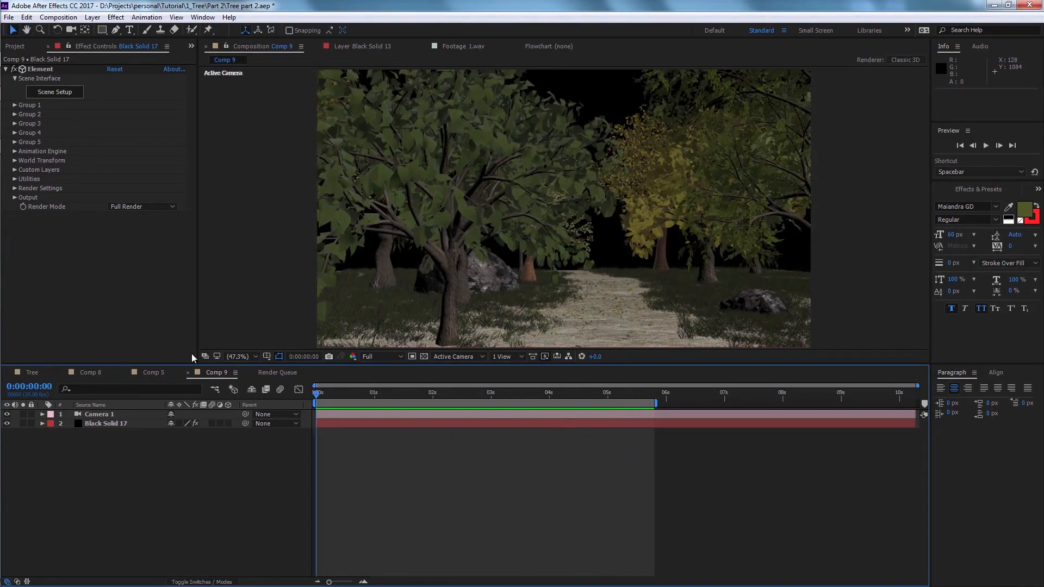
Step: Reopen Scene Setup and set the start frame of the Leaves4 and both Leaves3 sequences to 1
{"action": "left_click", "coordinate": [68, 94]}
{"action": "left_click", "coordinate": [68, 95]}
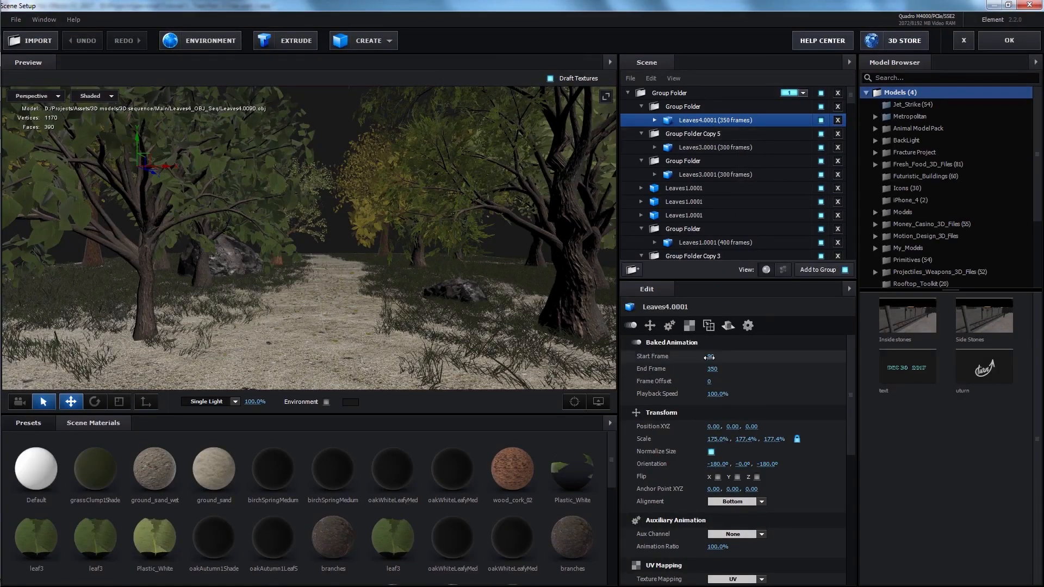
{"action": "left_click_drag", "start_coordinate": [286, 369], "coordinate": [275, 369]}
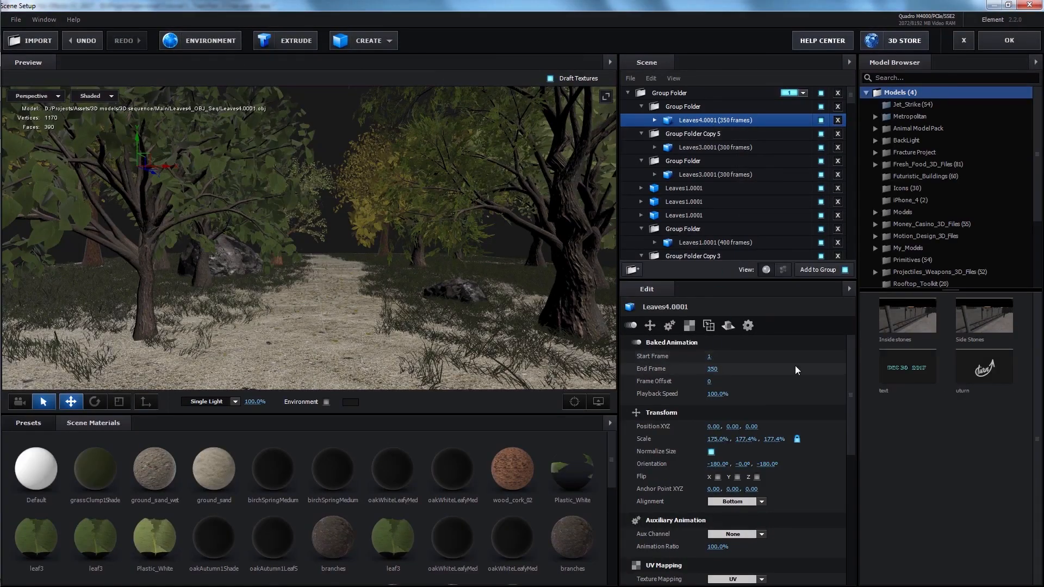
{"action": "left_click", "coordinate": [754, 148]}
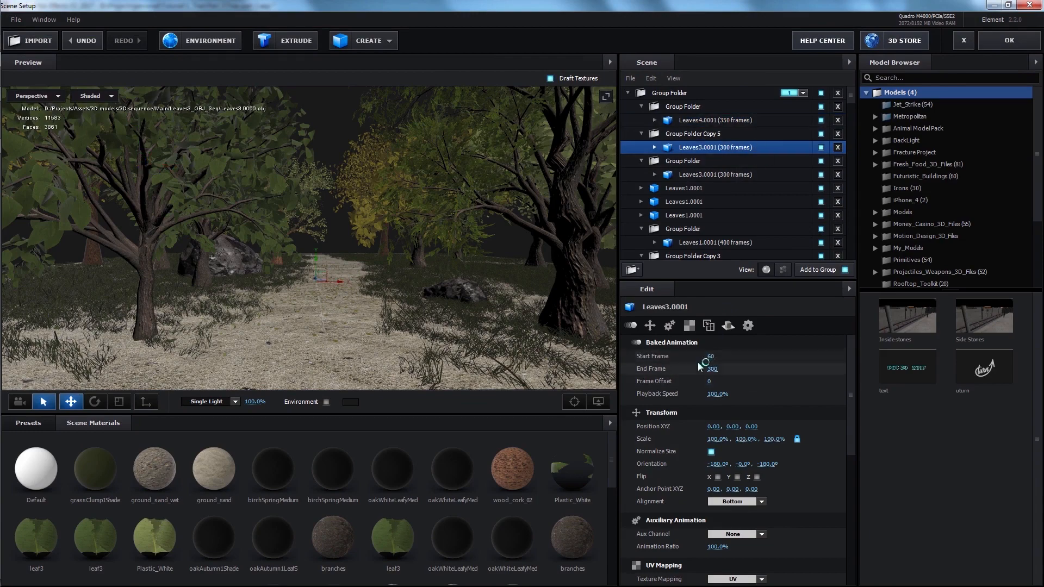
{"action": "left_click", "coordinate": [720, 174]}
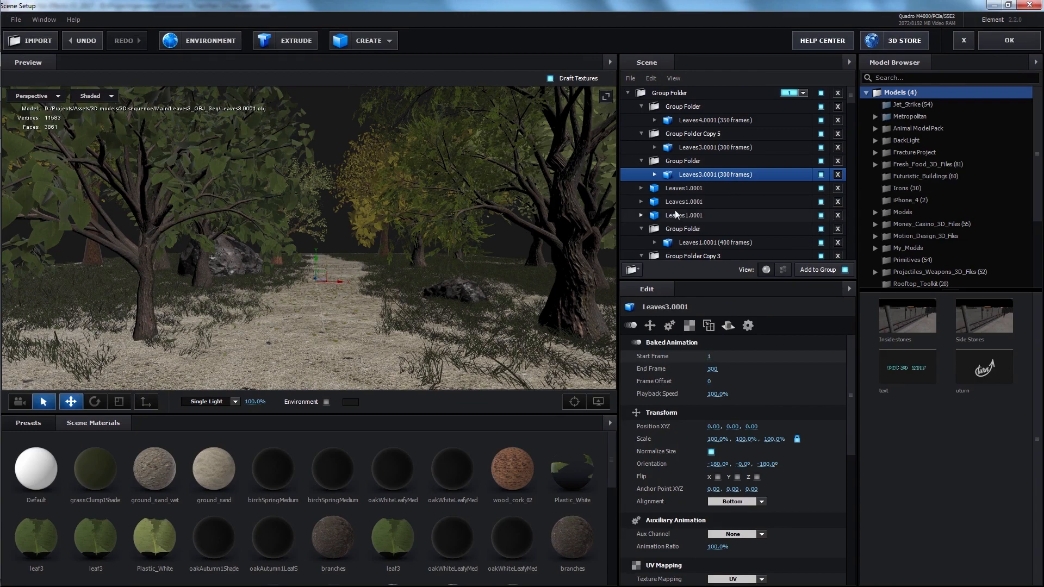
Step: Adjust the start frame of the 400-frame Leaves1 sequence, check the Tree_animation_6 and Tree_animation_5 start frames, and apply the scene
{"action": "scroll", "coordinate": [706, 195], "scroll_direction": "down", "scroll_amount": 1}
{"action": "left_click", "coordinate": [712, 205]}
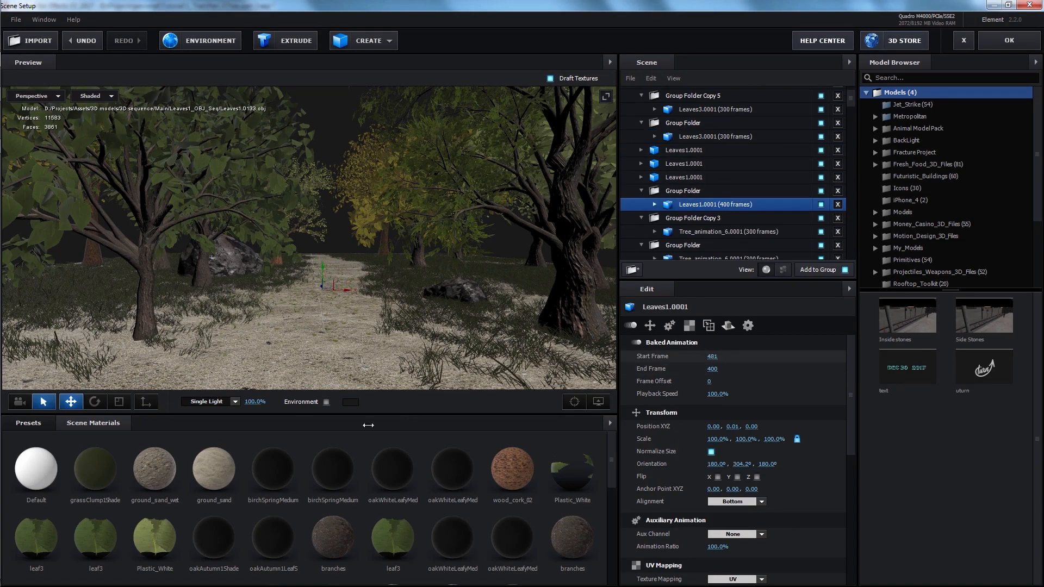
{"action": "left_click", "coordinate": [701, 233]}
{"action": "scroll", "coordinate": [714, 168], "scroll_direction": "down", "scroll_amount": 1}
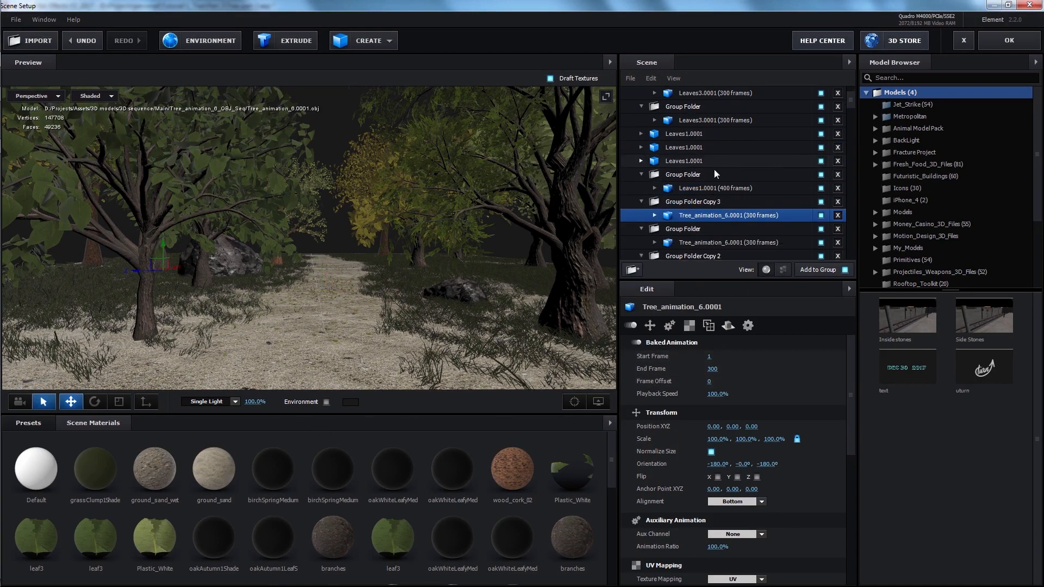
{"action": "left_click", "coordinate": [720, 221]}
{"action": "left_click", "coordinate": [731, 248]}
{"action": "scroll", "coordinate": [735, 229], "scroll_direction": "up", "scroll_amount": 2}
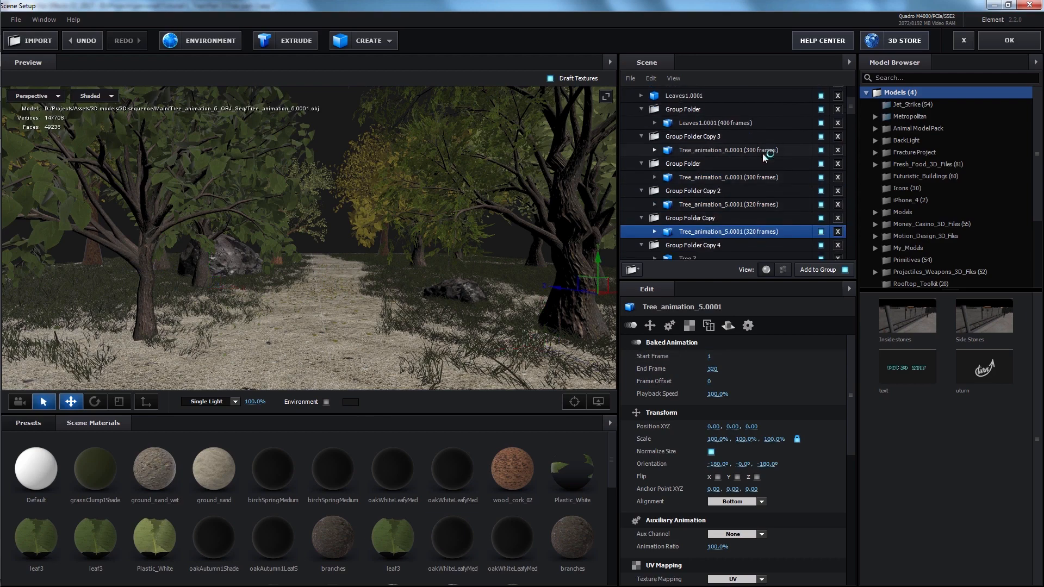
{"action": "left_click_drag", "start_coordinate": [487, 282], "coordinate": [495, 269]}
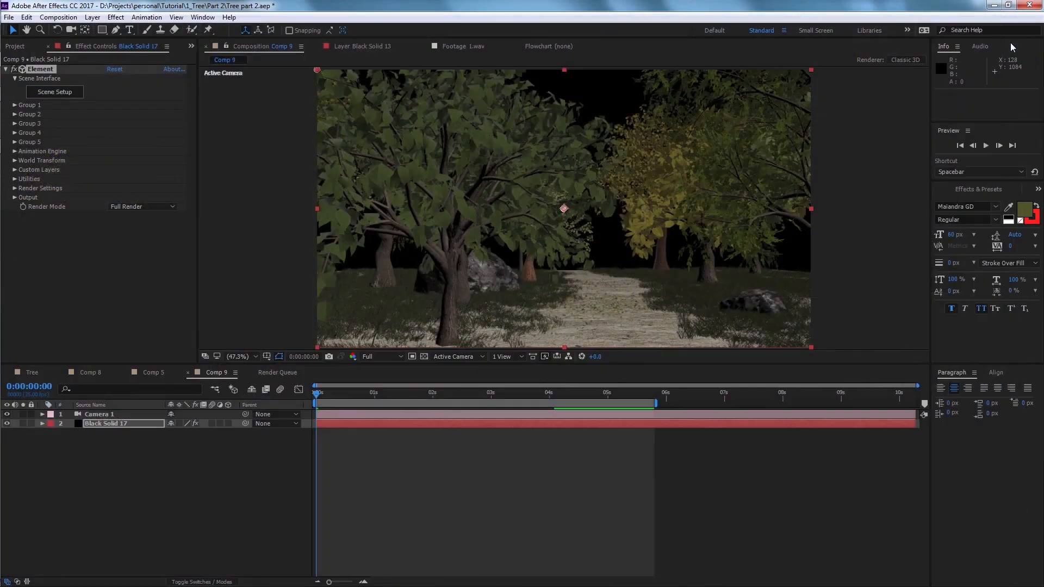
Step: Delete the existing camera from Comp 9 and create a new two-node camera with the 28mm preset
{"action": "left_click", "coordinate": [160, 446]}
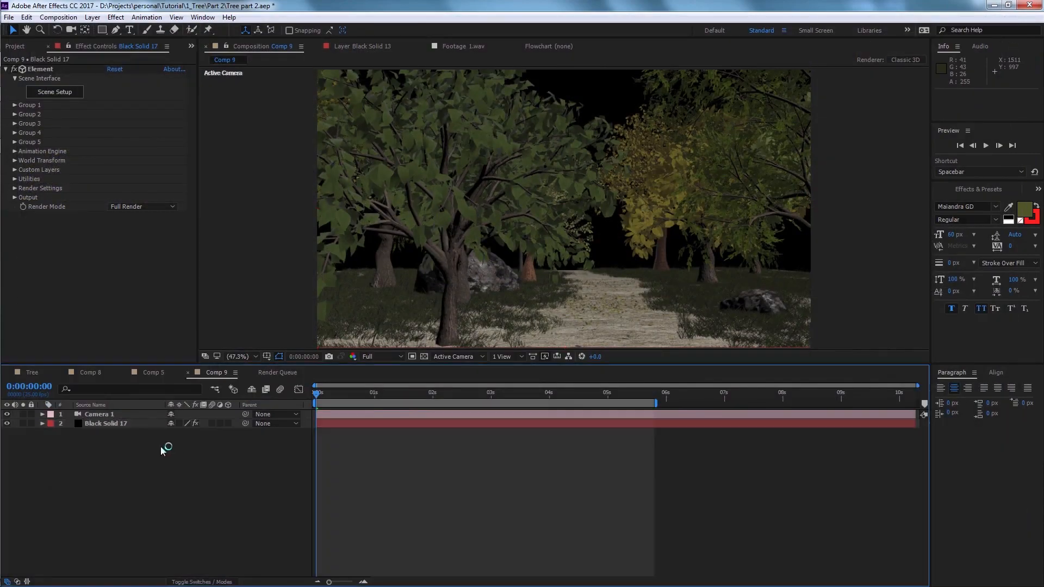
{"action": "left_click", "coordinate": [144, 415]}
{"action": "key", "text": "Delete"}
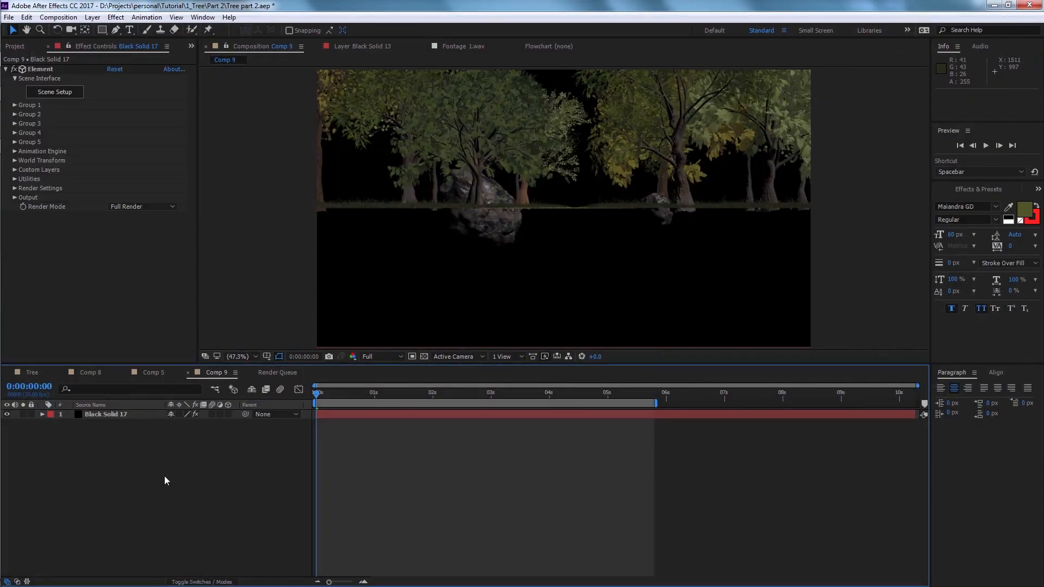
{"action": "key", "text": "ctrl+alt+shift+c"}
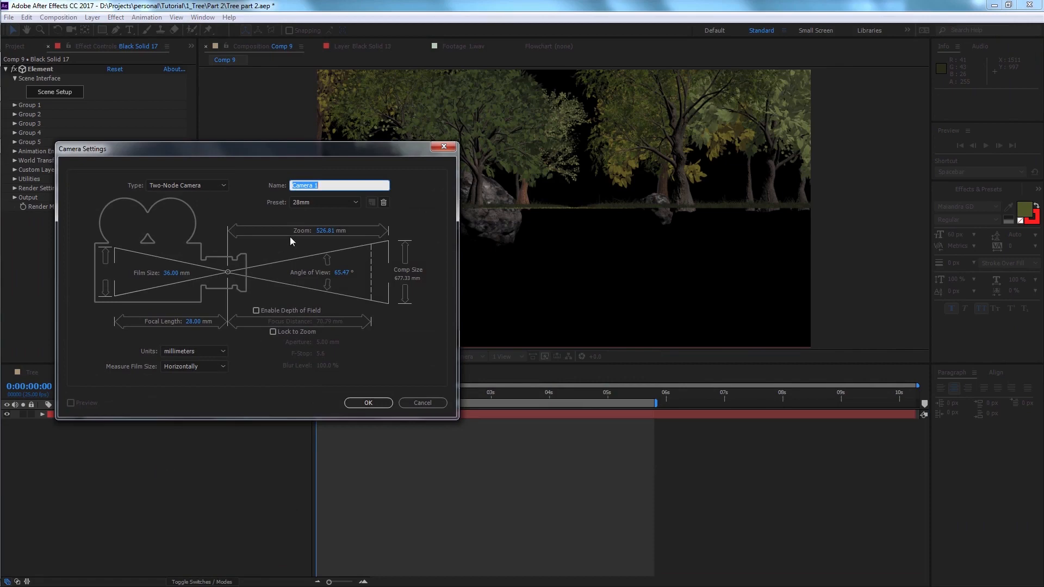
{"action": "left_click", "coordinate": [368, 402]}
Step: Add a null object, make it a 3D layer and parent Camera 1 to it
{"action": "key", "text": "ctrl+alt+shift+y"}
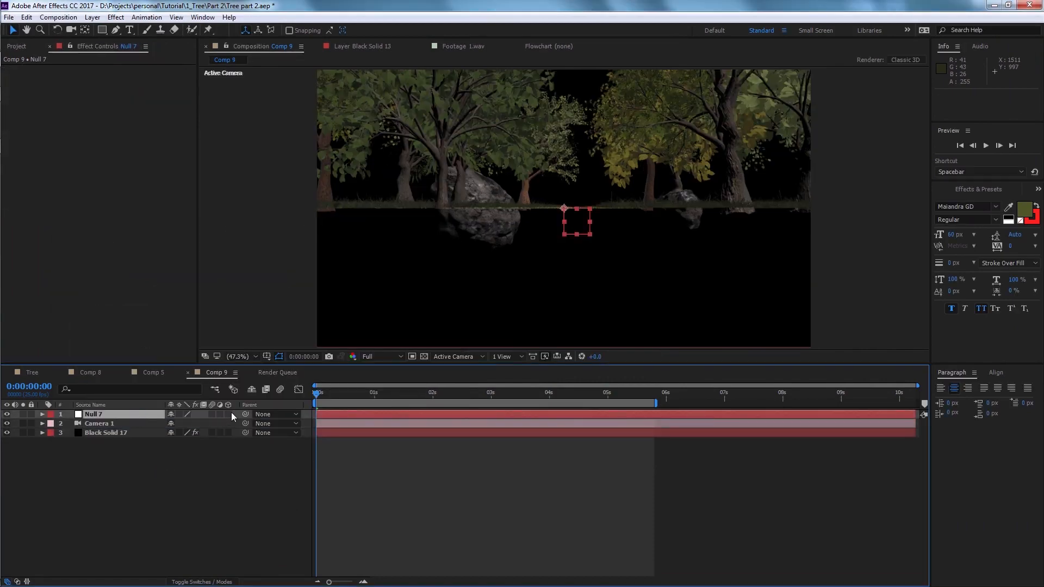
{"action": "left_click", "coordinate": [145, 422]}
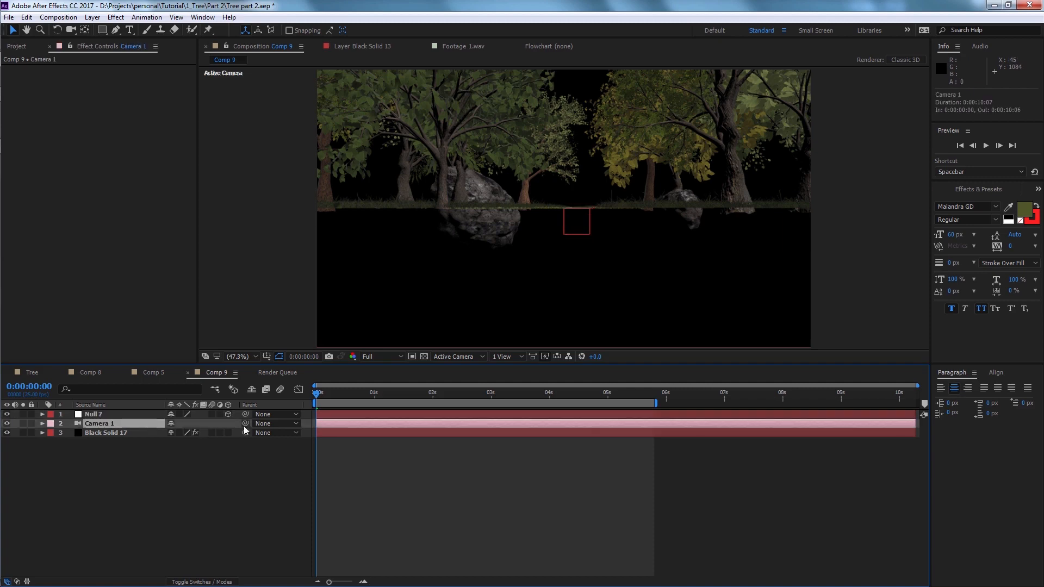
{"action": "left_click_drag", "start_coordinate": [245, 423], "coordinate": [113, 413]}
{"action": "left_click", "coordinate": [113, 413]}
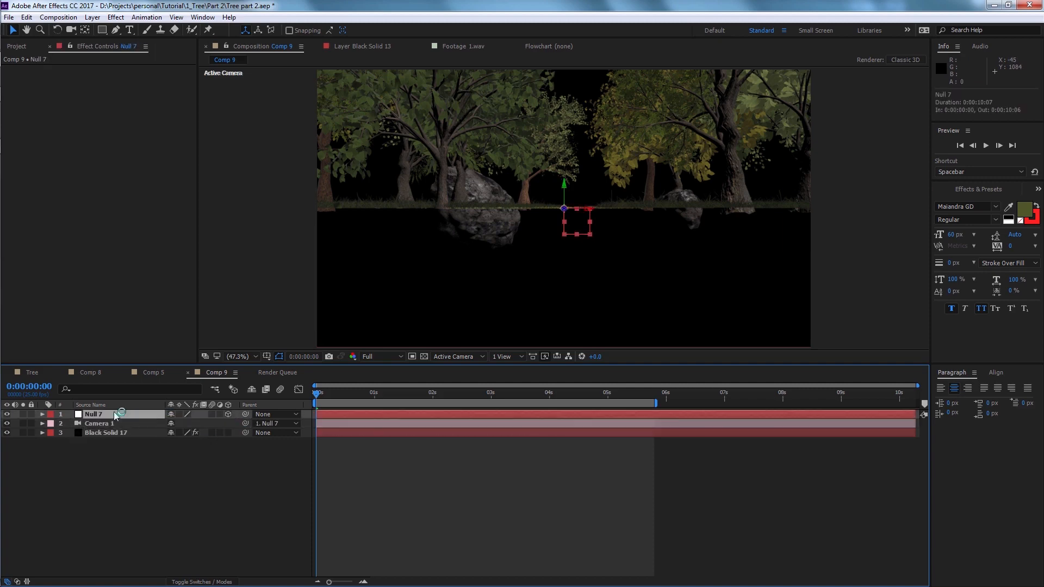
Step: Move the null to about 839.5, 428.0, 348.7 and start keyframing its position at 0:00:00:00
{"action": "left_click_drag", "start_coordinate": [564, 185], "coordinate": [497, 241]}
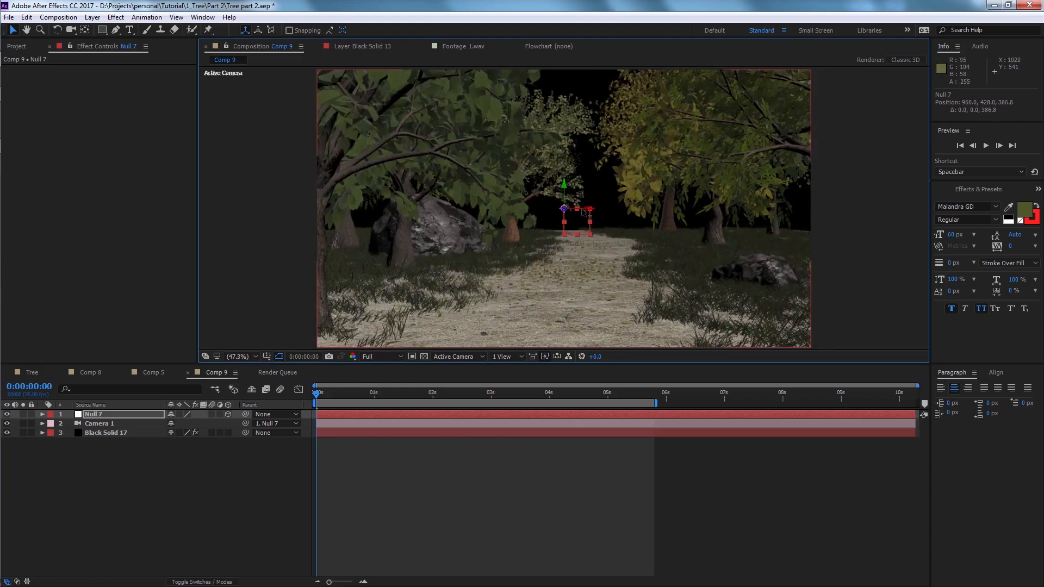
{"action": "left_click_drag", "start_coordinate": [589, 209], "coordinate": [558, 215]}
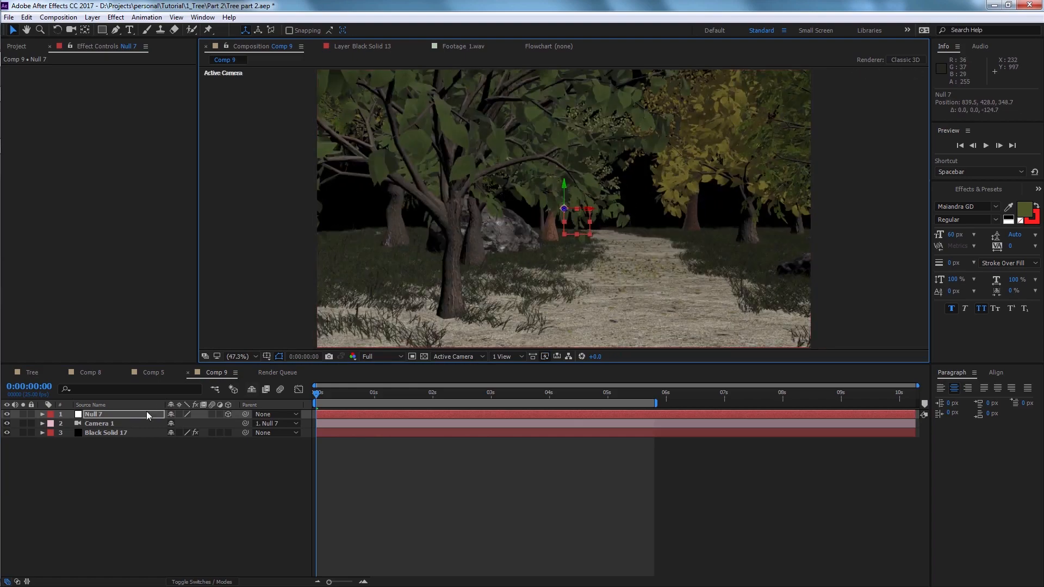
{"action": "left_click", "coordinate": [143, 416]}
{"action": "key", "text": "p"}
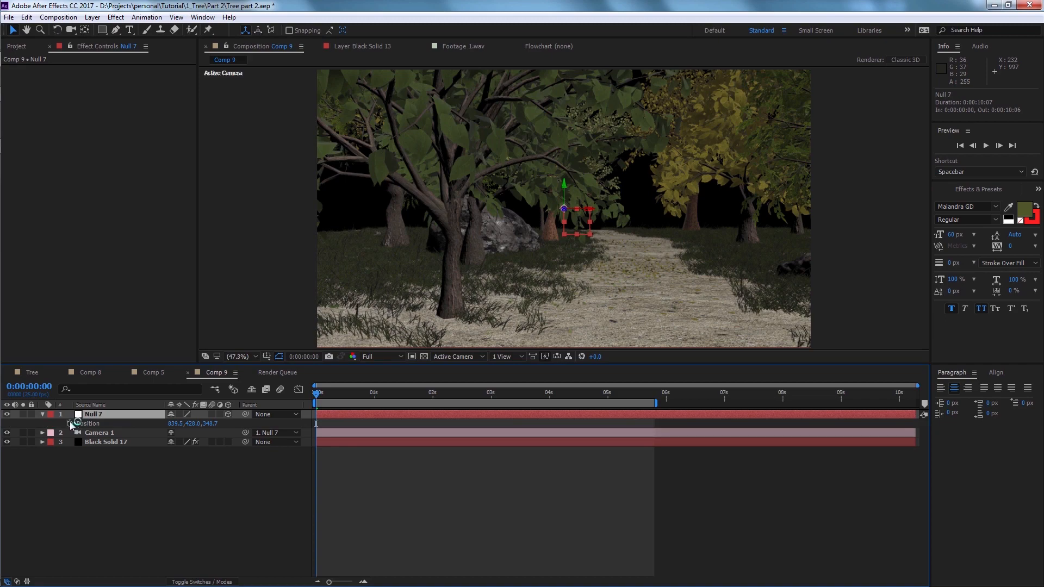
{"action": "left_click", "coordinate": [70, 424]}
Step: Keyframe a sideways move of the null ending at 0:00:06:00, and shift both keyframes so it ends at about 1120.6, 428.0, 606.6
{"action": "left_click_drag", "start_coordinate": [649, 393], "coordinate": [666, 392]}
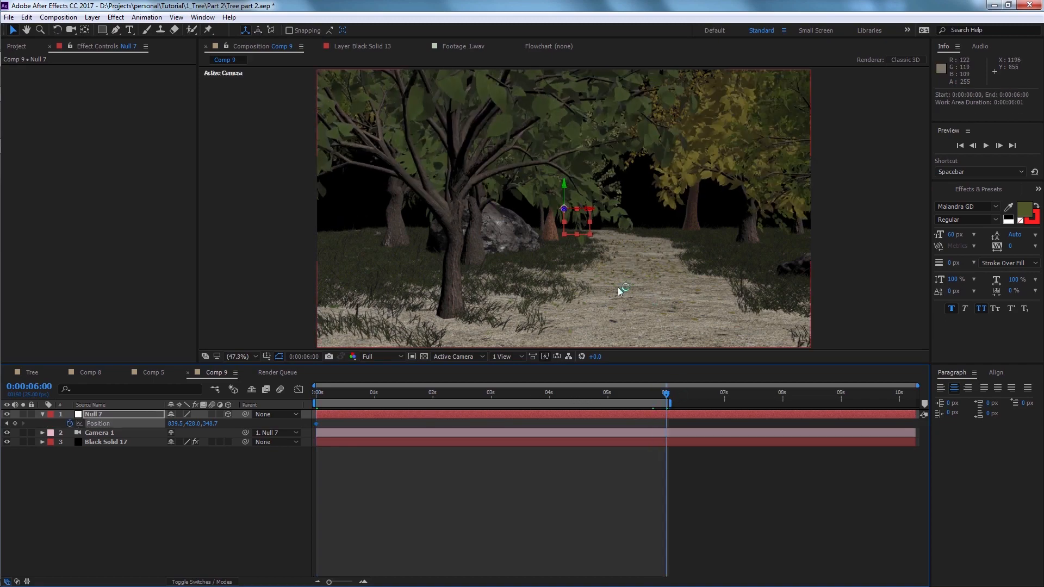
{"action": "left_click_drag", "start_coordinate": [591, 211], "coordinate": [688, 212]}
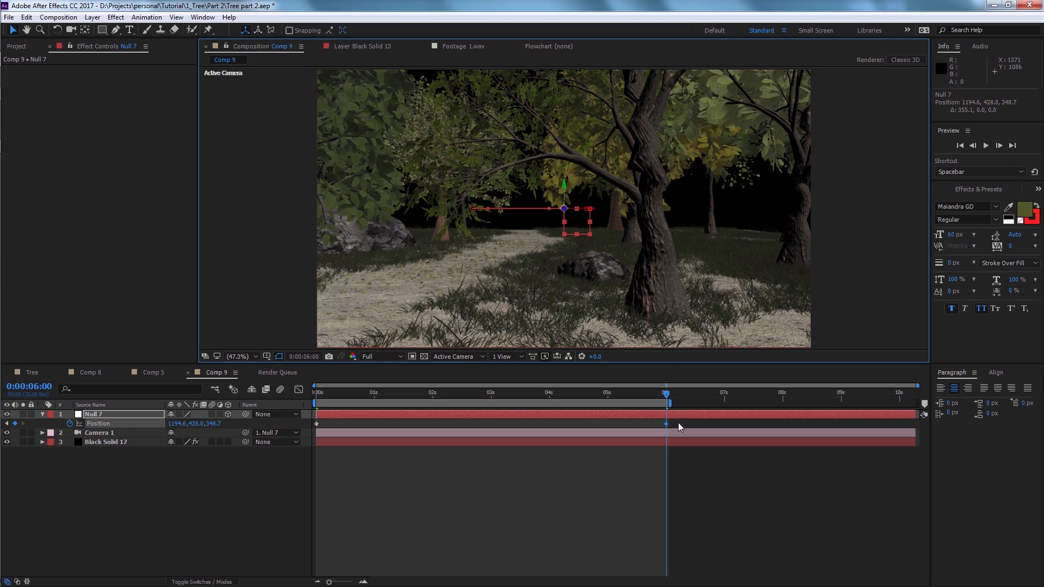
{"action": "left_click_drag", "start_coordinate": [678, 423], "coordinate": [314, 431]}
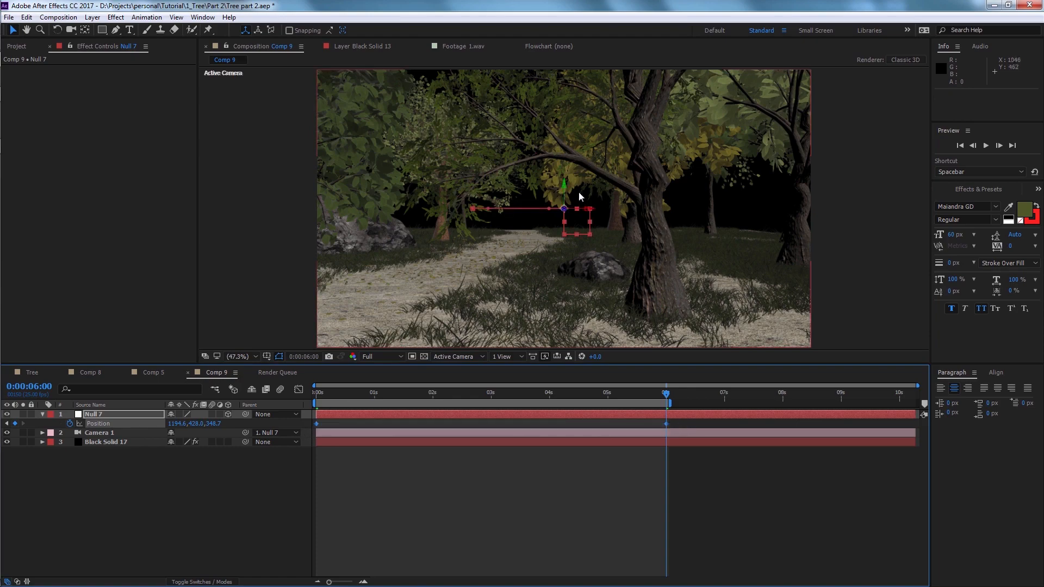
{"action": "left_click_drag", "start_coordinate": [565, 212], "coordinate": [629, 200]}
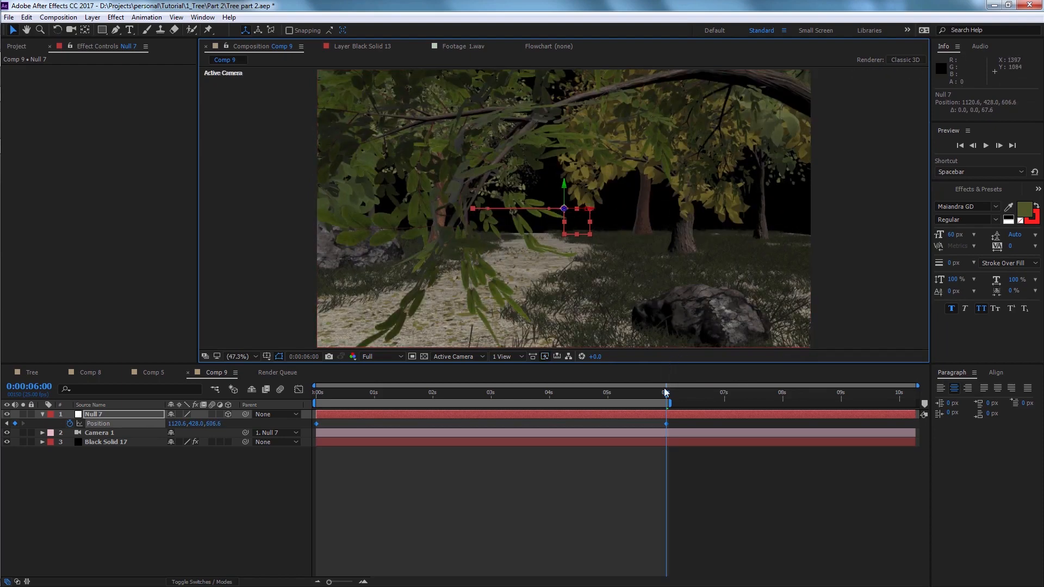
Step: Return to the first frame and preview the new camera move
{"action": "left_click_drag", "start_coordinate": [666, 393], "coordinate": [316, 392]}
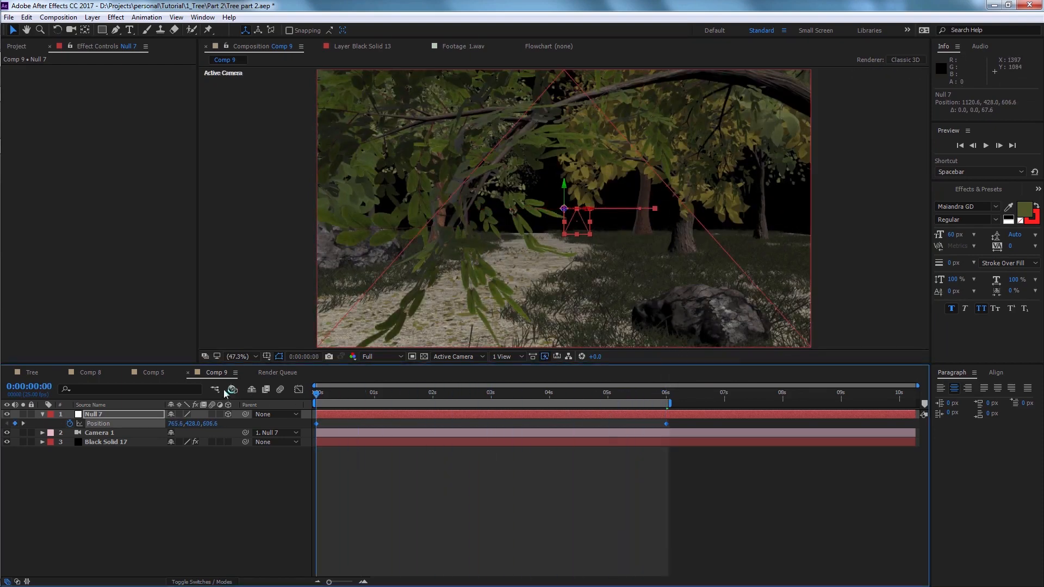
{"action": "key", "text": "space"}
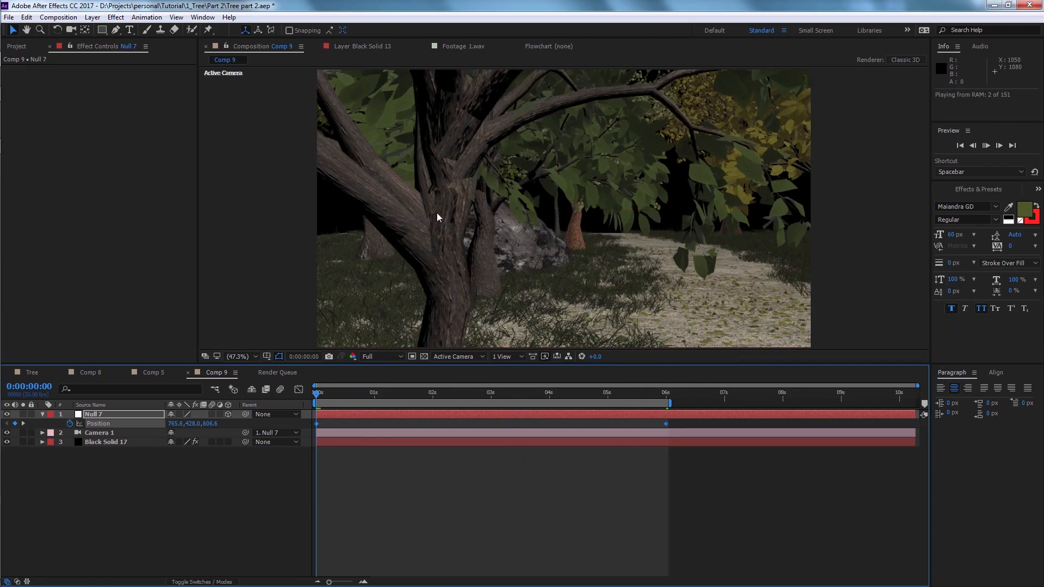
{"action": "key", "text": "space"}
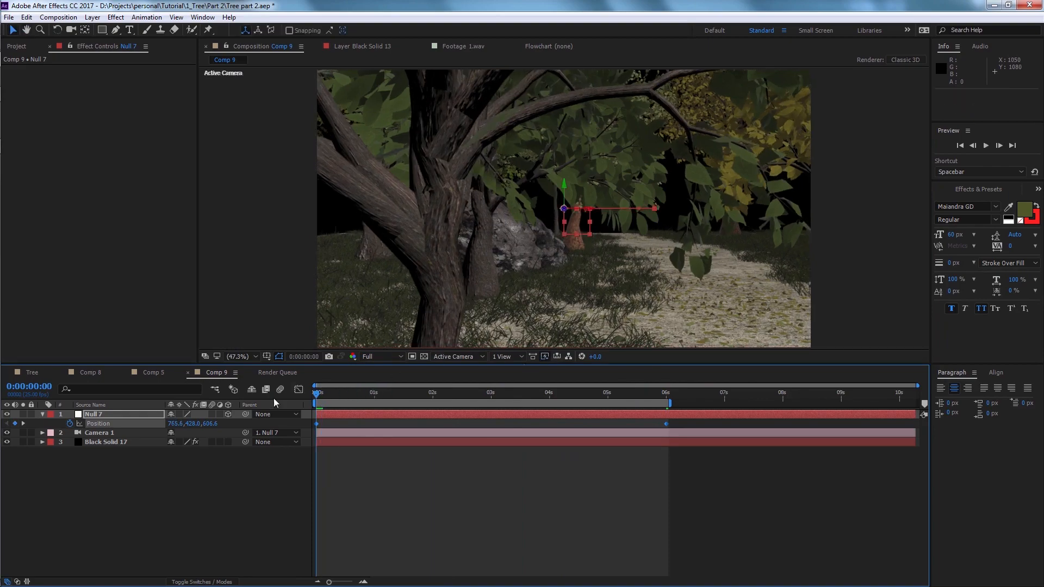
Step: In the Element scene of Black Solid 17, move the Tree_LFanimation_1 group to about -0.94, -0.01, -2.37
{"action": "left_click", "coordinate": [108, 443]}
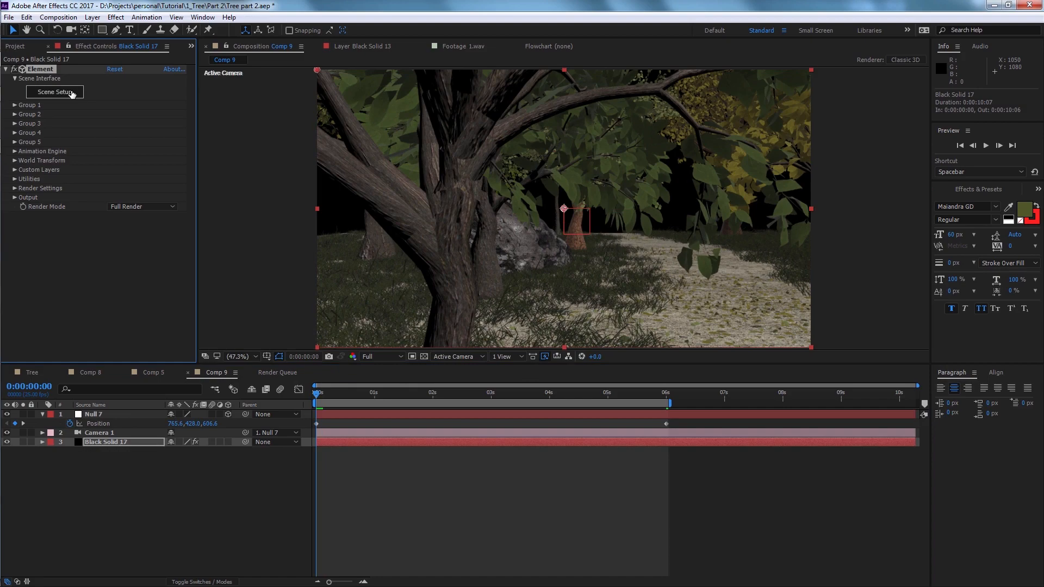
{"action": "left_click", "coordinate": [55, 92]}
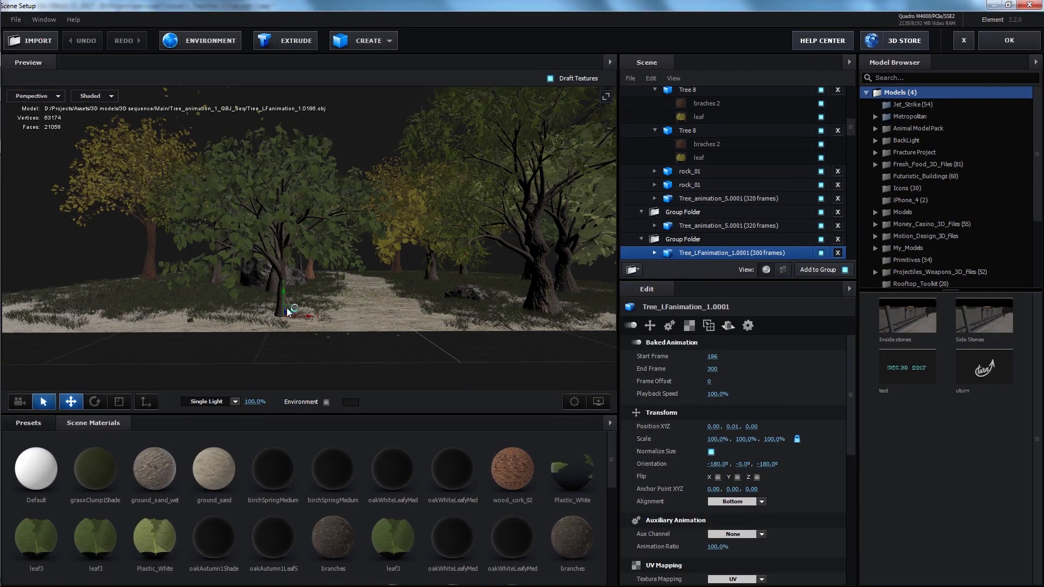
{"action": "left_click", "coordinate": [708, 240]}
{"action": "left_click_drag", "start_coordinate": [370, 267], "coordinate": [233, 294]}
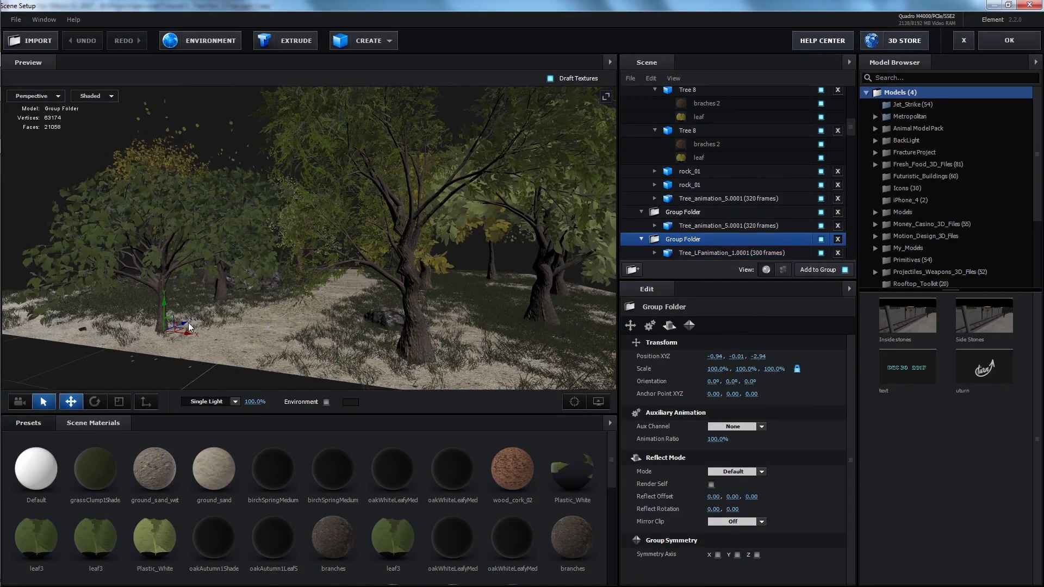
{"action": "left_click_drag", "start_coordinate": [189, 326], "coordinate": [238, 342]}
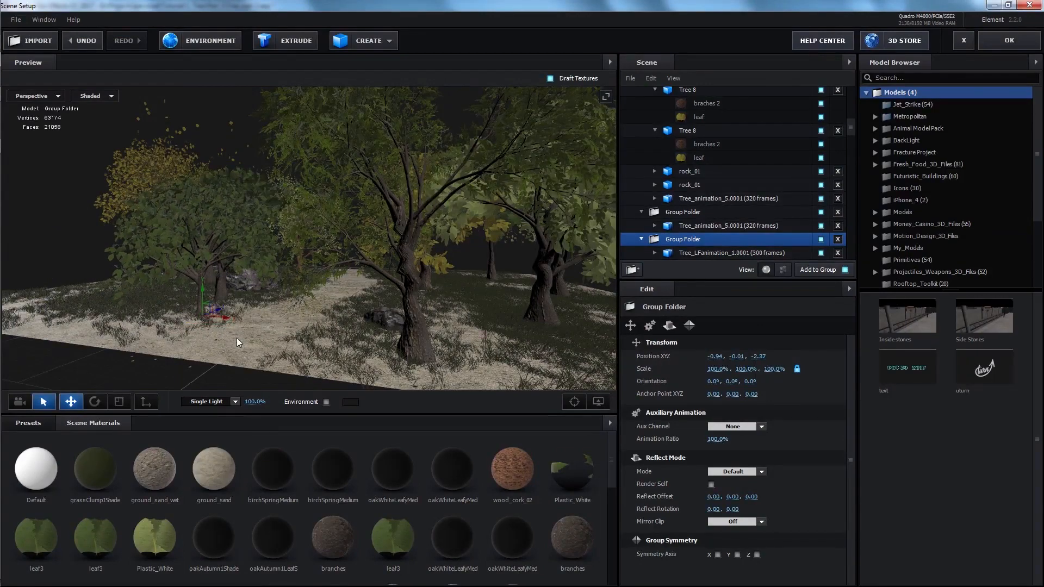
Step: Duplicate a tree at the side of the path and reposition the copy
{"action": "left_click_drag", "start_coordinate": [492, 240], "coordinate": [384, 311]}
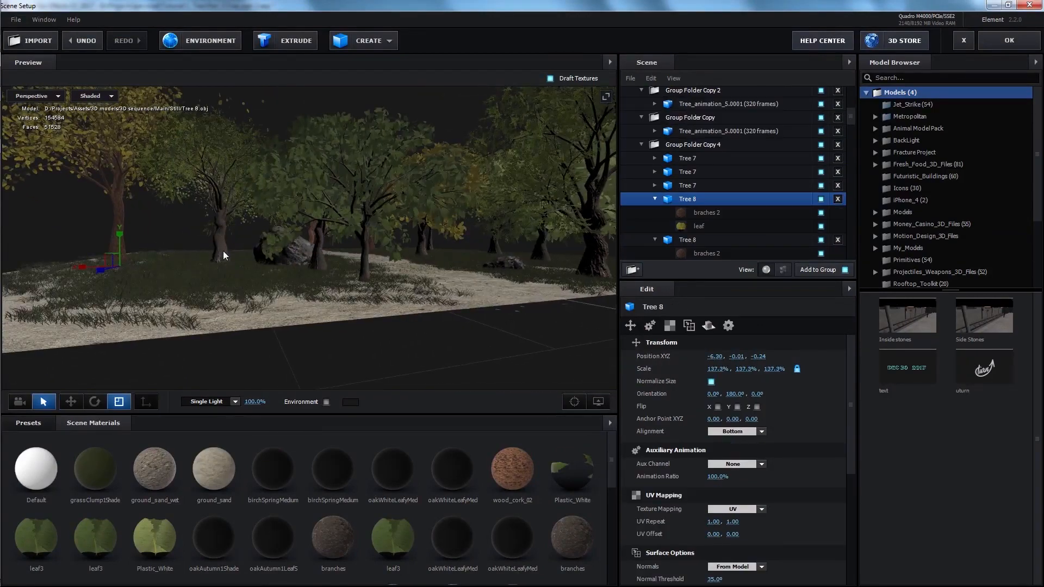
{"action": "left_click", "coordinate": [221, 253]}
{"action": "left_click", "coordinate": [237, 209]}
{"action": "key", "text": "ctrl+d"}
{"action": "left_click_drag", "start_coordinate": [202, 307], "coordinate": [375, 353]}
Step: Rotate the Tree_LFanimation_1 group to about 15.2° around its vertical axis and apply the scene changes
{"action": "left_click", "coordinate": [182, 297]}
{"action": "scroll", "coordinate": [693, 117], "scroll_direction": "up", "scroll_amount": 1}
{"action": "left_click", "coordinate": [693, 117]}
{"action": "key", "text": "e"}
{"action": "left_click", "coordinate": [250, 265]}
{"action": "left_click_drag", "start_coordinate": [255, 300], "coordinate": [304, 293]}
{"action": "left_click_drag", "start_coordinate": [326, 294], "coordinate": [348, 282]}
{"action": "left_click", "coordinate": [168, 272]}
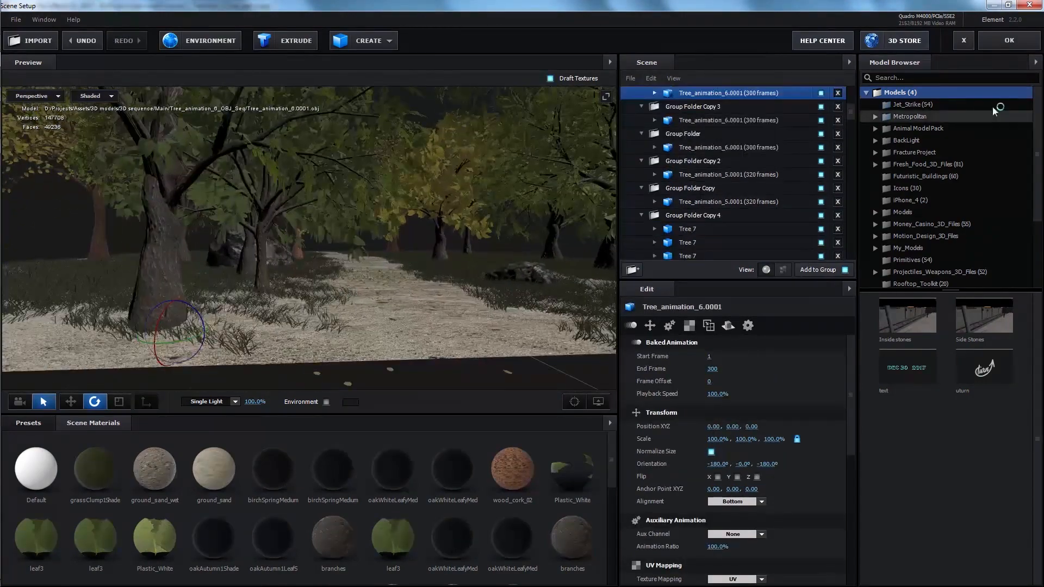
{"action": "left_click", "coordinate": [1009, 40]}
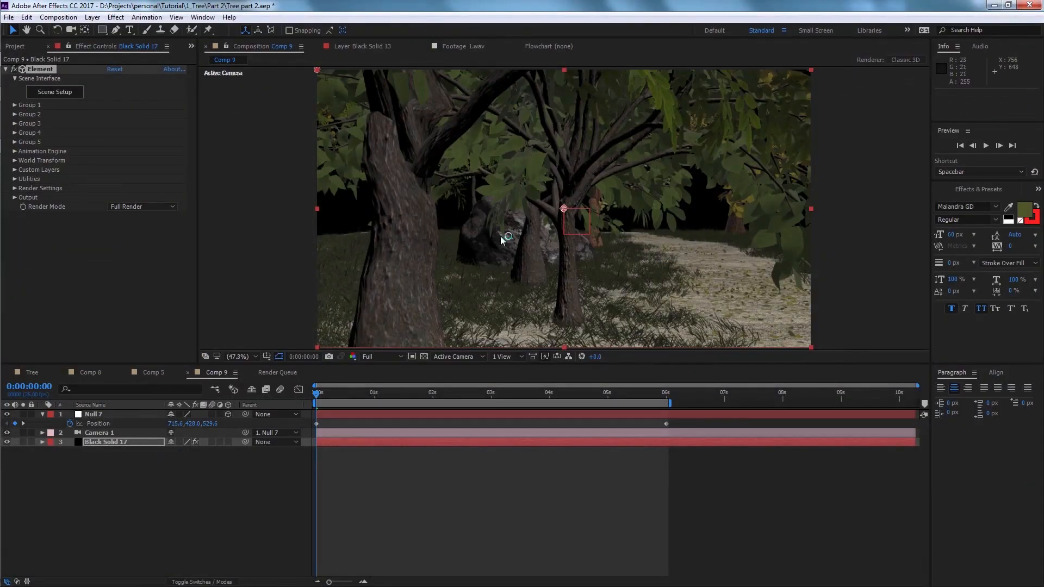
Step: Move Null 7 to about 715.6, 451.2, 557.1 on the first frame and preview the camera move
{"action": "left_click", "coordinate": [112, 415]}
{"action": "mouse_move", "coordinate": [565, 191]}
{"action": "left_mouse_down"}
{"action": "mouse_move", "coordinate": [582, 194]}
{"action": "mouse_move", "coordinate": [559, 207]}
{"action": "left_mouse_up"}
{"action": "key", "text": "space"}
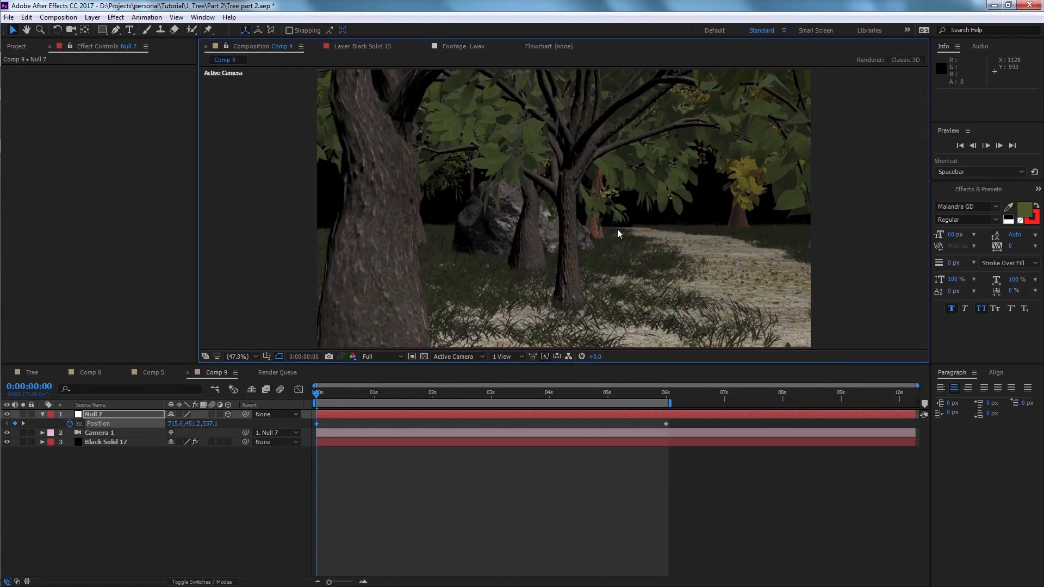
{"action": "left_click", "coordinate": [612, 507]}
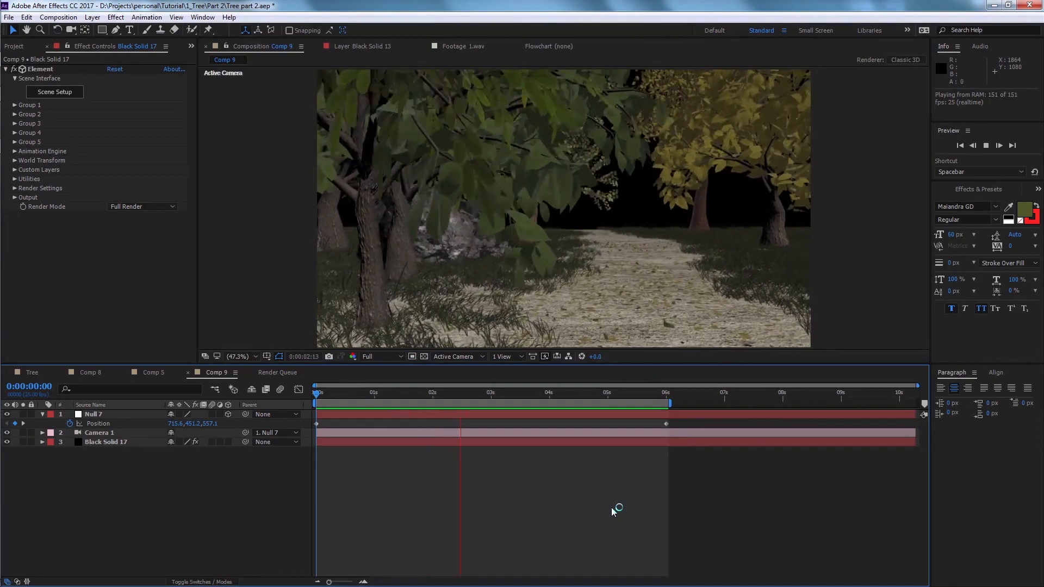
{"action": "left_click", "coordinate": [591, 194]}
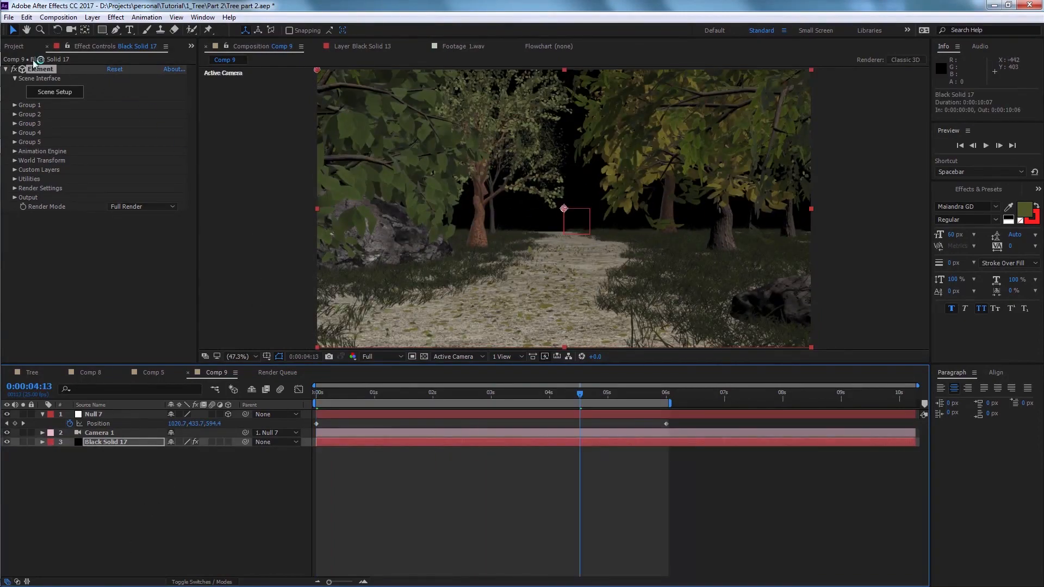
Step: Place odisha-forest.jpg as a 3D background layer beneath Black Solid 17, lined up with the far end of the path
{"action": "left_click", "coordinate": [18, 46]}
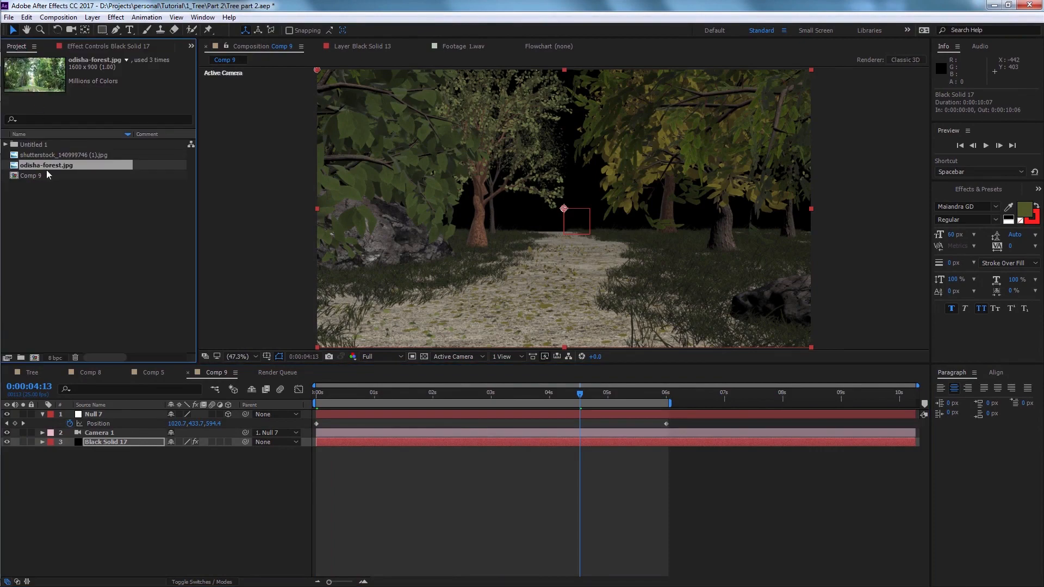
{"action": "left_click_drag", "start_coordinate": [55, 166], "coordinate": [616, 270]}
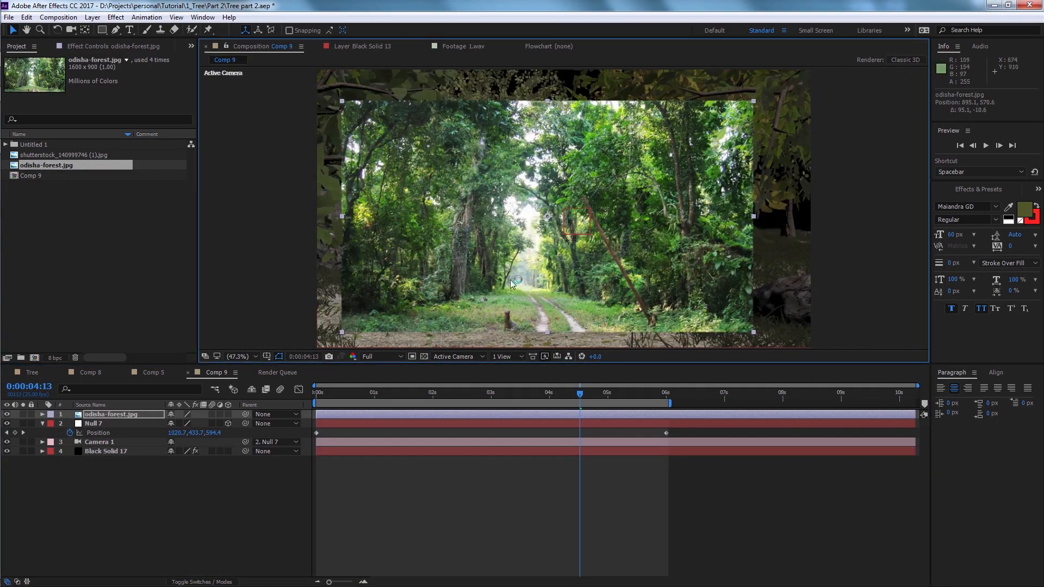
{"action": "left_click_drag", "start_coordinate": [135, 415], "coordinate": [138, 466]}
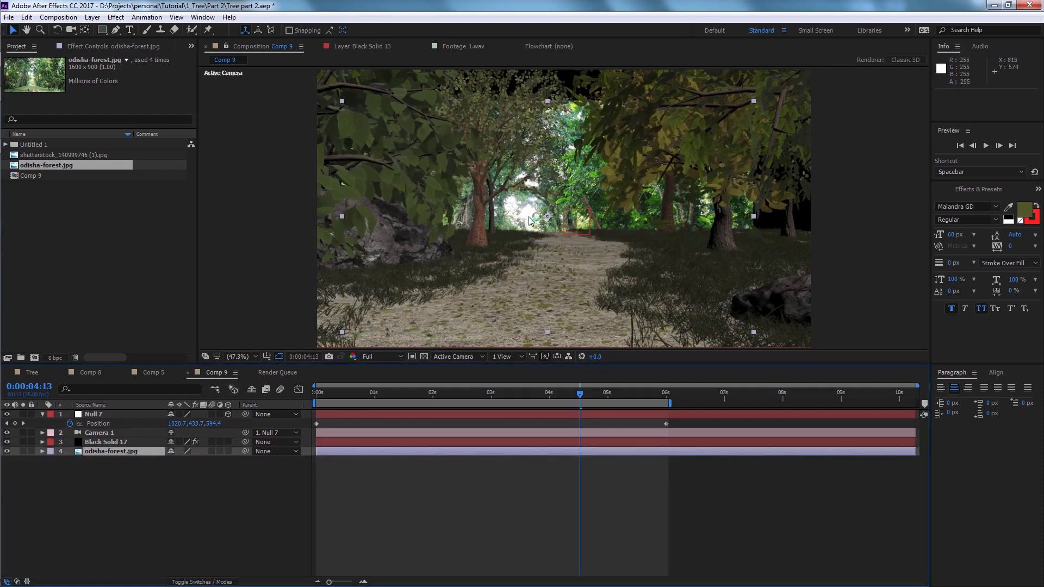
{"action": "left_click_drag", "start_coordinate": [533, 215], "coordinate": [569, 146]}
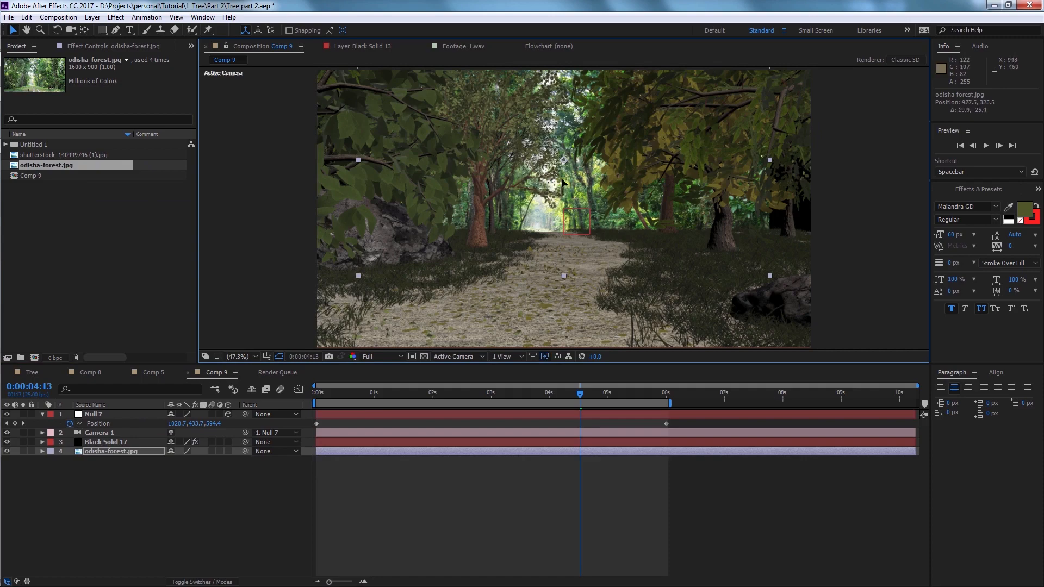
{"action": "left_click", "coordinate": [228, 451]}
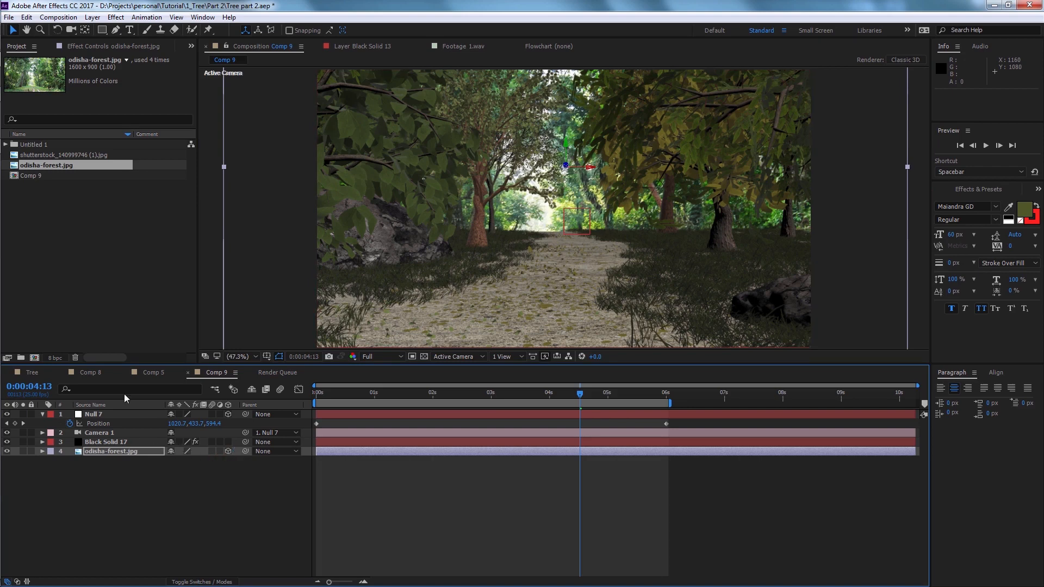
Step: Generate a 3D null from Black Solid 17's Element effect at 2D position 906.7, 636.2, where the path ends
{"action": "left_click", "coordinate": [106, 442]}
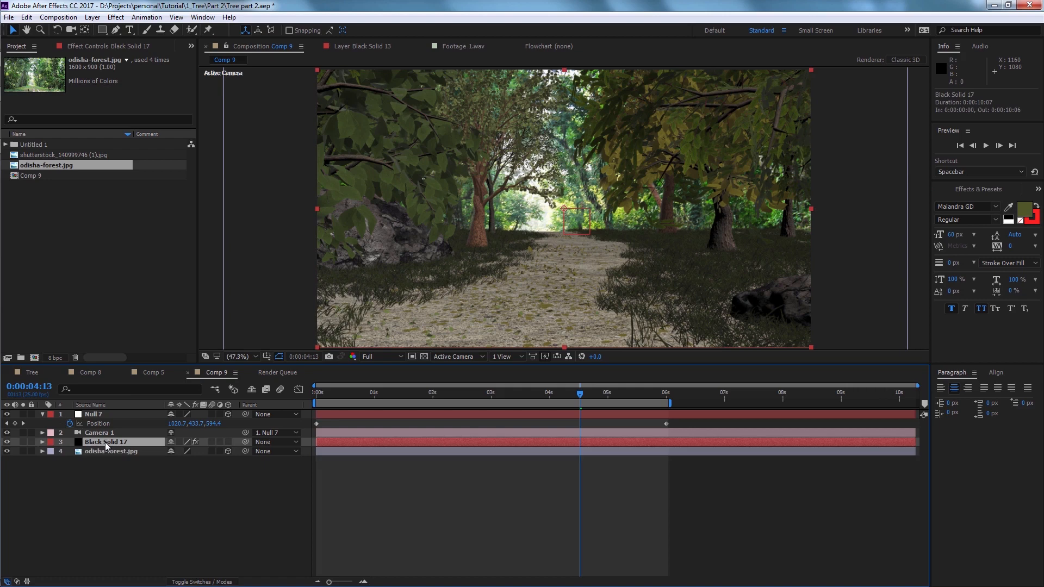
{"action": "left_click", "coordinate": [112, 48]}
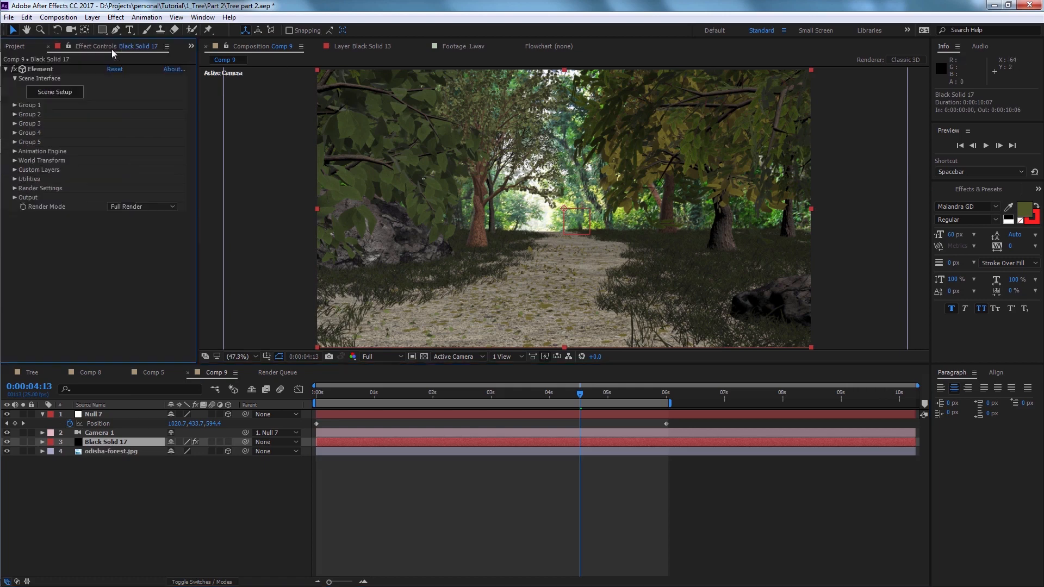
{"action": "left_click", "coordinate": [15, 179]}
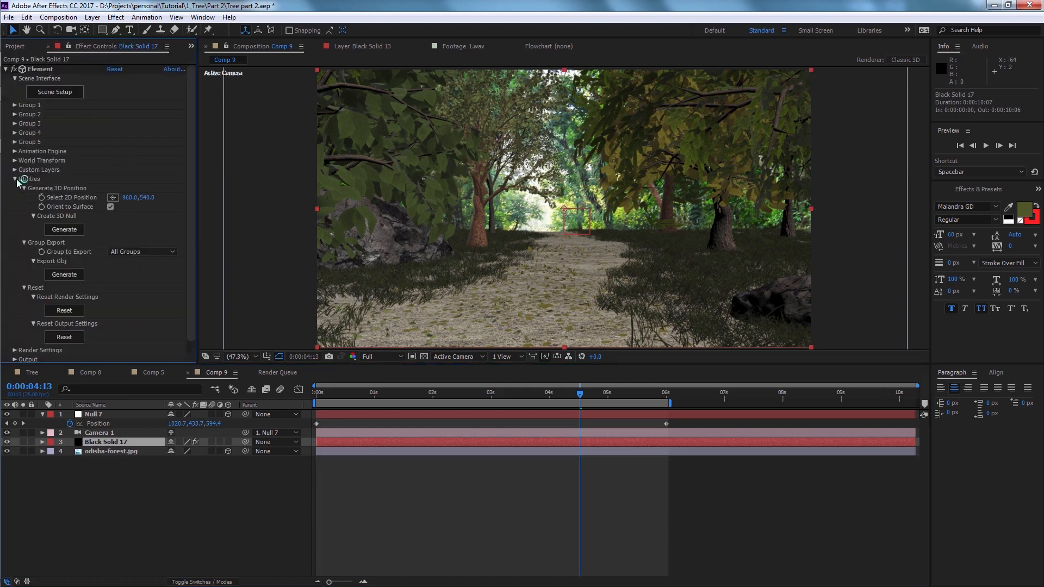
{"action": "left_click", "coordinate": [112, 197]}
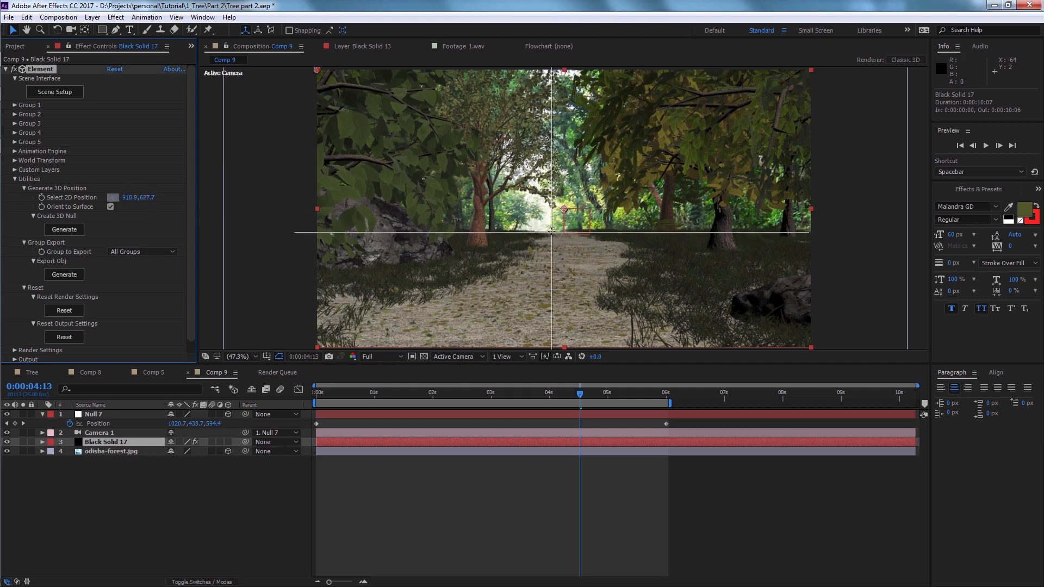
{"action": "left_click", "coordinate": [551, 233]}
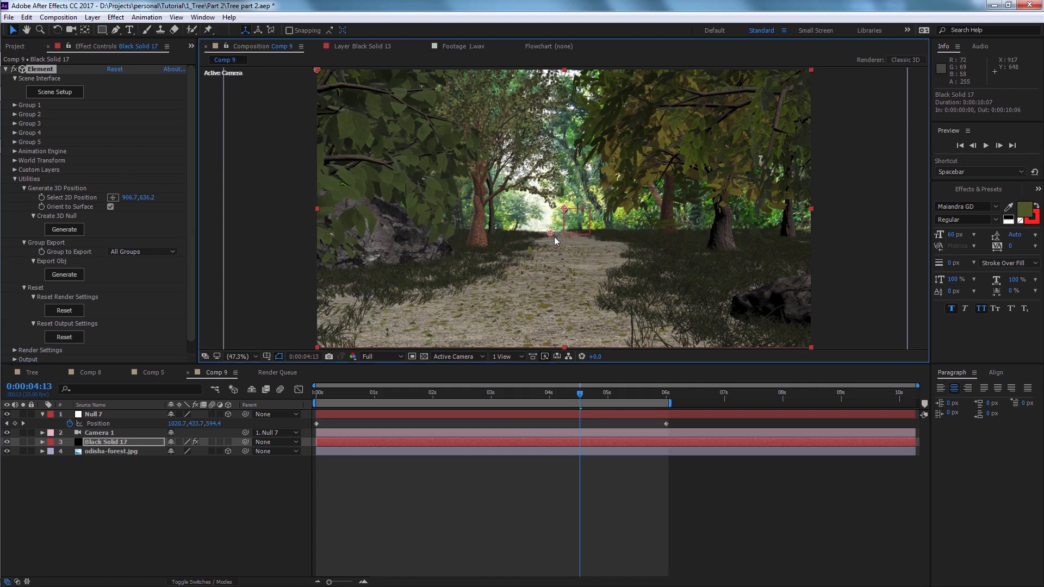
{"action": "left_click", "coordinate": [75, 233]}
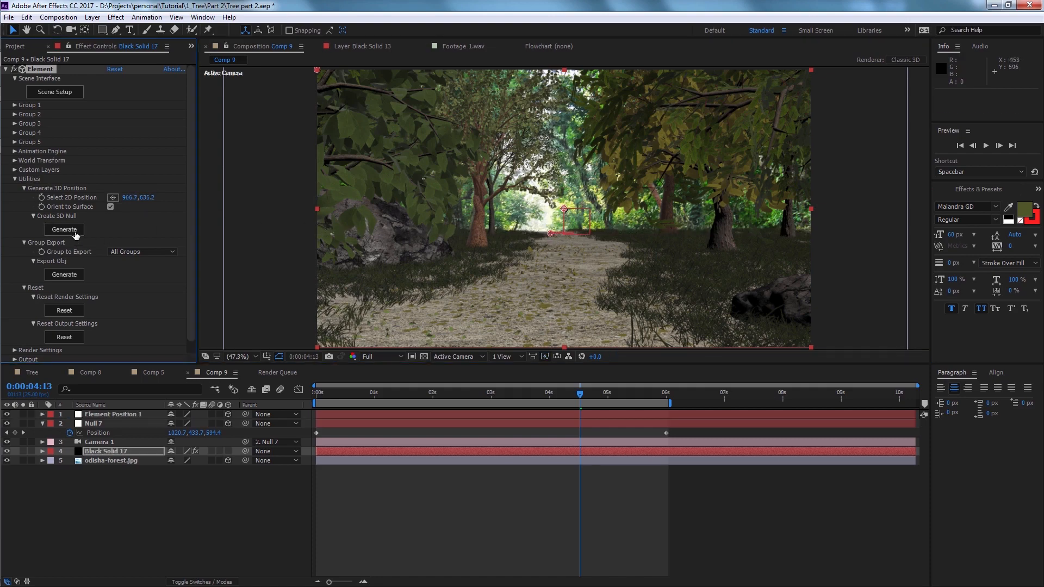
{"action": "scroll", "coordinate": [578, 185], "scroll_direction": "up", "scroll_amount": 1}
{"action": "scroll", "coordinate": [579, 181], "scroll_direction": "up", "scroll_amount": 4}
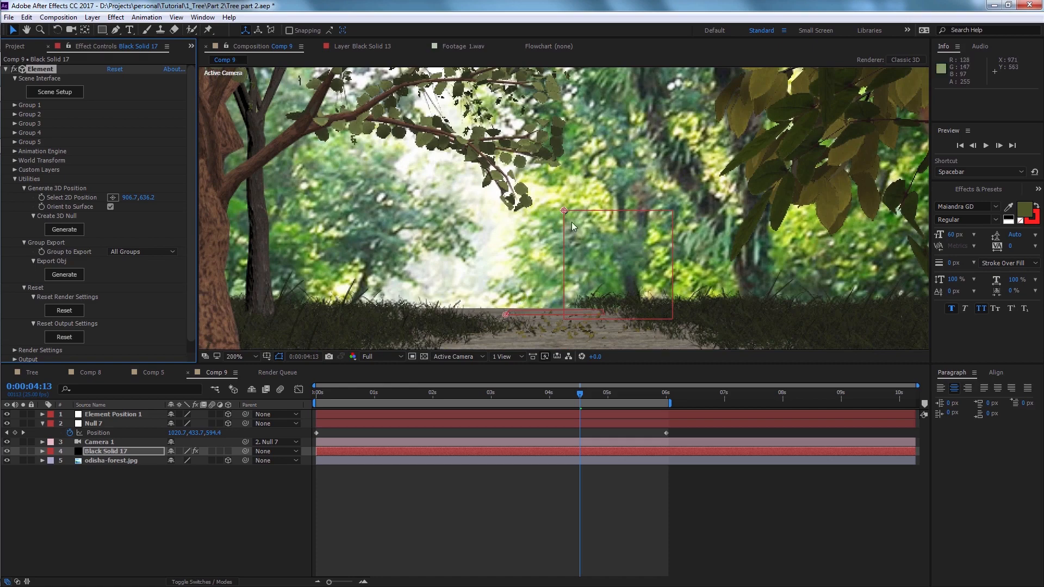
{"action": "scroll", "coordinate": [572, 225], "scroll_direction": "down", "scroll_amount": 5}
Step: Match odisha-forest.jpg to Element Position 1's position of 962.0, 539.6, 745.0, then raise it and push it back to a depth of about 1256.4
{"action": "left_click", "coordinate": [126, 415]}
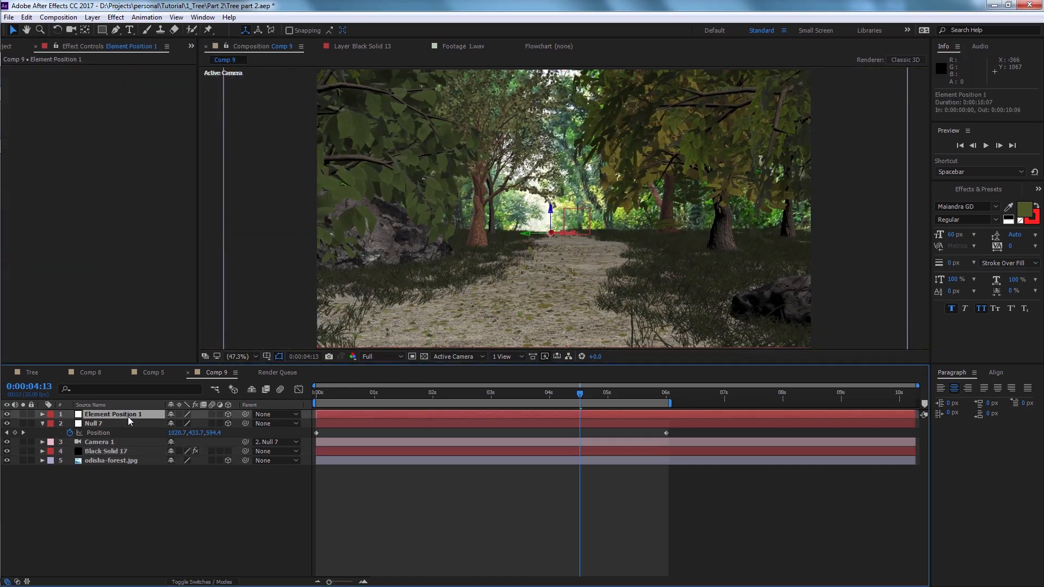
{"action": "key", "text": "p"}
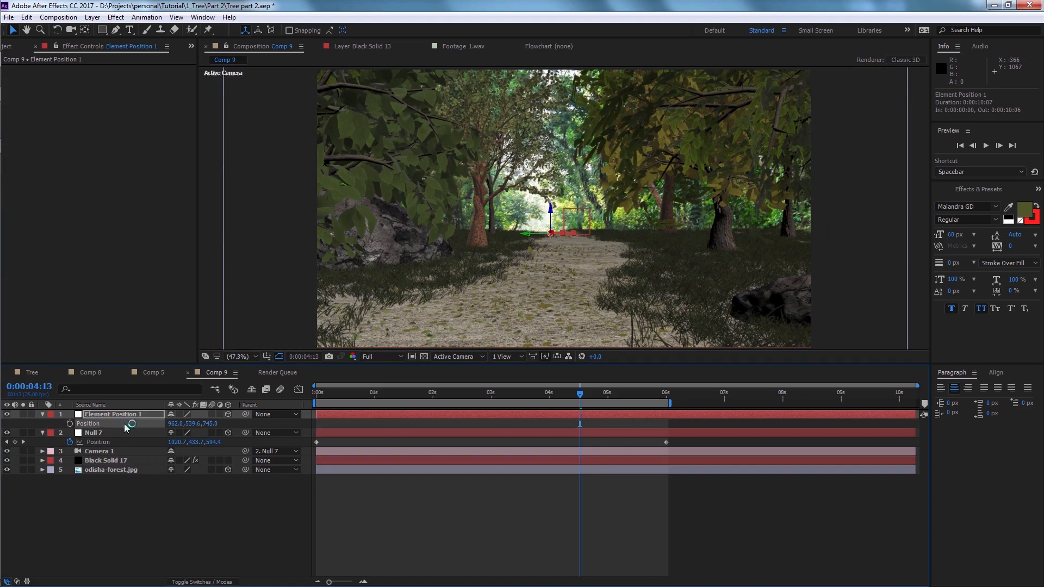
{"action": "left_click", "coordinate": [137, 471]}
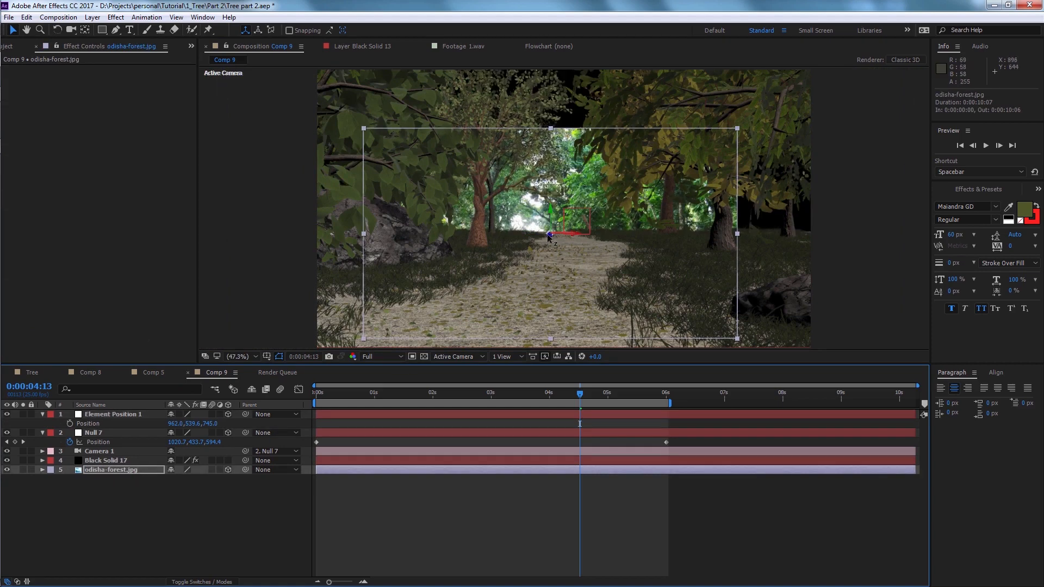
{"action": "left_click_drag", "start_coordinate": [549, 234], "coordinate": [639, 200]}
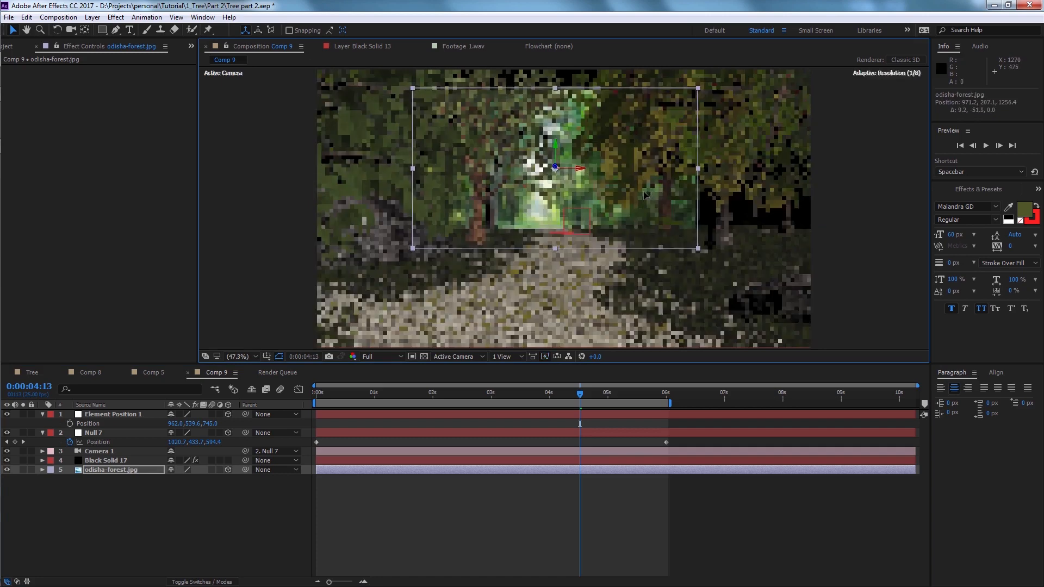
{"action": "key", "text": "ctrl+z"}
Step: Draw a closed, rounded mask with the Pen tool on odisha-forest.jpg around the opening between the trees
{"action": "key", "text": "g"}
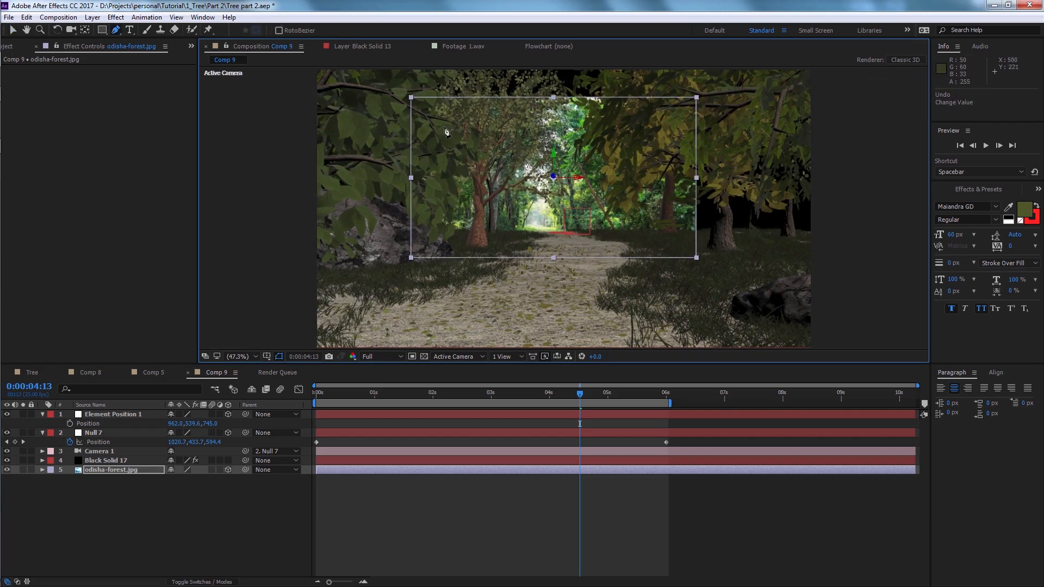
{"action": "left_click", "coordinate": [440, 131]}
{"action": "left_click", "coordinate": [458, 115]}
{"action": "left_click_drag", "start_coordinate": [500, 111], "coordinate": [516, 112]}
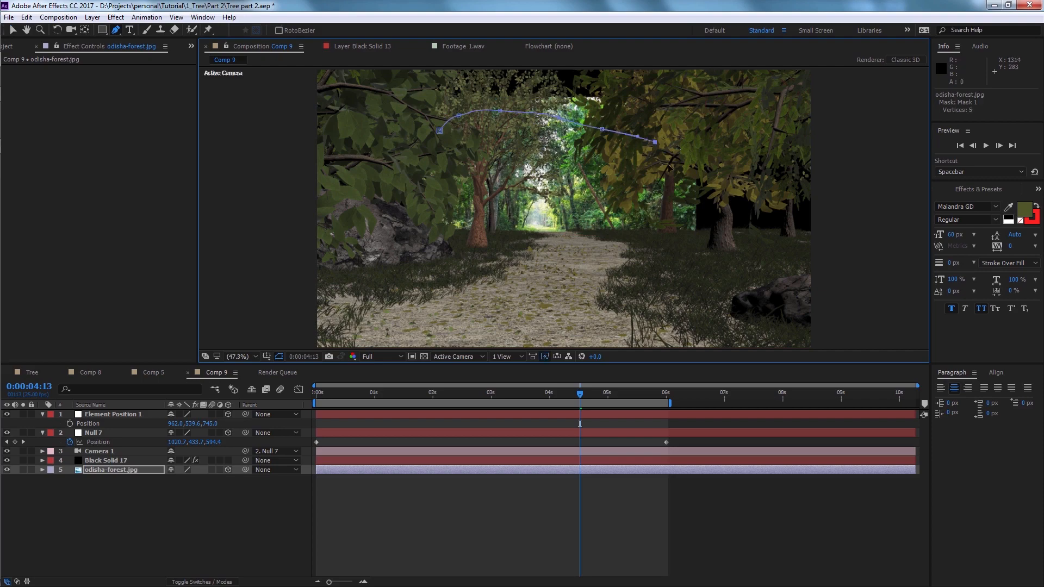
{"action": "left_click_drag", "start_coordinate": [672, 181], "coordinate": [675, 199]}
{"action": "mouse_move", "coordinate": [671, 236]}
{"action": "left_mouse_down"}
{"action": "mouse_move", "coordinate": [656, 261]}
{"action": "mouse_move", "coordinate": [596, 300]}
{"action": "left_mouse_up"}
{"action": "mouse_move", "coordinate": [515, 310]}
{"action": "left_mouse_down"}
{"action": "mouse_move", "coordinate": [479, 307]}
{"action": "mouse_move", "coordinate": [417, 273]}
{"action": "left_mouse_up"}
{"action": "left_click_drag", "start_coordinate": [411, 230], "coordinate": [416, 177]}
{"action": "left_click_drag", "start_coordinate": [423, 159], "coordinate": [428, 150]}
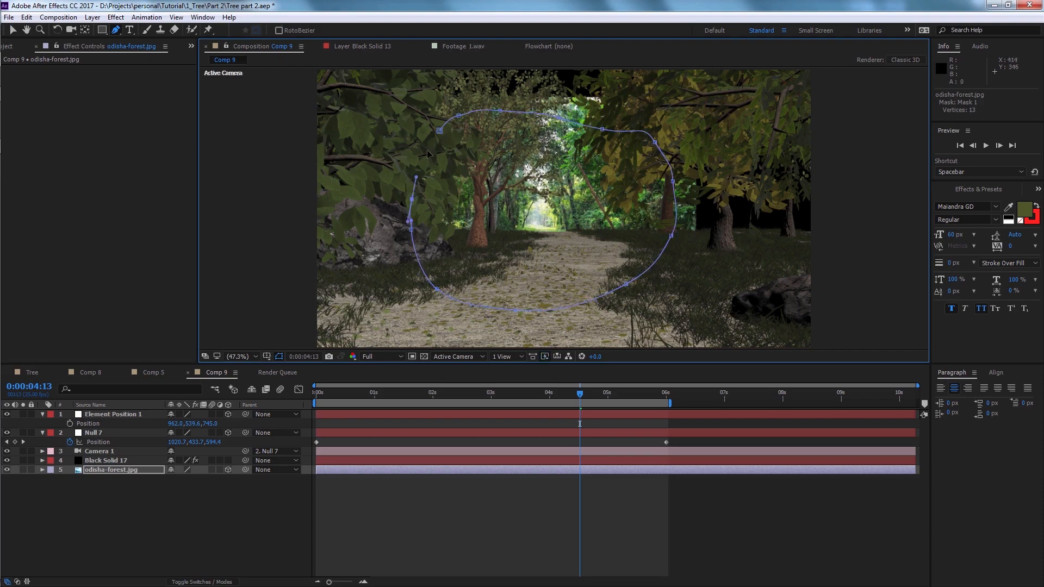
{"action": "left_click", "coordinate": [439, 131]}
Step: Feather the mask on odisha-forest.jpg by 93 pixels and return to the Selection tool
{"action": "key", "text": "f"}
{"action": "left_click_drag", "start_coordinate": [194, 489], "coordinate": [252, 488]}
{"action": "left_click", "coordinate": [218, 504]}
{"action": "key", "text": "v"}
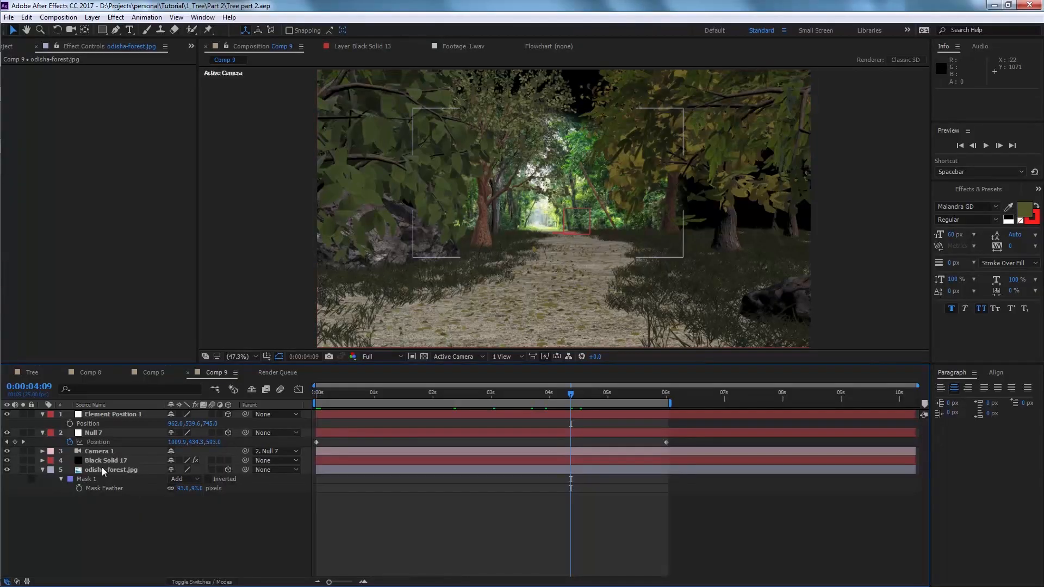
Step: In the Element scene of Black Solid 17, move a Tree 8 model to about -3.33, -0.01, 1.84 and apply the changes
{"action": "left_click", "coordinate": [105, 461]}
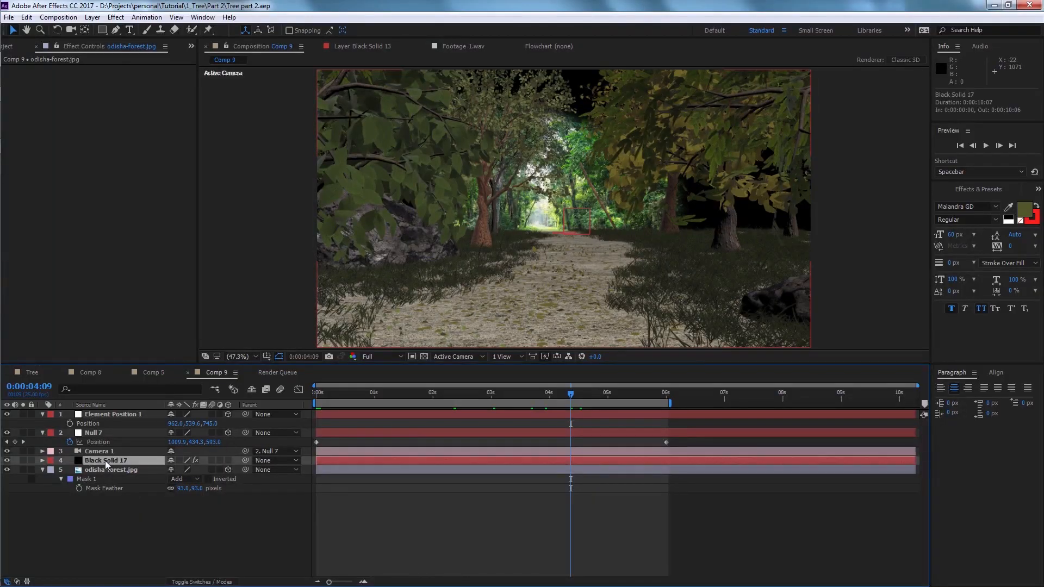
{"action": "left_click", "coordinate": [61, 94]}
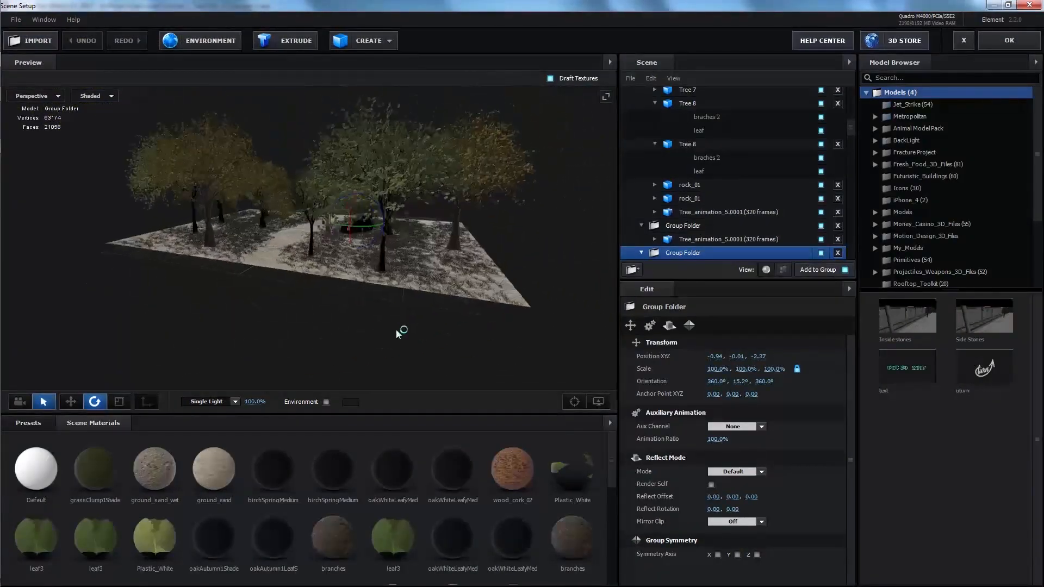
{"action": "left_click_drag", "start_coordinate": [396, 330], "coordinate": [414, 323]}
{"action": "left_click", "coordinate": [202, 244]}
{"action": "key", "text": "w"}
{"action": "left_click_drag", "start_coordinate": [197, 253], "coordinate": [212, 310]}
{"action": "key", "text": "r"}
{"action": "key", "text": "w"}
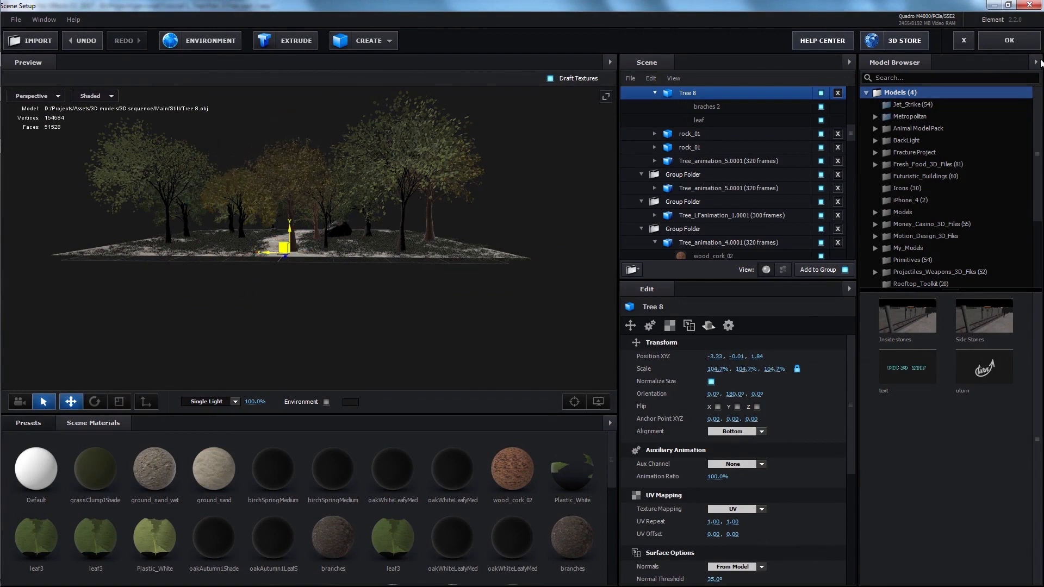
{"action": "left_click", "coordinate": [1009, 40]}
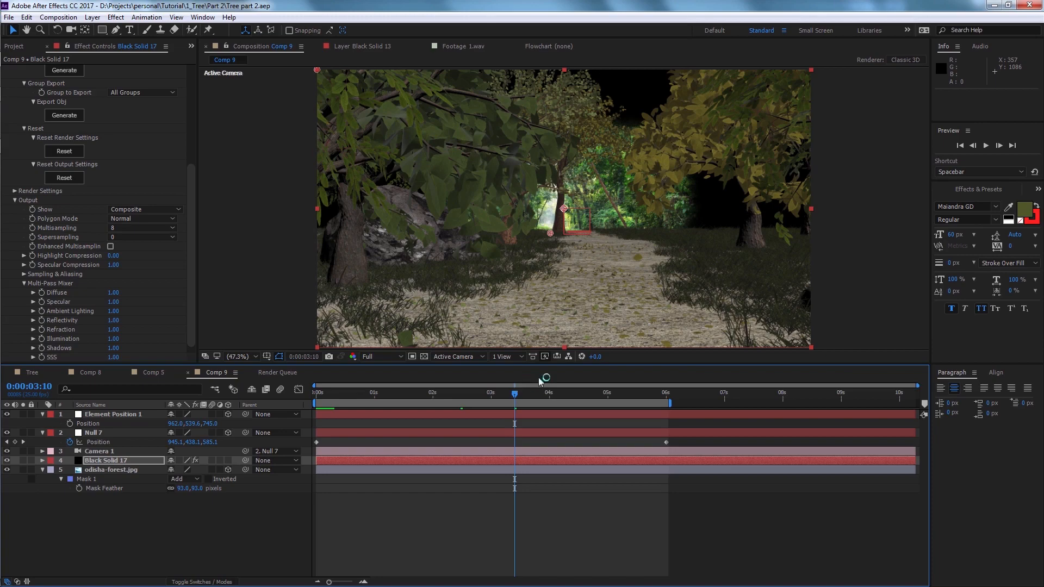
{"action": "left_click", "coordinate": [17, 46]}
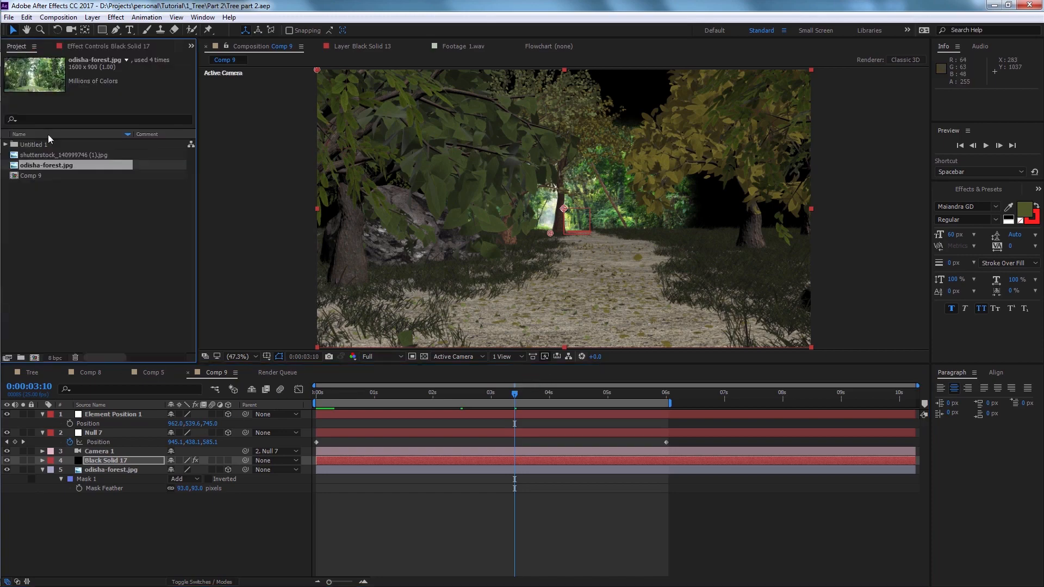
{"action": "left_click_drag", "start_coordinate": [69, 155], "coordinate": [608, 239]}
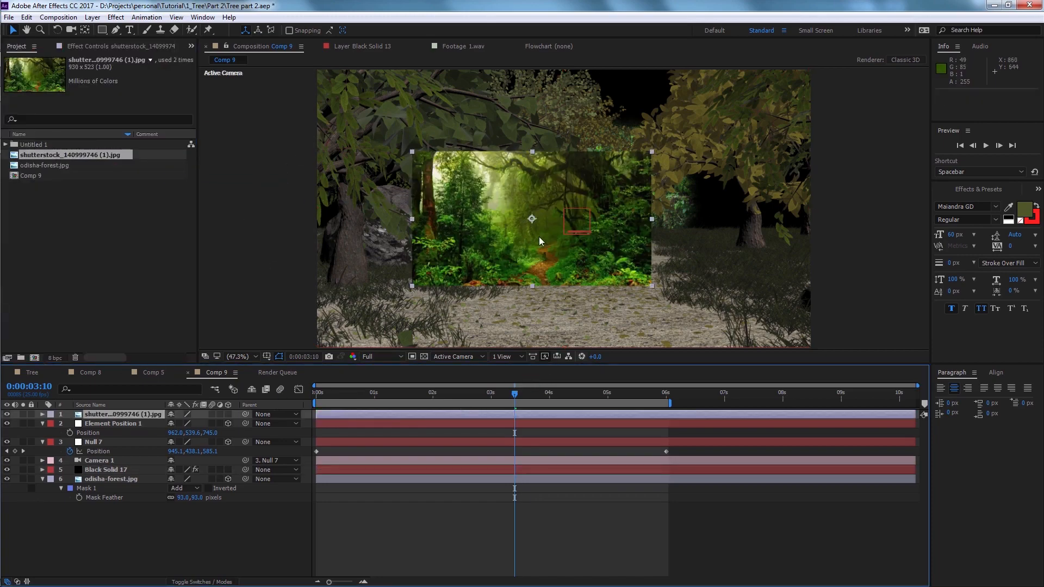
{"action": "left_click", "coordinate": [228, 414]}
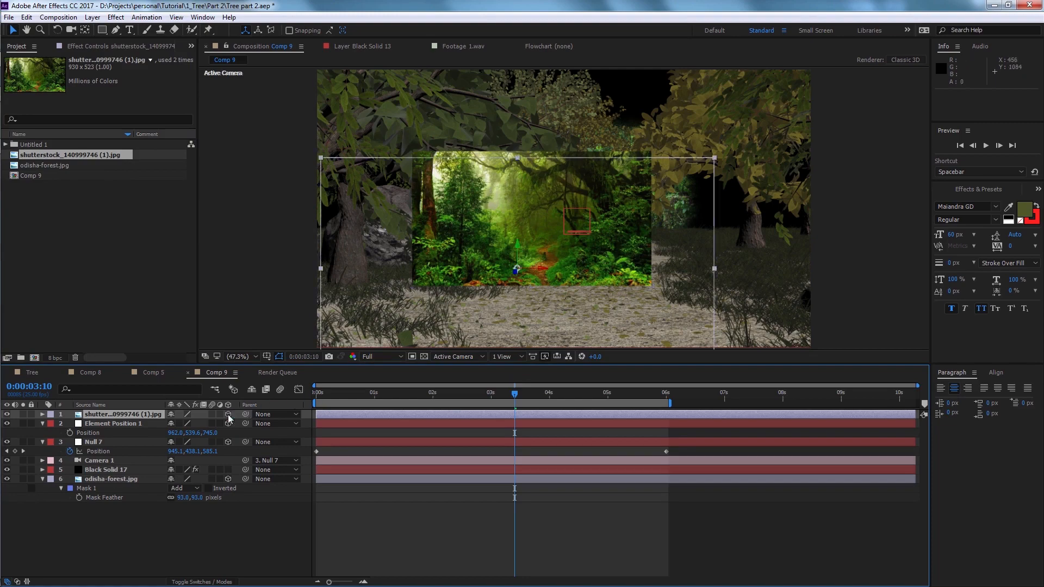
{"action": "left_click_drag", "start_coordinate": [120, 414], "coordinate": [137, 495]}
{"action": "left_click", "coordinate": [126, 470]}
{"action": "key", "text": "p"}
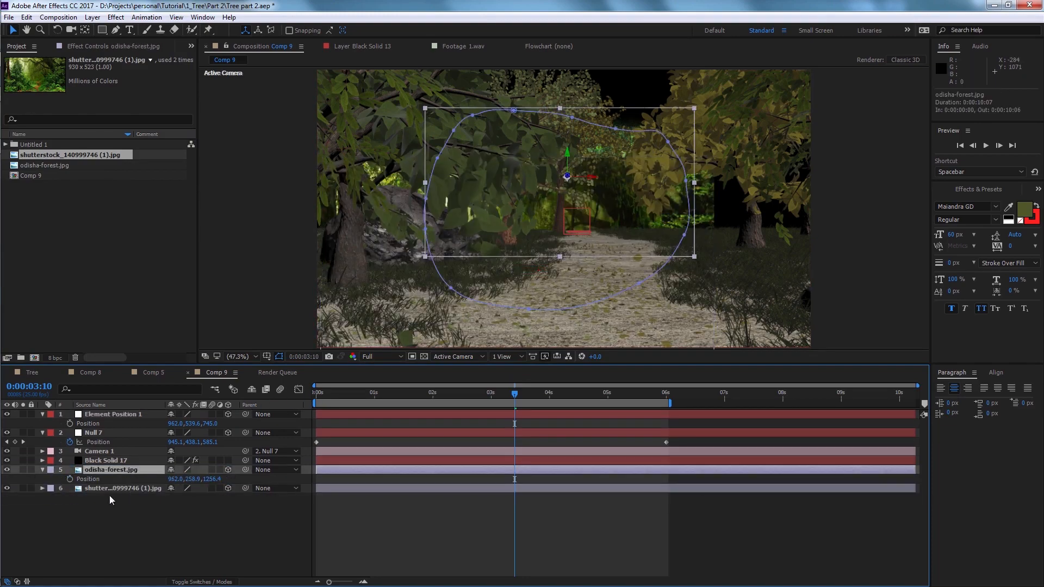
{"action": "left_click", "coordinate": [112, 488]}
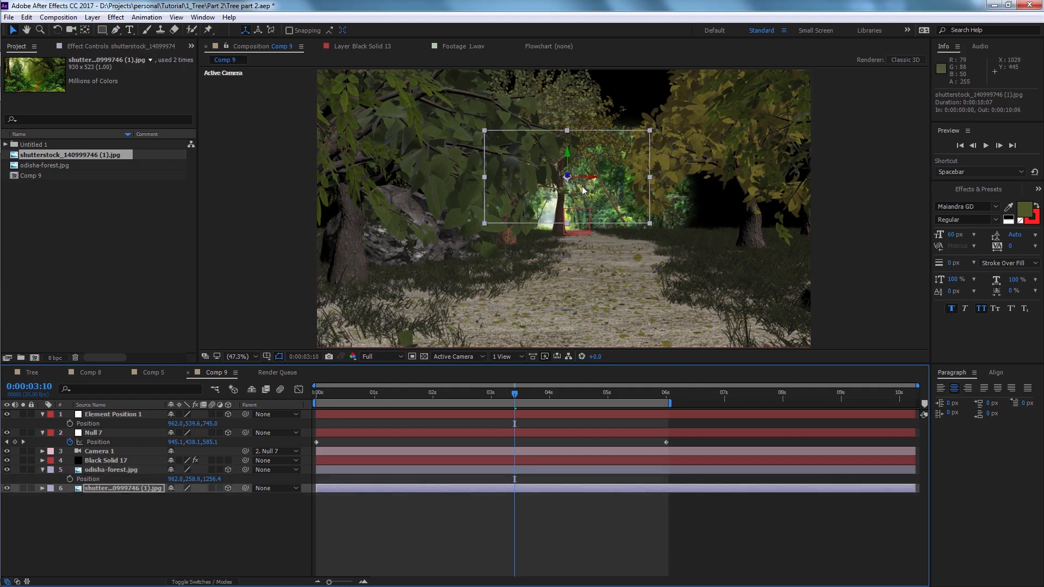
Step: Enlarge the shutterstock image and move it to about 1412.2, 200.6, 1256.4 to cover the gap behind the right-hand trees, checking at 0:00:06:00
{"action": "left_click_drag", "start_coordinate": [582, 186], "coordinate": [750, 188]}
{"action": "left_click_drag", "start_coordinate": [725, 134], "coordinate": [768, 177]}
{"action": "left_click", "coordinate": [666, 397]}
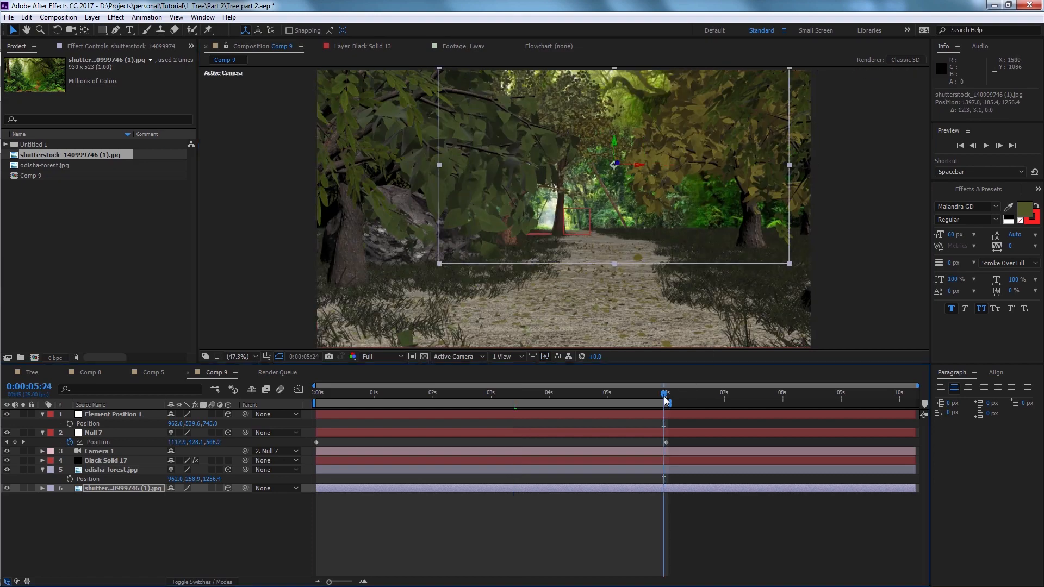
{"action": "left_click_drag", "start_coordinate": [665, 397], "coordinate": [668, 397]}
{"action": "left_click_drag", "start_coordinate": [733, 188], "coordinate": [752, 220]}
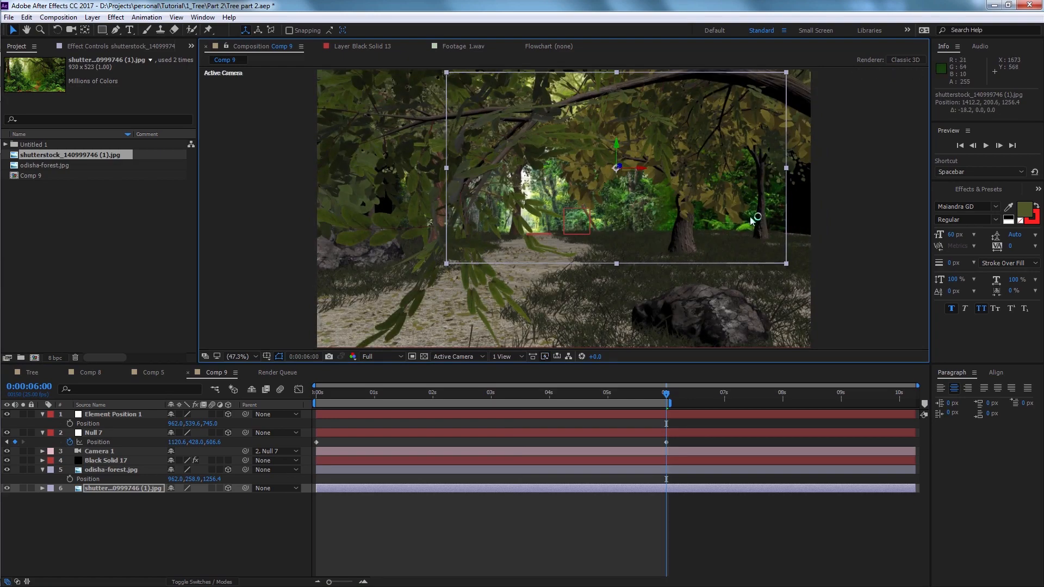
Step: Duplicate the shutterstock image at the start of the composition, shift the copy over the left side of the background and preview the coverage
{"action": "key", "text": "Home"}
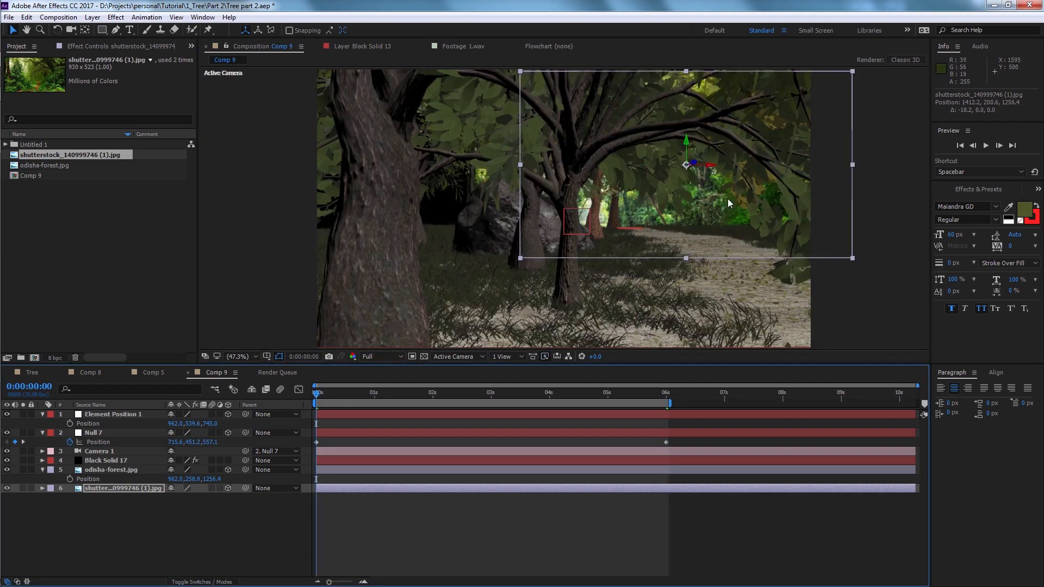
{"action": "key", "text": "ctrl+d"}
{"action": "left_click_drag", "start_coordinate": [765, 200], "coordinate": [609, 205]}
{"action": "key", "text": "space"}
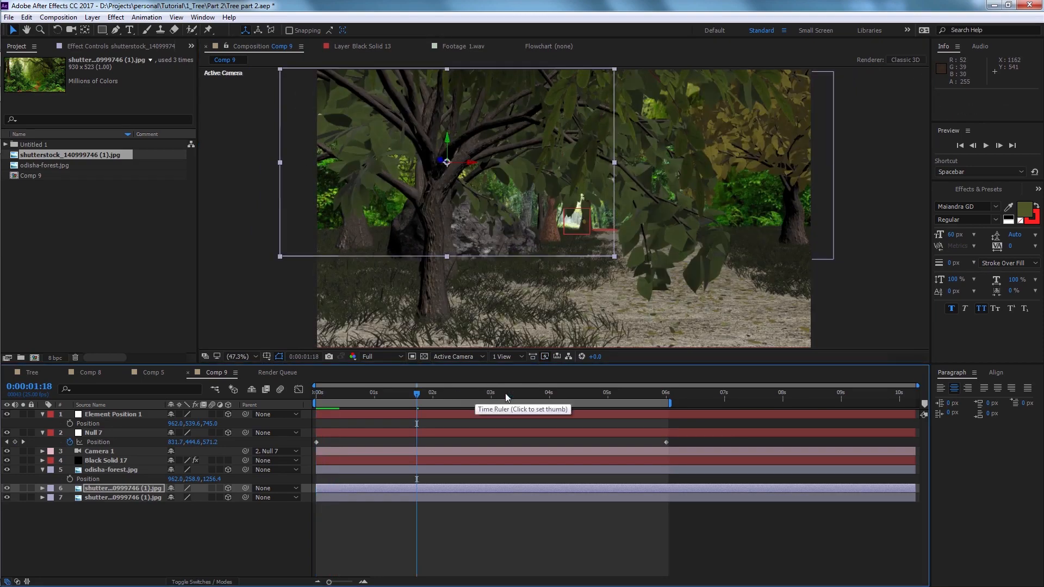
{"action": "left_click", "coordinate": [707, 219]}
Step: Enlarge and reposition the bottom shutterstock layer so it fills the right side of the background near the end of the camera move
{"action": "left_click", "coordinate": [663, 469]}
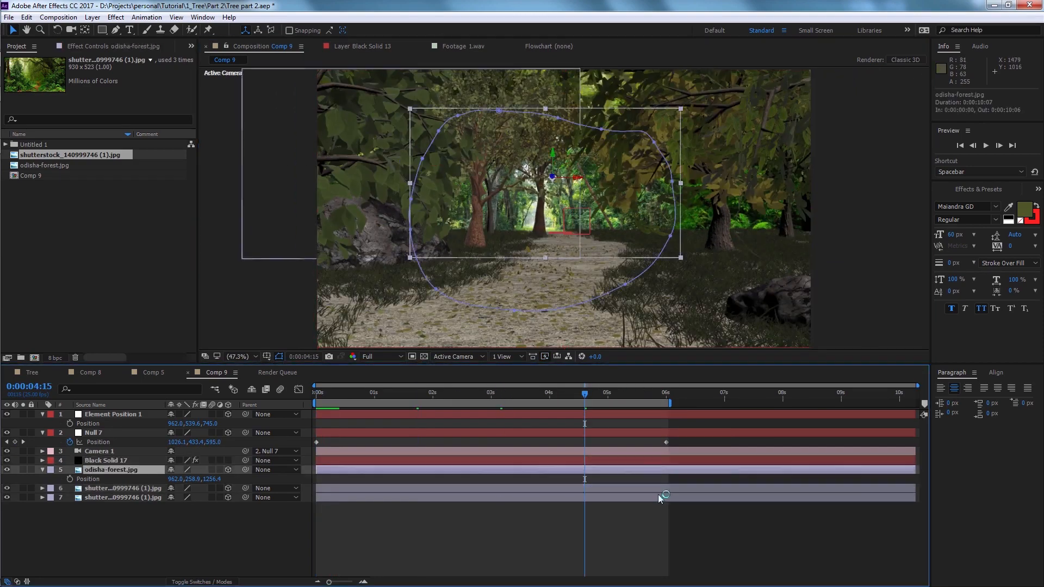
{"action": "left_click", "coordinate": [659, 496]}
{"action": "left_click_drag", "start_coordinate": [701, 210], "coordinate": [724, 185]}
{"action": "key", "text": "space"}
{"action": "left_click", "coordinate": [670, 396]}
{"action": "left_click", "coordinate": [658, 392]}
{"action": "left_click_drag", "start_coordinate": [820, 256], "coordinate": [846, 273], "text": "shift"}
{"action": "left_click_drag", "start_coordinate": [843, 188], "coordinate": [803, 176]}
{"action": "left_click_drag", "start_coordinate": [806, 257], "coordinate": [827, 270], "text": "shift"}
{"action": "left_click_drag", "start_coordinate": [777, 208], "coordinate": [770, 205]}
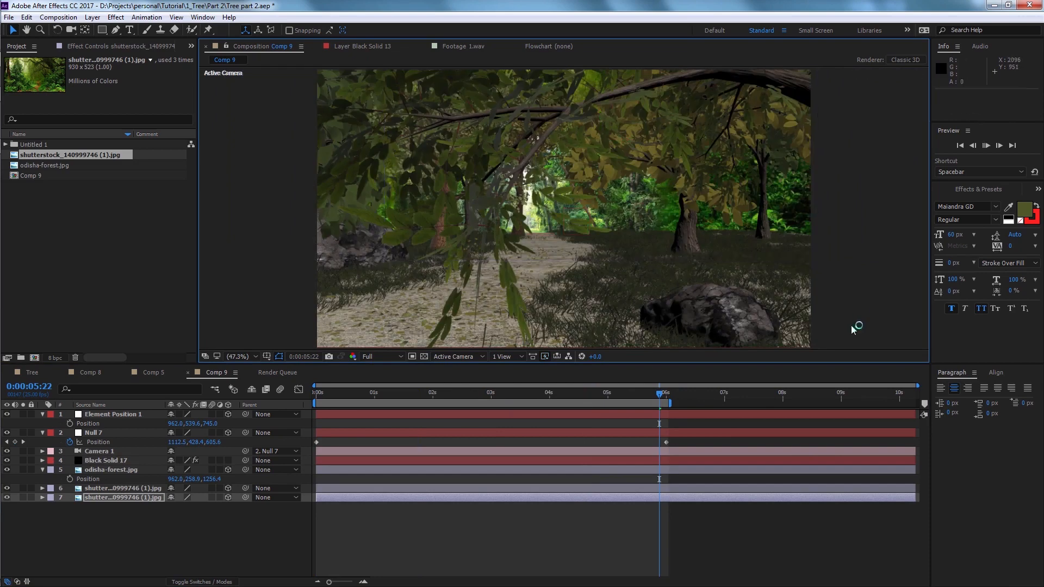
{"action": "left_click_drag", "start_coordinate": [667, 396], "coordinate": [541, 393]}
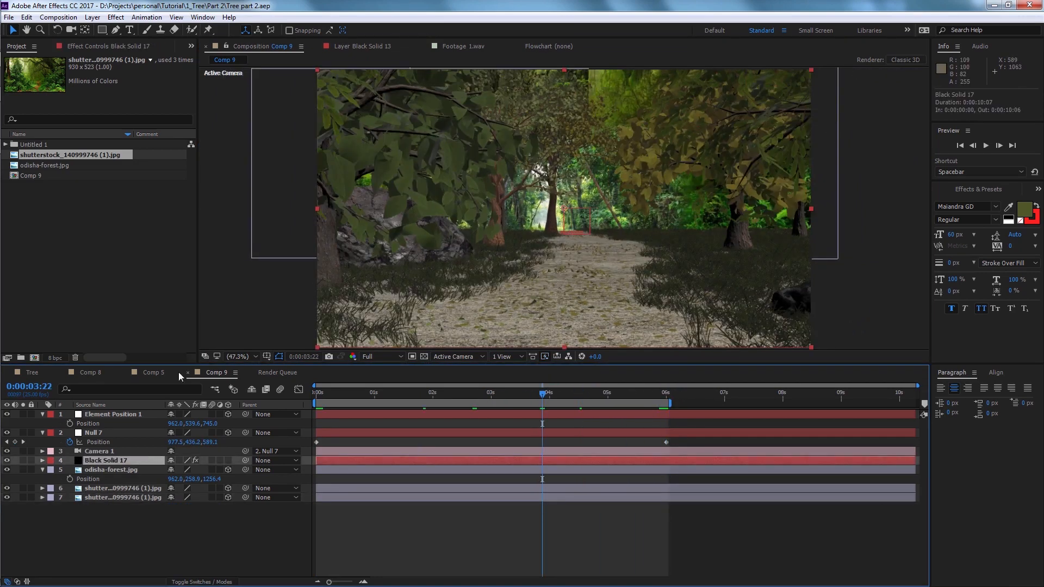
Step: Enable ambient occlusion in the Element render settings of Black Solid 17 using the Ray-Traced mode
{"action": "left_click", "coordinate": [122, 46]}
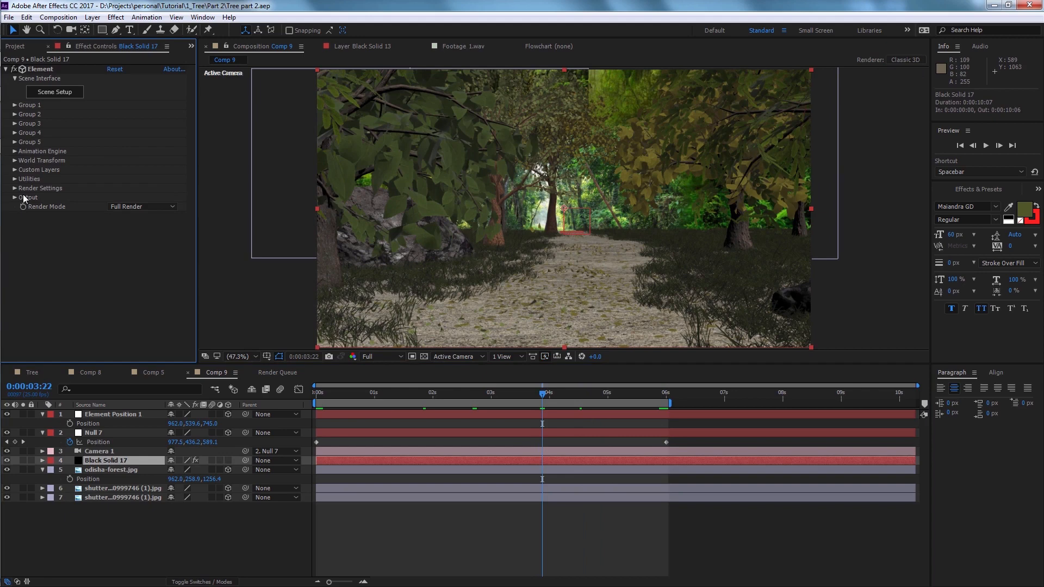
{"action": "left_click", "coordinate": [21, 189]}
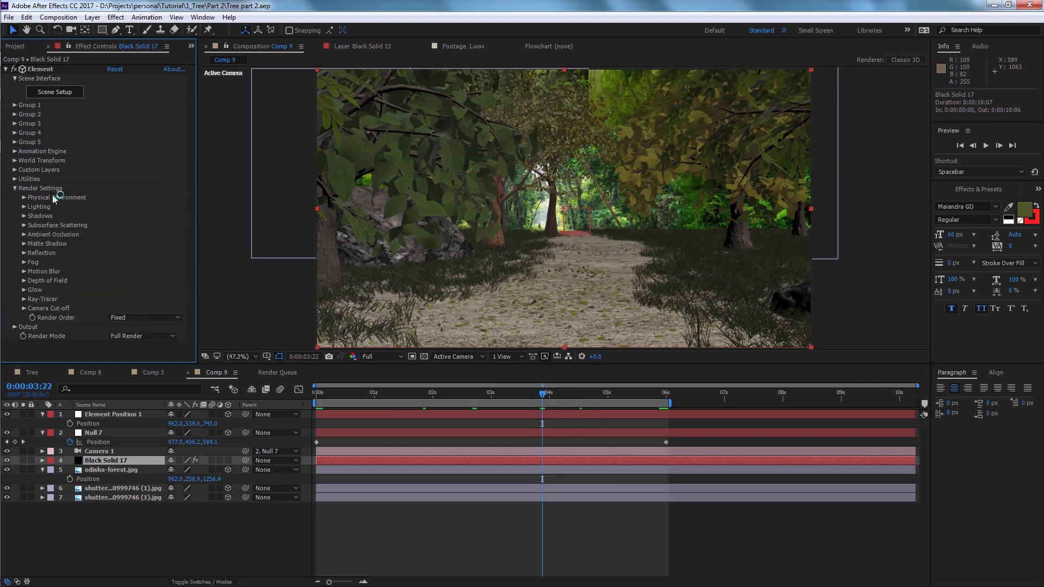
{"action": "left_click", "coordinate": [23, 234]}
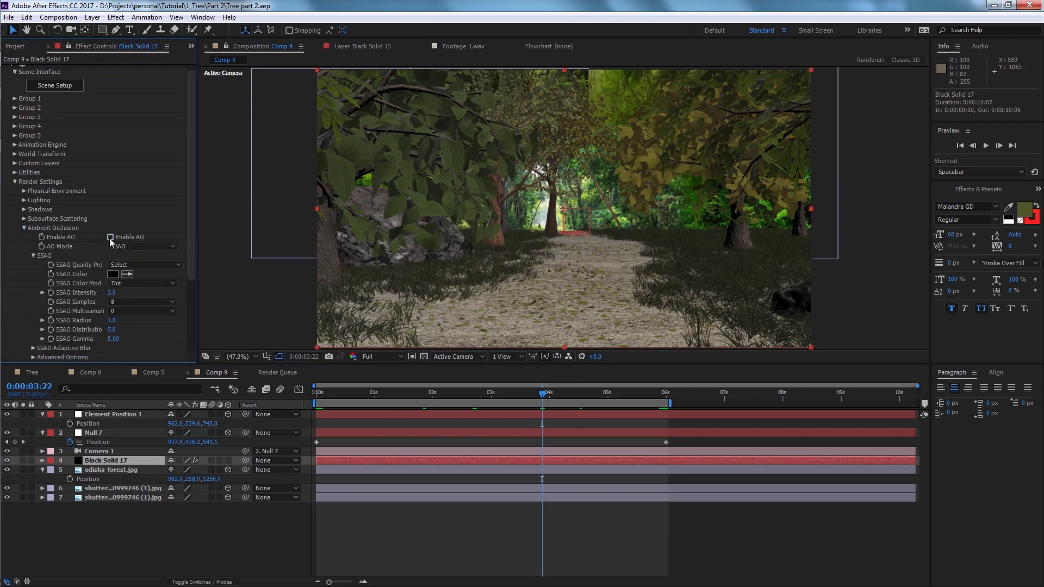
{"action": "left_click", "coordinate": [111, 238]}
{"action": "left_click", "coordinate": [140, 265]}
{"action": "left_click", "coordinate": [141, 270]}
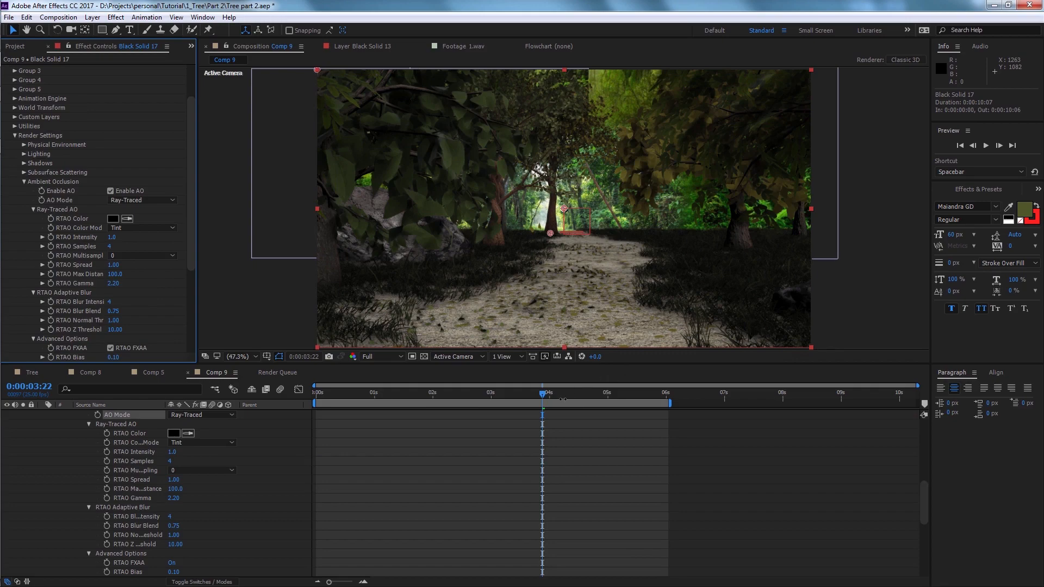
Step: Examine the ray-traced shading on the leaves, rocks and path up close at 0:00:03:14 and return to the full-frame view
{"action": "left_click_drag", "start_coordinate": [568, 395], "coordinate": [523, 395]}
{"action": "scroll", "coordinate": [414, 219], "scroll_direction": "up", "scroll_amount": 2}
{"action": "middle_click_drag", "start_coordinate": [414, 219], "coordinate": [482, 269]}
{"action": "key", "text": "v"}
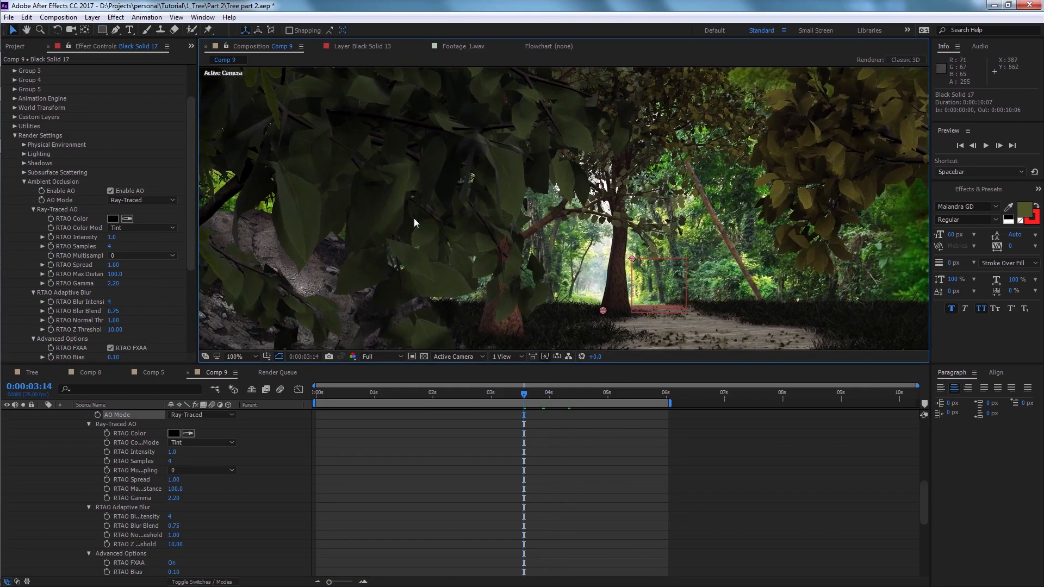
{"action": "key", "text": "h"}
{"action": "scroll", "coordinate": [414, 222], "scroll_direction": "down", "scroll_amount": 2}
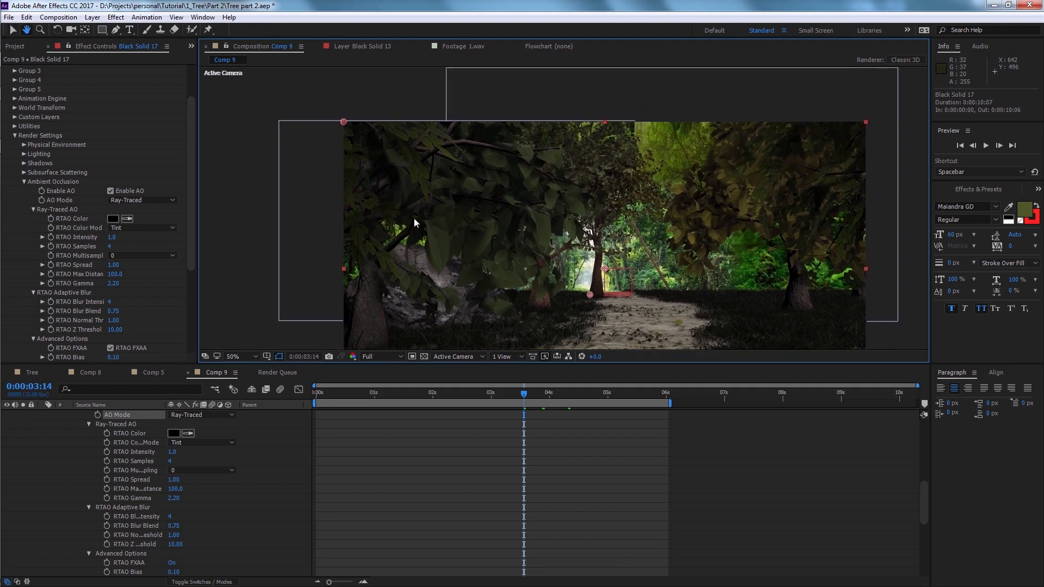
{"action": "middle_click_drag", "start_coordinate": [414, 219], "coordinate": [375, 146]}
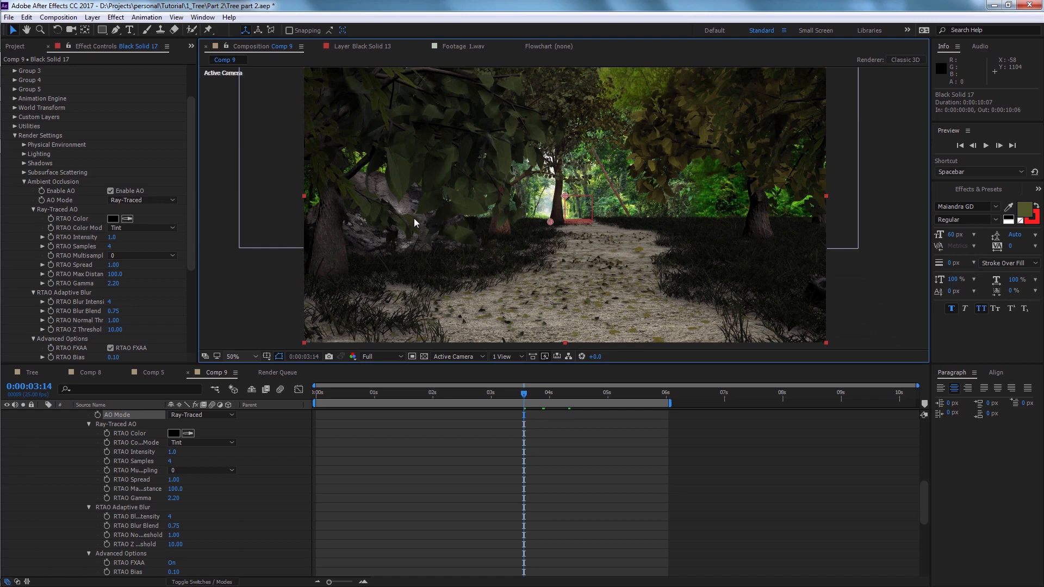
{"action": "left_click", "coordinate": [234, 356]}
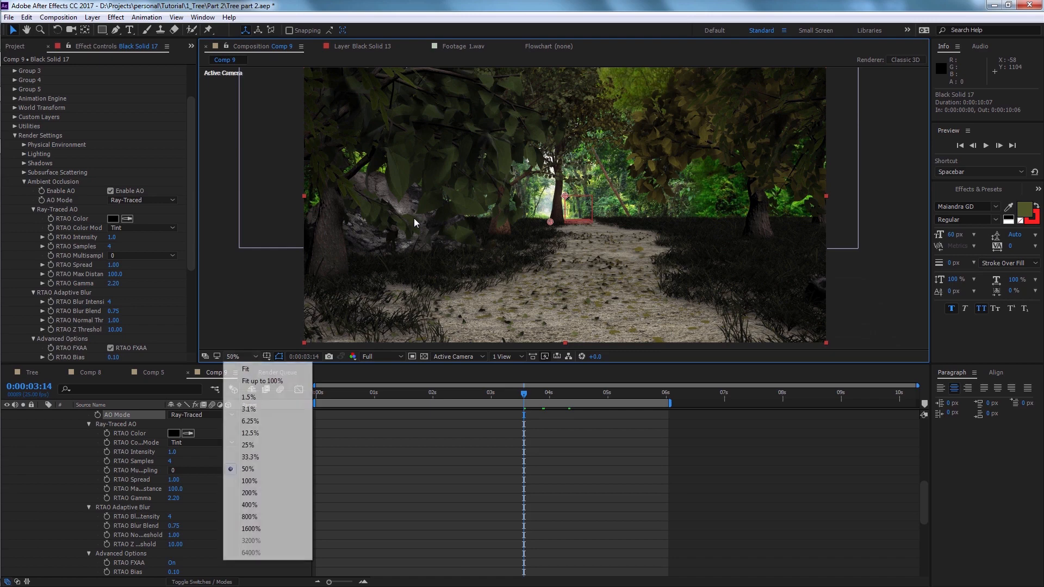
{"action": "left_click", "coordinate": [255, 375]}
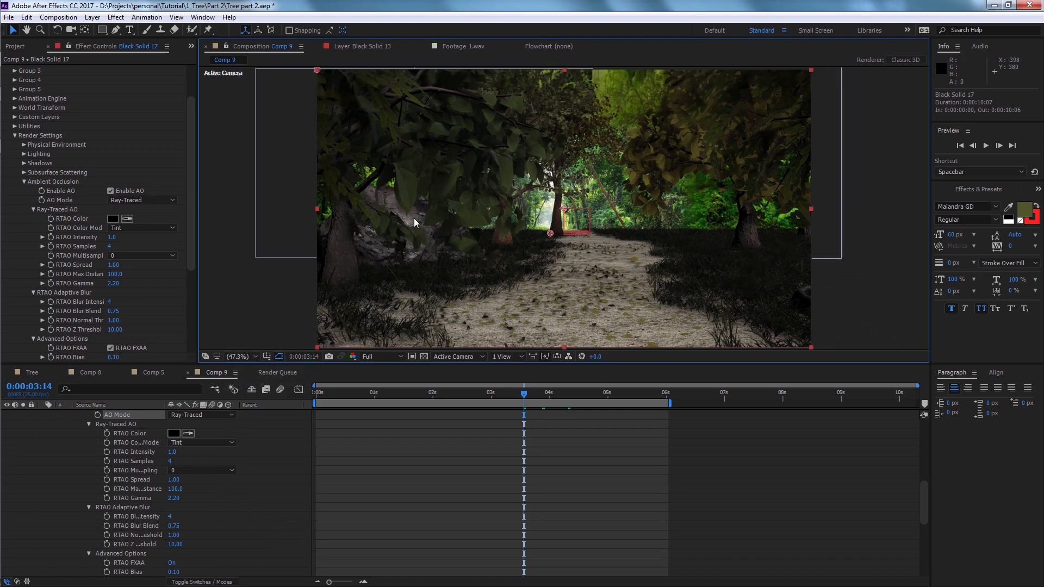
Step: Switch the ambient occlusion mode of Black Solid 17 to SSAO and set the SSAO intensity to 4.3
{"action": "left_click", "coordinate": [142, 200]}
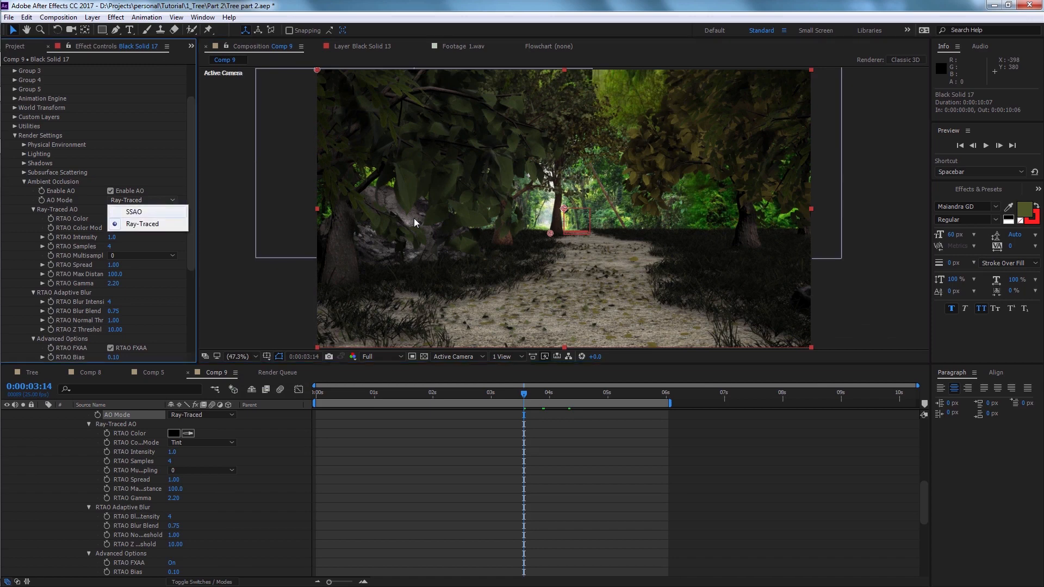
{"action": "left_click", "coordinate": [134, 212]}
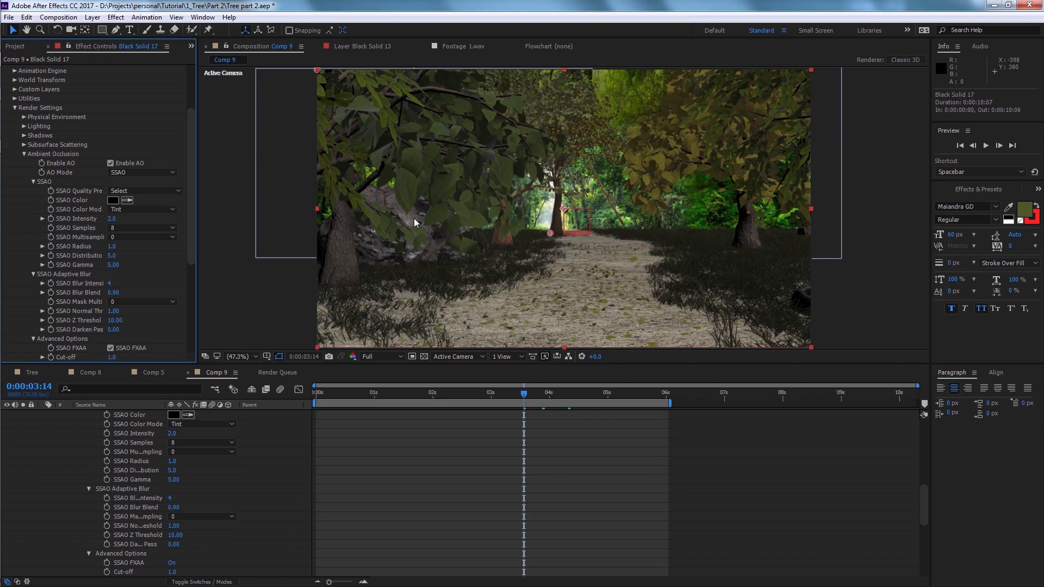
{"action": "left_click_drag", "start_coordinate": [111, 218], "coordinate": [122, 219]}
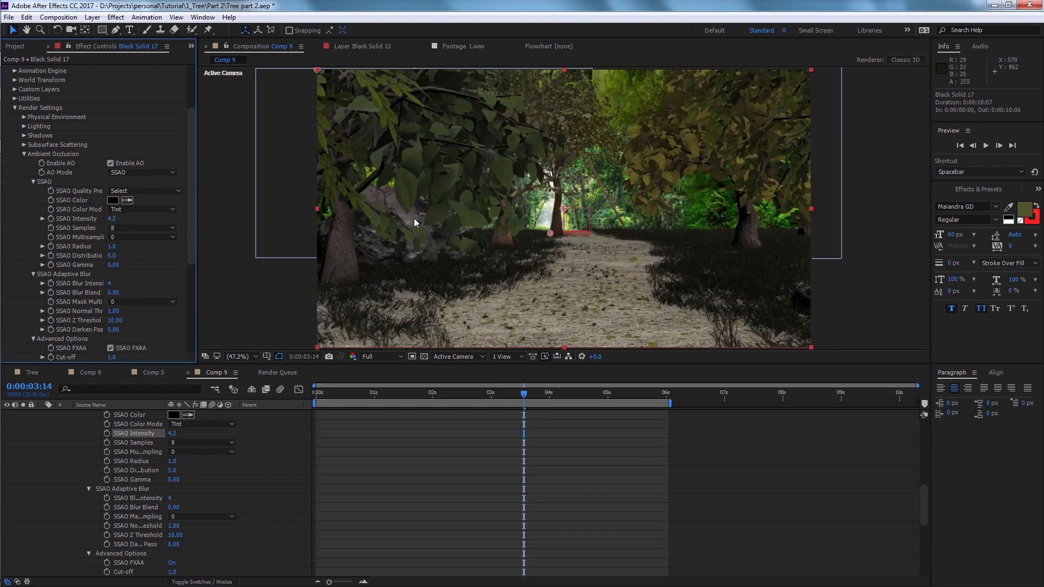
Step: Enable black fog in the Element render settings with 89% opacity and a start distance of -2080
{"action": "scroll", "coordinate": [97, 217], "scroll_direction": "down", "scroll_amount": 6}
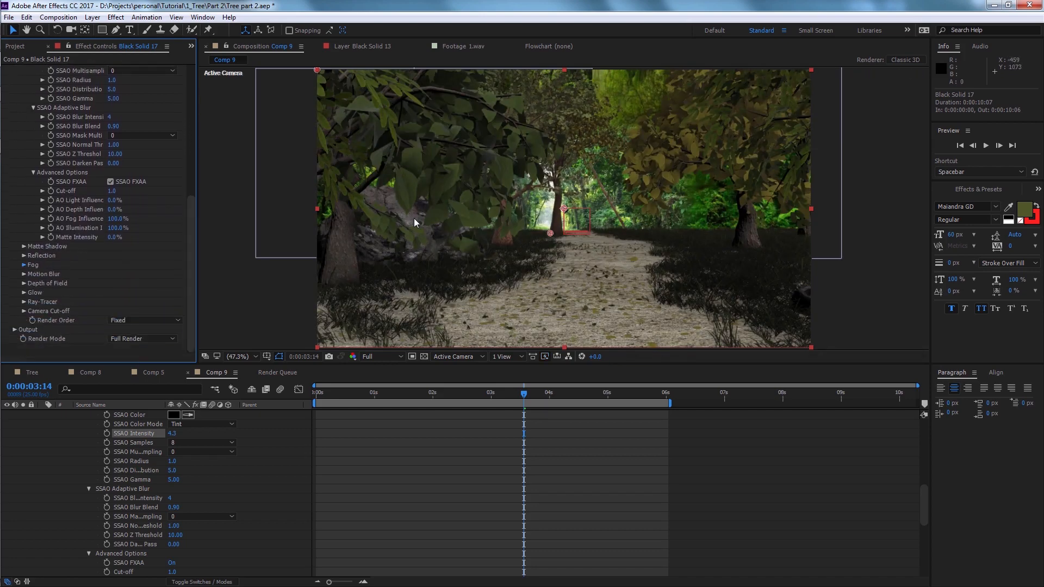
{"action": "left_click", "coordinate": [110, 274]}
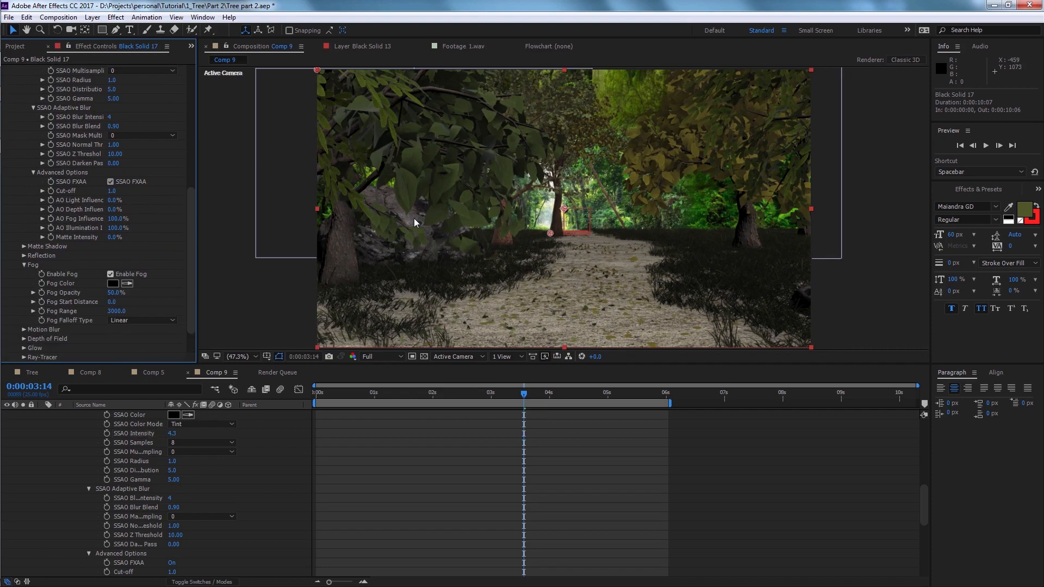
{"action": "left_click_drag", "start_coordinate": [115, 293], "coordinate": [351, 302]}
{"action": "left_click_drag", "start_coordinate": [117, 311], "coordinate": [125, 311]}
{"action": "left_click_drag", "start_coordinate": [776, 302], "coordinate": [1, 302]}
{"action": "left_click_drag", "start_coordinate": [118, 302], "coordinate": [205, 302]}
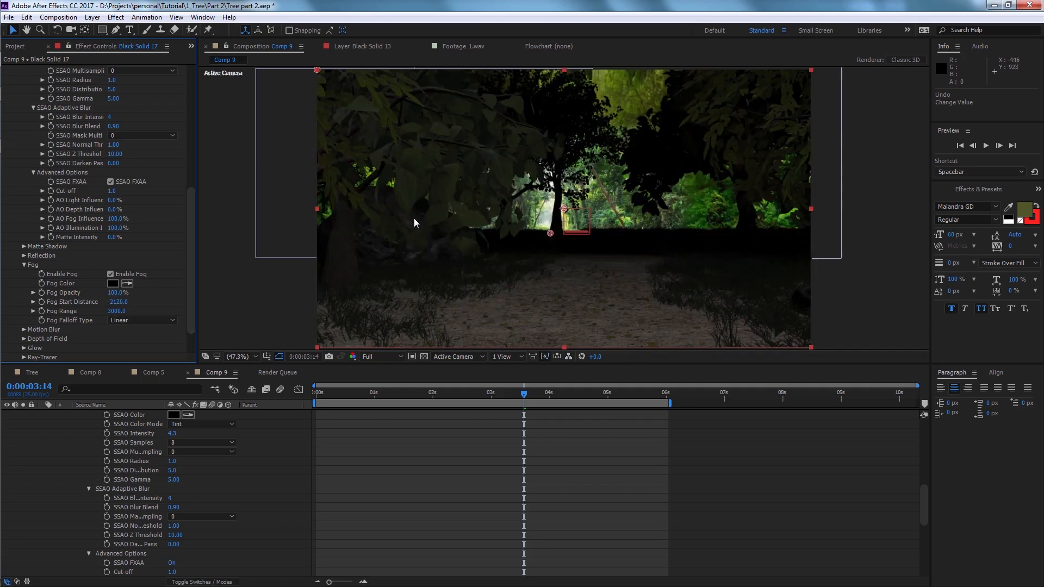
{"action": "mouse_move", "coordinate": [117, 301]}
{"action": "left_mouse_down"}
{"action": "mouse_move", "coordinate": [93, 293]}
{"action": "mouse_move", "coordinate": [116, 292]}
{"action": "left_mouse_up"}
Step: Apply Brightness & Contrast to the upper shutterstock layer and lower its brightness to -65
{"action": "scroll", "coordinate": [163, 489], "scroll_direction": "up", "scroll_amount": 15}
{"action": "left_click", "coordinate": [42, 424]}
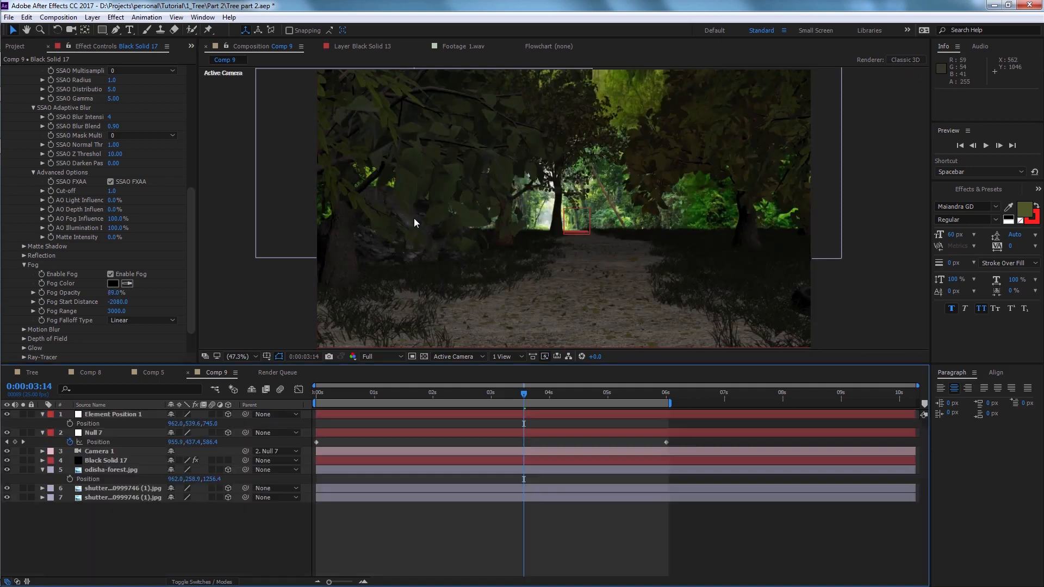
{"action": "left_click", "coordinate": [123, 488]}
{"action": "key", "text": "ctrl+space"}
{"action": "left_click", "coordinate": [475, 347]}
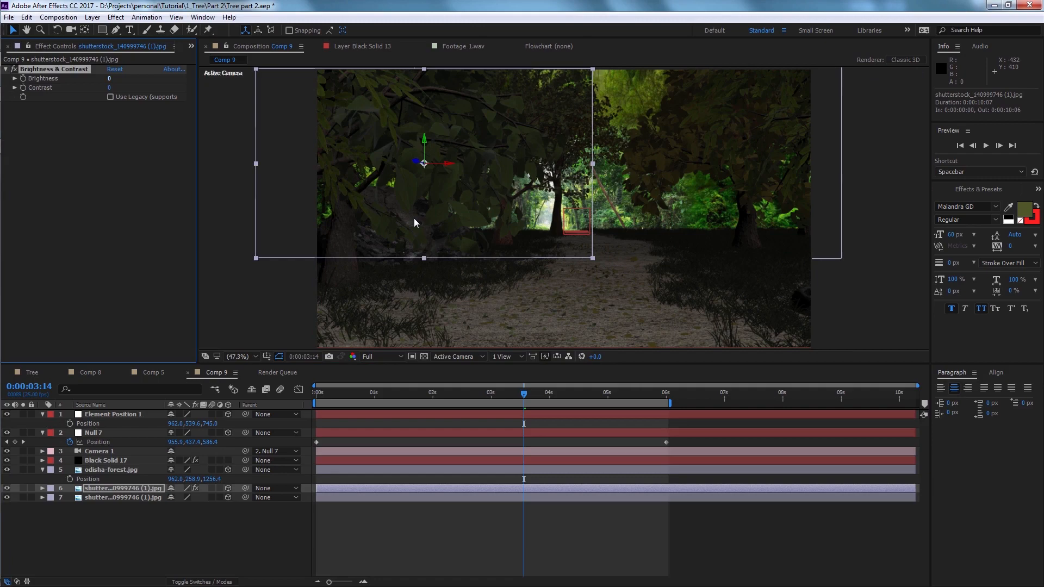
{"action": "left_click_drag", "start_coordinate": [110, 78], "coordinate": [74, 78]}
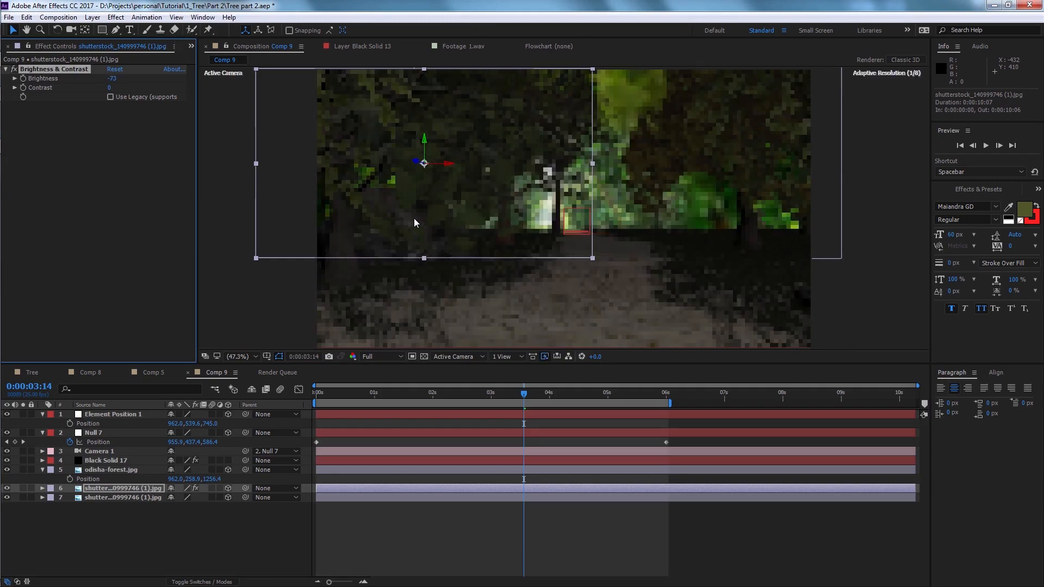
Step: Apply Hue/Saturation to the upper shutterstock layer with master saturation -22 and master lightness -14
{"action": "key", "text": "ctrl+space"}
{"action": "type", "text": "hue"}
{"action": "key", "text": "Return"}
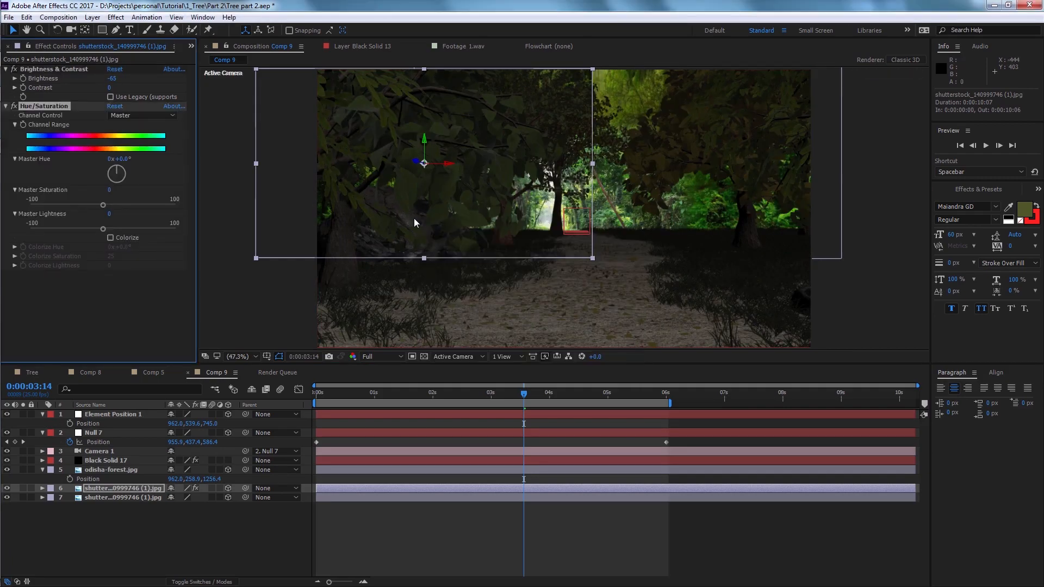
{"action": "mouse_move", "coordinate": [100, 205]}
{"action": "left_mouse_down"}
{"action": "mouse_move", "coordinate": [87, 205]}
{"action": "mouse_move", "coordinate": [93, 229]}
{"action": "left_mouse_up"}
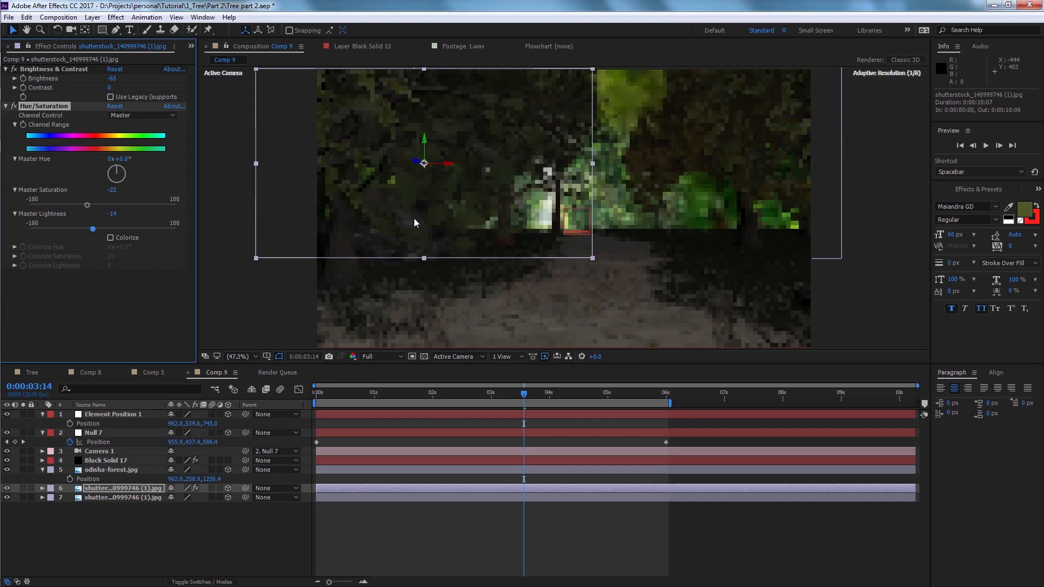
Step: Copy the Brightness & Contrast and Hue/Saturation effects onto the bottom shutterstock layer and odisha-forest.jpg
{"action": "left_click", "coordinate": [54, 69]}
{"action": "left_click", "coordinate": [44, 106], "text": "ctrl"}
{"action": "key", "text": "ctrl+c"}
{"action": "left_click", "coordinate": [123, 497]}
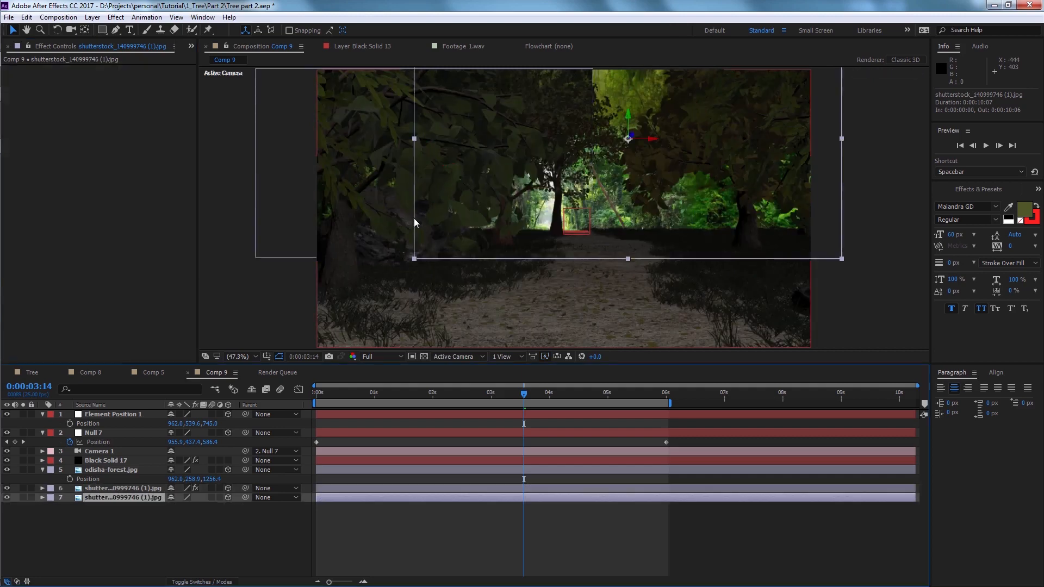
{"action": "key", "text": "ctrl+v"}
{"action": "left_click", "coordinate": [111, 470]}
{"action": "key", "text": "ctrl+v"}
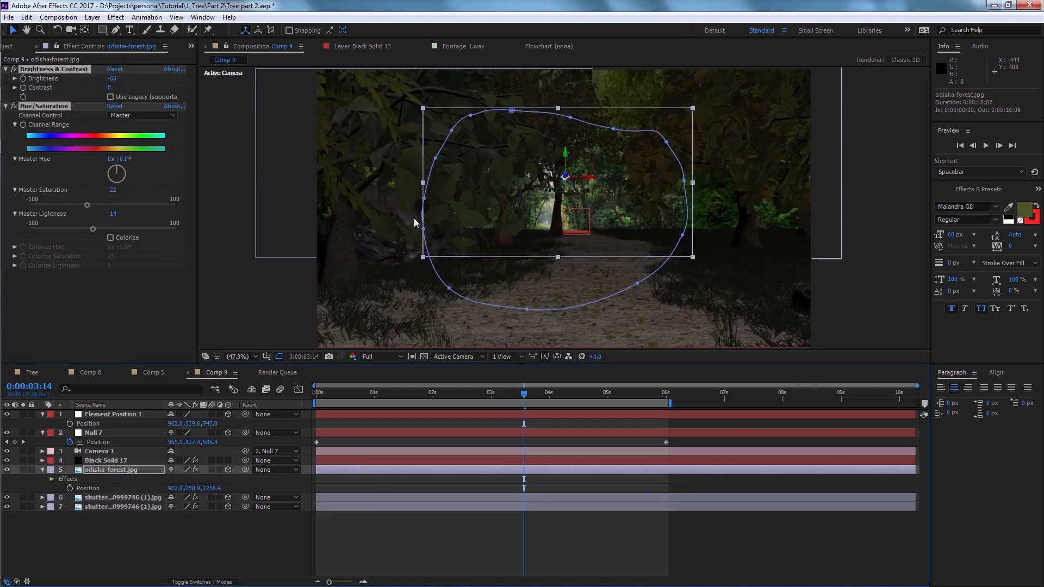
Step: Darken the bottom shutterstock layer by setting its Hue/Saturation master lightness to -38, judging it at 0:00:03:24
{"action": "left_click_drag", "start_coordinate": [524, 393], "coordinate": [548, 393]}
{"action": "left_click", "coordinate": [122, 506]}
{"action": "left_click_drag", "start_coordinate": [93, 229], "coordinate": [76, 229]}
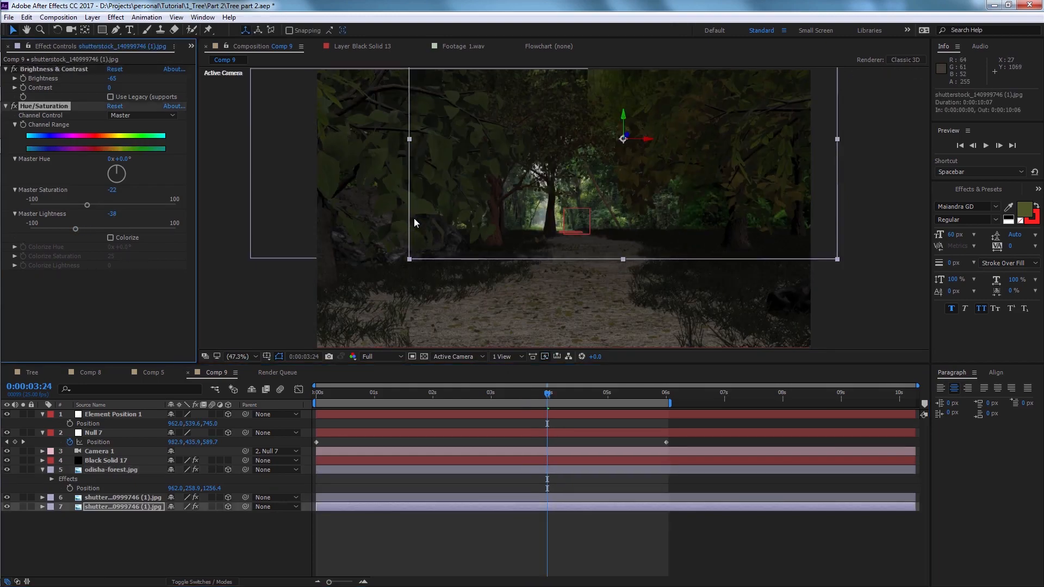
Step: Set the upper shutterstock layer's Hue/Saturation master lightness to -46 and check the darkened image on its own
{"action": "left_click", "coordinate": [123, 497]}
{"action": "left_click_drag", "start_coordinate": [92, 229], "coordinate": [69, 229]}
{"action": "left_click", "coordinate": [23, 497]}
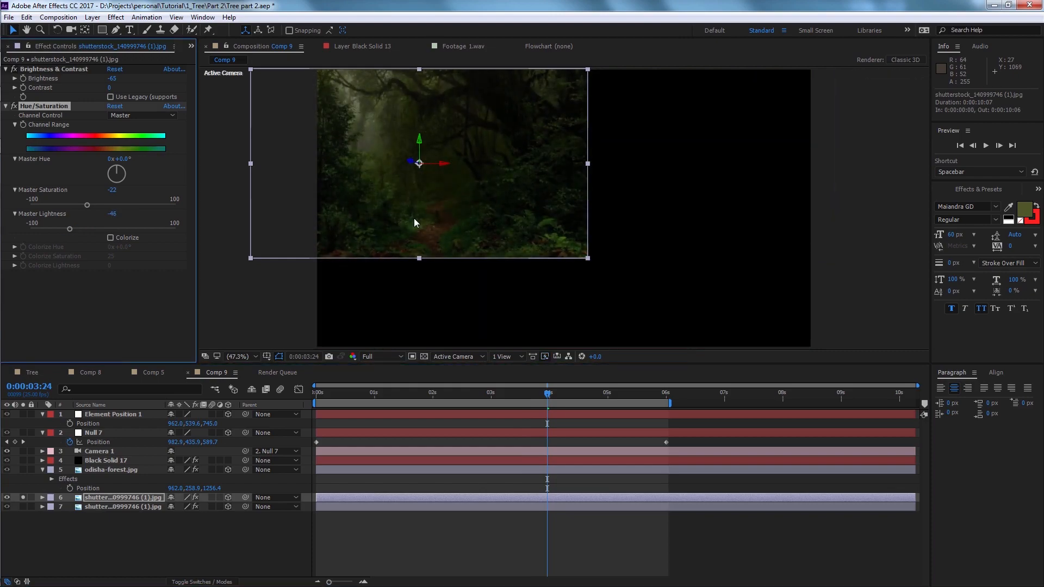
{"action": "left_click", "coordinate": [23, 498]}
Step: Duplicate odisha-forest.jpg, isolate the lower copy and set its Hue/Saturation master lightness to -53
{"action": "left_click", "coordinate": [112, 470]}
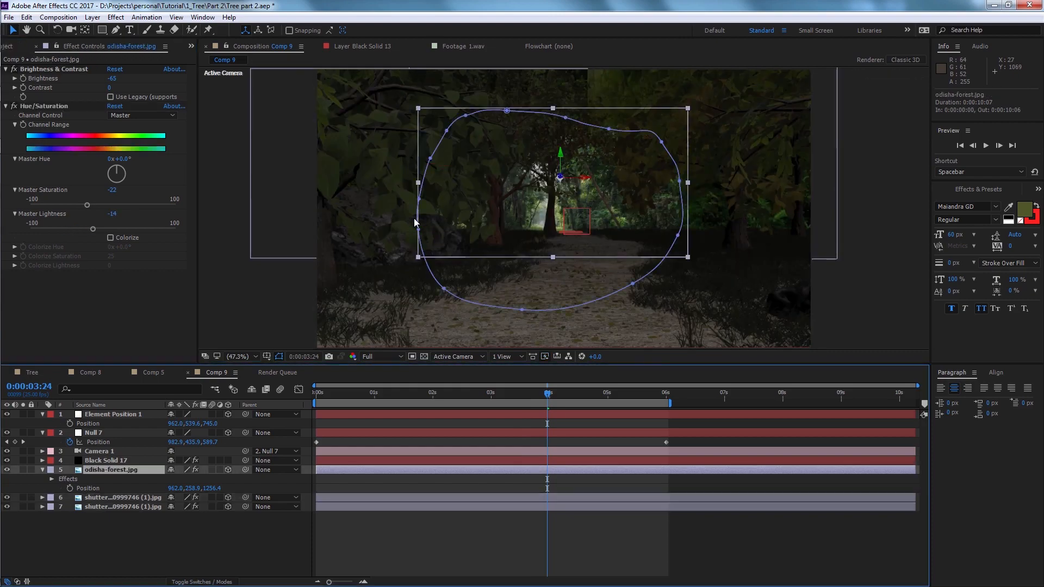
{"action": "key", "text": "ctrl+d"}
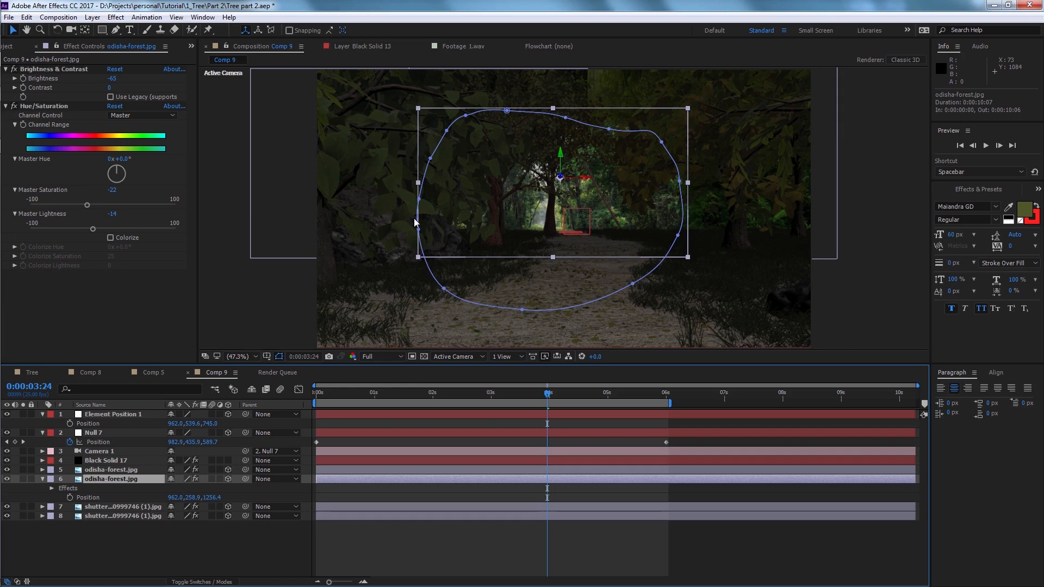
{"action": "left_click", "coordinate": [23, 479]}
{"action": "left_click_drag", "start_coordinate": [92, 229], "coordinate": [65, 229]}
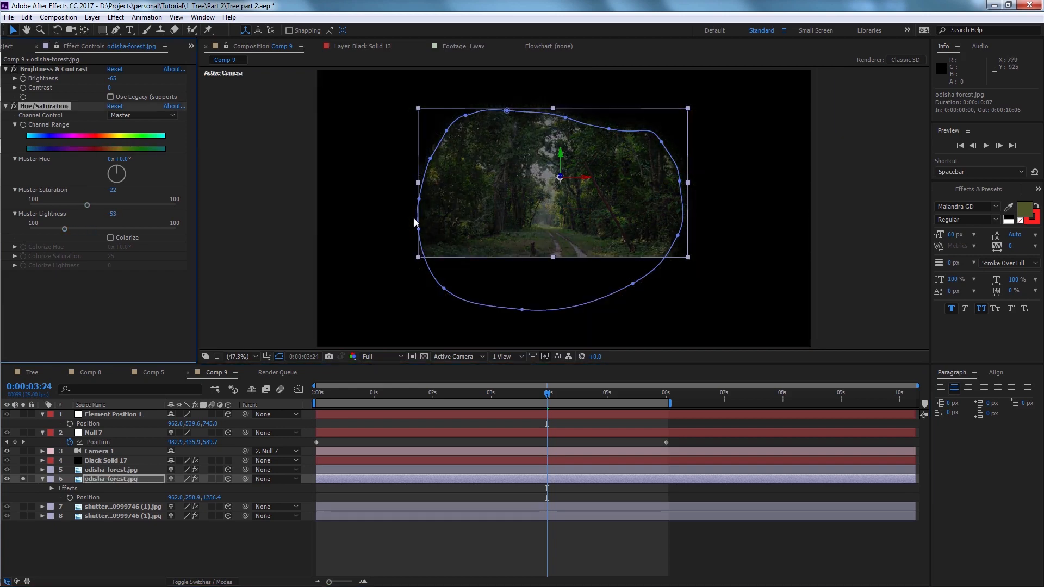
Step: Raise the bottom edge of the lower odisha-forest.jpg copy's mask to the far end of the path and show all layers again
{"action": "left_click", "coordinate": [522, 309]}
{"action": "left_click_drag", "start_coordinate": [668, 344], "coordinate": [394, 281]}
{"action": "left_click_drag", "start_coordinate": [522, 309], "coordinate": [522, 259]}
{"action": "left_click", "coordinate": [628, 226]}
{"action": "left_click", "coordinate": [632, 233]}
{"action": "left_click_drag", "start_coordinate": [656, 218], "coordinate": [667, 227]}
{"action": "left_click", "coordinate": [632, 232]}
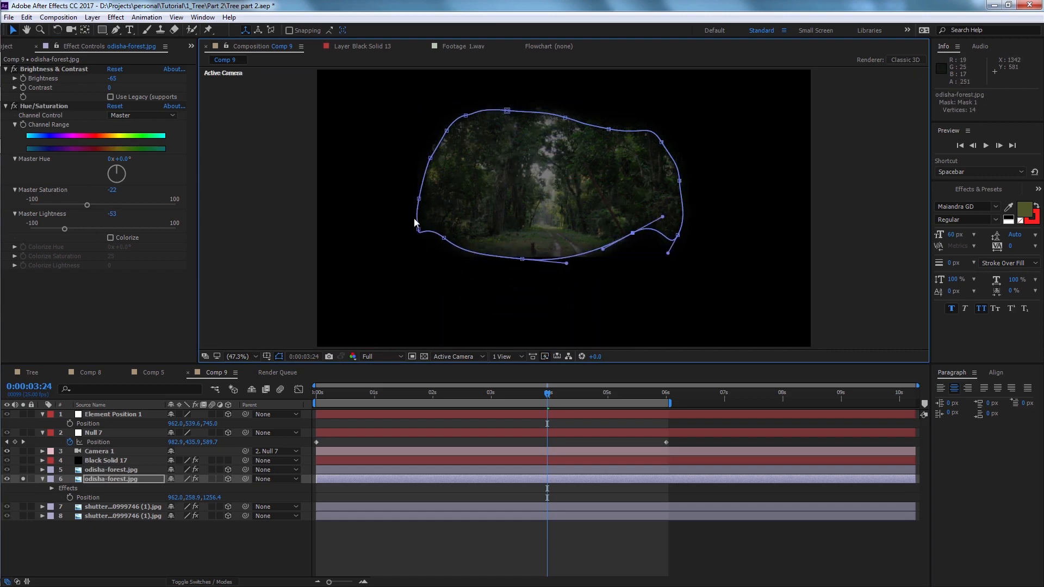
{"action": "left_click_drag", "start_coordinate": [603, 249], "coordinate": [636, 237]}
{"action": "left_click_drag", "start_coordinate": [522, 258], "coordinate": [541, 231]}
{"action": "left_click", "coordinate": [23, 479]}
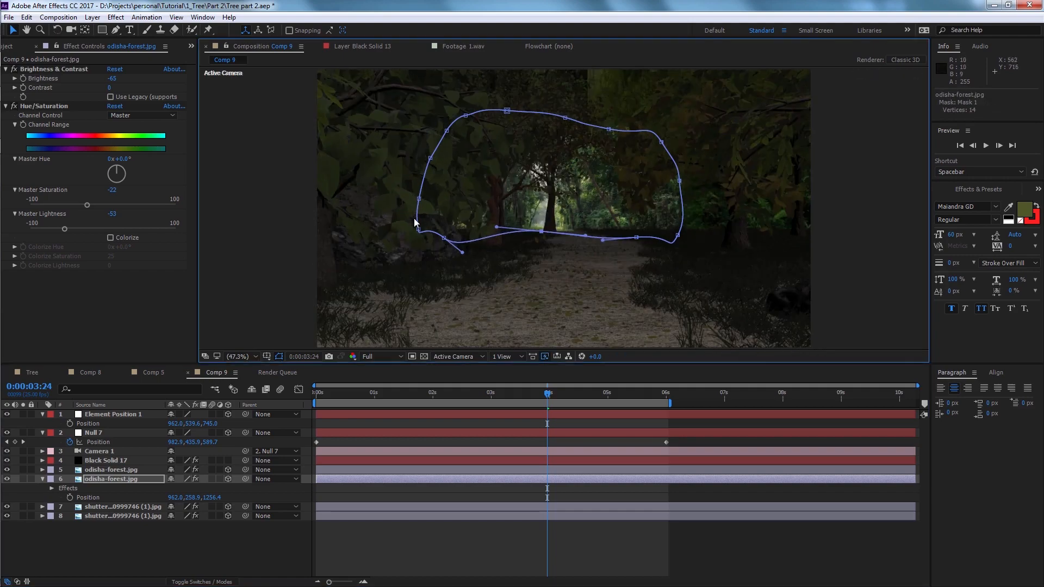
Step: Pull in the bottom corners of the lower odisha-forest.jpg copy's mask and hide the upper copy
{"action": "mouse_move", "coordinate": [462, 252]}
{"action": "left_mouse_down"}
{"action": "mouse_move", "coordinate": [473, 246]}
{"action": "mouse_move", "coordinate": [446, 231]}
{"action": "left_mouse_up"}
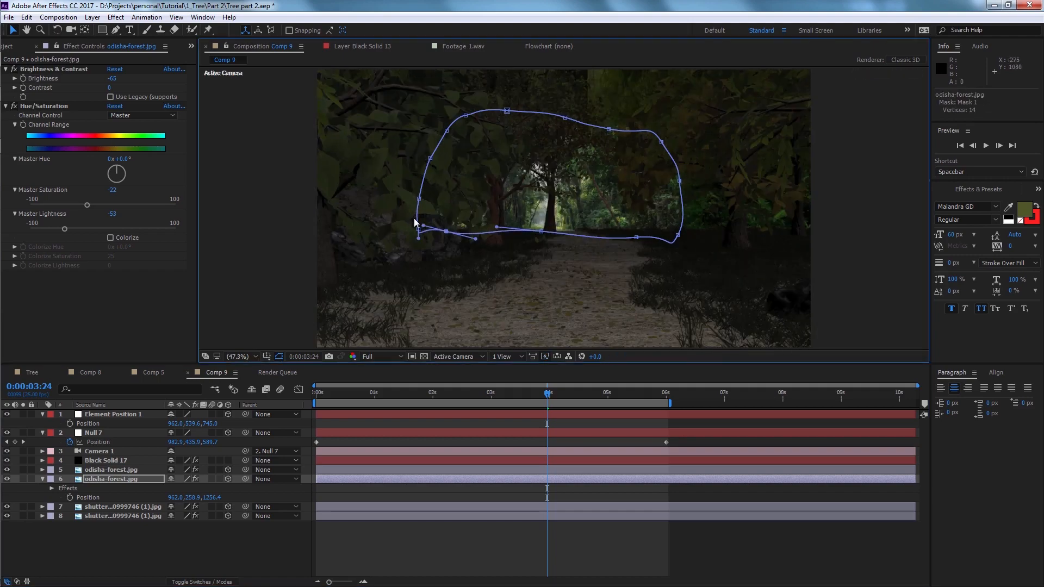
{"action": "left_click", "coordinate": [7, 469]}
{"action": "left_click_drag", "start_coordinate": [678, 235], "coordinate": [637, 231]}
{"action": "left_click", "coordinate": [842, 234]}
Step: Darken the lower odisha-forest.jpg copy by setting its Hue/Saturation master lightness to -66, judging it close up and zoomed out
{"action": "scroll", "coordinate": [602, 211], "scroll_direction": "up", "scroll_amount": 1}
{"action": "scroll", "coordinate": [601, 211], "scroll_direction": "up", "scroll_amount": 1}
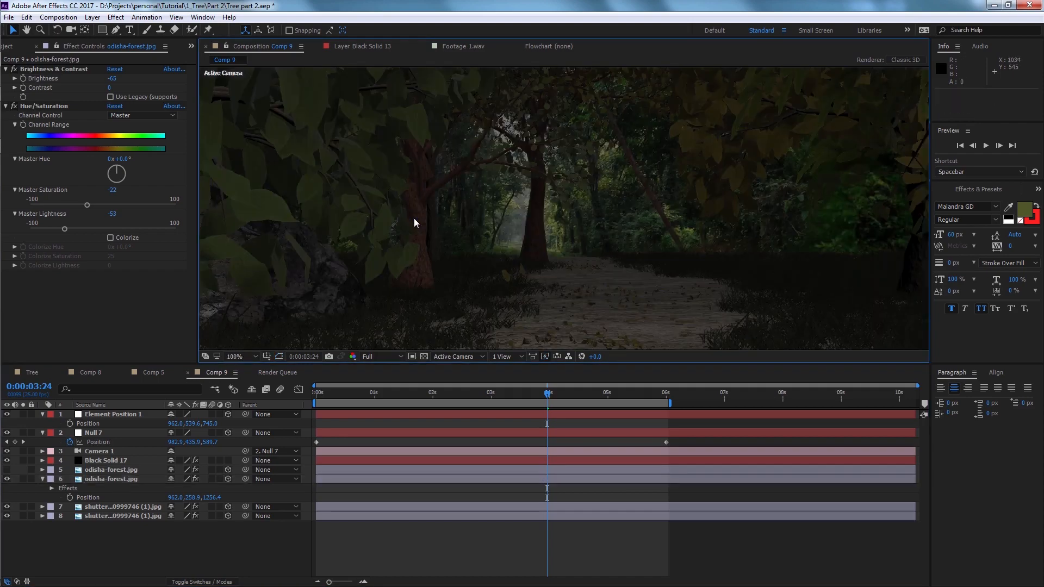
{"action": "left_click_drag", "start_coordinate": [65, 228], "coordinate": [55, 229]}
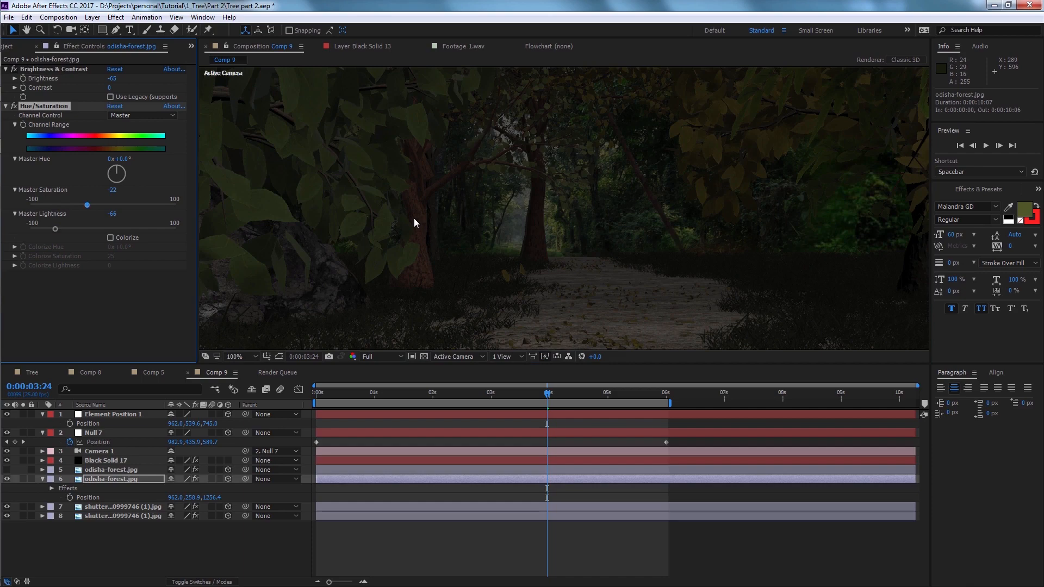
{"action": "scroll", "coordinate": [748, 225], "scroll_direction": "down", "scroll_amount": 1}
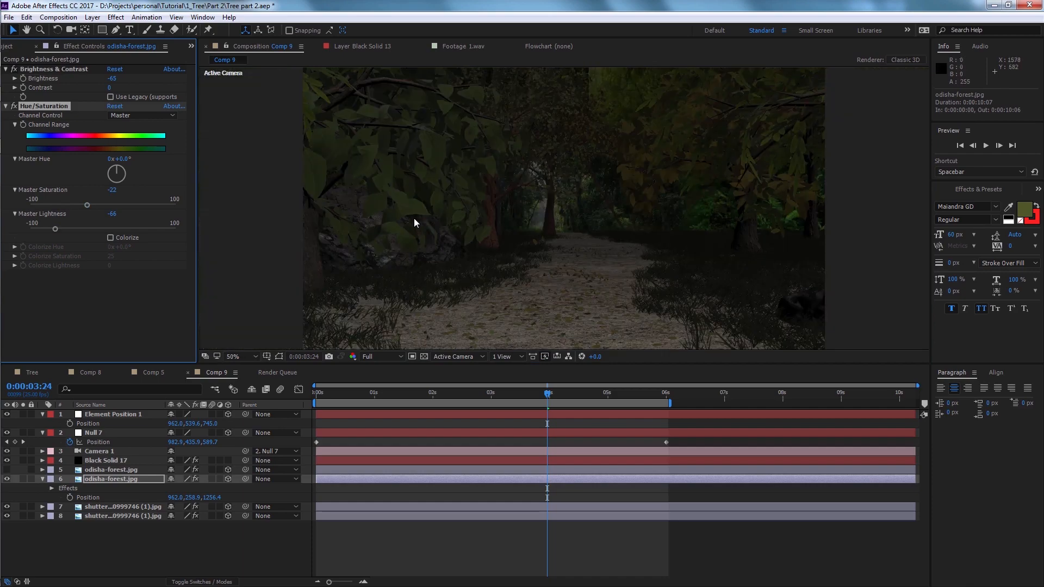
{"action": "scroll", "coordinate": [578, 214], "scroll_direction": "up", "scroll_amount": 1}
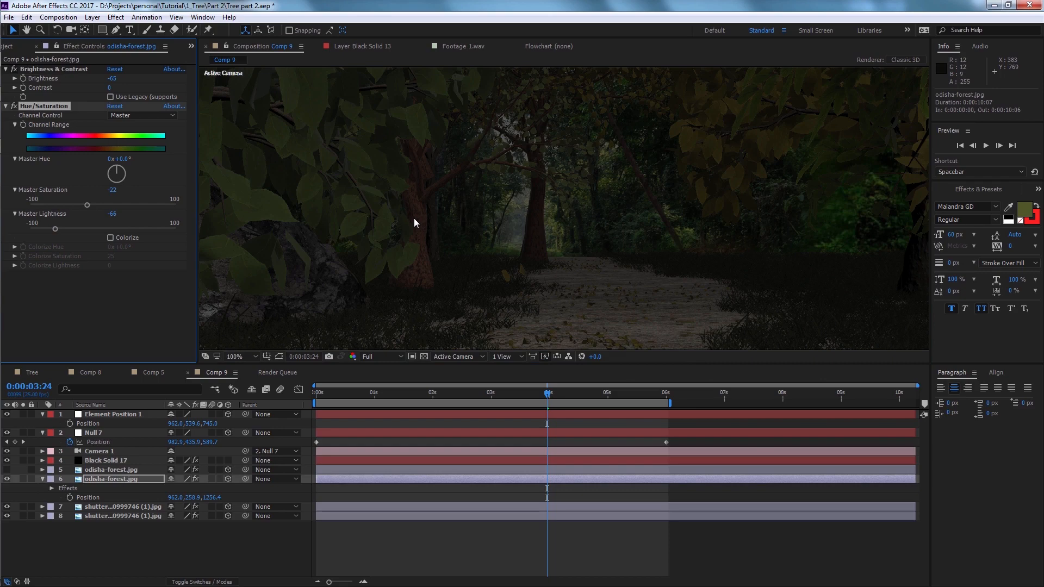
Step: Show the upper odisha-forest.jpg copy again and remove its existing mask
{"action": "left_click", "coordinate": [111, 470]}
{"action": "left_click", "coordinate": [7, 470]}
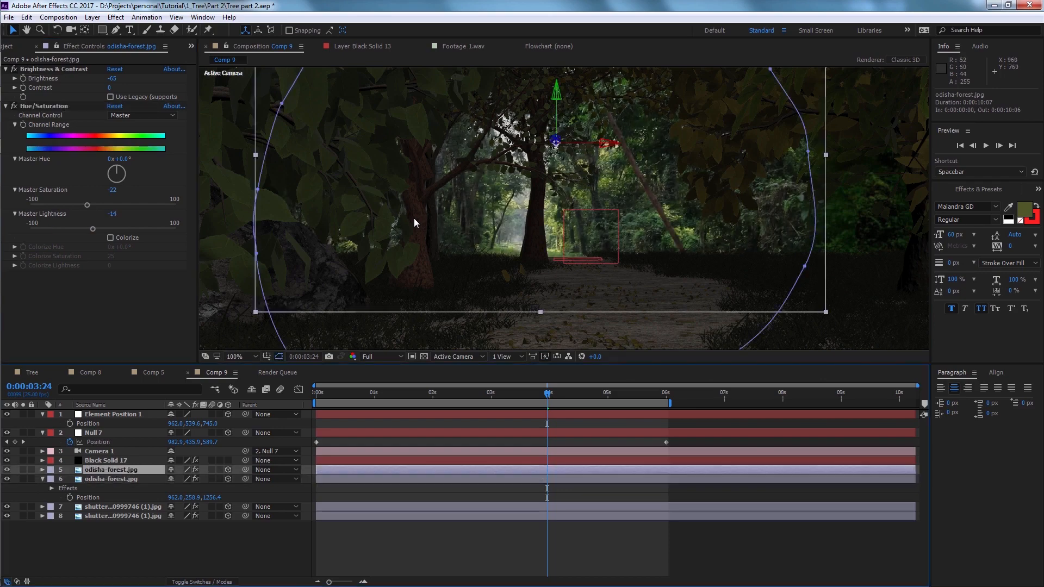
{"action": "scroll", "coordinate": [413, 218], "scroll_direction": "down", "scroll_amount": 1}
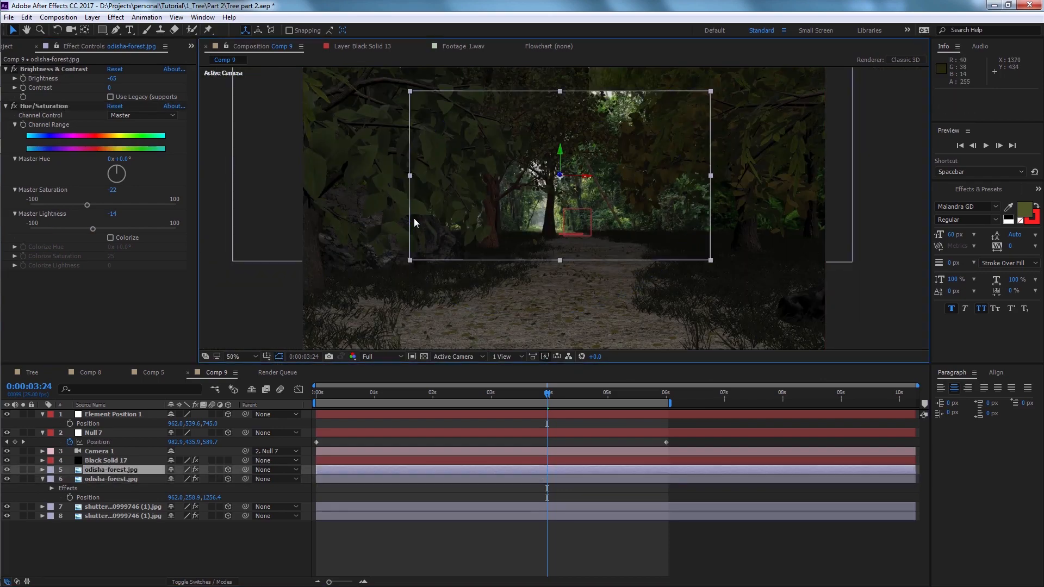
{"action": "scroll", "coordinate": [414, 217], "scroll_direction": "up", "scroll_amount": 1}
Step: Draw a closed curved mask on the upper odisha-forest.jpg copy around the bright clearing behind the central tree trunk
{"action": "key", "text": "g"}
{"action": "left_click", "coordinate": [475, 188]}
{"action": "left_click", "coordinate": [479, 160]}
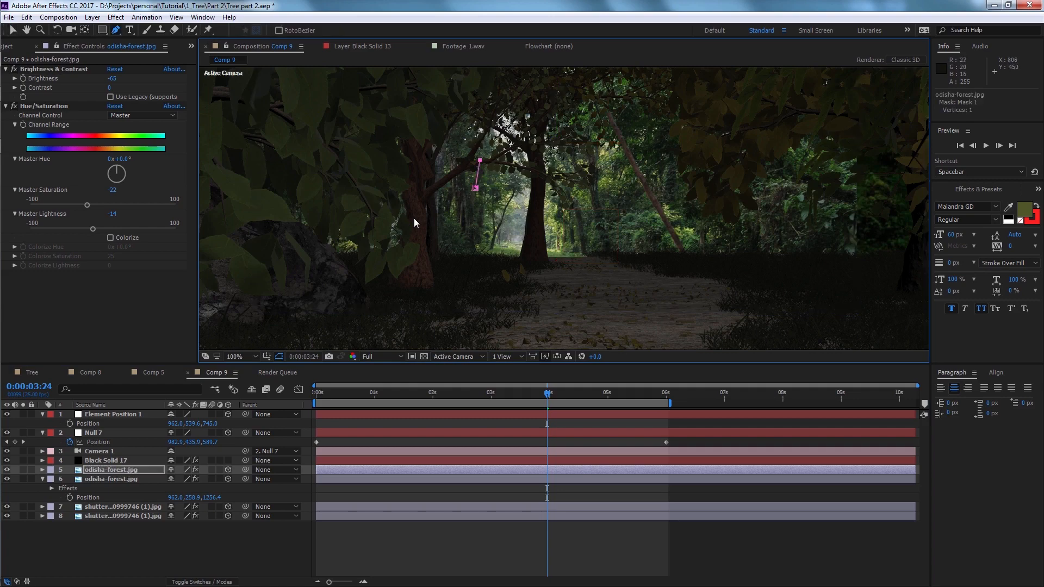
{"action": "left_click", "coordinate": [483, 140]}
{"action": "left_click_drag", "start_coordinate": [536, 125], "coordinate": [550, 129]}
{"action": "left_click_drag", "start_coordinate": [571, 155], "coordinate": [579, 168]}
{"action": "left_click", "coordinate": [591, 204]}
{"action": "left_click", "coordinate": [592, 224]}
{"action": "left_click", "coordinate": [541, 256]}
{"action": "left_click", "coordinate": [499, 253]}
{"action": "left_click", "coordinate": [486, 243]}
{"action": "left_click", "coordinate": [482, 226]}
{"action": "left_click", "coordinate": [477, 217]}
{"action": "left_click", "coordinate": [475, 187]}
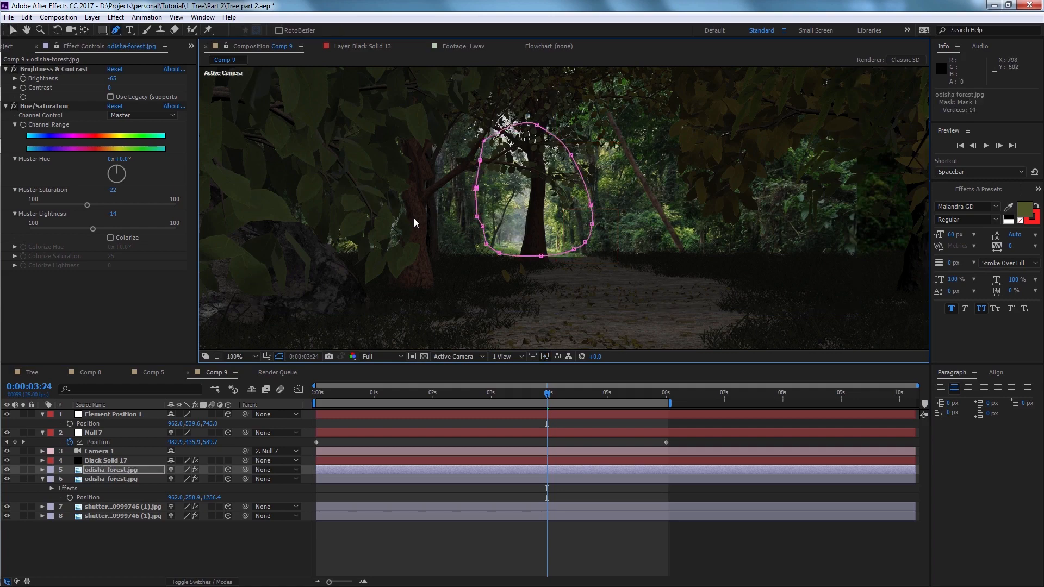
Step: Feather the upper odisha-forest.jpg copy's new mask by 69 pixels and shrink it around the clearing beside the trunk
{"action": "mouse_move", "coordinate": [192, 488]}
{"action": "left_mouse_down"}
{"action": "mouse_move", "coordinate": [267, 488]}
{"action": "mouse_move", "coordinate": [230, 489]}
{"action": "left_mouse_up"}
{"action": "left_click", "coordinate": [111, 470]}
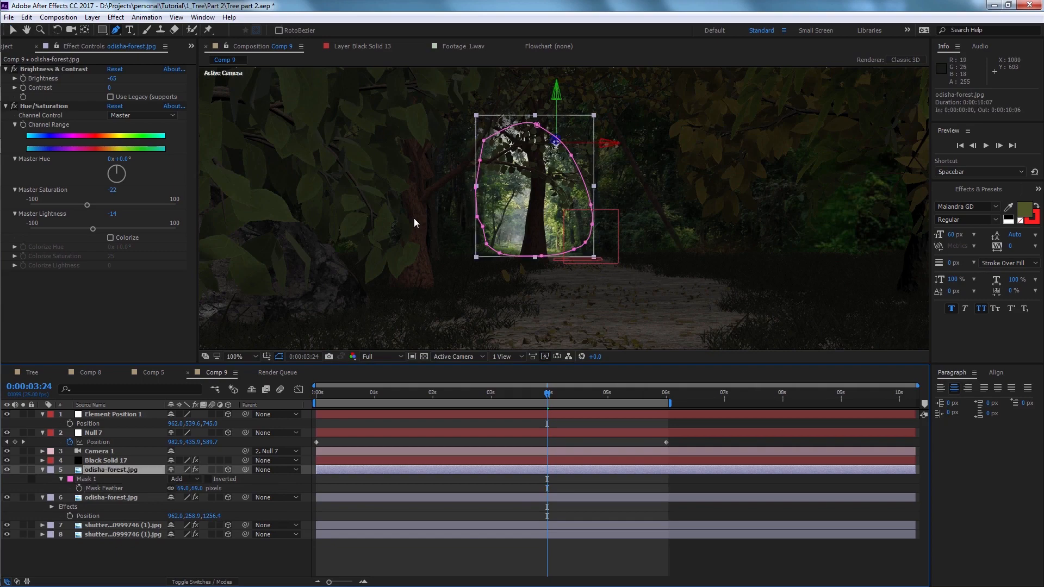
{"action": "key", "text": "ctrl+t"}
{"action": "left_click_drag", "start_coordinate": [594, 256], "coordinate": [574, 240], "text": "ctrl+shift"}
{"action": "mouse_move", "coordinate": [549, 198]}
{"action": "left_mouse_down"}
{"action": "mouse_move", "coordinate": [552, 234]}
{"action": "mouse_move", "coordinate": [542, 217]}
{"action": "mouse_move", "coordinate": [560, 258]}
{"action": "left_mouse_up"}
{"action": "key", "text": "Page_Down"}
{"action": "key", "text": "Page_Down"}
{"action": "left_click", "coordinate": [612, 558]}
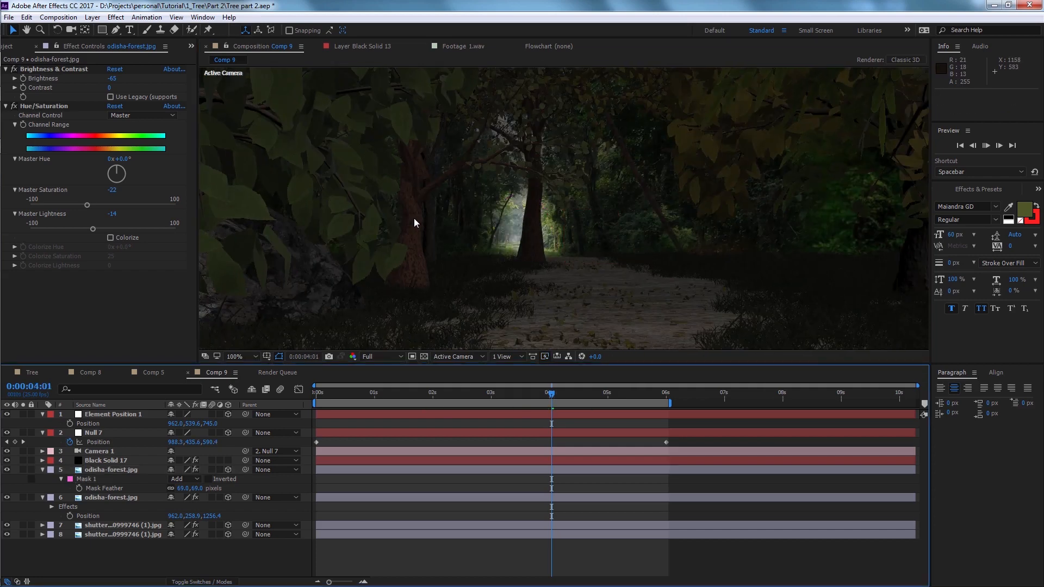
Step: Fit the composition to the viewer and play back the camera move to check the background blend
{"action": "key", "text": "space"}
{"action": "left_click", "coordinate": [243, 357]}
{"action": "left_click", "coordinate": [246, 369]}
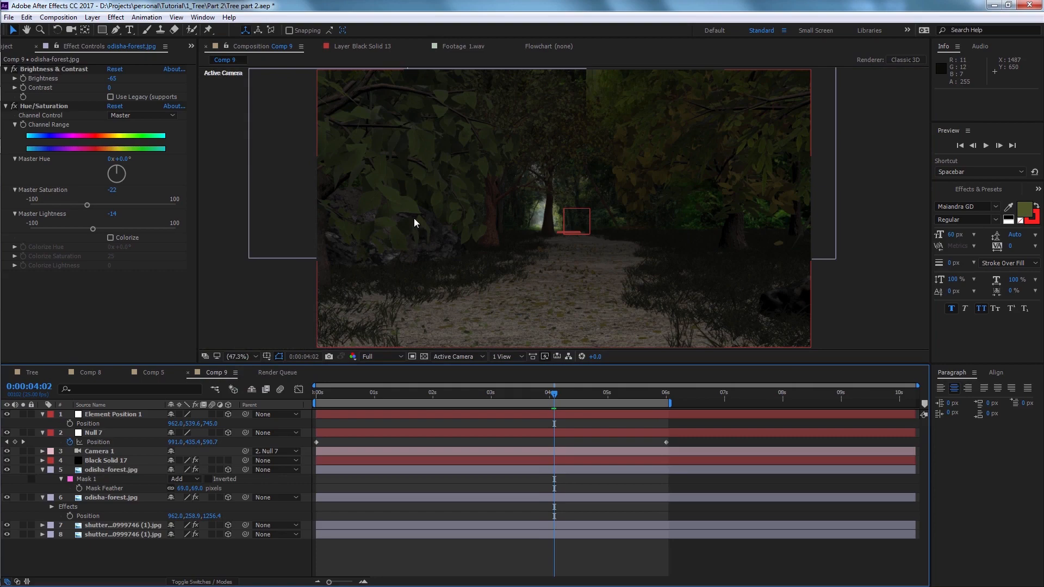
{"action": "key", "text": "space"}
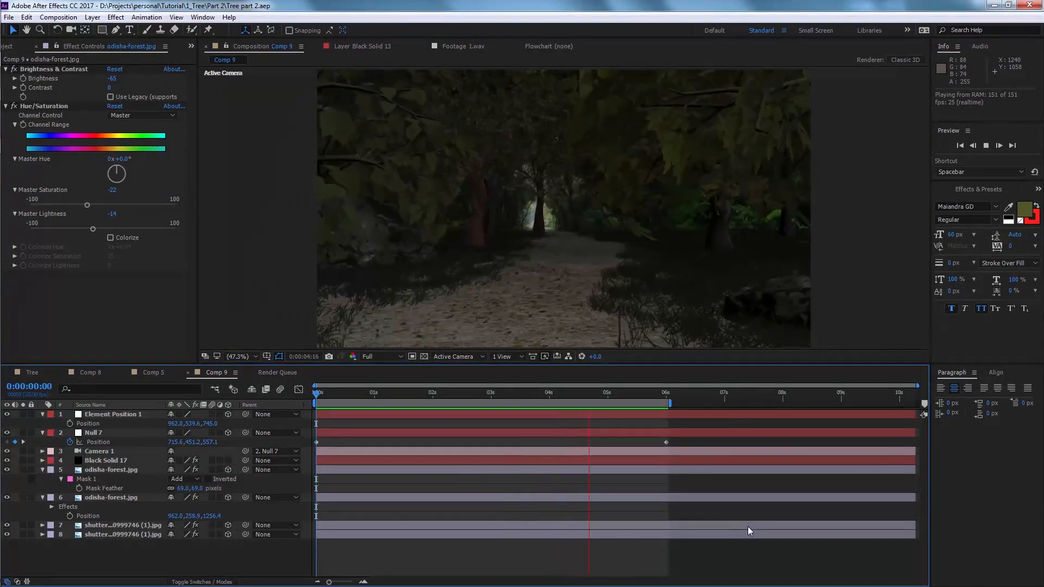
{"action": "left_click", "coordinate": [748, 533]}
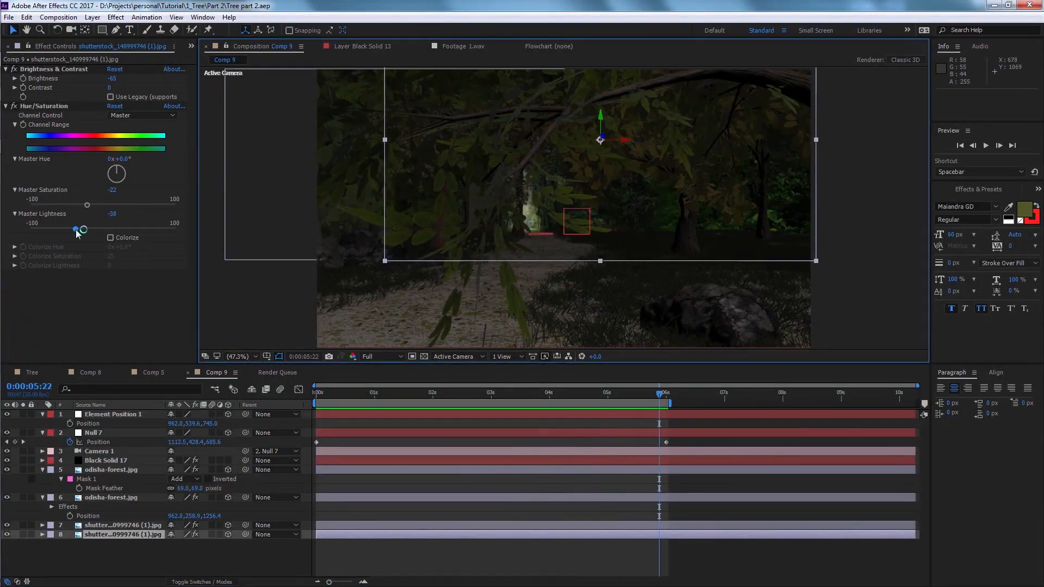
Step: Set master lightness to -55 on the bottom shutterstock layer at 0:00:05:22 and to -59 on the upper one at 0:00:00:10
{"action": "mouse_move", "coordinate": [87, 228]}
{"action": "left_mouse_down"}
{"action": "mouse_move", "coordinate": [57, 228]}
{"action": "mouse_move", "coordinate": [70, 229]}
{"action": "left_mouse_up"}
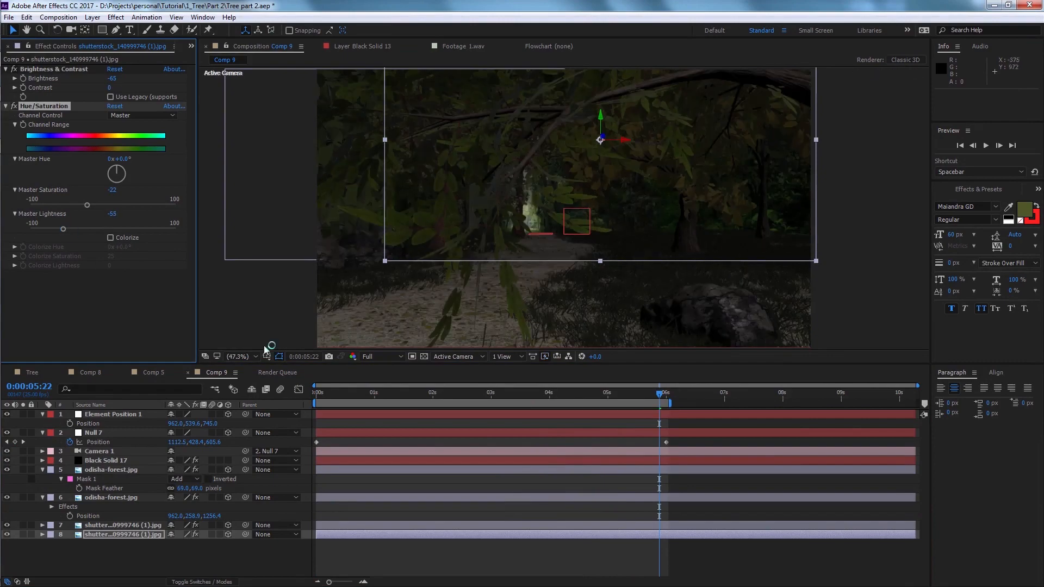
{"action": "left_click", "coordinate": [339, 394]}
{"action": "left_click", "coordinate": [308, 110]}
{"action": "left_click_drag", "start_coordinate": [64, 226], "coordinate": [60, 225]}
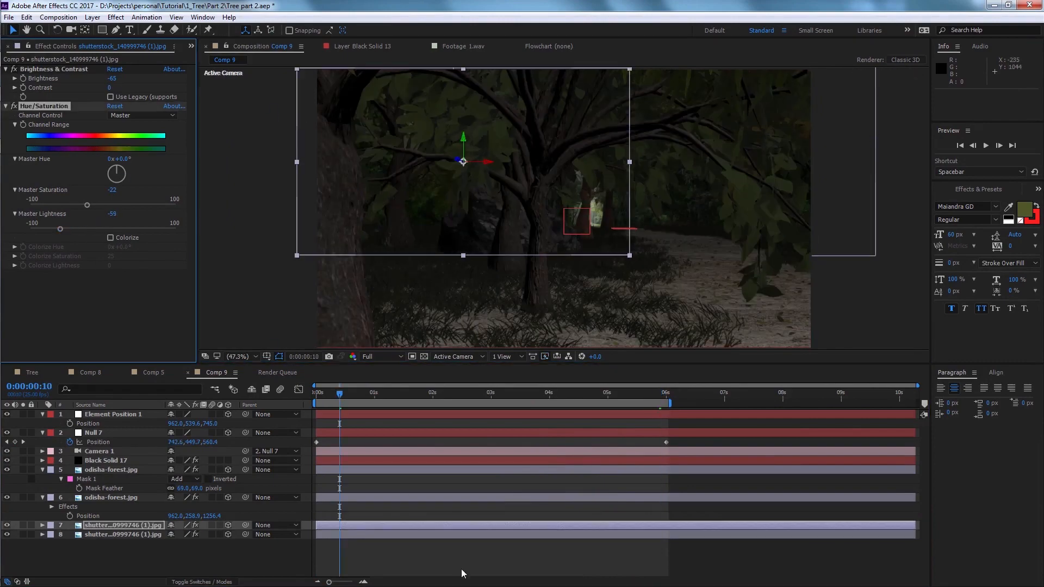
Step: Play back the darkened forest animation and save the project
{"action": "key", "text": "space"}
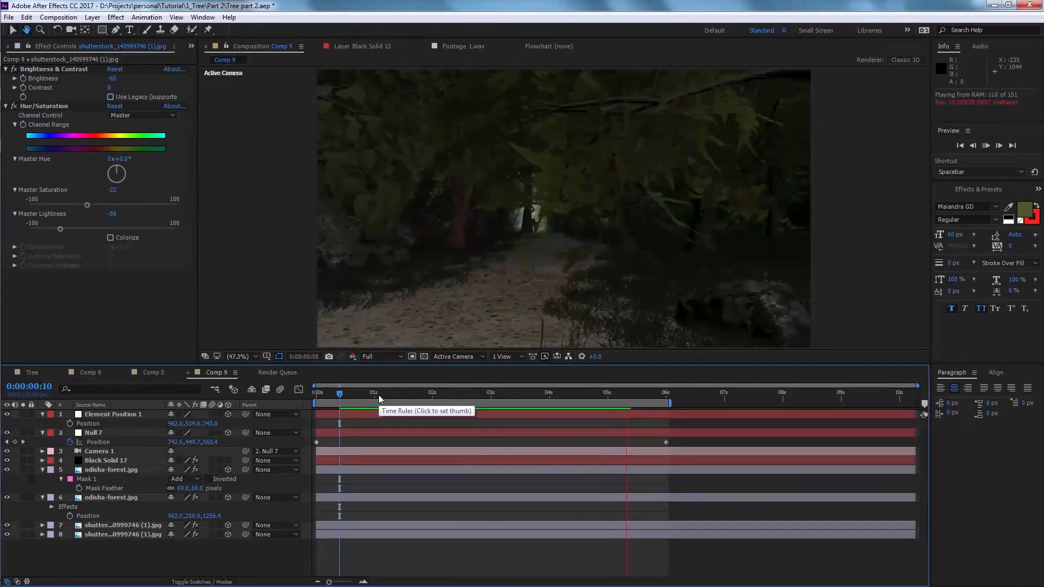
{"action": "key", "text": "space"}
{"action": "key", "text": "ctrl+s"}
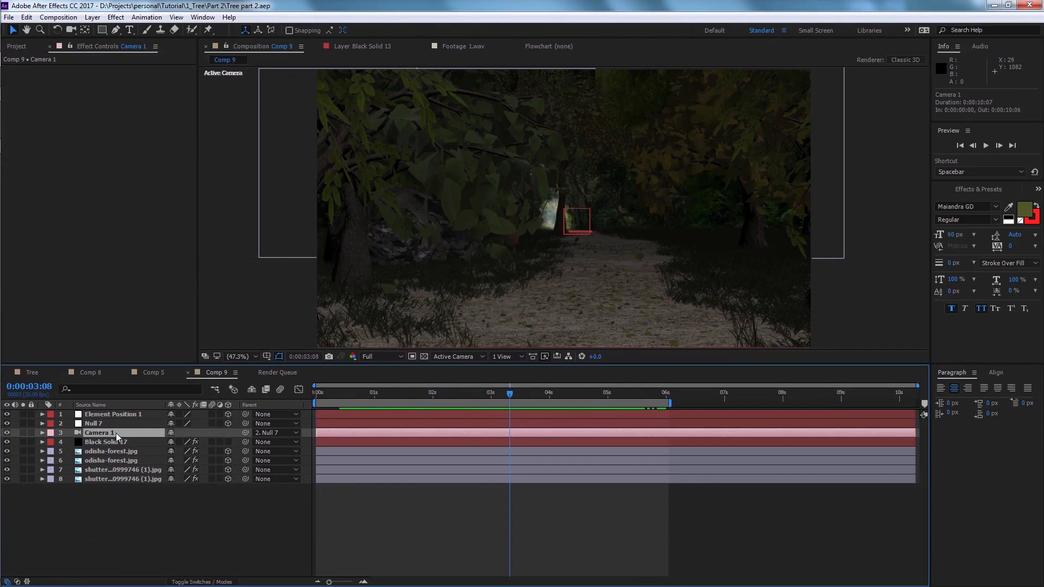
Step: Turn on Depth of Field for Camera 1 and set its focus distance to 254.7 pixels
{"action": "key", "text": "a"}
{"action": "key", "text": "a"}
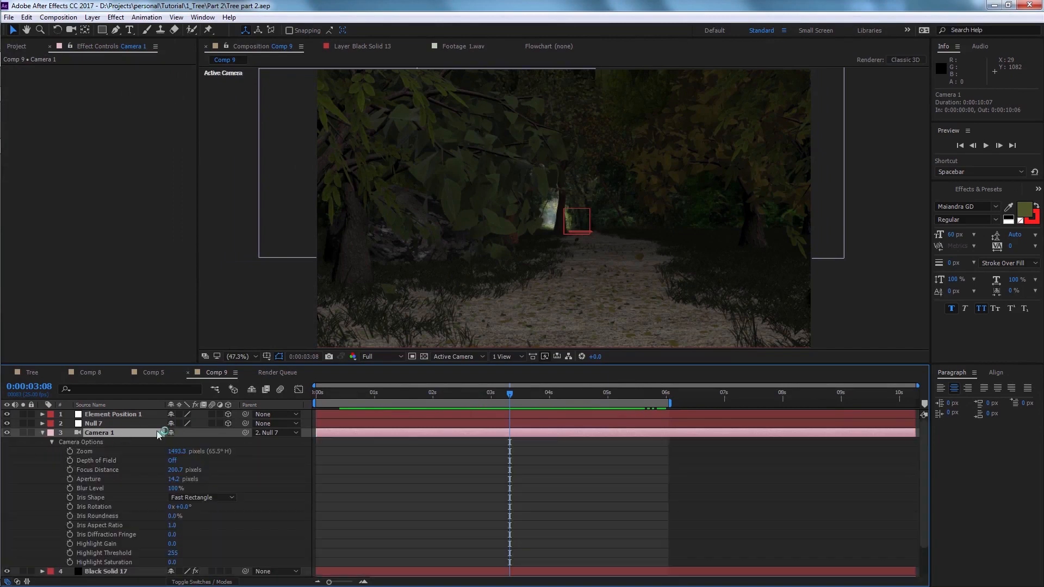
{"action": "left_click", "coordinate": [171, 461]}
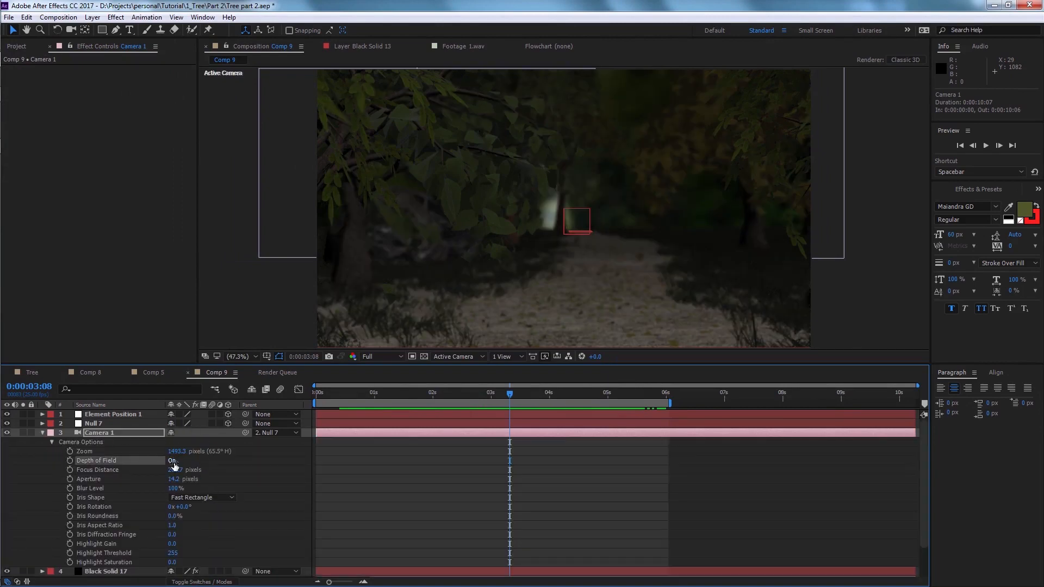
{"action": "left_click_drag", "start_coordinate": [176, 472], "coordinate": [205, 465]}
{"action": "key", "text": "ctrl+z"}
Step: Switch Black Solid 17's DOF Mode to Focus Indicator and move Camera 1's focus distance out to the middle-distance trees
{"action": "scroll", "coordinate": [126, 517], "scroll_direction": "down", "scroll_amount": 2}
{"action": "left_click", "coordinate": [106, 535]}
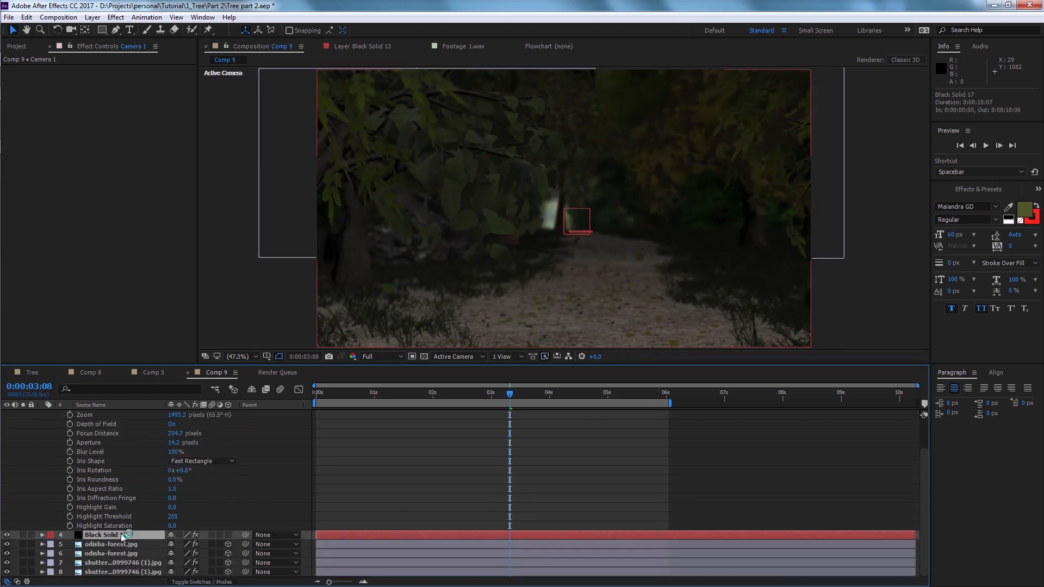
{"action": "left_click_drag", "start_coordinate": [191, 187], "coordinate": [204, 358]}
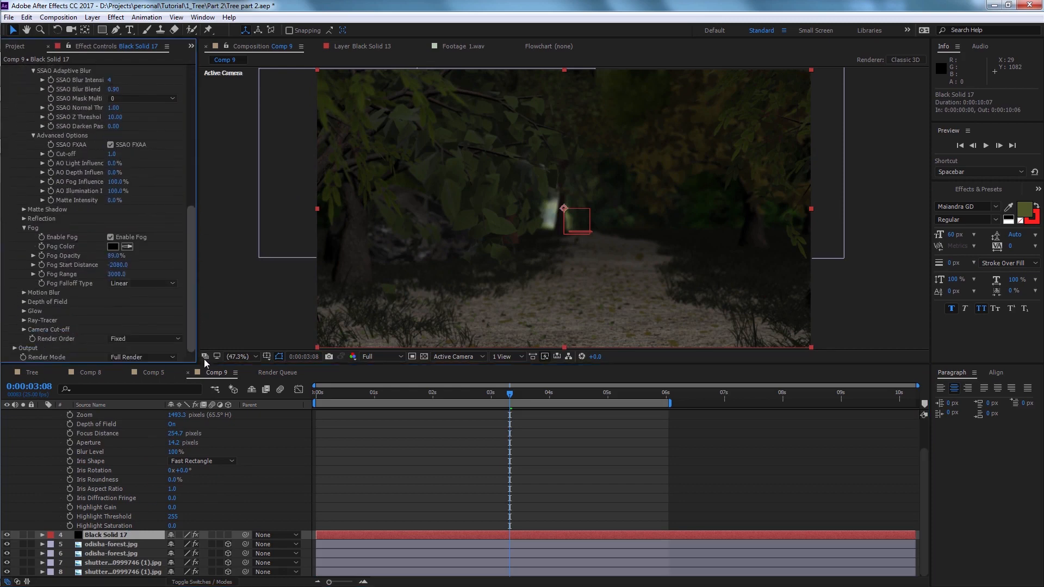
{"action": "left_click", "coordinate": [25, 301]}
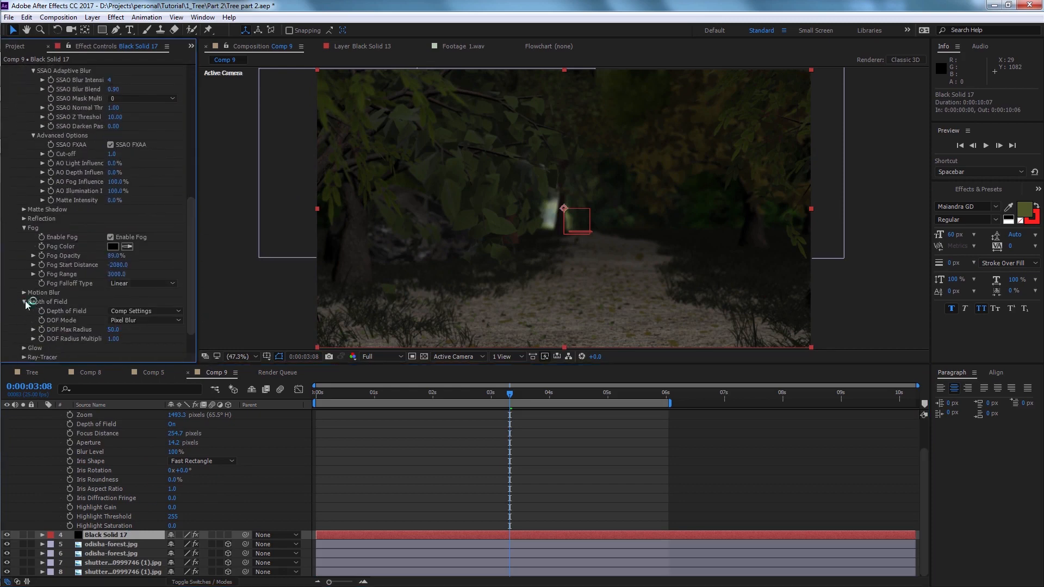
{"action": "left_click", "coordinate": [139, 322]}
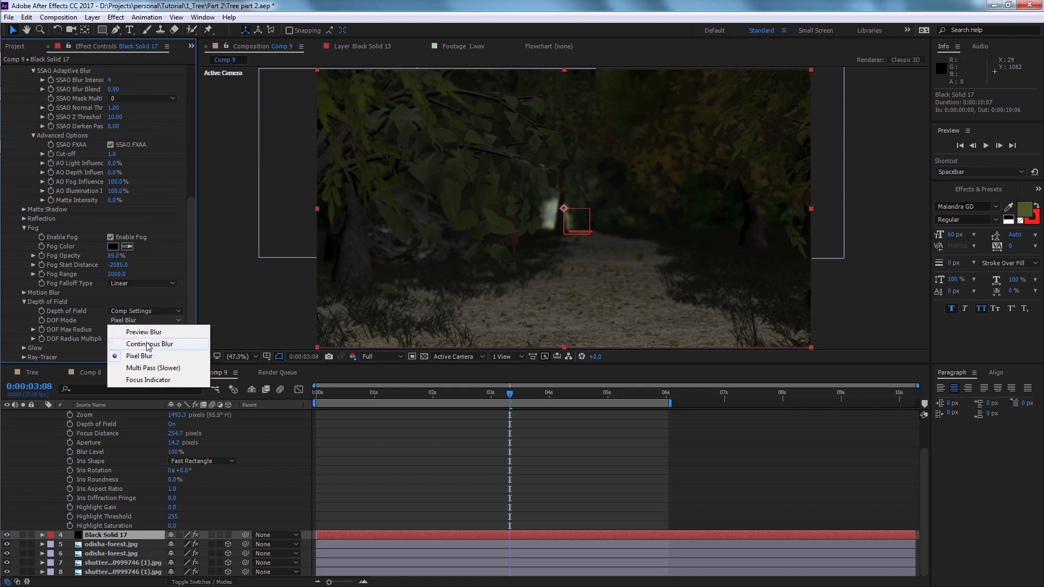
{"action": "left_click", "coordinate": [149, 380]}
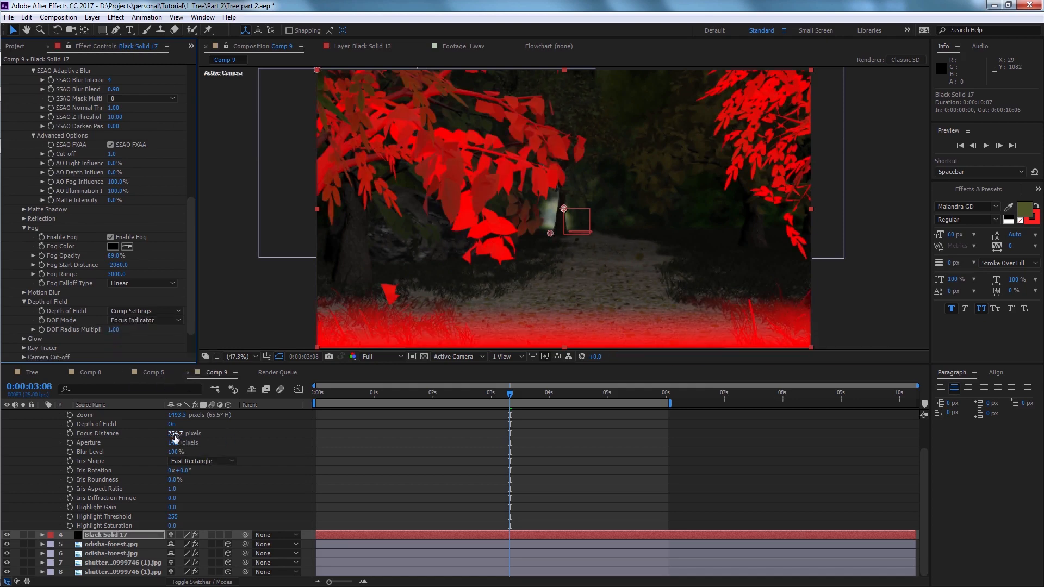
{"action": "left_click_drag", "start_coordinate": [175, 433], "coordinate": [461, 433]}
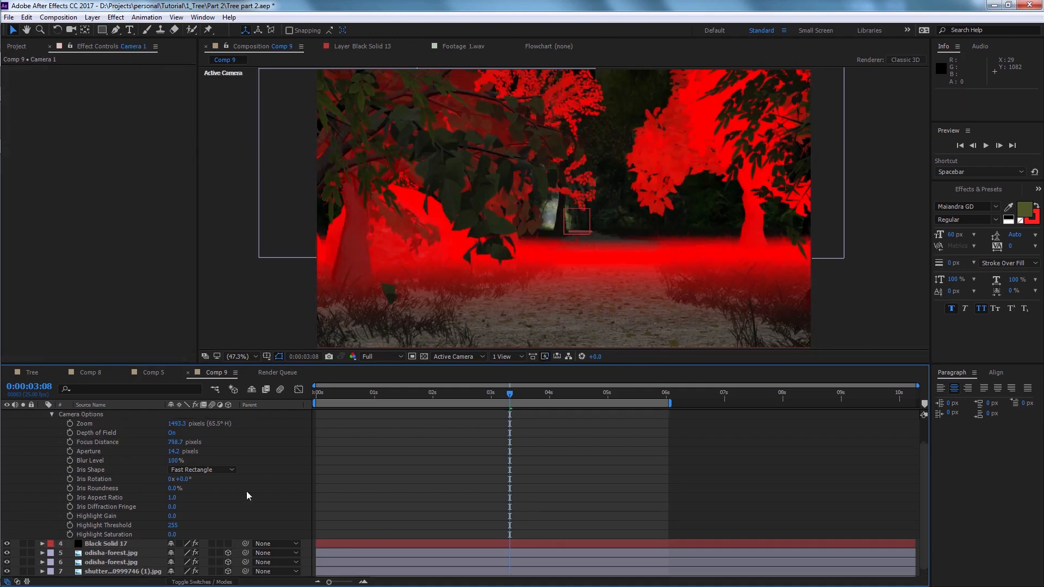
Step: Set Black Solid 17's DOF Mode back to Pixel Blur and check the foreground blur at 0:00:05:18
{"action": "left_click", "coordinate": [125, 535]}
{"action": "left_click_drag", "start_coordinate": [190, 186], "coordinate": [190, 326]}
{"action": "scroll", "coordinate": [189, 327], "scroll_direction": "down", "scroll_amount": 2}
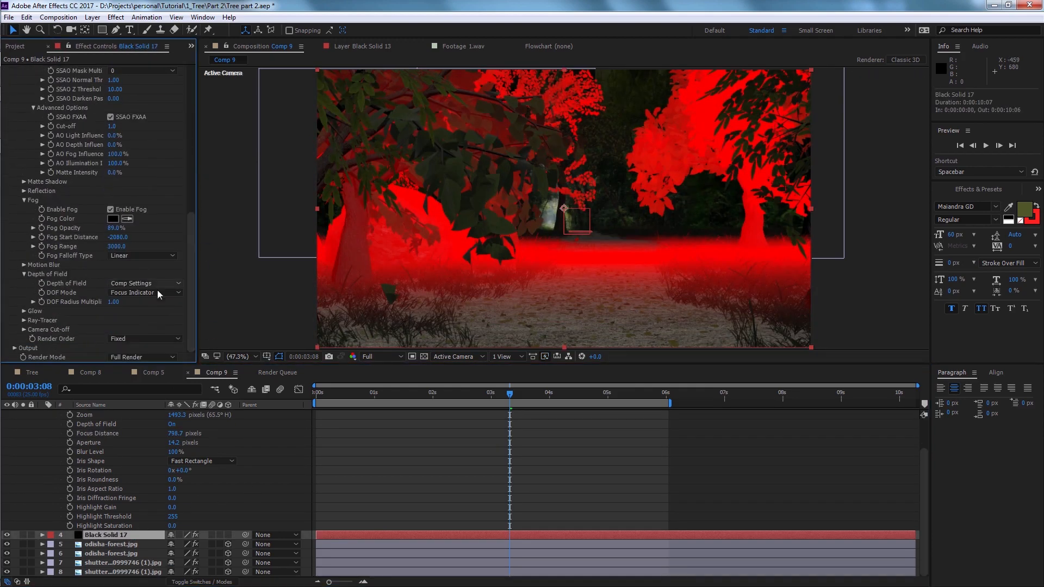
{"action": "left_click", "coordinate": [157, 292]}
{"action": "left_click", "coordinate": [149, 324]}
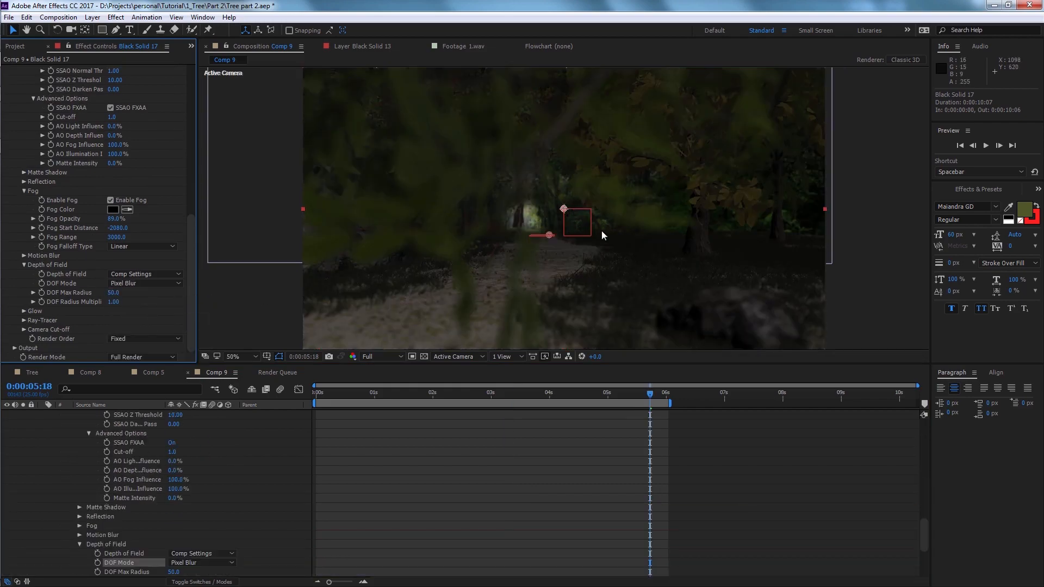
{"action": "scroll", "coordinate": [226, 472], "scroll_direction": "down", "scroll_amount": 5}
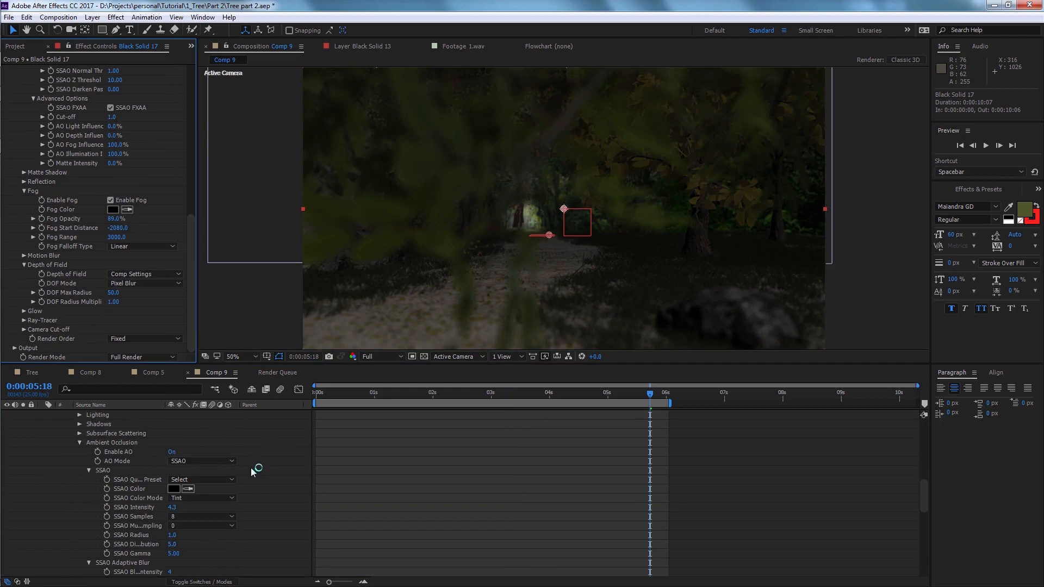
Step: Set Camera 1's aperture to 14 pixels and preview the blur from 0:00:02:21
{"action": "scroll", "coordinate": [250, 468], "scroll_direction": "down", "scroll_amount": 3}
{"action": "scroll", "coordinate": [271, 461], "scroll_direction": "up", "scroll_amount": 1}
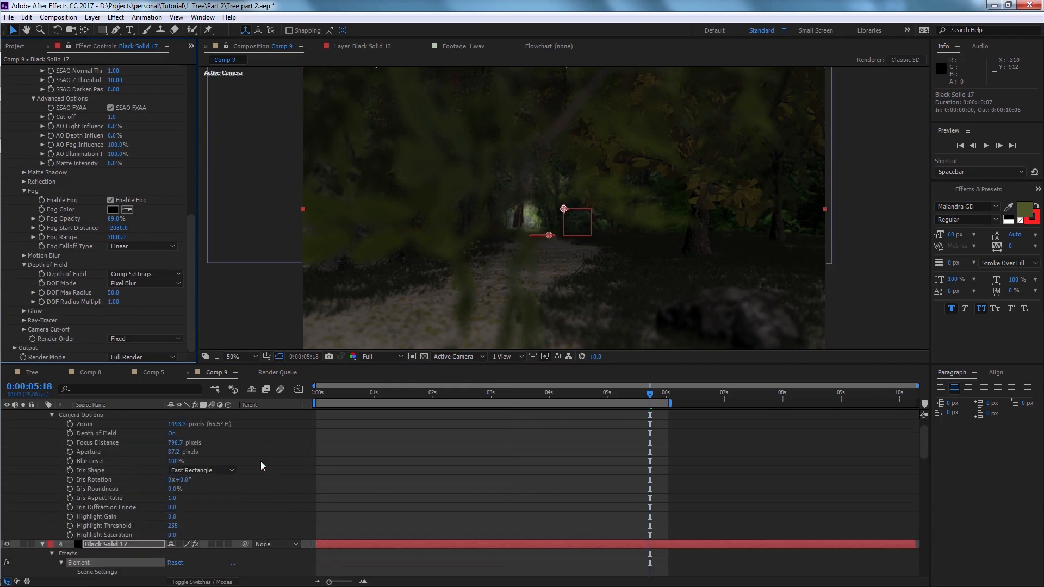
{"action": "left_click", "coordinate": [171, 452]}
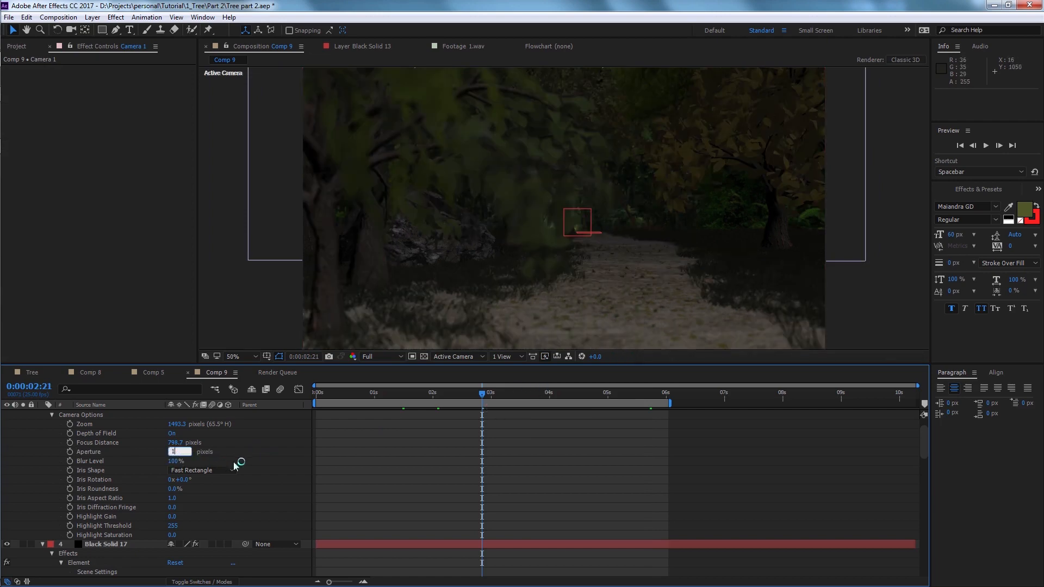
{"action": "key", "text": "space"}
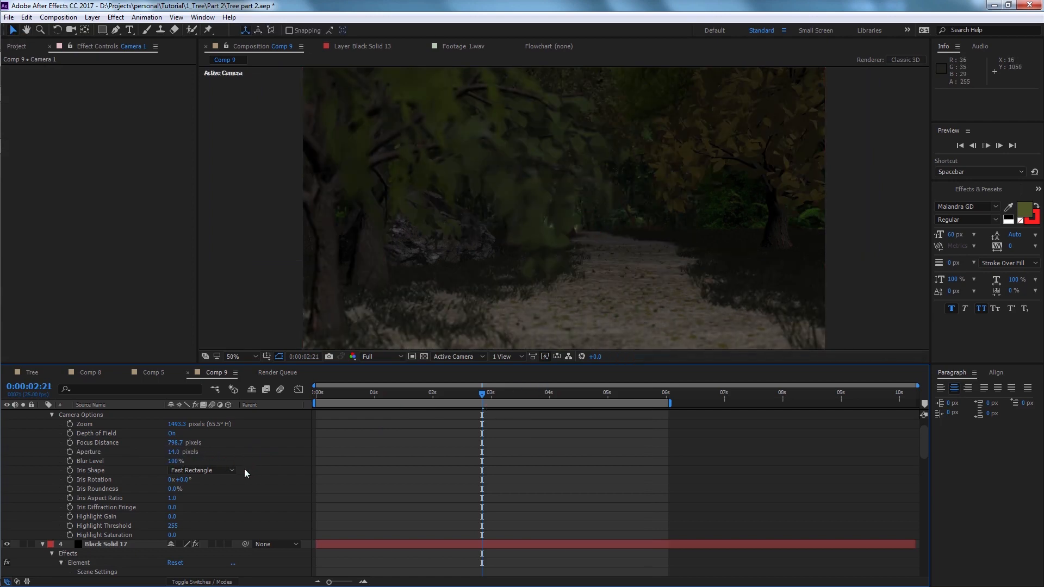
{"action": "key", "text": "space"}
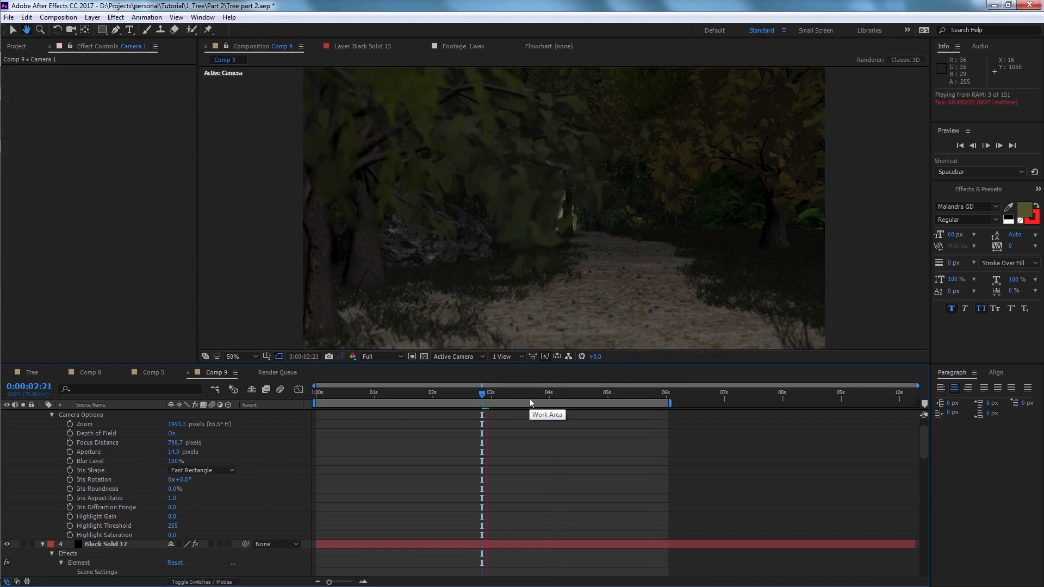
Step: Lower Camera 1's blur level to 76% and check the frames at 0:00:03:12 and 0:00:04:12
{"action": "left_click_drag", "start_coordinate": [172, 461], "coordinate": [159, 461]}
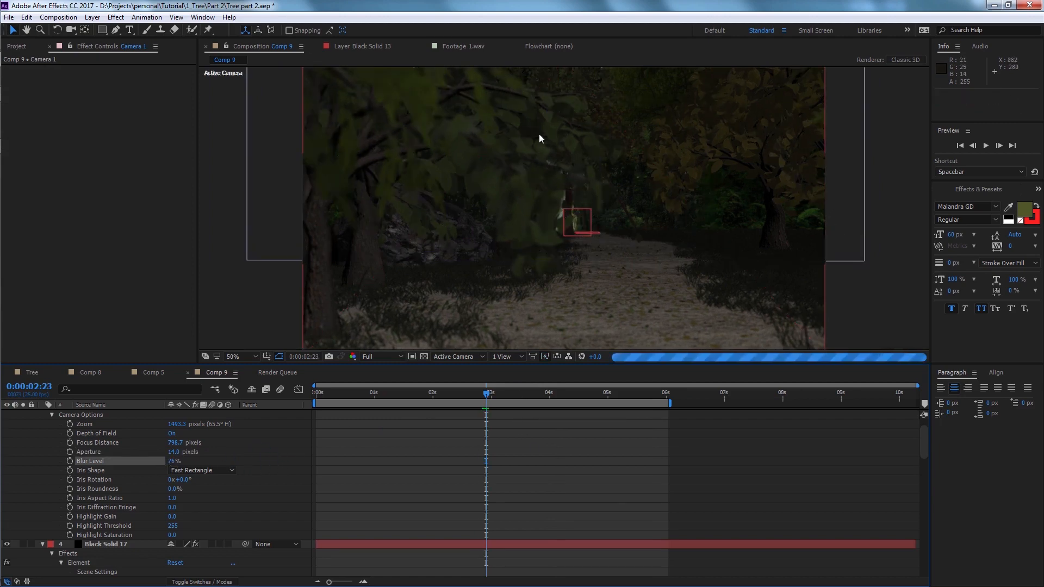
{"action": "left_click", "coordinate": [519, 392]}
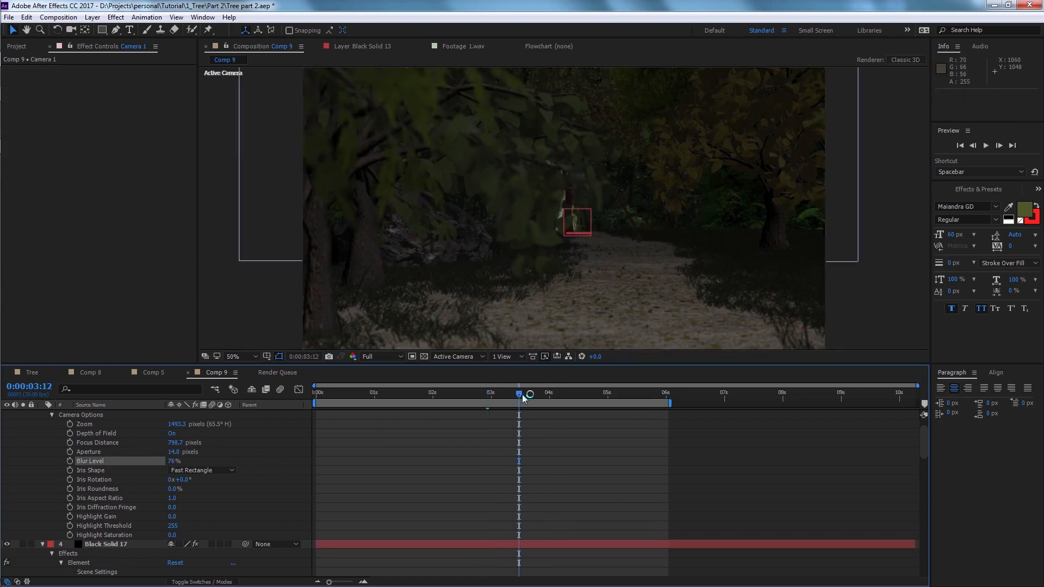
{"action": "left_click", "coordinate": [578, 392]}
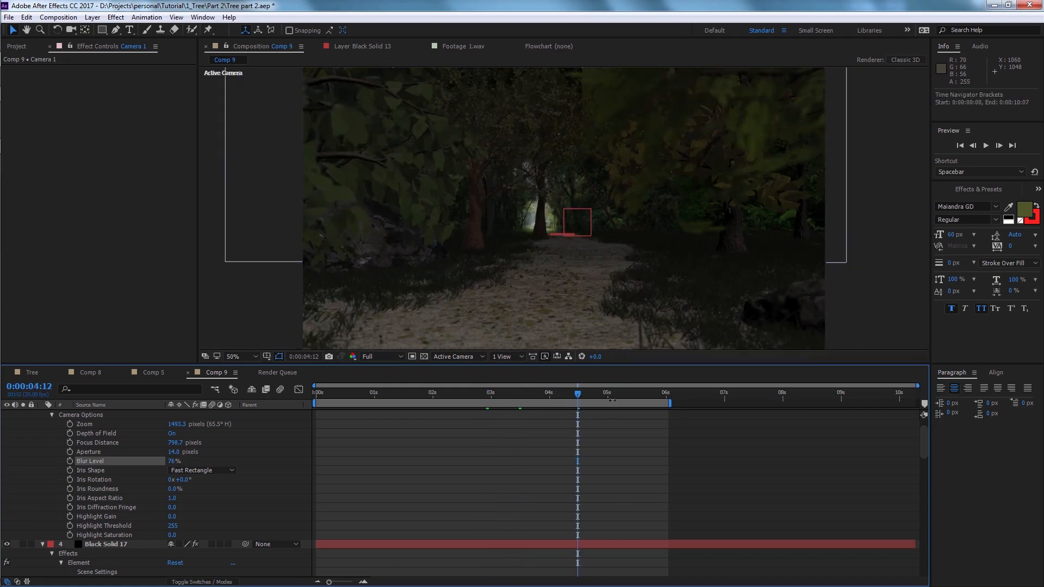
Step: Apply Gaussian Blur with a blurriness of 5 to the lowest shutterstock background image layer
{"action": "left_click", "coordinate": [512, 246]}
{"action": "left_click", "coordinate": [113, 553]}
{"action": "left_click", "coordinate": [114, 571]}
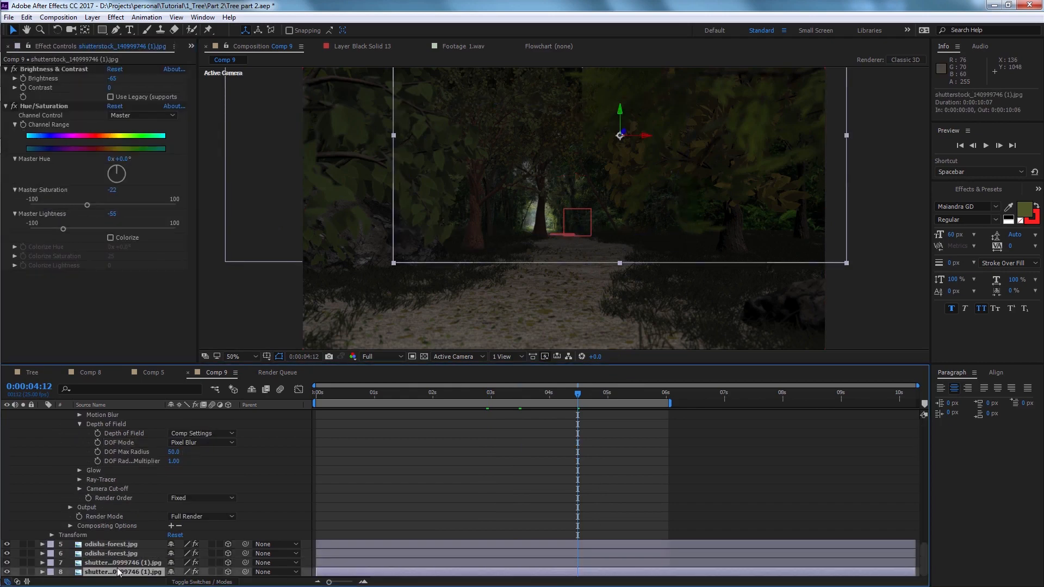
{"action": "key", "text": "ctrl+space"}
{"action": "type", "text": "bl"}
{"action": "left_click", "coordinate": [139, 481]}
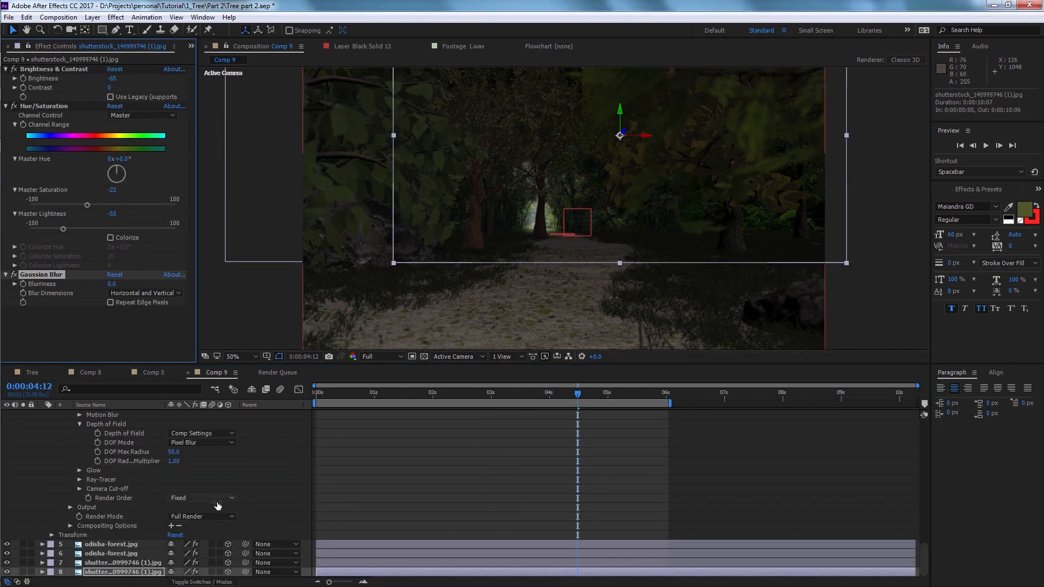
{"action": "type", "text": "5"}
{"action": "key", "text": "Return"}
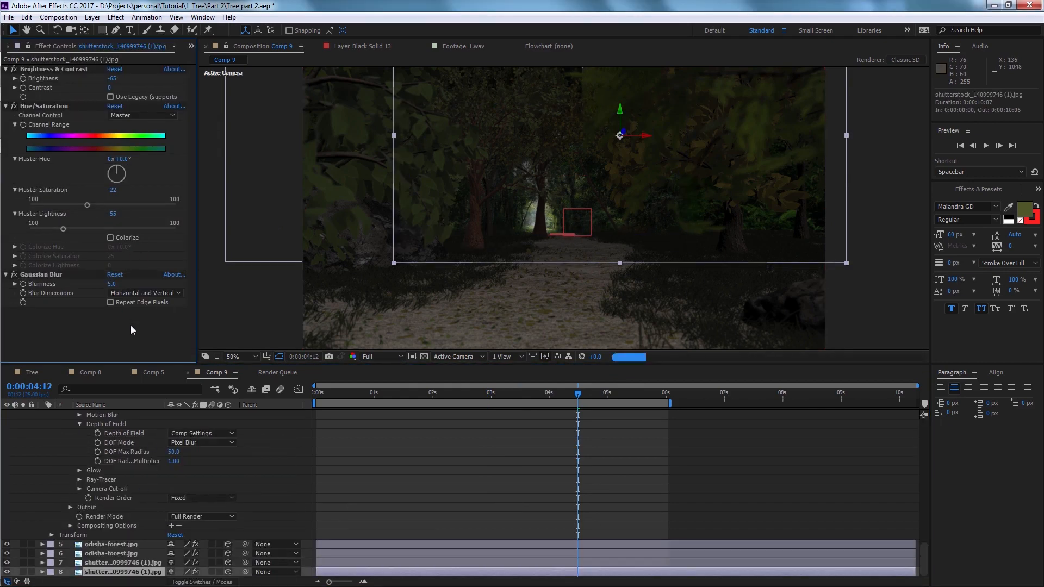
Step: Paste the Gaussian Blur onto the other shutterstock layer and both odisha-forest background layers
{"action": "left_click", "coordinate": [134, 562]}
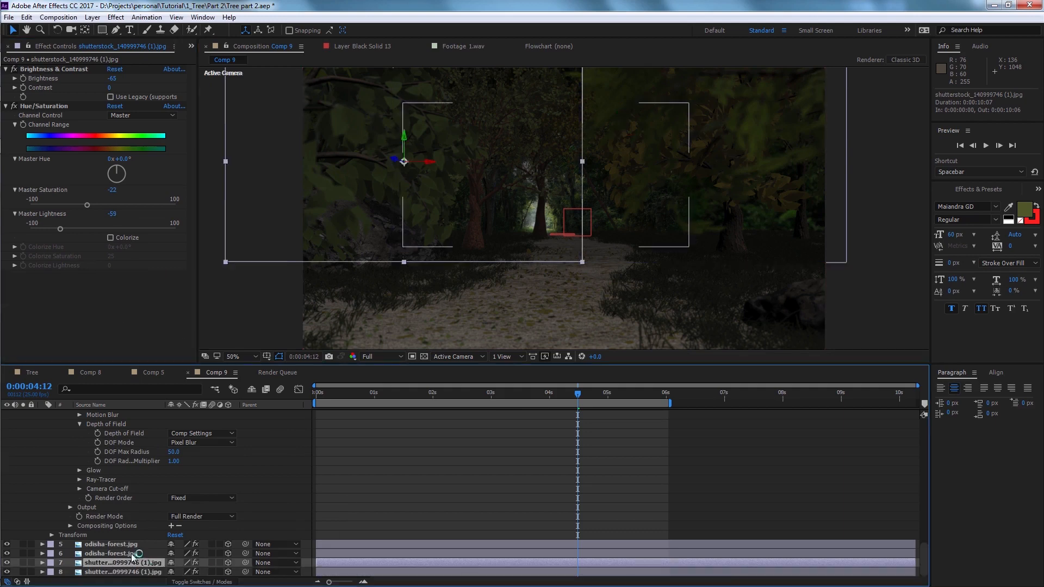
{"action": "left_click", "coordinate": [142, 544], "text": "shift"}
{"action": "key", "text": "ctrl+v"}
{"action": "left_click", "coordinate": [279, 485]}
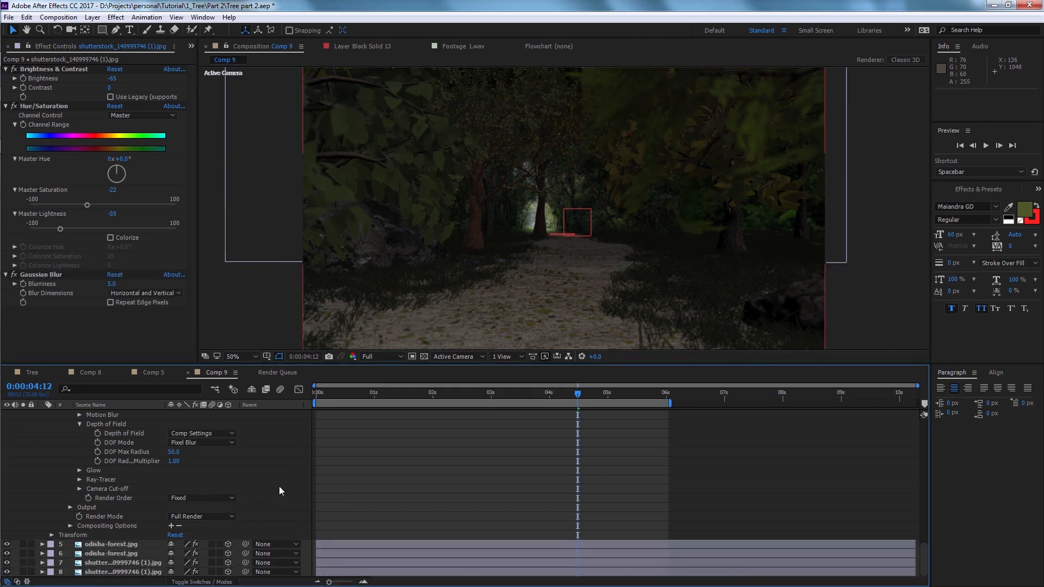
Step: Set the Gaussian Blur's blurriness to 6 on the odisha-forest and shutterstock background layers
{"action": "left_click", "coordinate": [68, 275]}
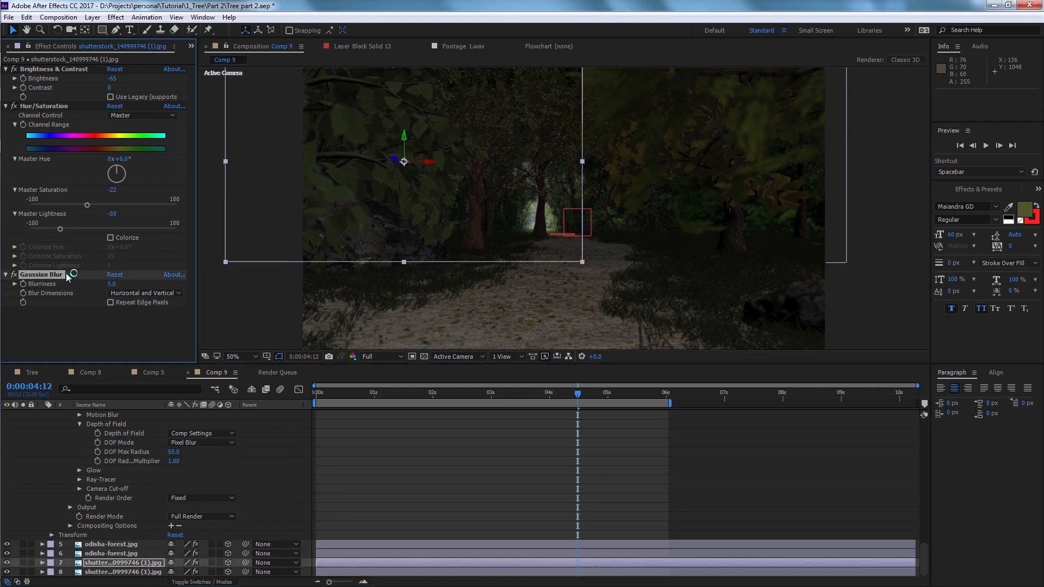
{"action": "left_click", "coordinate": [279, 460]}
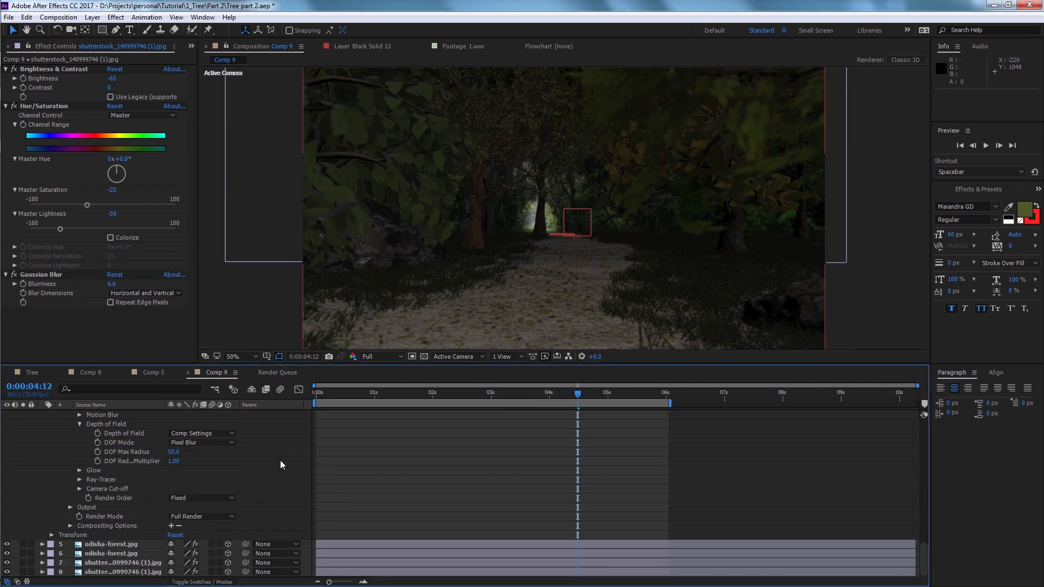
{"action": "left_click", "coordinate": [102, 554]}
{"action": "left_click", "coordinate": [112, 284]}
{"action": "type", "text": "66"}
{"action": "left_click", "coordinate": [252, 433]}
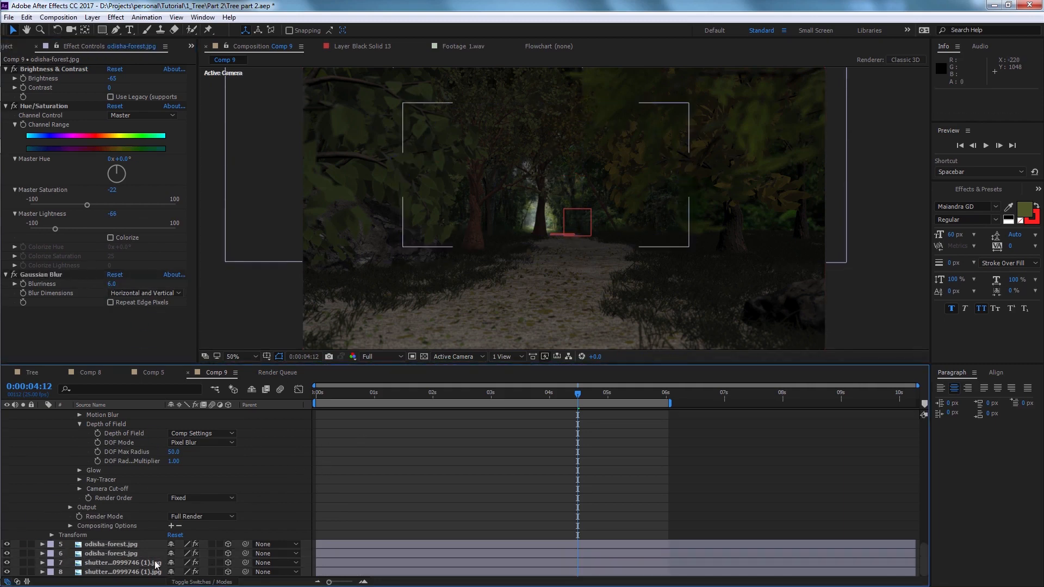
{"action": "left_click", "coordinate": [123, 562]}
{"action": "left_click", "coordinate": [123, 572]}
{"action": "left_click", "coordinate": [112, 284]}
{"action": "type", "text": "6"}
{"action": "left_click", "coordinate": [266, 463]}
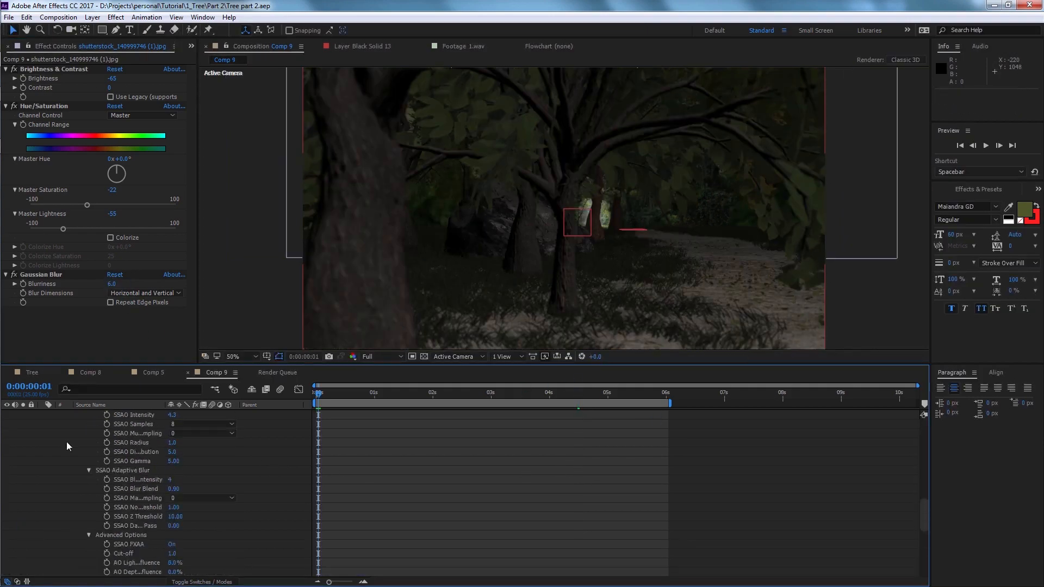
Step: Collapse the expanded properties of Camera 1 and Black Solid 17
{"action": "scroll", "coordinate": [62, 456], "scroll_direction": "up", "scroll_amount": 15}
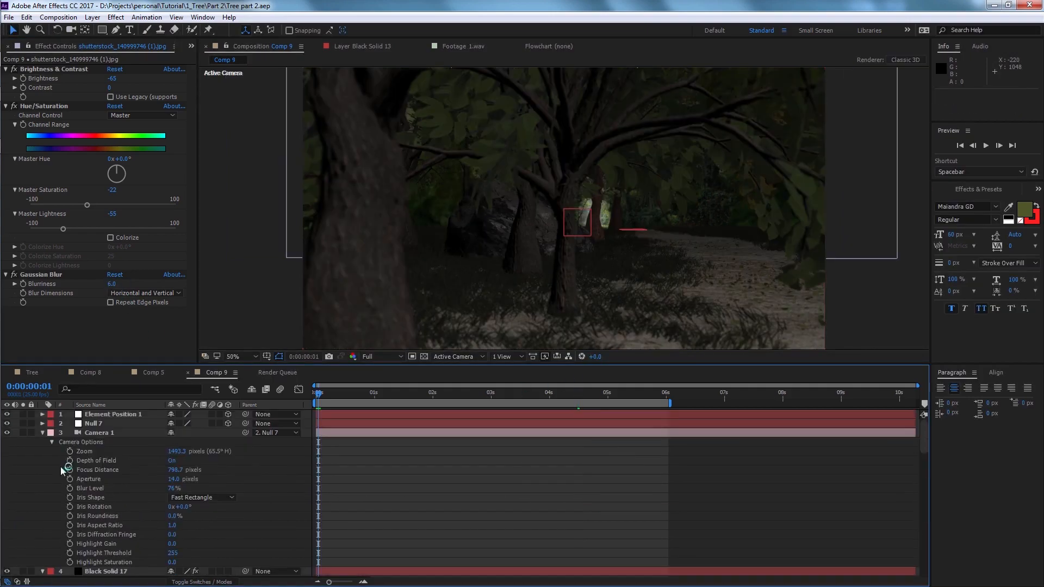
{"action": "left_click", "coordinate": [43, 433]}
{"action": "left_click", "coordinate": [42, 442]}
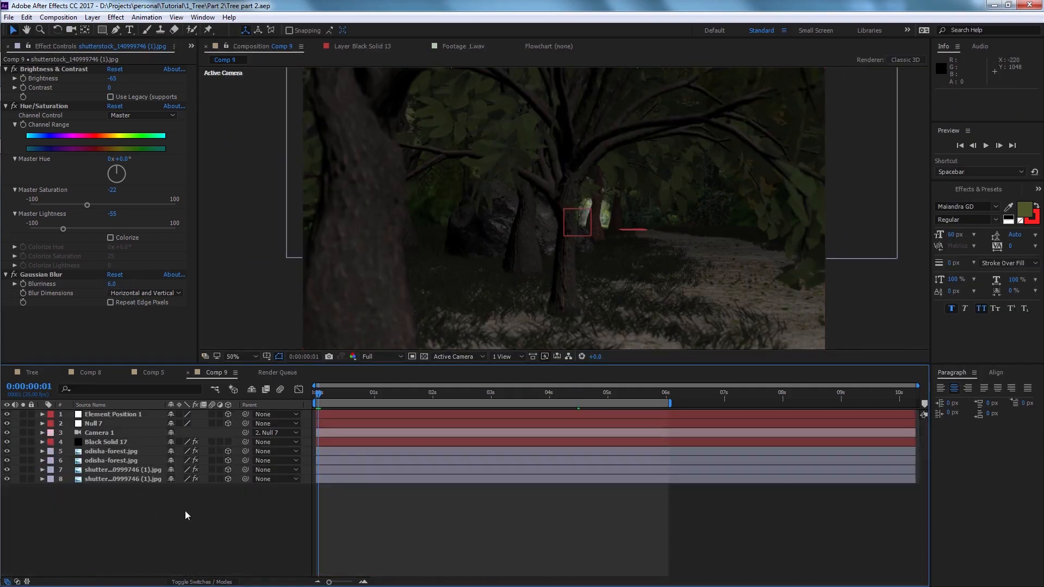
Step: Add a shadow-casting spot light at 97% intensity, move it to about 966, 372, -872, and check it at 0:00:02:20
{"action": "left_click", "coordinate": [387, 392]}
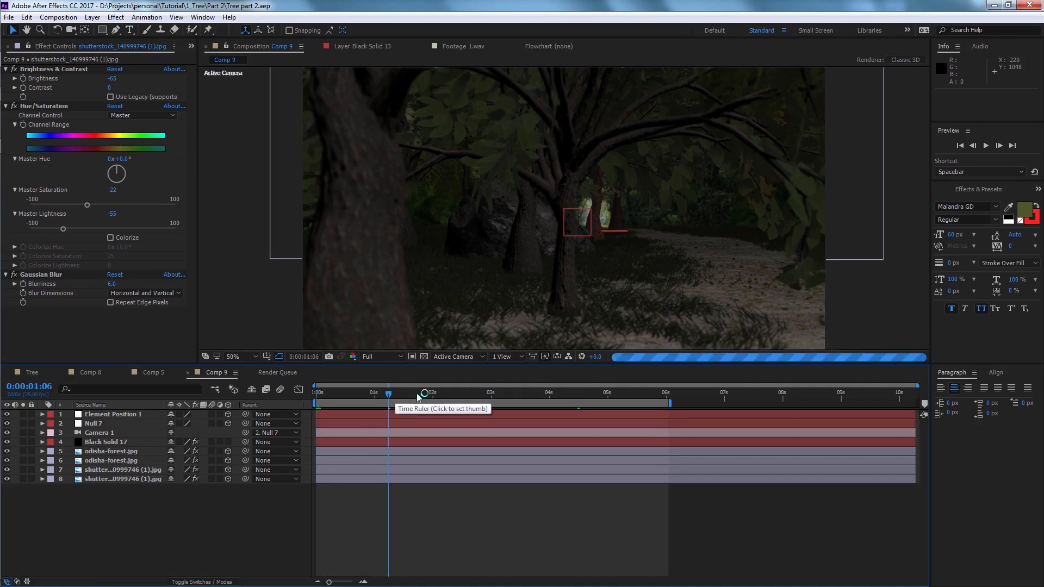
{"action": "key", "text": "ctrl+alt+shift+l"}
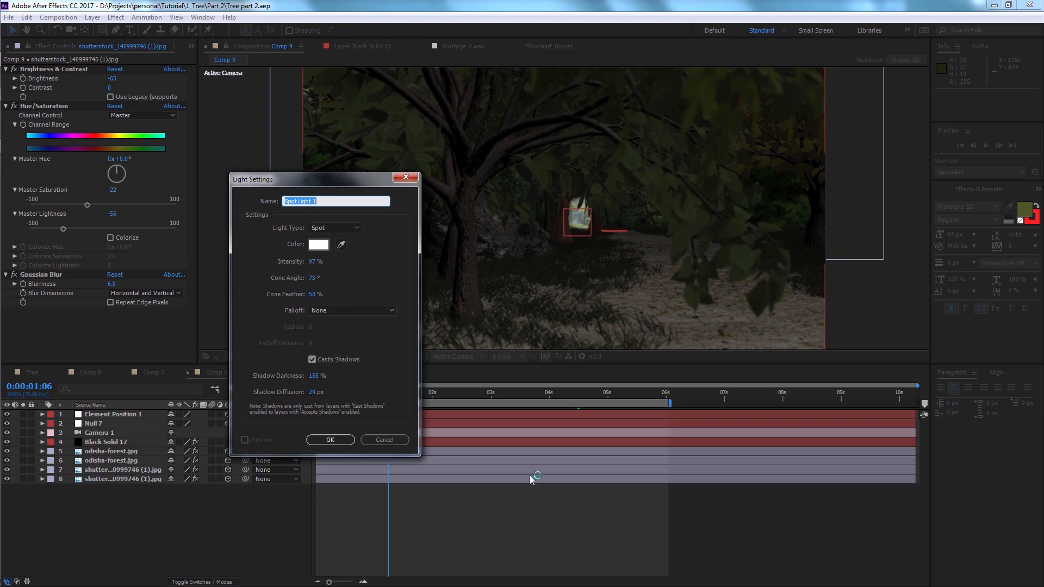
{"action": "left_click", "coordinate": [330, 440]}
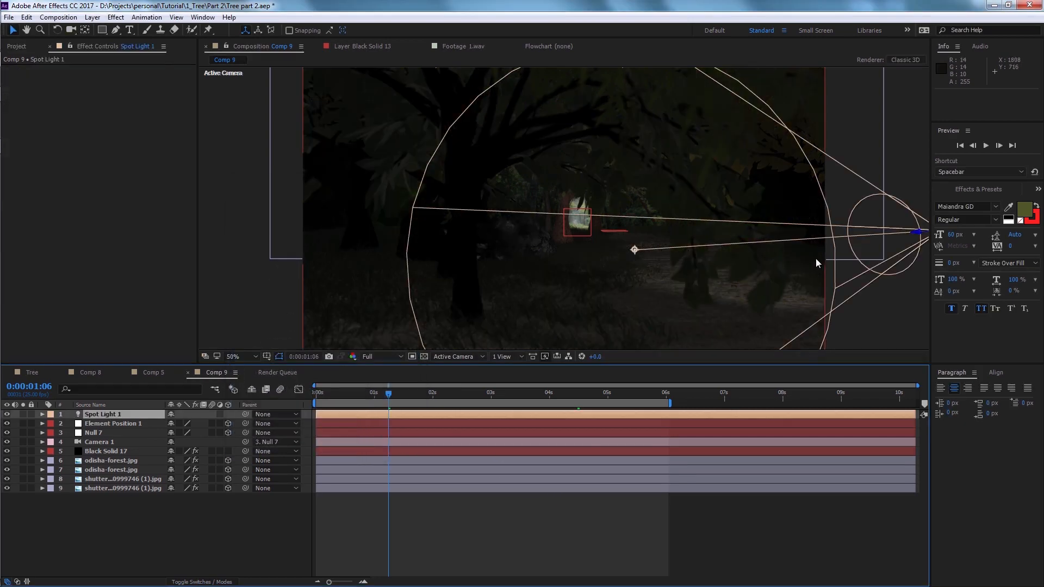
{"action": "left_click_drag", "start_coordinate": [916, 232], "coordinate": [781, 161]}
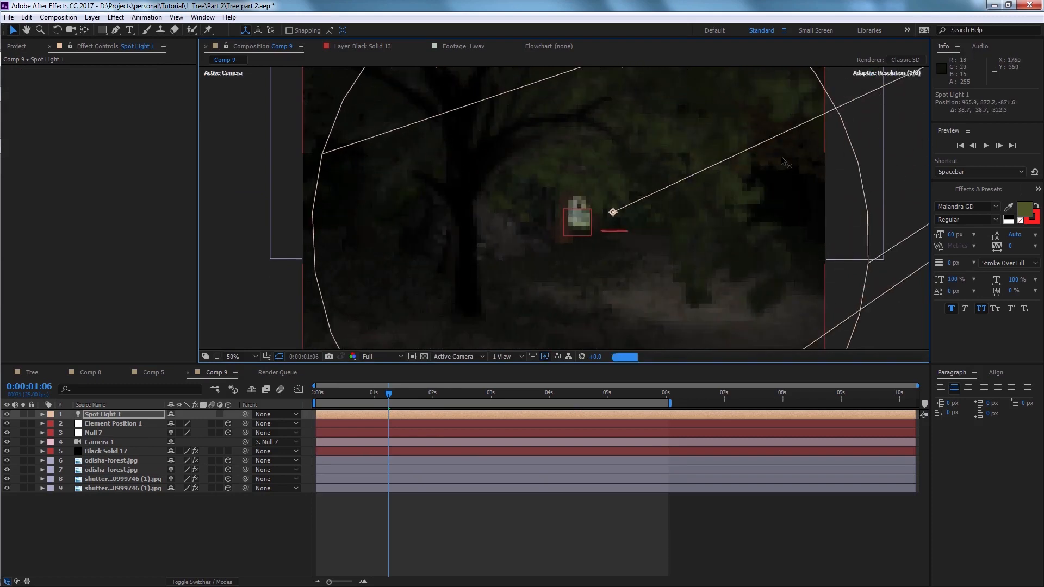
{"action": "left_click", "coordinate": [479, 392]}
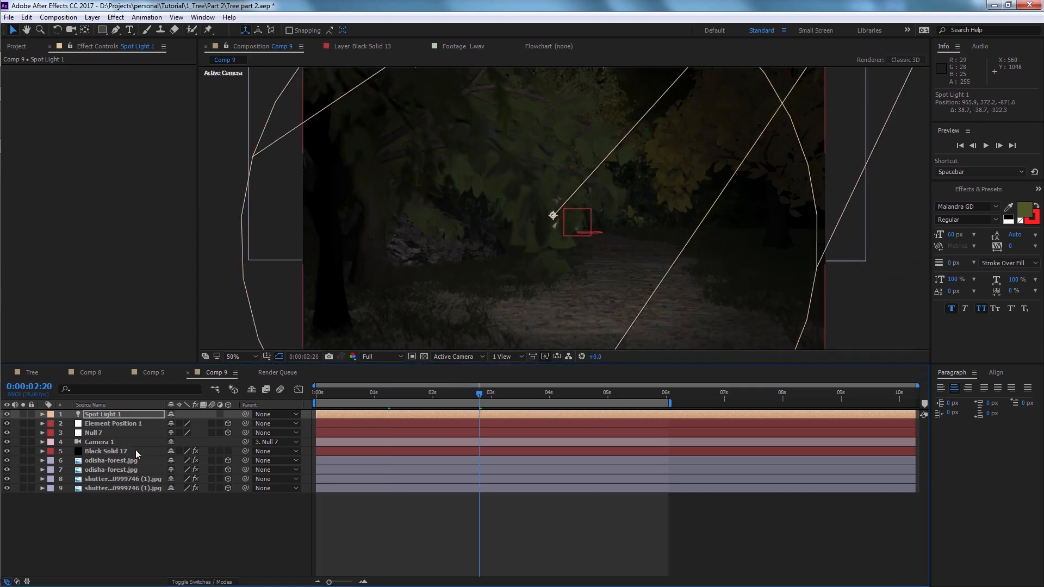
Step: Enable shadows in the Element render settings of Black Solid 17 and inspect the lit scene
{"action": "left_click", "coordinate": [136, 450]}
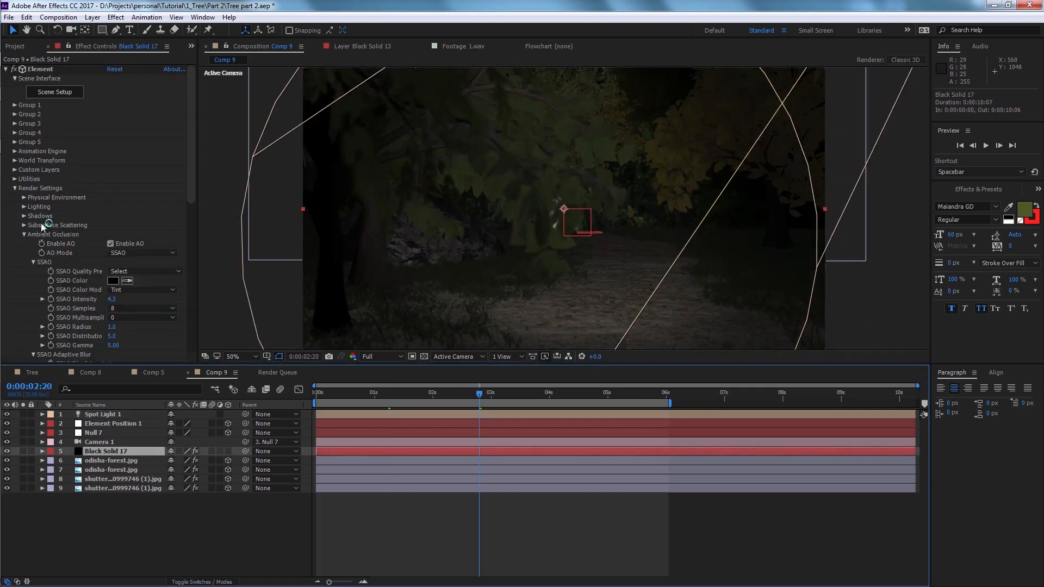
{"action": "left_click", "coordinate": [24, 216]}
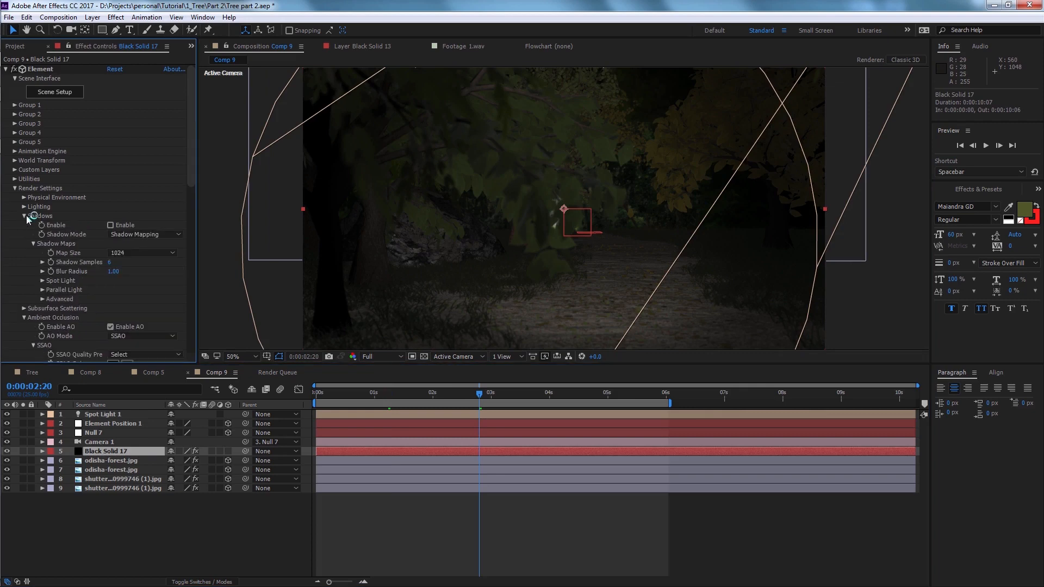
{"action": "left_click", "coordinate": [111, 225]}
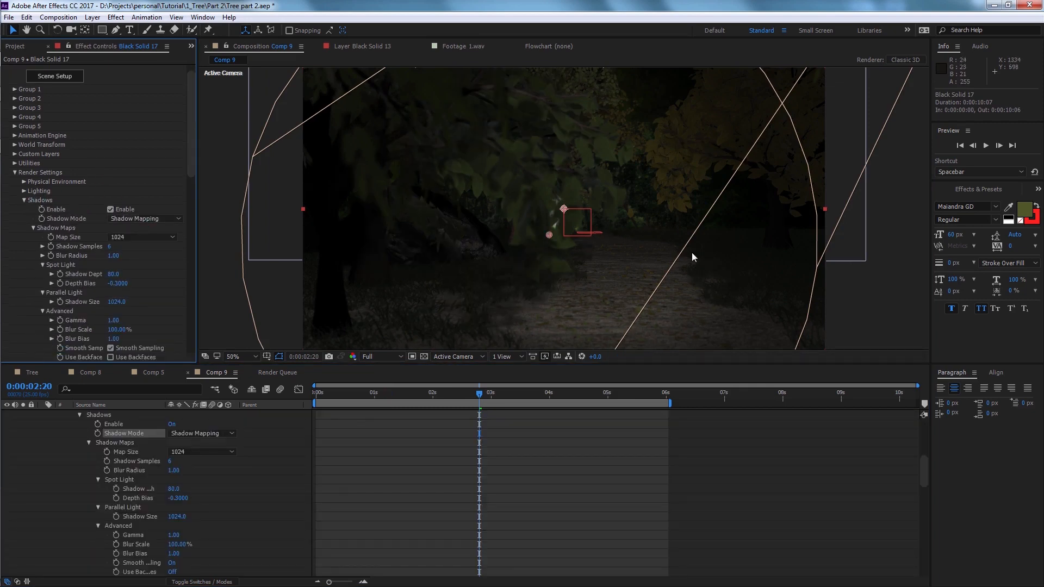
{"action": "key", "text": "comma"}
{"action": "key", "text": "comma"}
{"action": "key", "text": "period"}
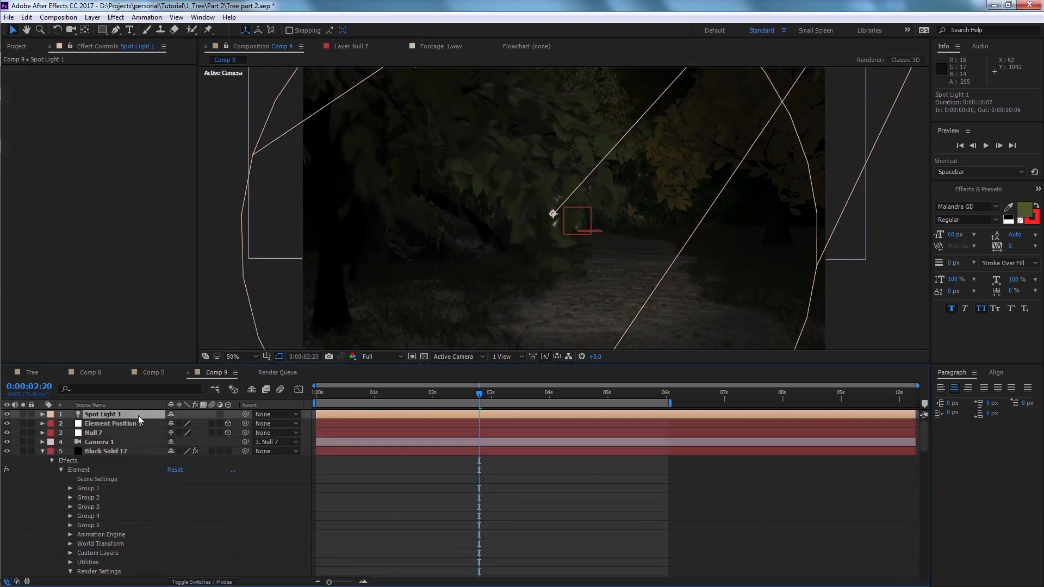
Step: Change Spot Light 1's light type to Point
{"action": "double_click", "coordinate": [139, 416]}
{"action": "left_click", "coordinate": [334, 228]}
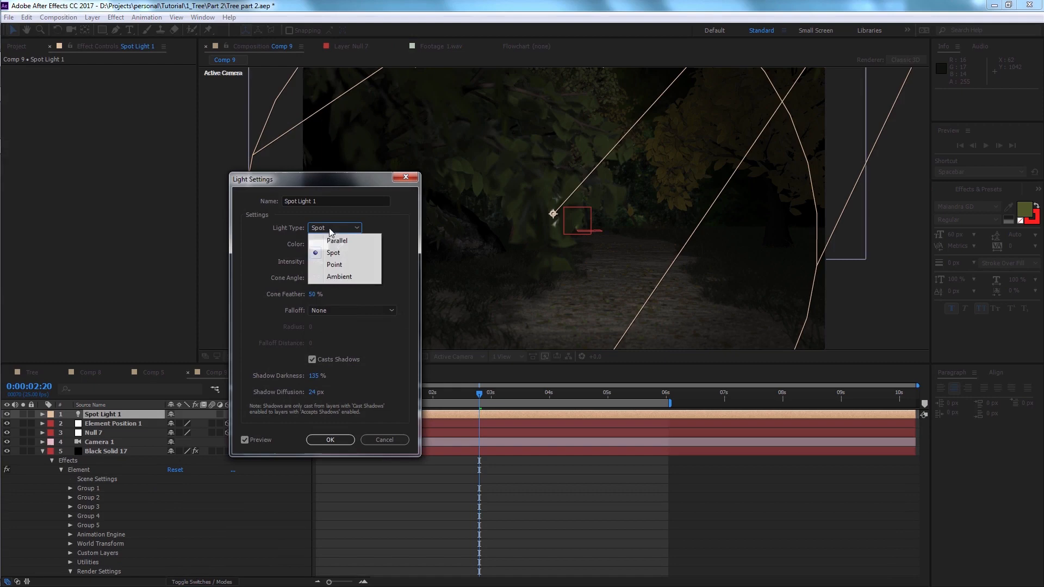
{"action": "left_click", "coordinate": [334, 264]}
{"action": "left_click", "coordinate": [330, 439]}
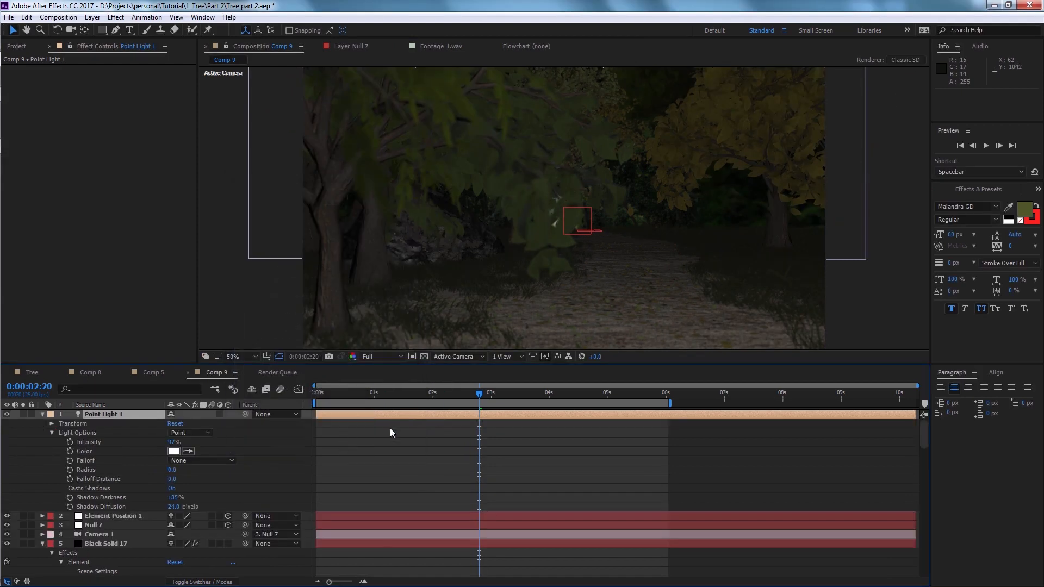
Step: Move the point light down and inward from outside the frame to the far end of the forest path
{"action": "key", "text": "shift+Down"}
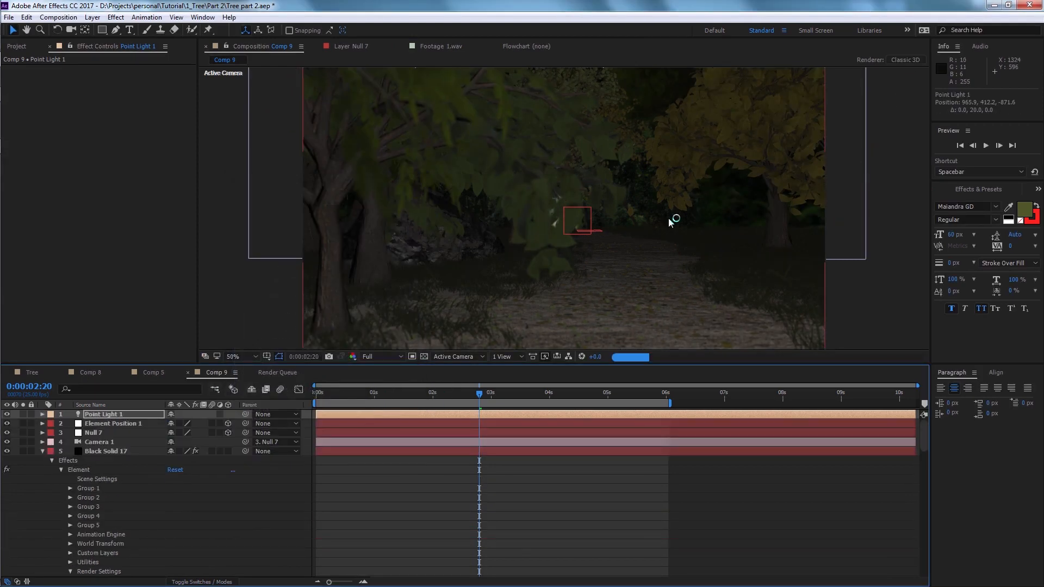
{"action": "scroll", "coordinate": [674, 219], "scroll_direction": "down", "scroll_amount": 3}
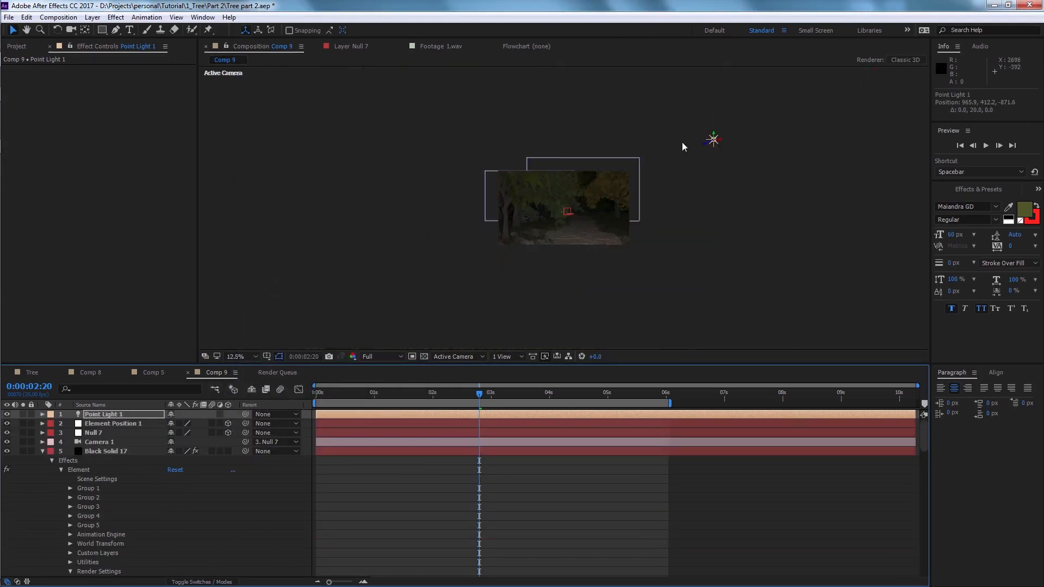
{"action": "left_click_drag", "start_coordinate": [704, 144], "coordinate": [682, 155]}
{"action": "scroll", "coordinate": [706, 188], "scroll_direction": "up", "scroll_amount": 2}
{"action": "left_click_drag", "start_coordinate": [617, 156], "coordinate": [618, 168]}
{"action": "left_click_drag", "start_coordinate": [614, 222], "coordinate": [584, 231]}
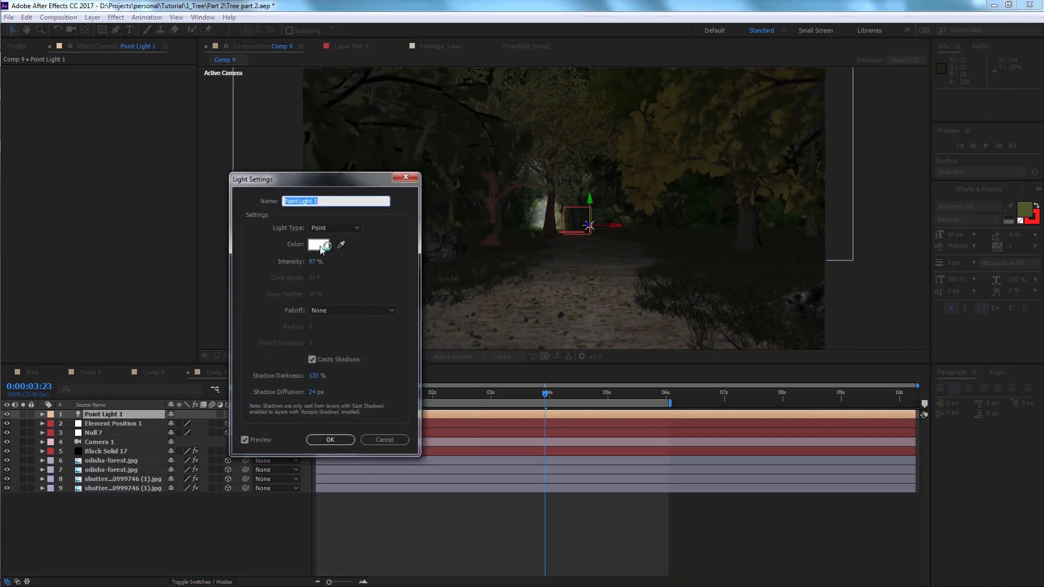
Step: Try a light blue colour, 73DBF9, for the point light
{"action": "left_click", "coordinate": [318, 244]}
{"action": "left_click", "coordinate": [277, 361]}
{"action": "left_click", "coordinate": [200, 300]}
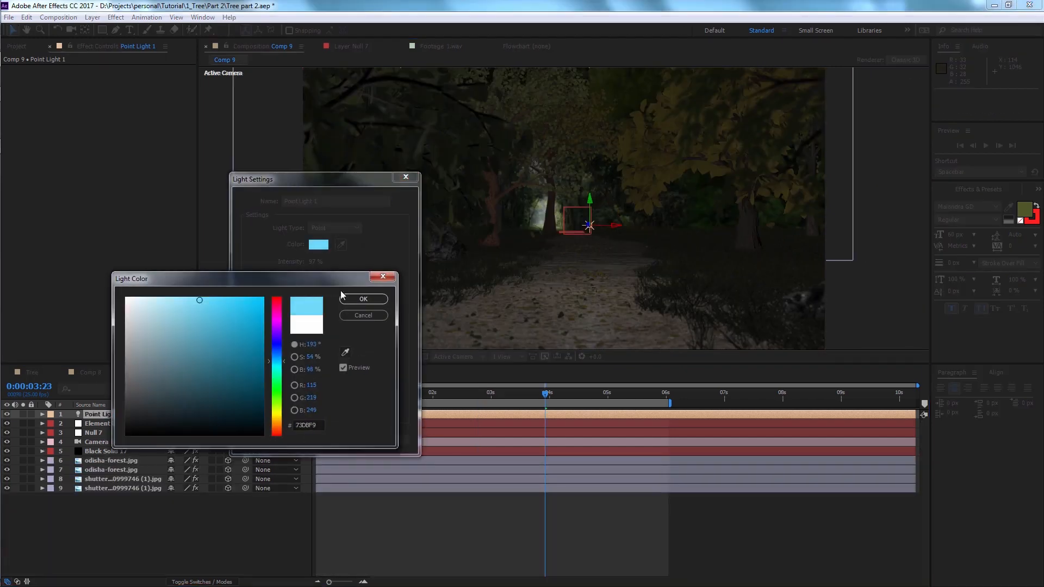
{"action": "left_click", "coordinate": [344, 299]}
Step: Try yellow and green hues for the point light, settle on white, FFFFFF, and preview the scene
{"action": "left_click", "coordinate": [314, 245]}
{"action": "left_click", "coordinate": [280, 420]}
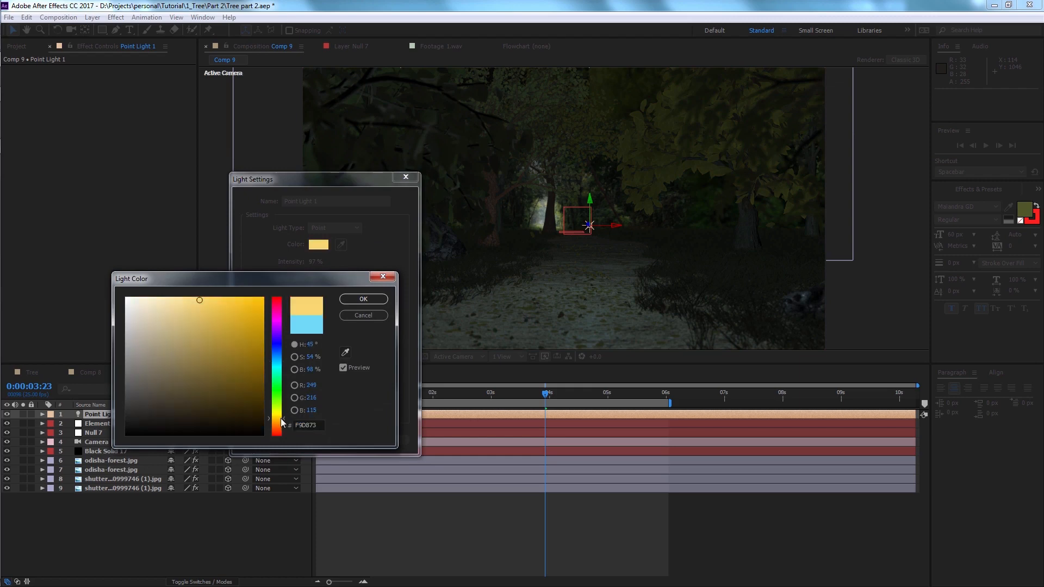
{"action": "left_click", "coordinate": [160, 301]}
{"action": "left_click_drag", "start_coordinate": [275, 418], "coordinate": [287, 404]}
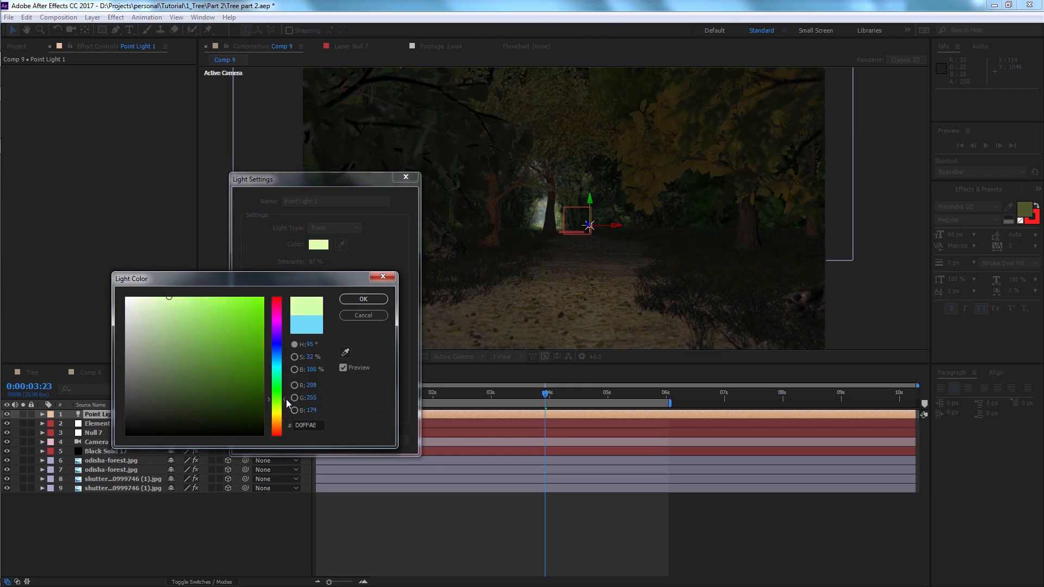
{"action": "left_click_drag", "start_coordinate": [169, 298], "coordinate": [93, 284]}
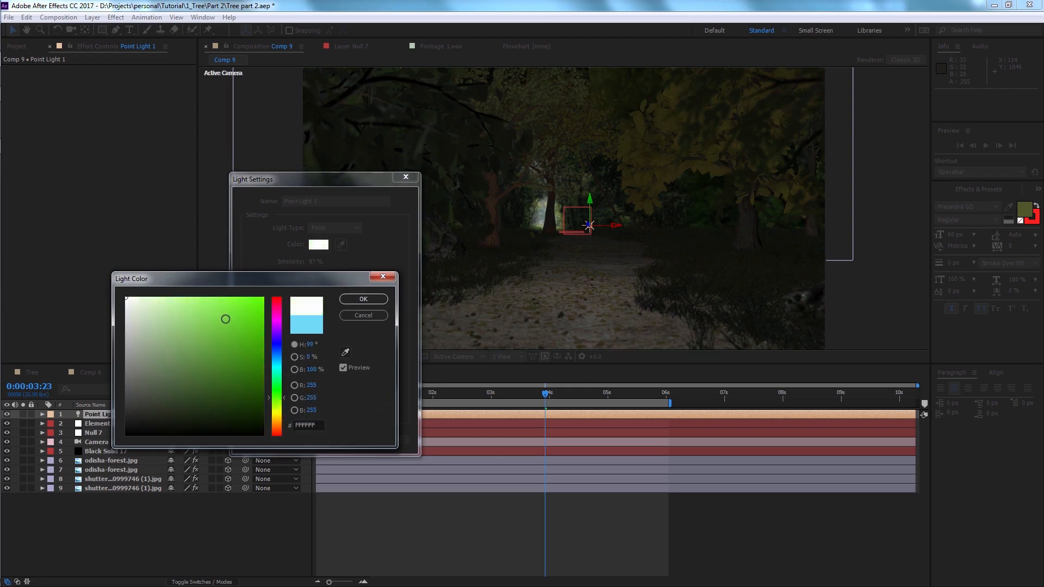
{"action": "left_click", "coordinate": [363, 299]}
{"action": "left_click", "coordinate": [330, 440]}
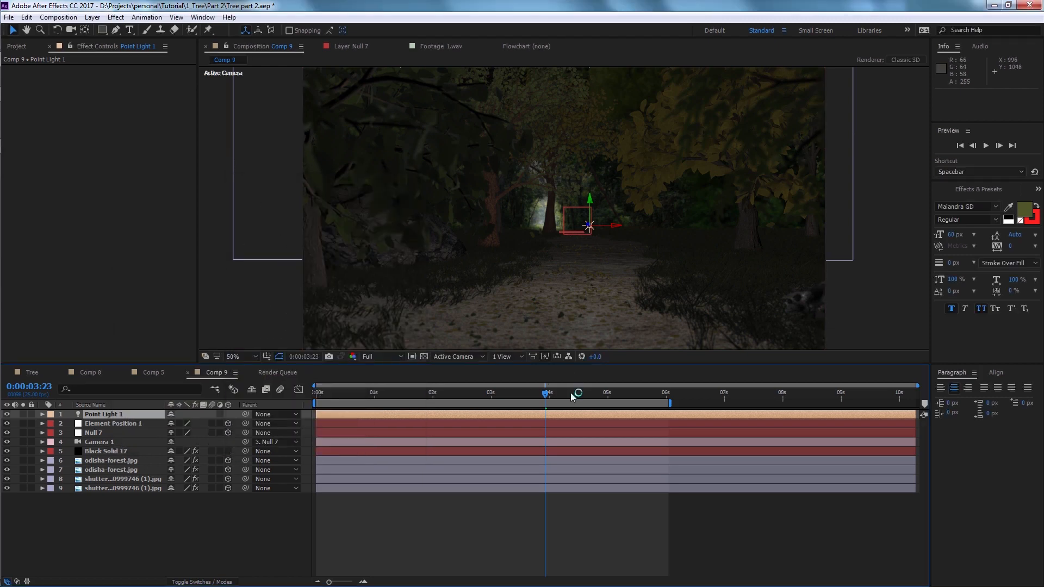
{"action": "left_click", "coordinate": [263, 502]}
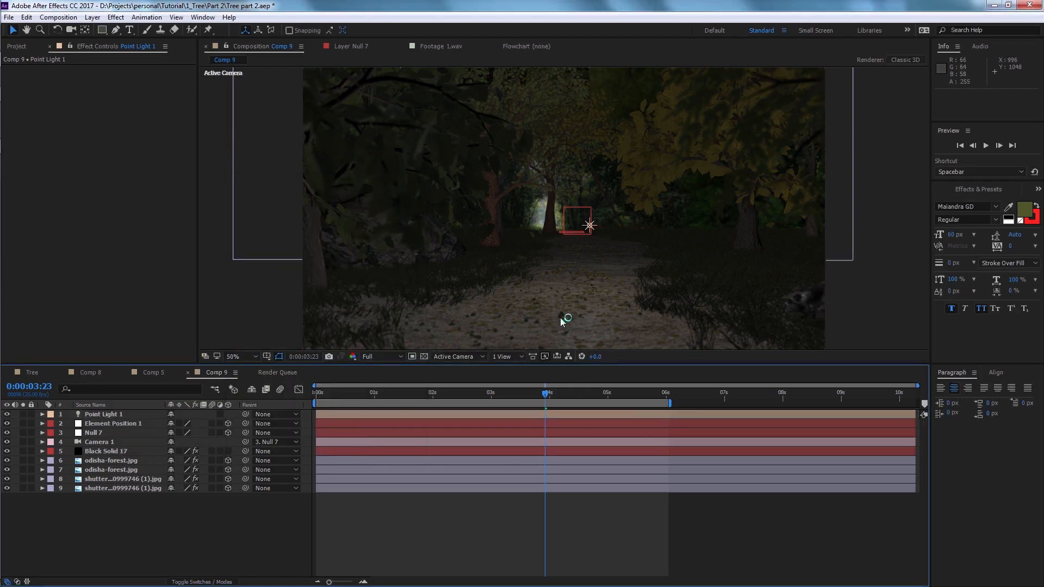
{"action": "key", "text": "space"}
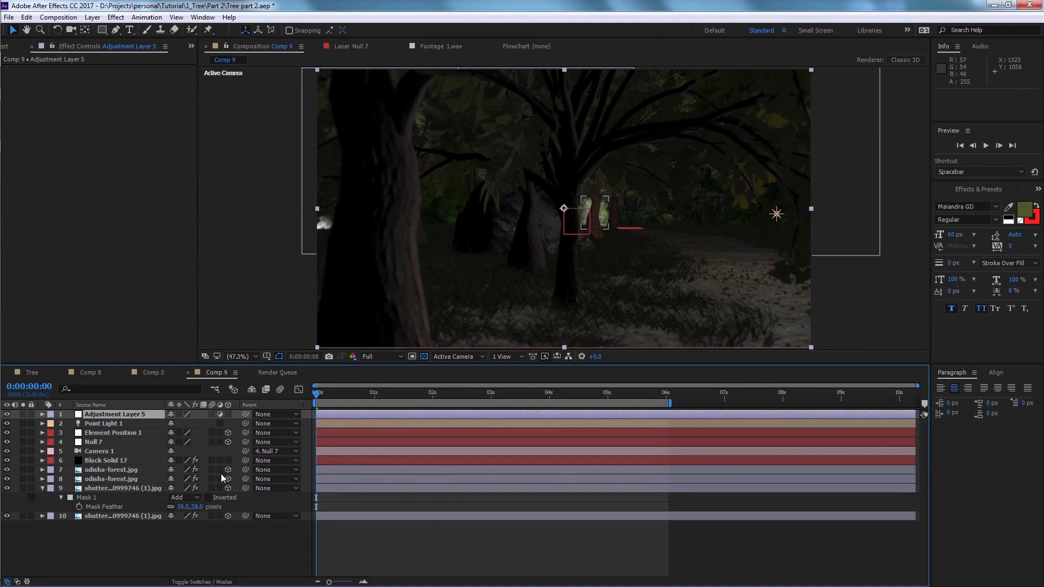
Step: Apply the Curves effect to Adjustment Layer 5
{"action": "key", "text": "ctrl+space"}
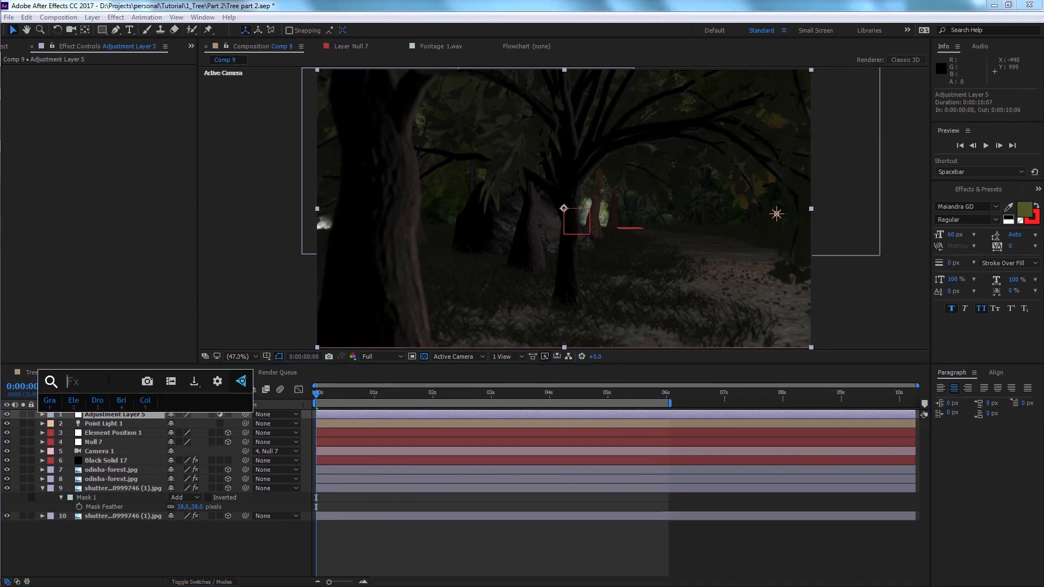
{"action": "type", "text": "cur"}
{"action": "left_click", "coordinate": [108, 410]}
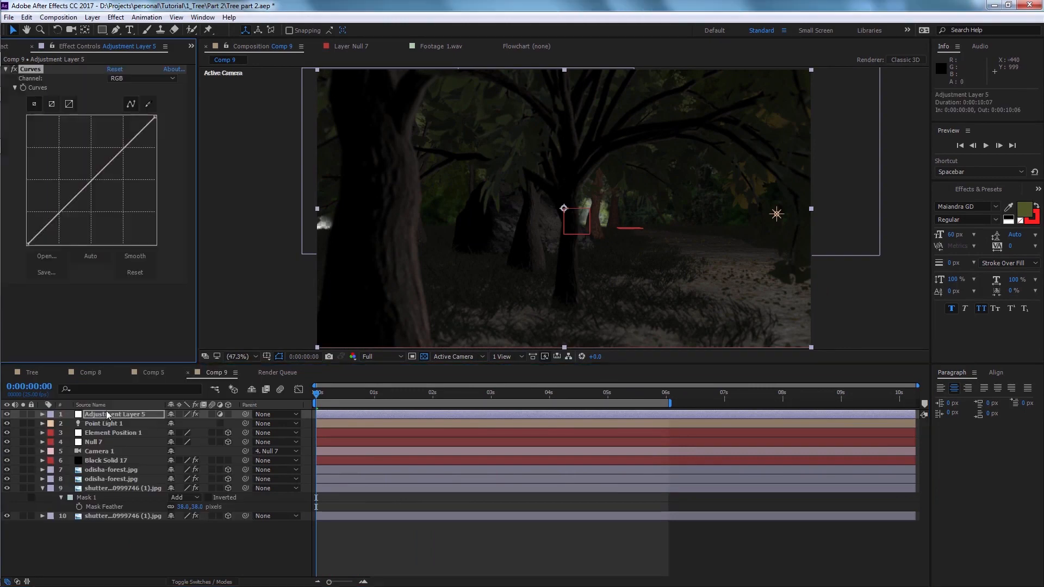
Step: Shape the red channel's curve on the adjustment layer, raising the highlights and bending the darker tones
{"action": "left_click", "coordinate": [149, 78]}
{"action": "left_click", "coordinate": [148, 102]}
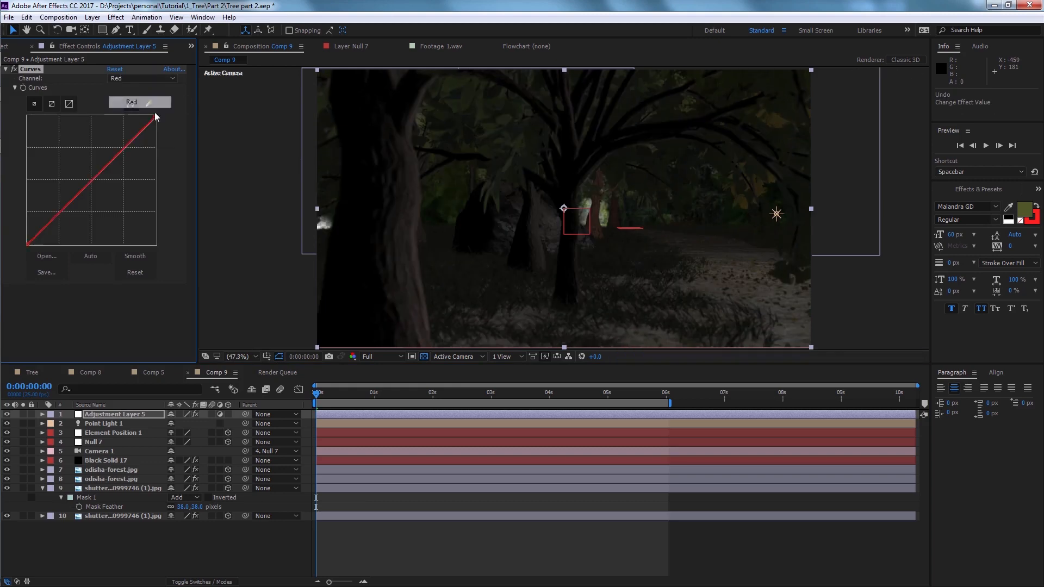
{"action": "left_click_drag", "start_coordinate": [154, 116], "coordinate": [130, 98]}
{"action": "left_click_drag", "start_coordinate": [72, 189], "coordinate": [75, 202]}
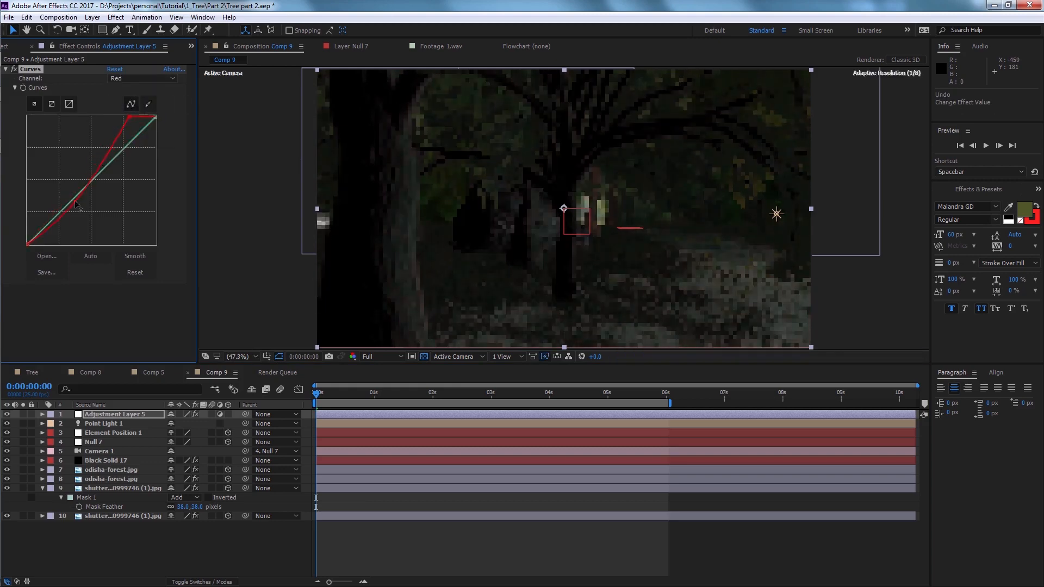
Step: Slightly lower the upper end of the green curve, pull down the red curve's highlights and preview the animation
{"action": "left_click", "coordinate": [141, 79]}
{"action": "left_click", "coordinate": [142, 115]}
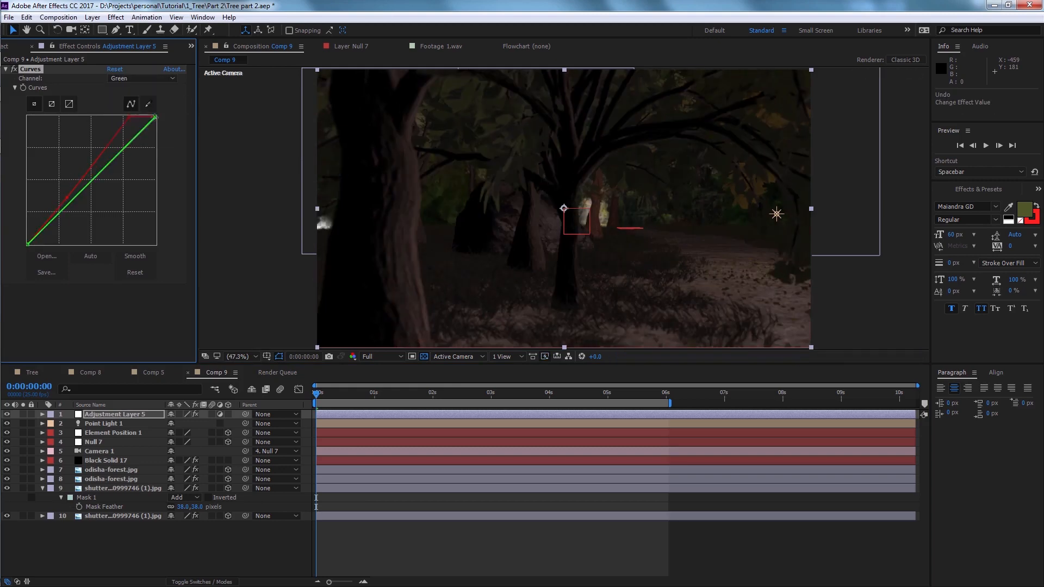
{"action": "mouse_move", "coordinate": [155, 116]}
{"action": "left_mouse_down"}
{"action": "mouse_move", "coordinate": [172, 145]}
{"action": "mouse_move", "coordinate": [161, 123]}
{"action": "left_mouse_up"}
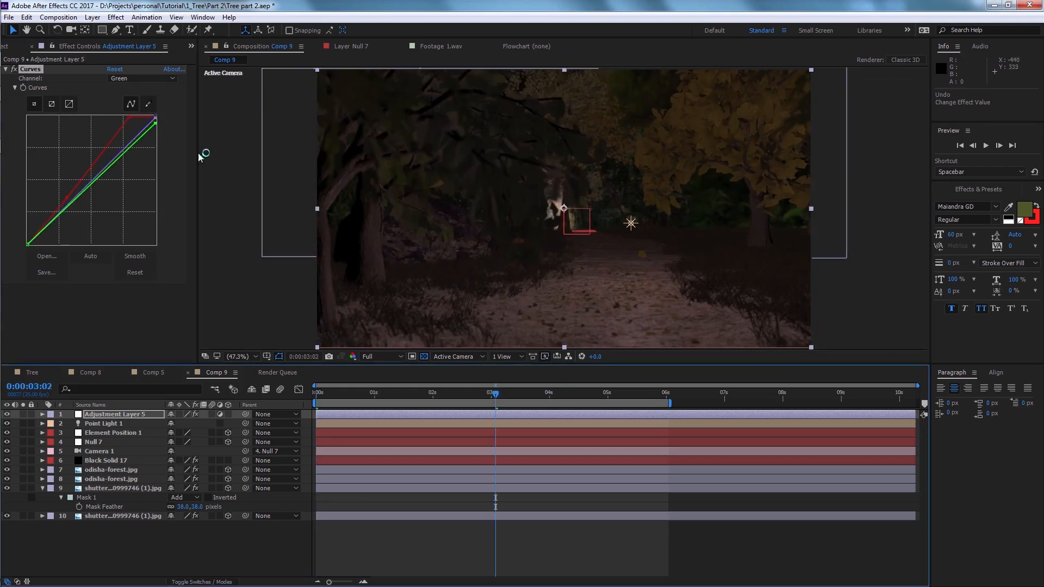
{"action": "left_click_drag", "start_coordinate": [130, 117], "coordinate": [142, 151]}
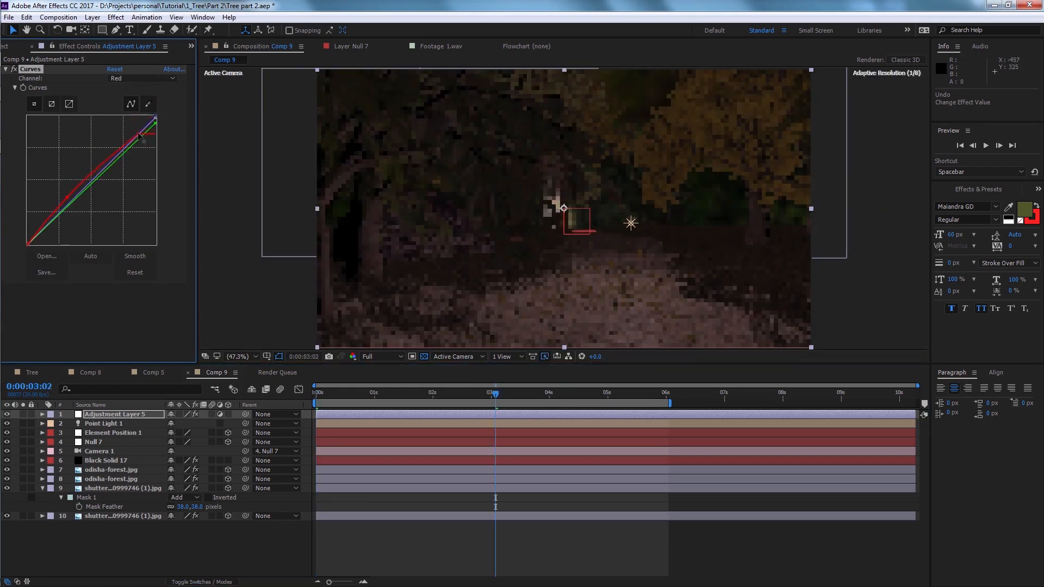
{"action": "key", "text": "space"}
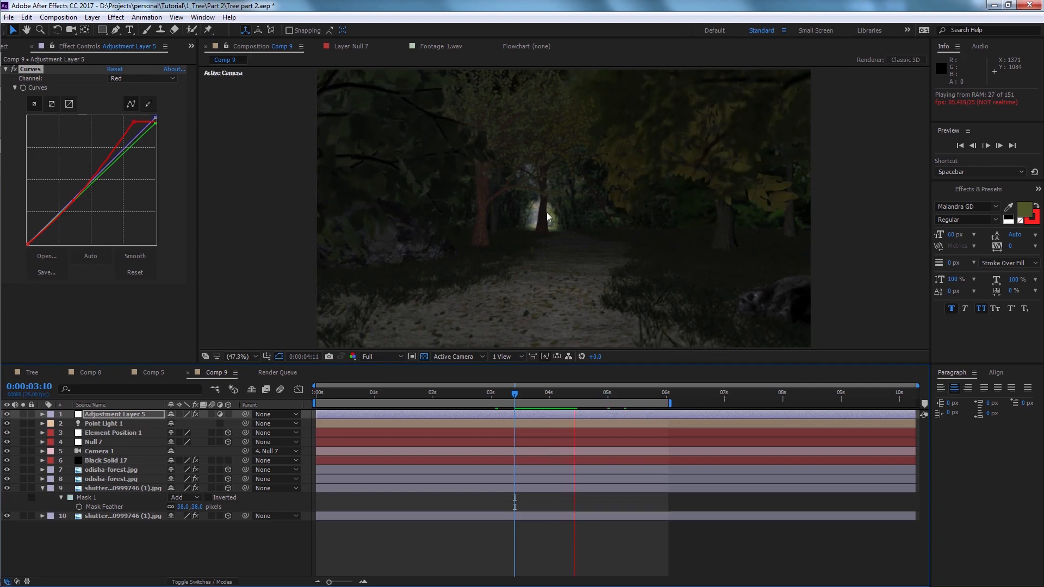
{"action": "key", "text": "space"}
Step: Apply the Color Balance effect to the upper odisha-forest.jpg layer and hide its mask outline
{"action": "left_click", "coordinate": [129, 470]}
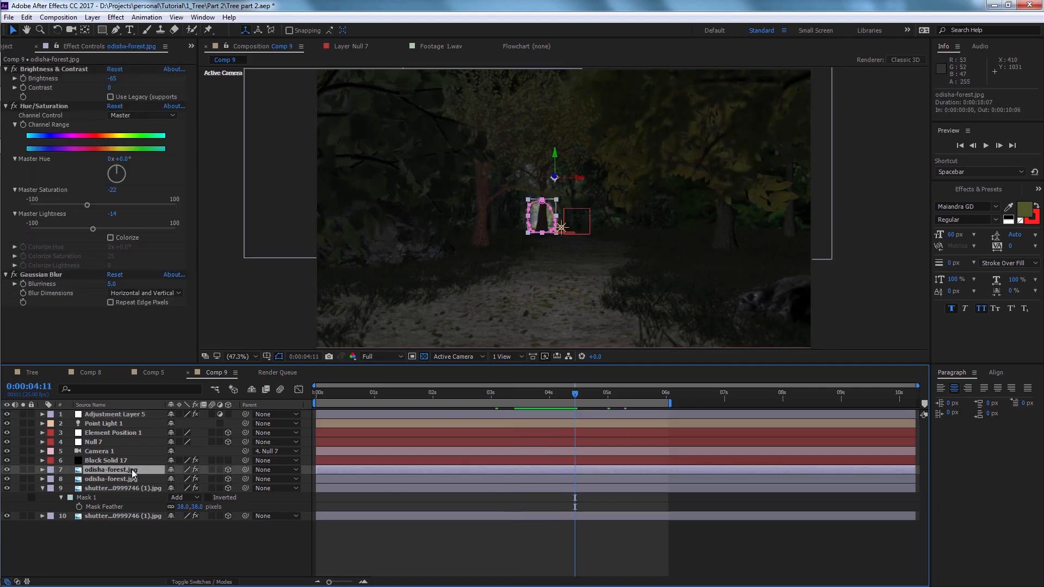
{"action": "key", "text": "ctrl+space"}
{"action": "key", "text": "5"}
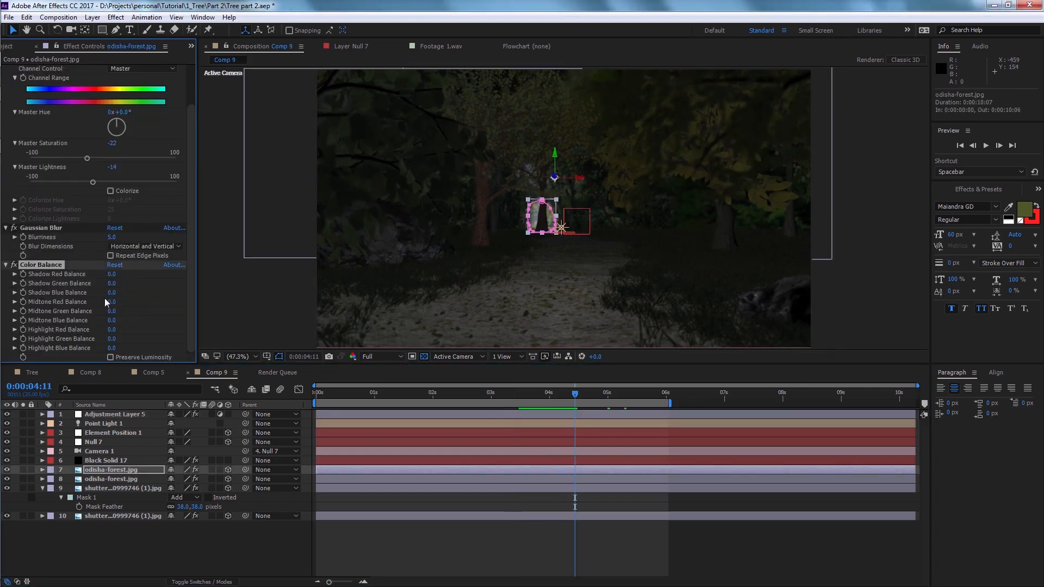
{"action": "left_click", "coordinate": [279, 357]}
Step: Boost the forest image's shadow and highlight blue, set Highlight Green Balance to 36, increase Master Lightness and preview the result
{"action": "left_click_drag", "start_coordinate": [112, 293], "coordinate": [157, 282]}
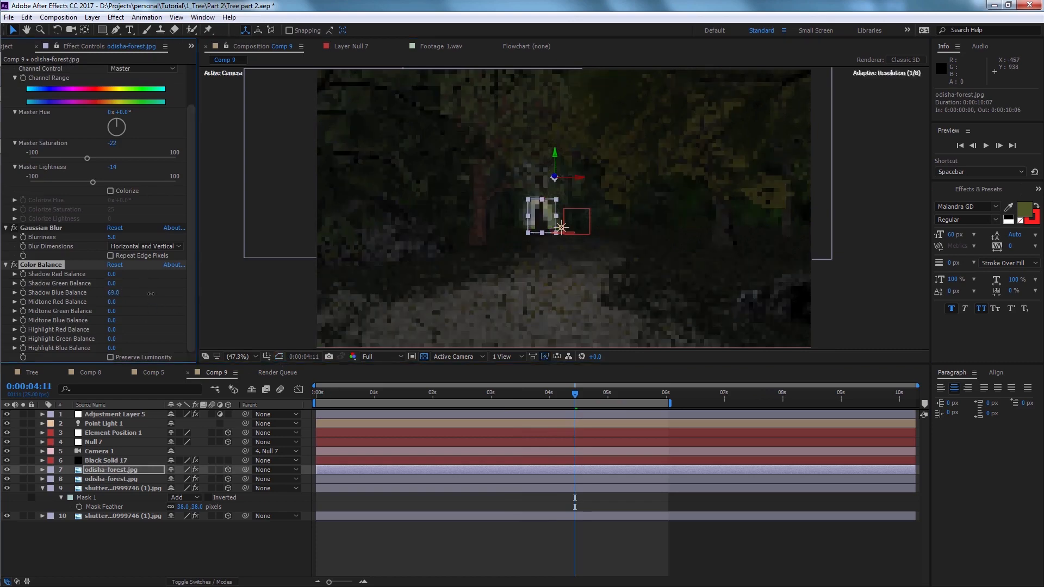
{"action": "left_click_drag", "start_coordinate": [113, 338], "coordinate": [134, 341]}
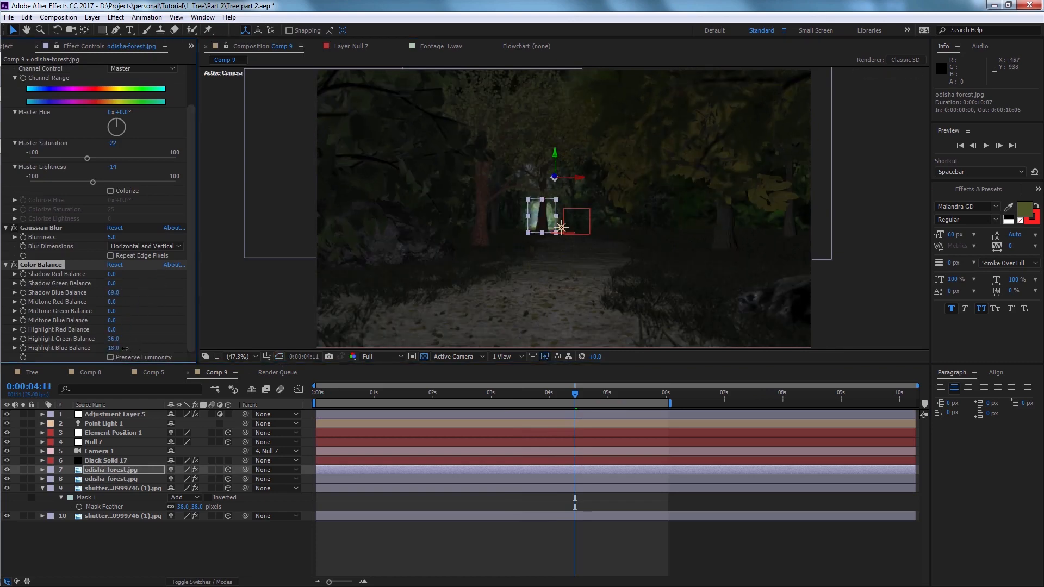
{"action": "left_click_drag", "start_coordinate": [92, 182], "coordinate": [122, 186]}
{"action": "key", "text": "space"}
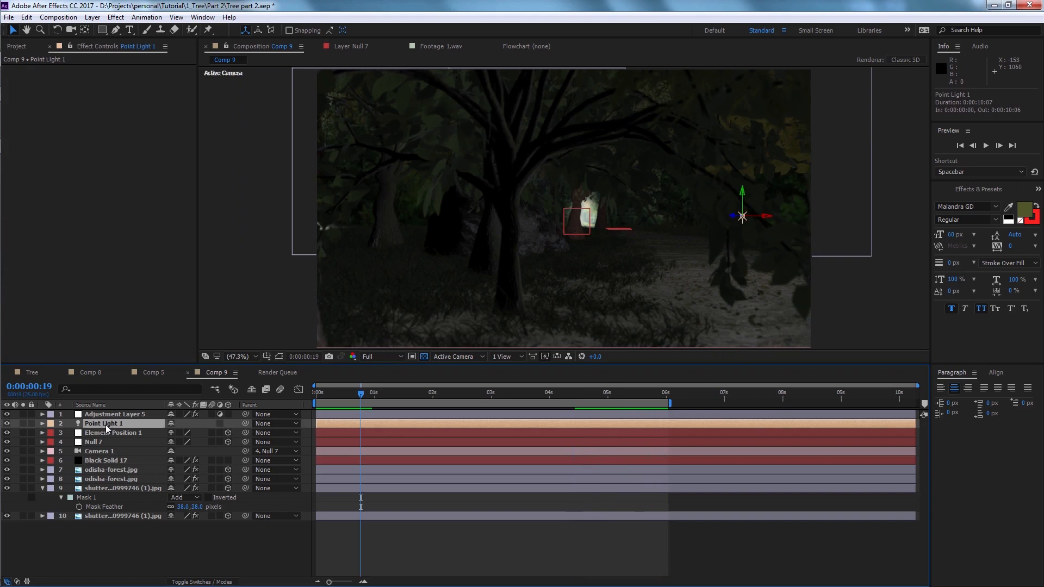
Step: Change Point Light 1's colour to light purple, D298FF
{"action": "double_click", "coordinate": [106, 425]}
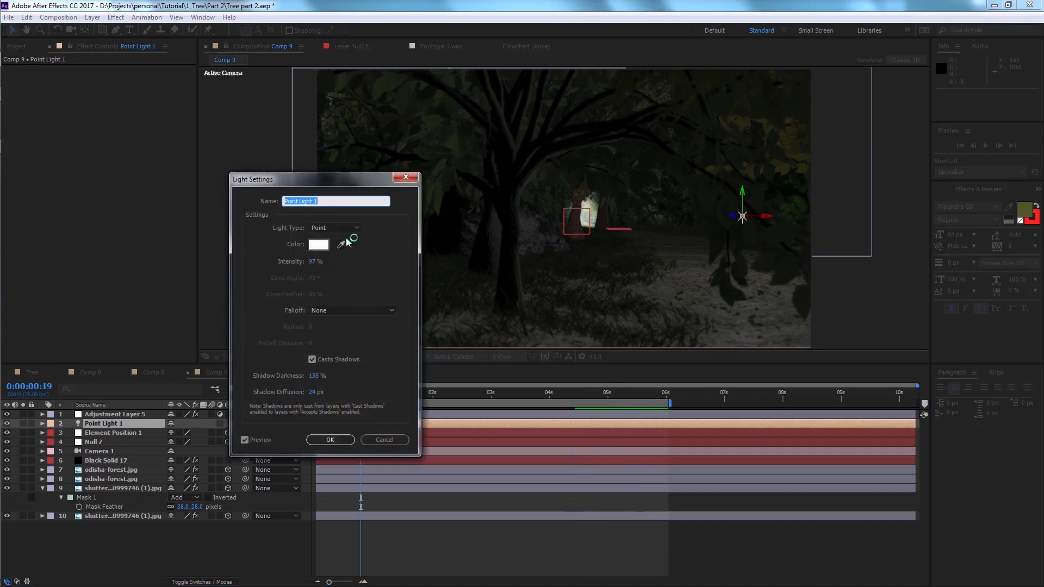
{"action": "left_click", "coordinate": [319, 244]}
{"action": "left_click_drag", "start_coordinate": [276, 367], "coordinate": [276, 333]}
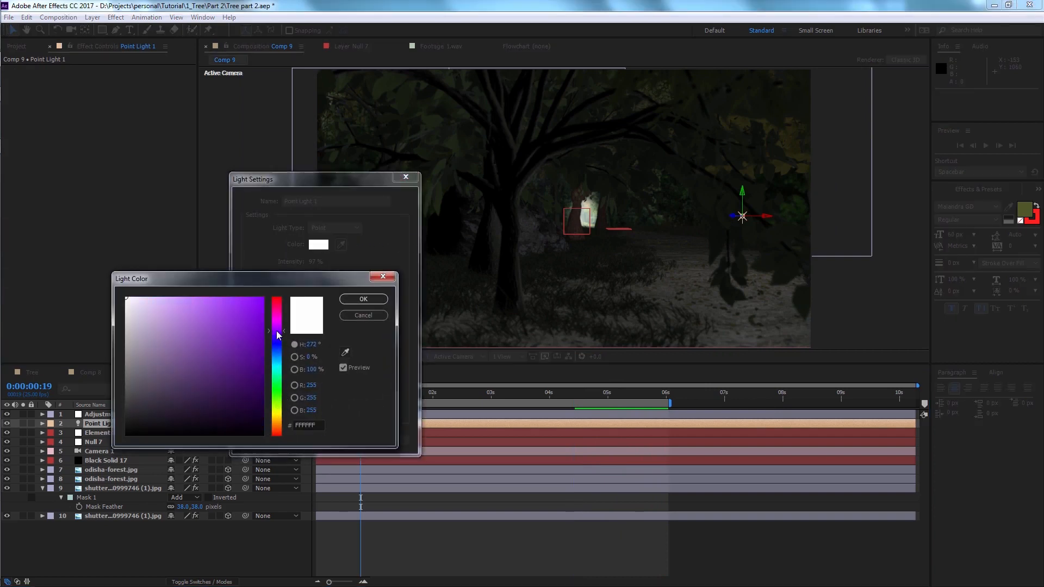
{"action": "left_click_drag", "start_coordinate": [213, 311], "coordinate": [181, 294]}
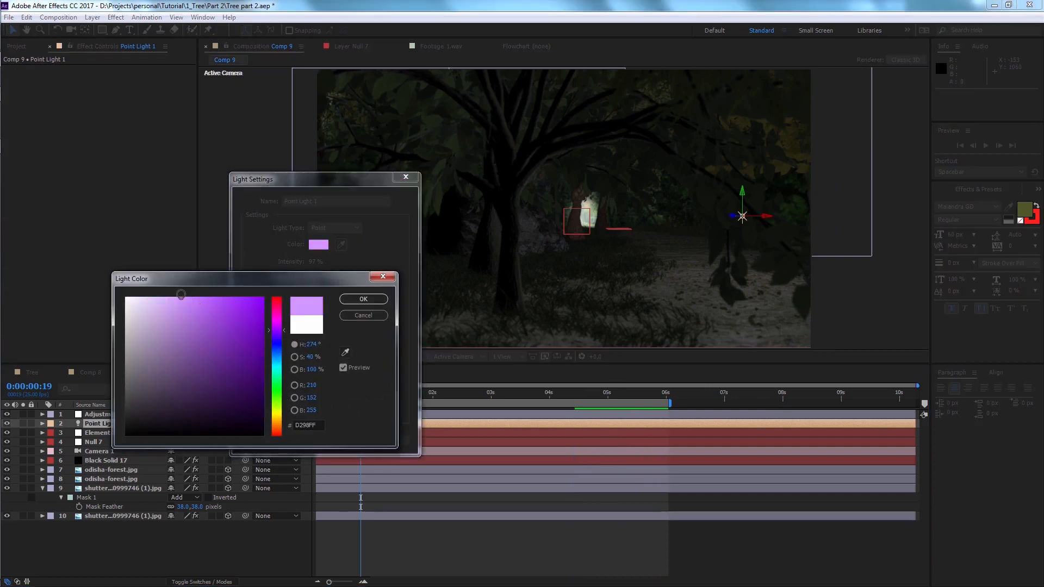
{"action": "left_click", "coordinate": [362, 299]}
{"action": "key", "text": "Return"}
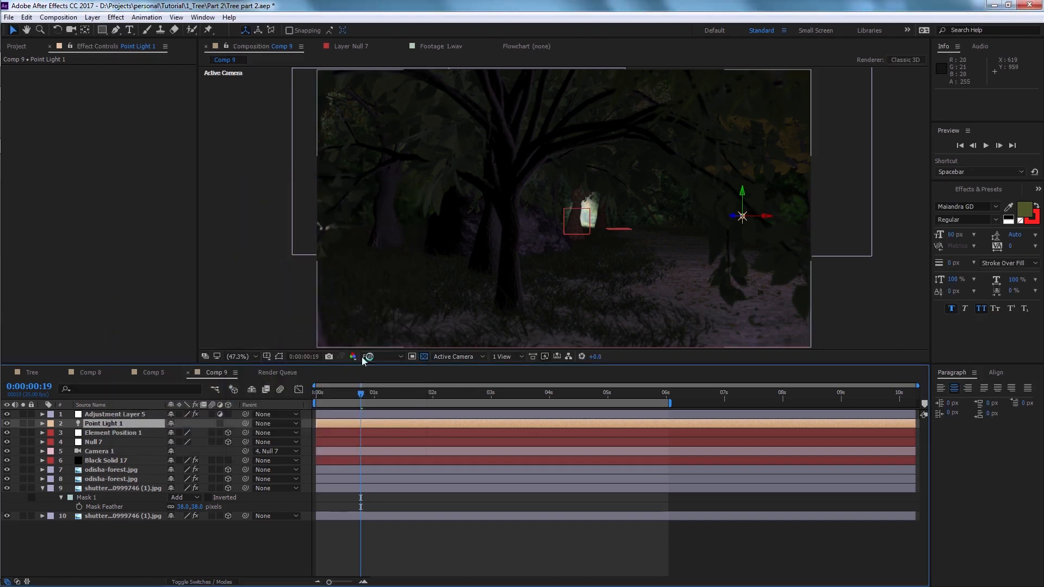
Step: Add Color Balance to Adjustment Layer 5 with Shadow Red 16, Shadow Blue 9 and Midtone Blue -6, checking the grade further along the animation
{"action": "left_click", "coordinate": [115, 415]}
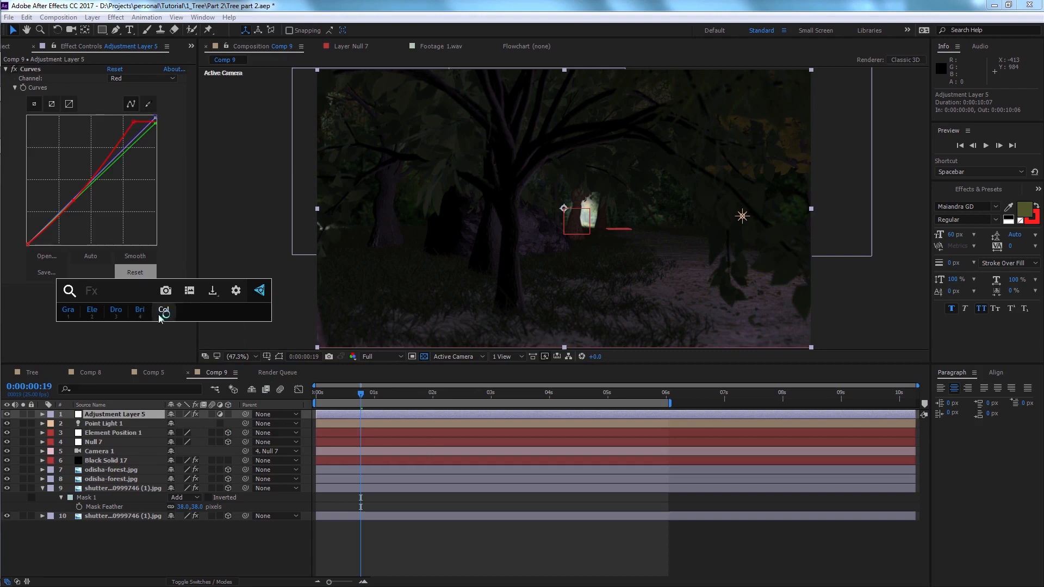
{"action": "left_click", "coordinate": [164, 310]}
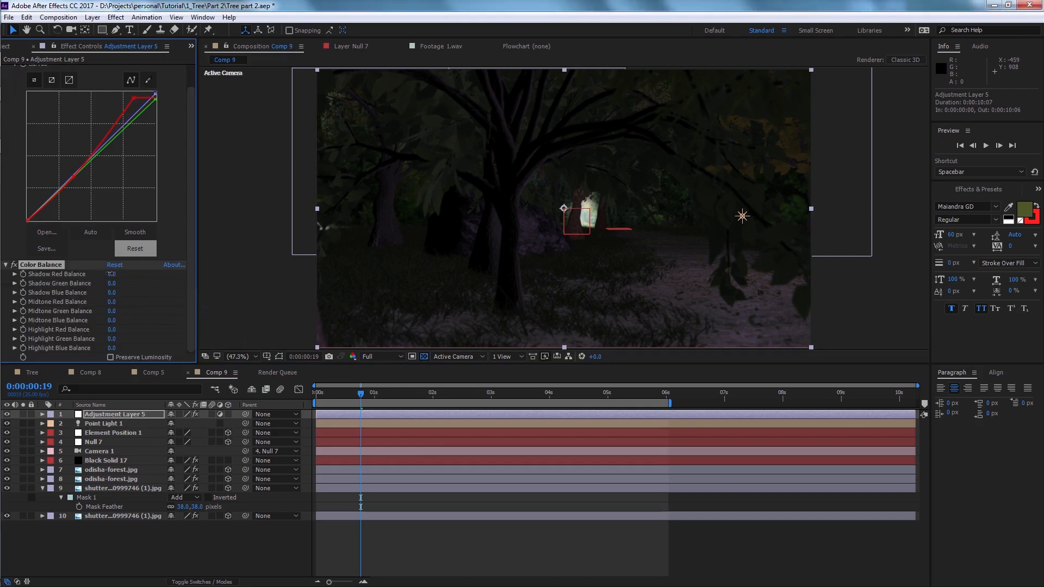
{"action": "left_click_drag", "start_coordinate": [109, 273], "coordinate": [100, 292]}
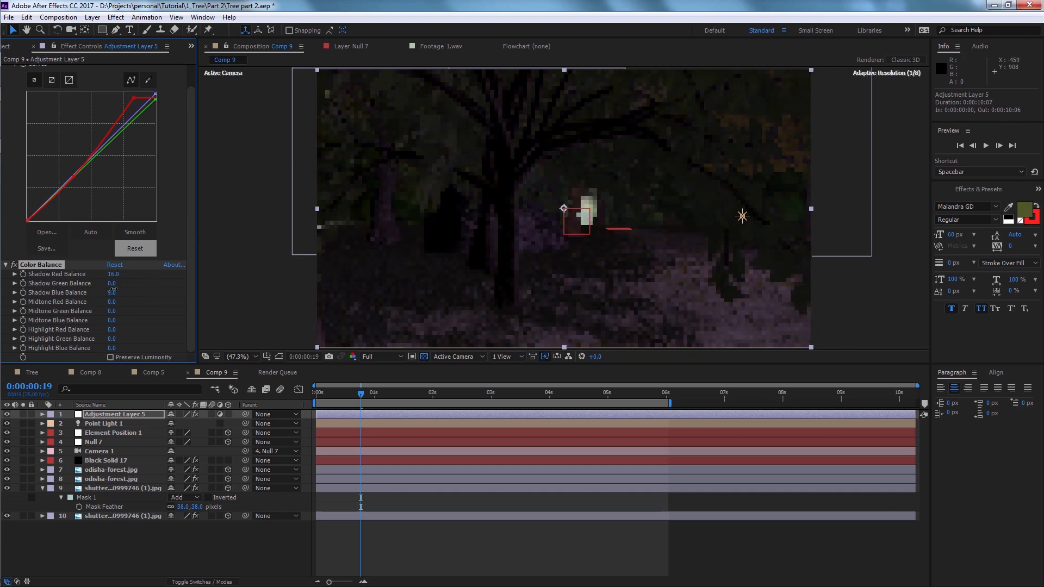
{"action": "left_click_drag", "start_coordinate": [112, 291], "coordinate": [107, 320]}
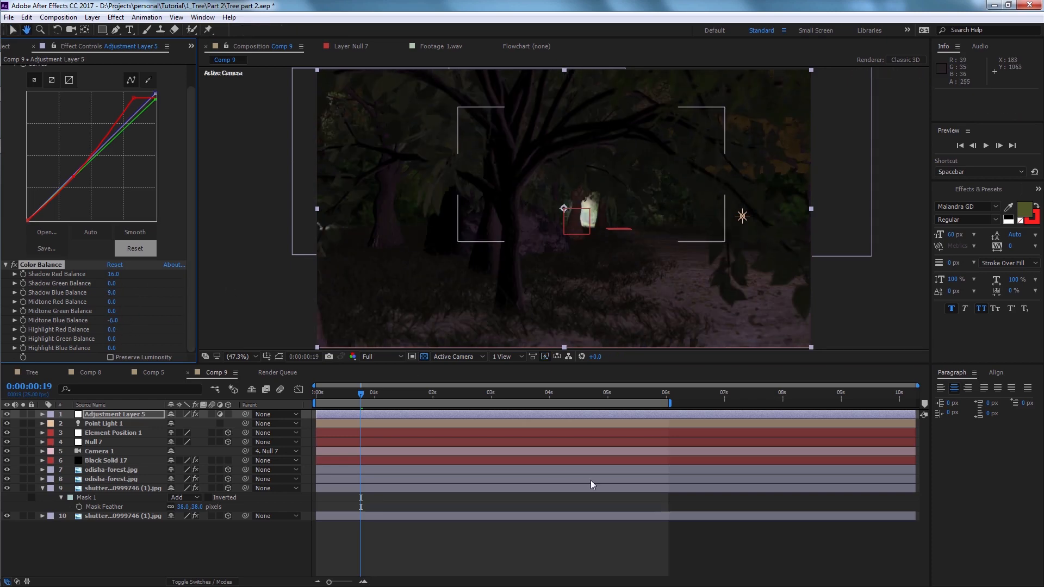
{"action": "left_click_drag", "start_coordinate": [435, 392], "coordinate": [529, 393]}
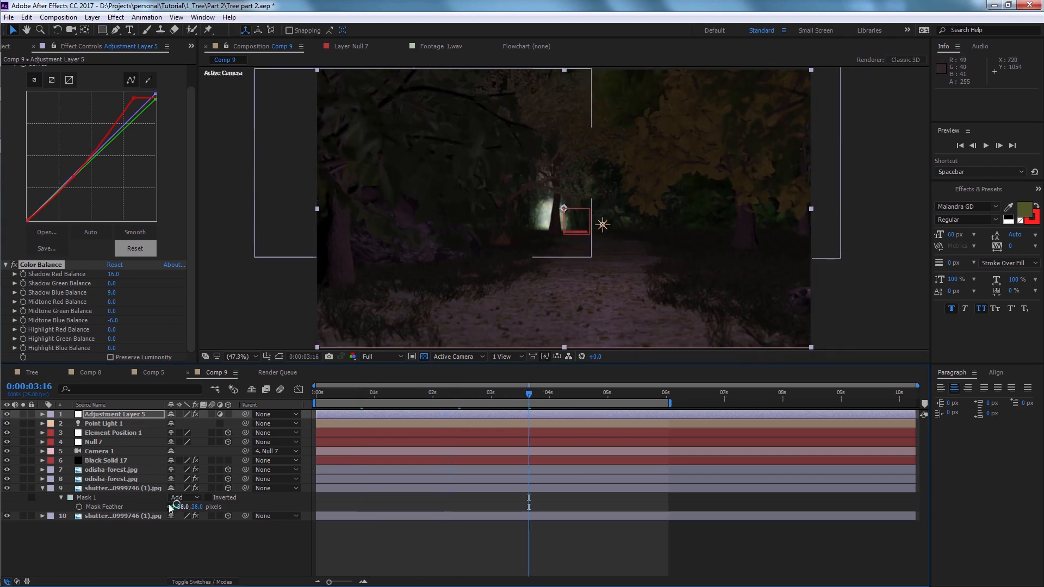
Step: Set the ground_sand material's Glossiness to 0% in the Element scene setup of Black Solid 17 and apply the change
{"action": "left_click", "coordinate": [106, 460]}
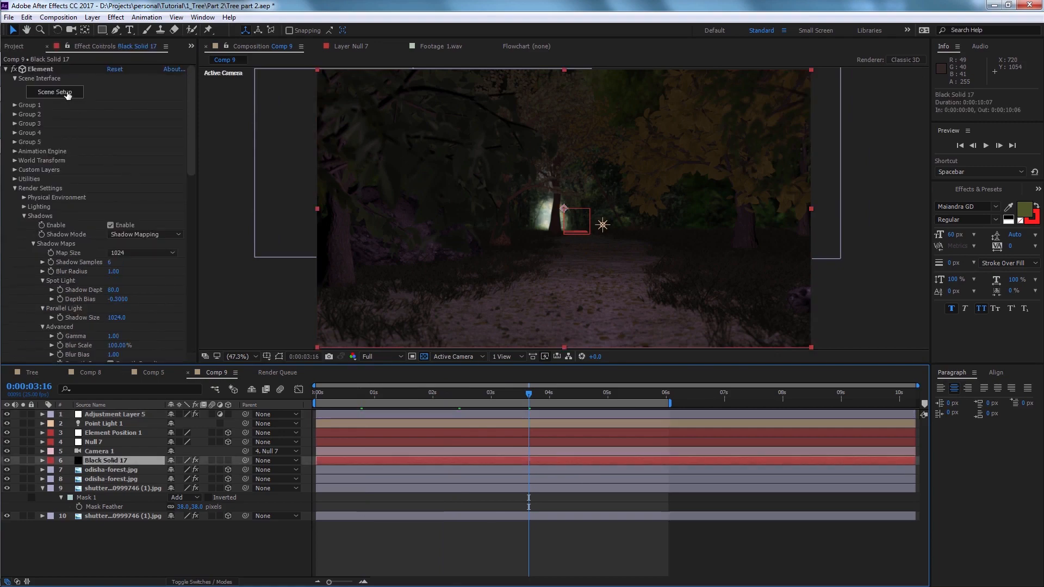
{"action": "left_click", "coordinate": [55, 92]}
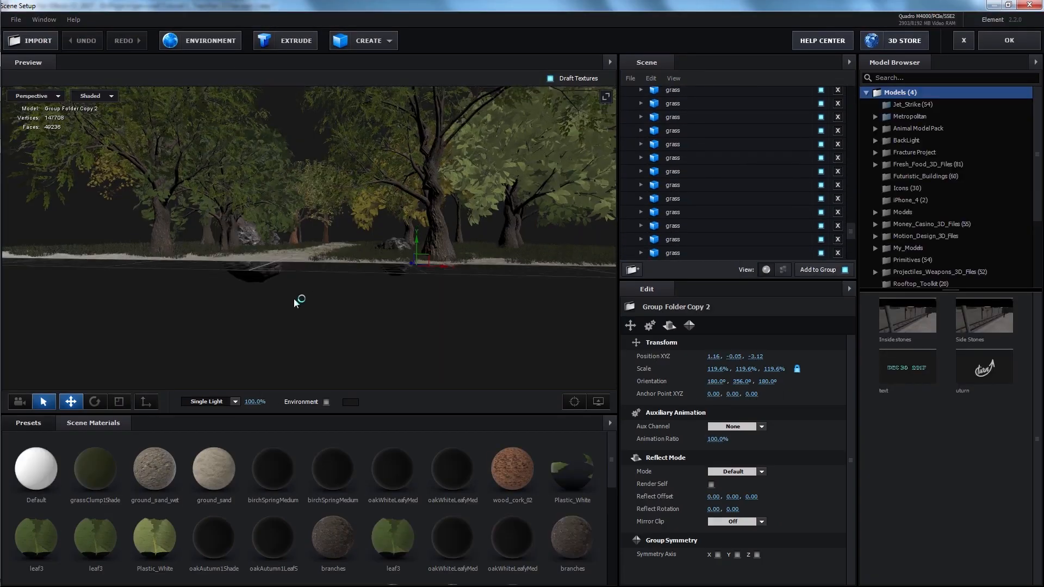
{"action": "scroll", "coordinate": [686, 253], "scroll_direction": "down", "scroll_amount": 2}
{"action": "left_click", "coordinate": [692, 241]}
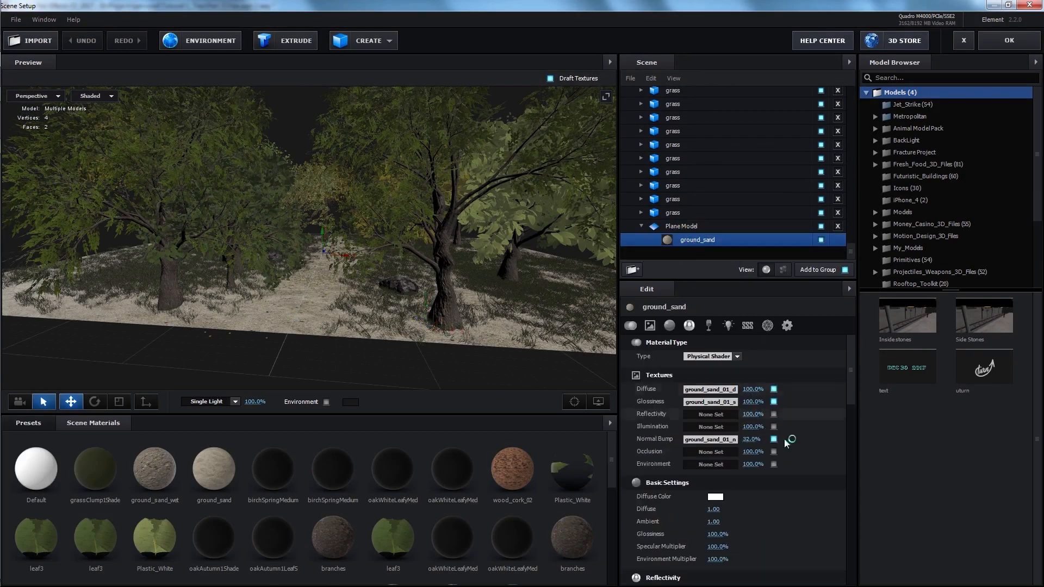
{"action": "left_click_drag", "start_coordinate": [719, 535], "coordinate": [609, 530]}
{"action": "left_click_drag", "start_coordinate": [431, 317], "coordinate": [404, 266]}
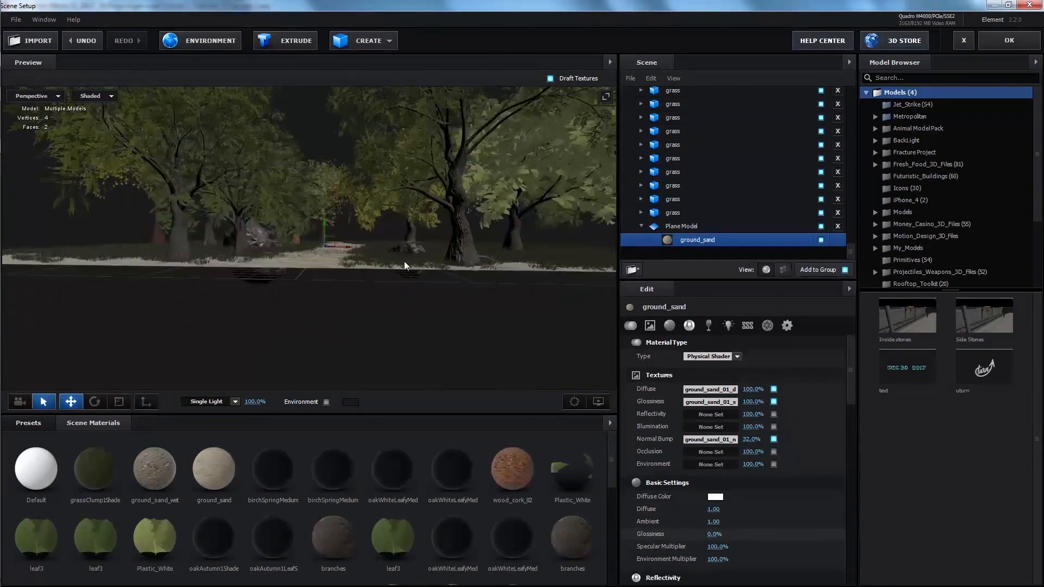
{"action": "left_click", "coordinate": [1009, 40]}
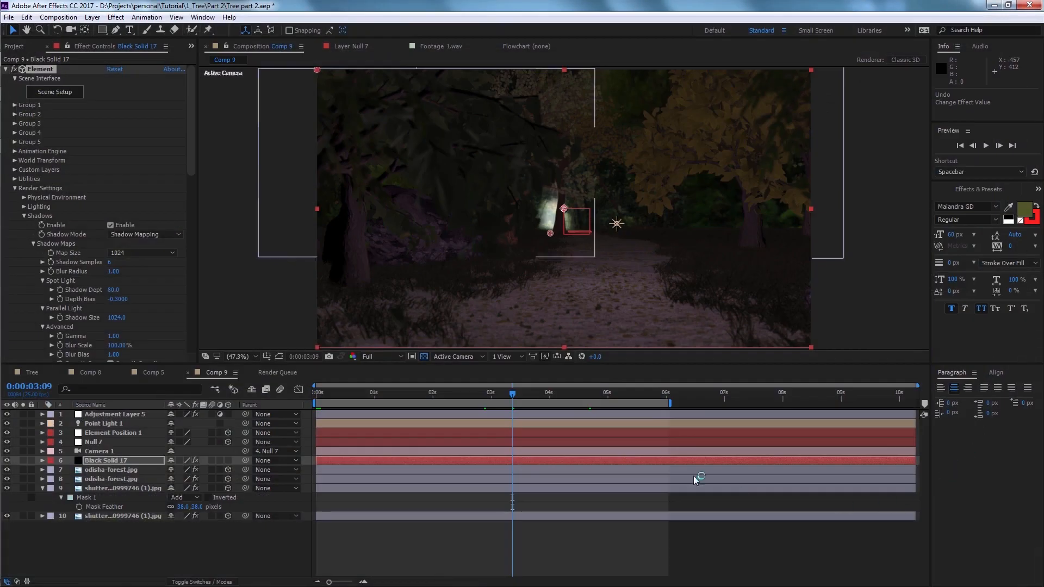